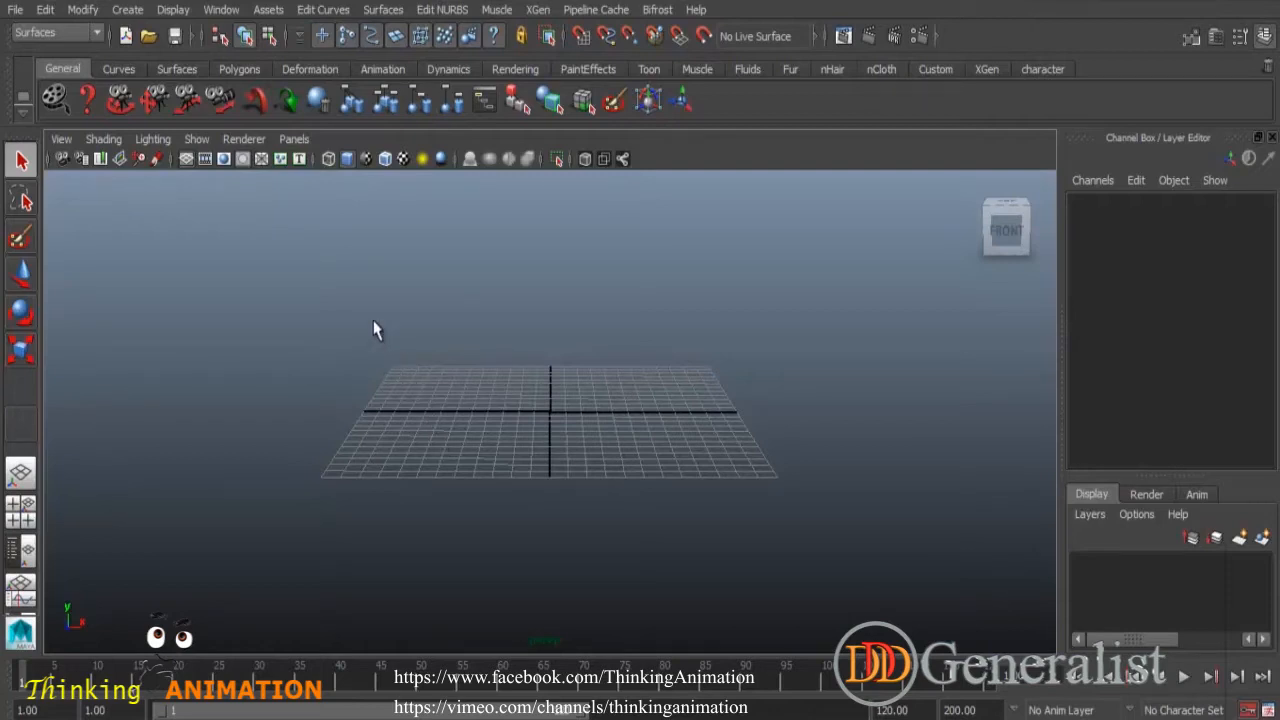
- Create a polygon cube from the Polygons shelf
left_click(240, 70)
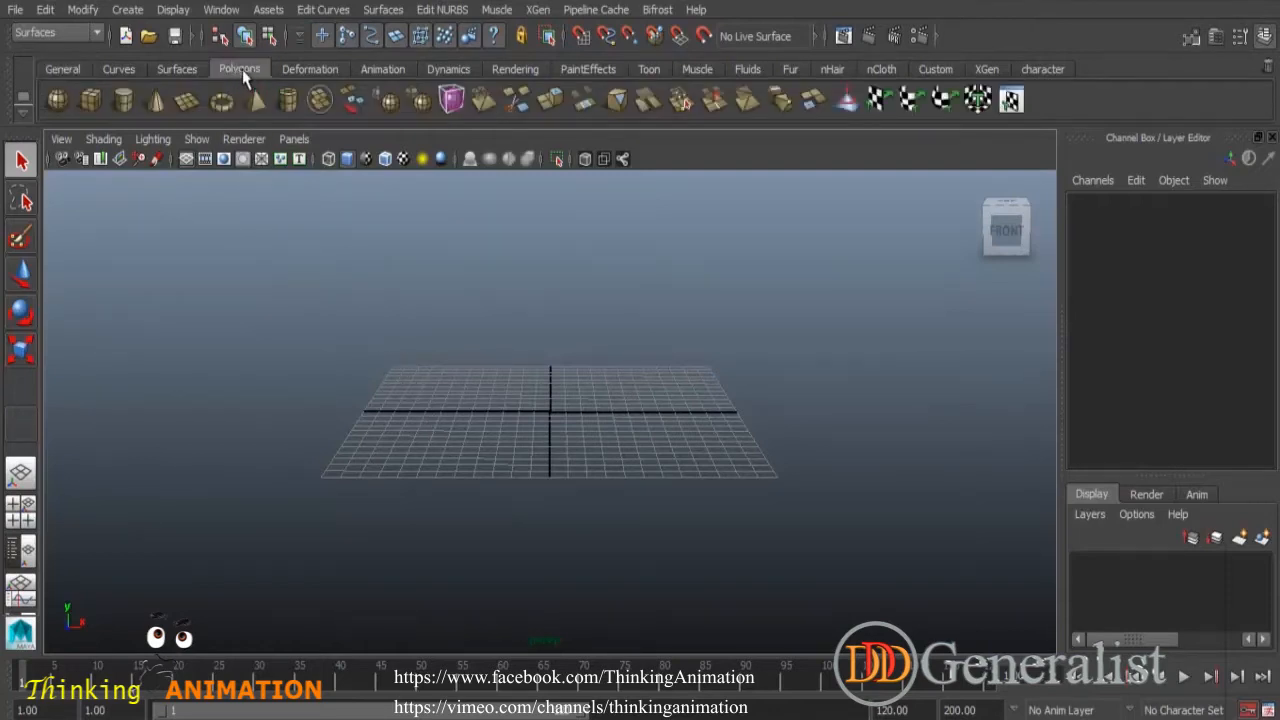
left_click(90, 100)
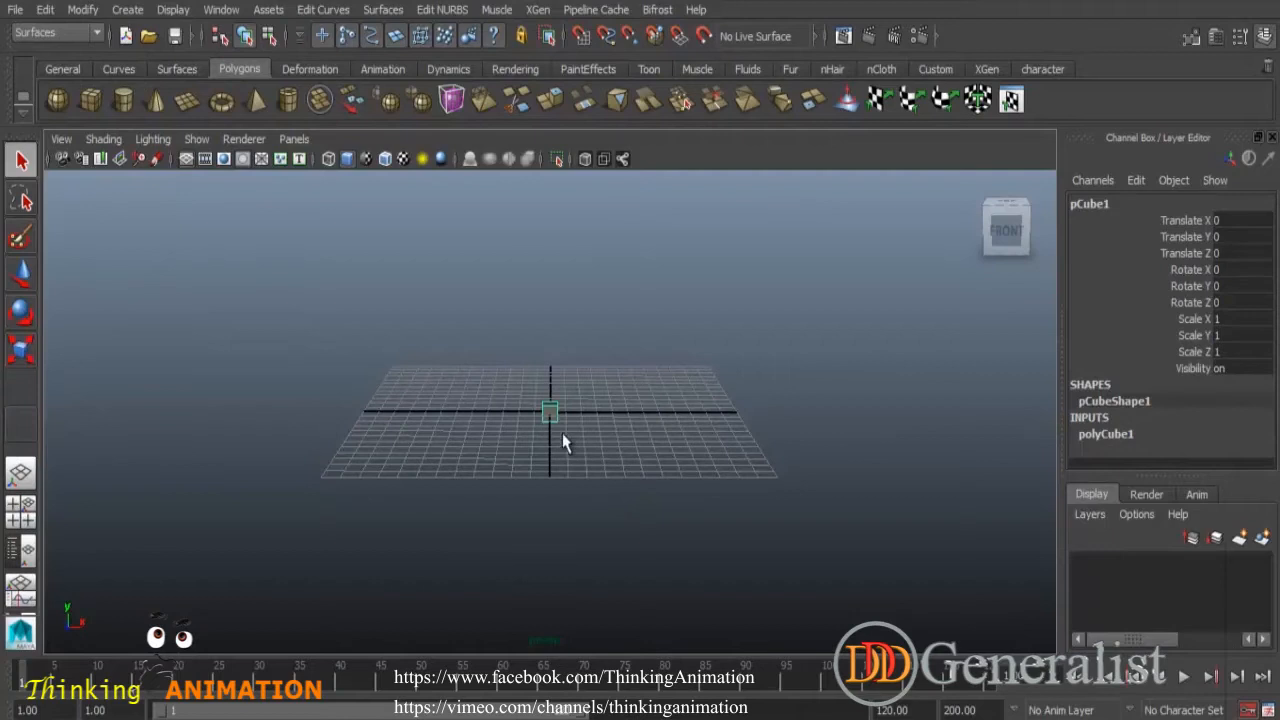
- Examine the new cube on the grid from several angles
left_click_drag(586, 451, 575, 487, "alt")
right_click_drag(575, 445, 618, 475, "alt")
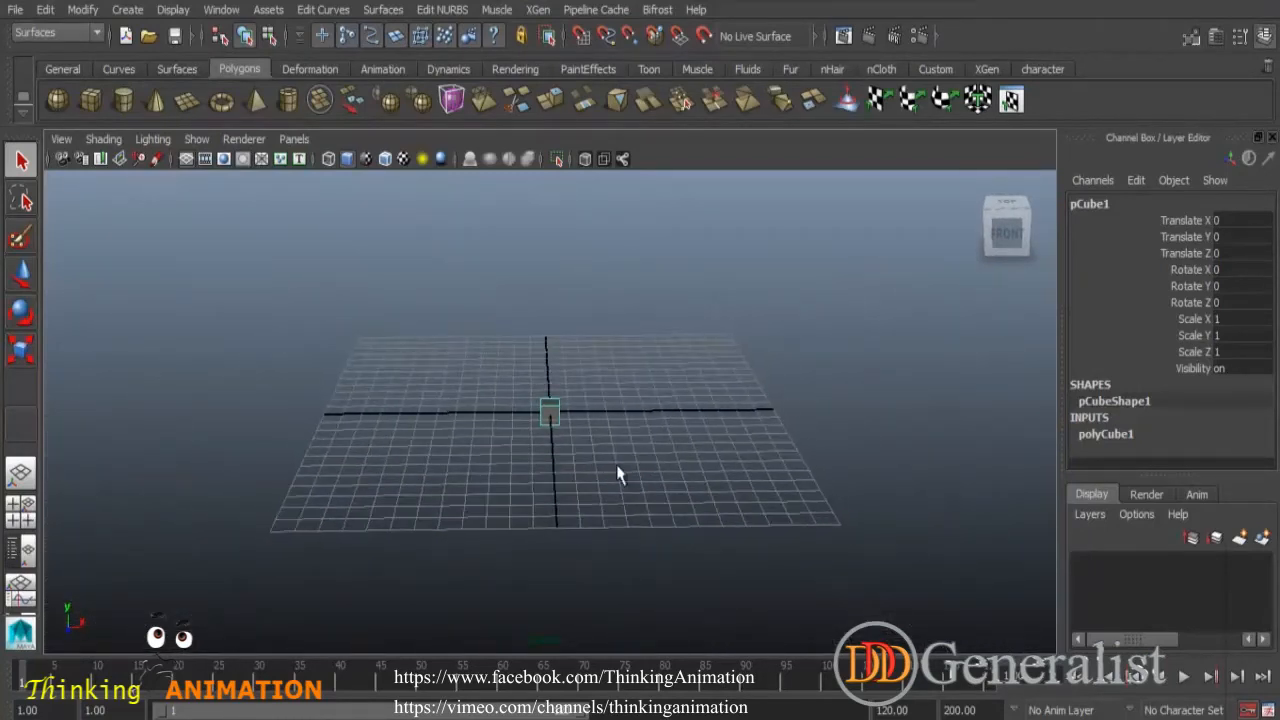
middle_click_drag(601, 438, 540, 429, "alt")
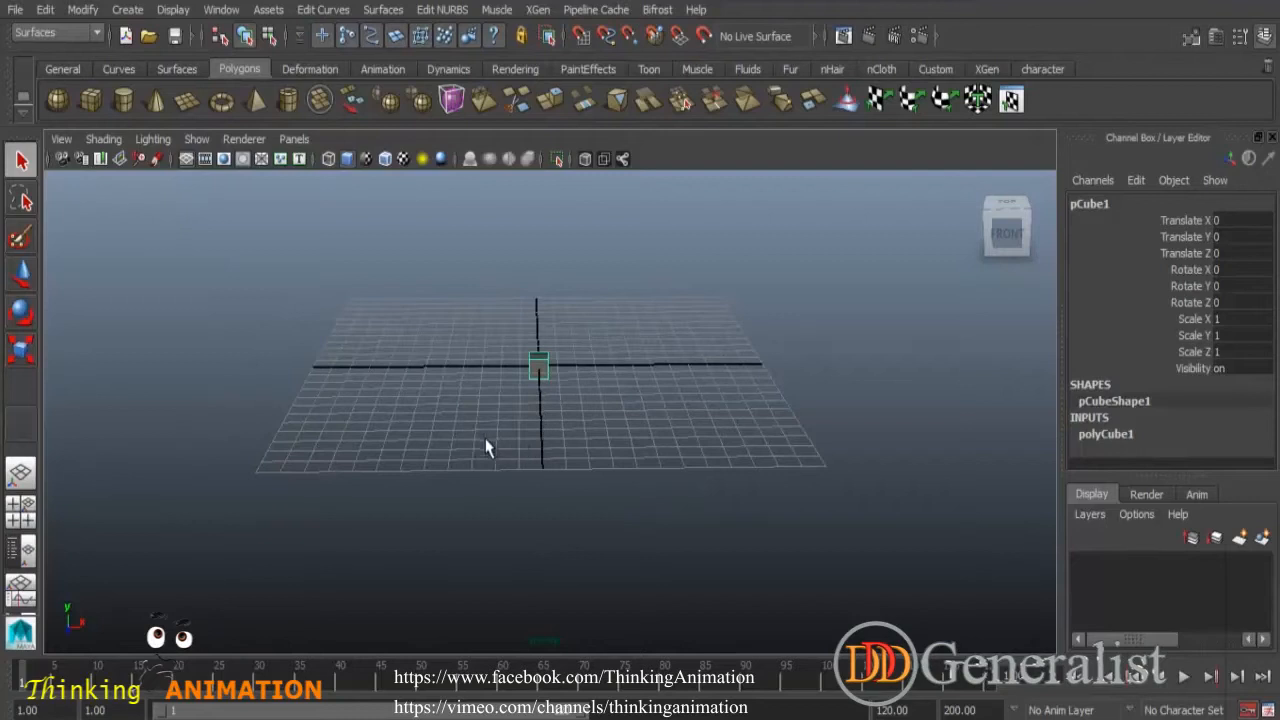
left_click_drag(474, 457, 580, 477, "alt")
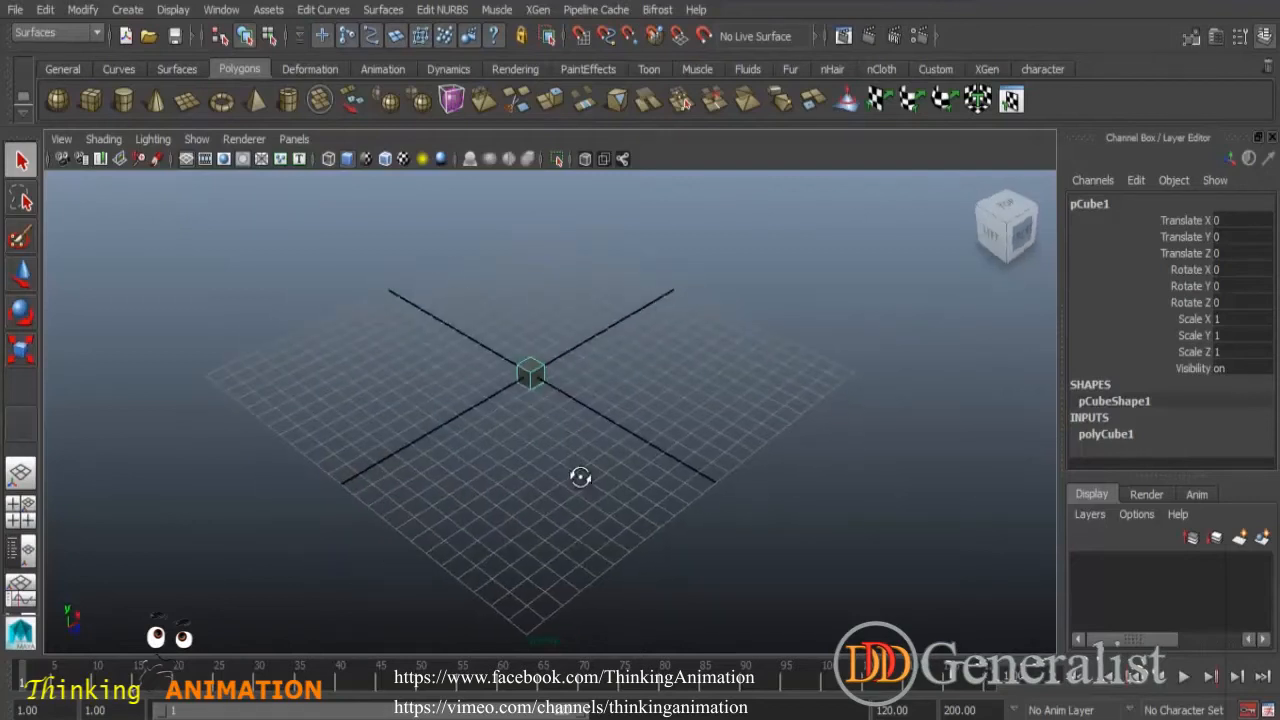
middle_click_drag(586, 469, 585, 443, "alt")
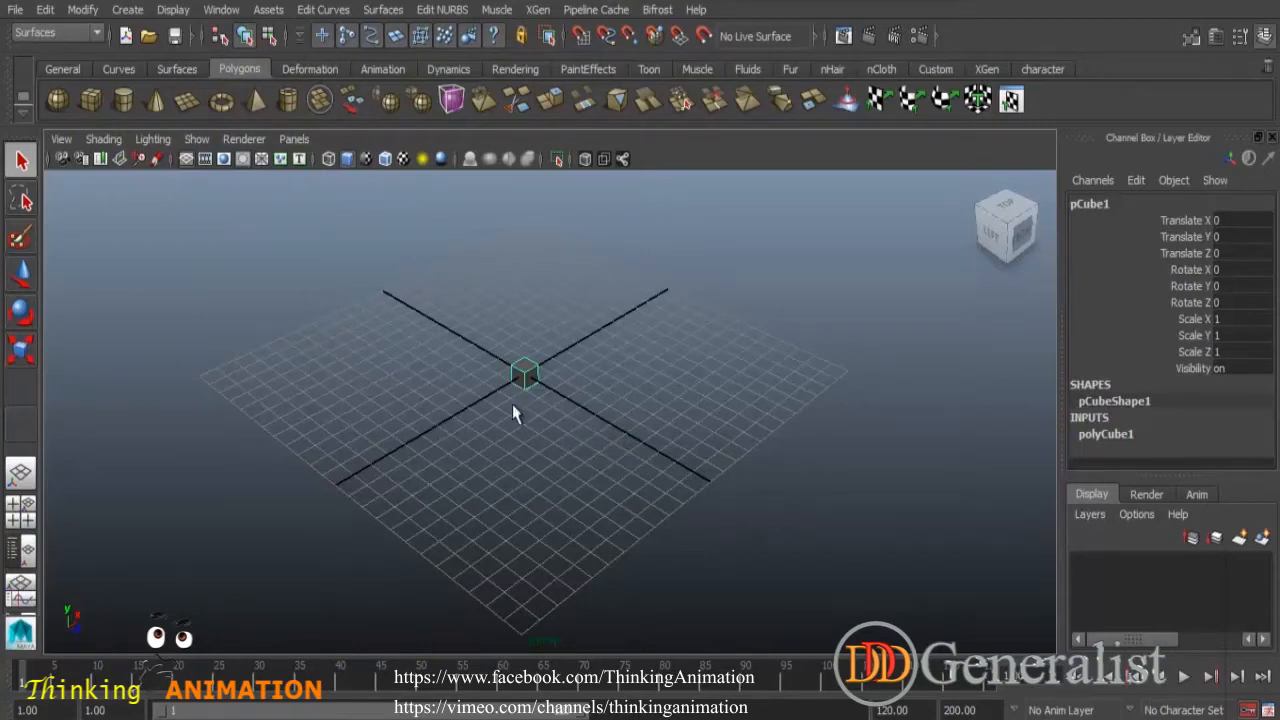
mouse_move(556, 414)
left_mouse_down("alt")
mouse_move(475, 392)
mouse_move(597, 409)
mouse_move(537, 409)
mouse_move(557, 417)
left_mouse_up("alt")
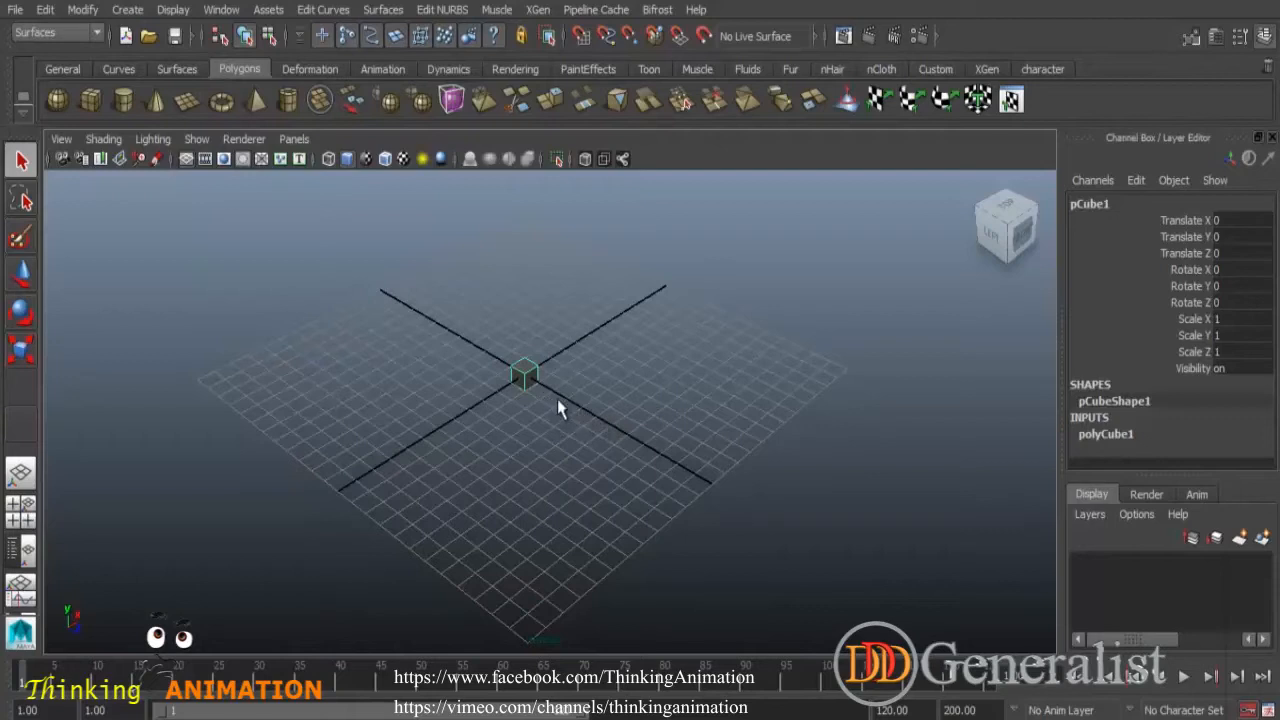
right_click_drag(557, 404, 531, 390, "alt")
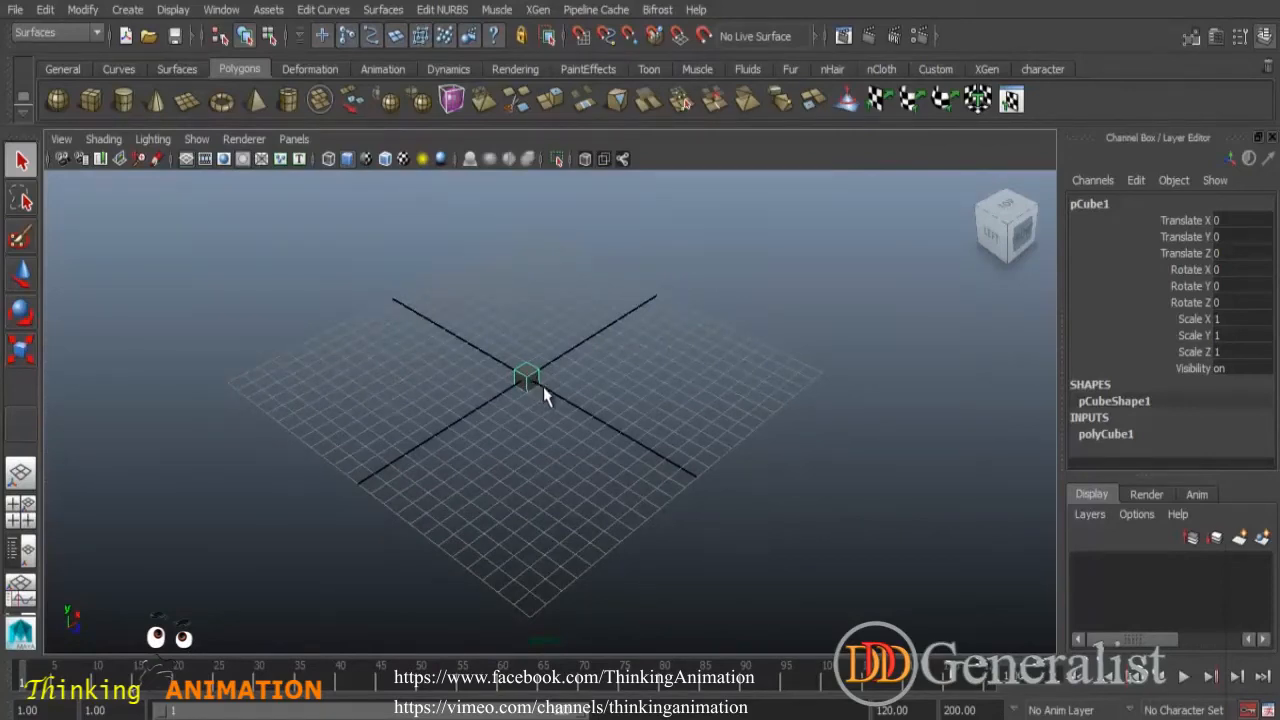
mouse_move(529, 380)
middle_mouse_down("alt")
mouse_move(691, 371)
mouse_move(569, 302)
mouse_move(523, 417)
mouse_move(591, 334)
mouse_move(537, 394)
mouse_move(530, 341)
mouse_move(509, 368)
middle_mouse_up("alt")
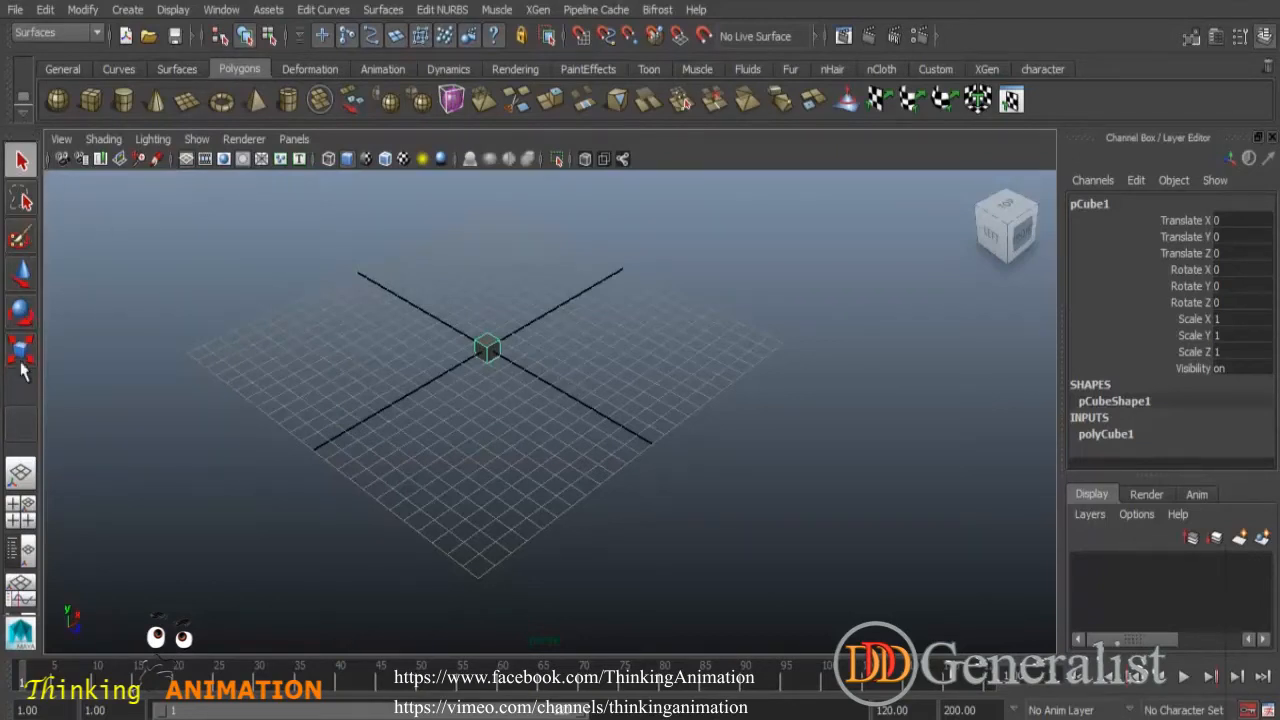
- Select and deselect the cube with the Select tool, switching to the Lasso tool
left_click(24, 192)
left_click(537, 391)
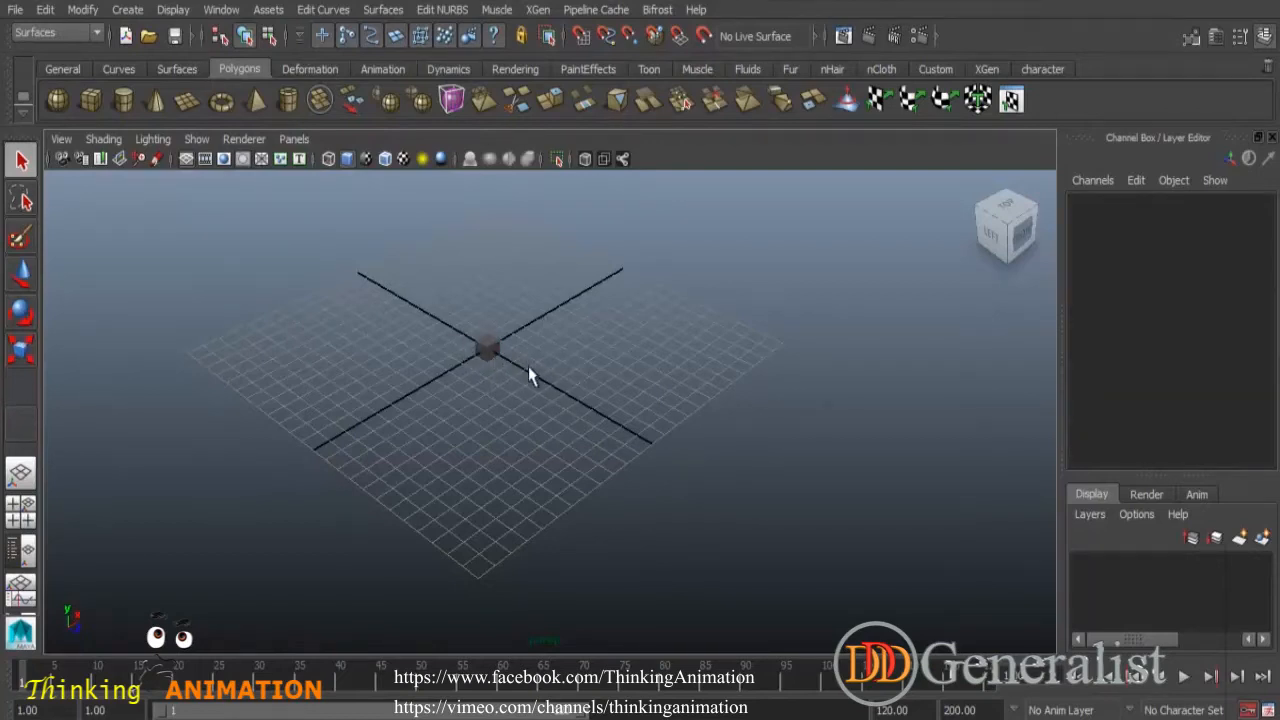
left_click(21, 160)
left_click(488, 350)
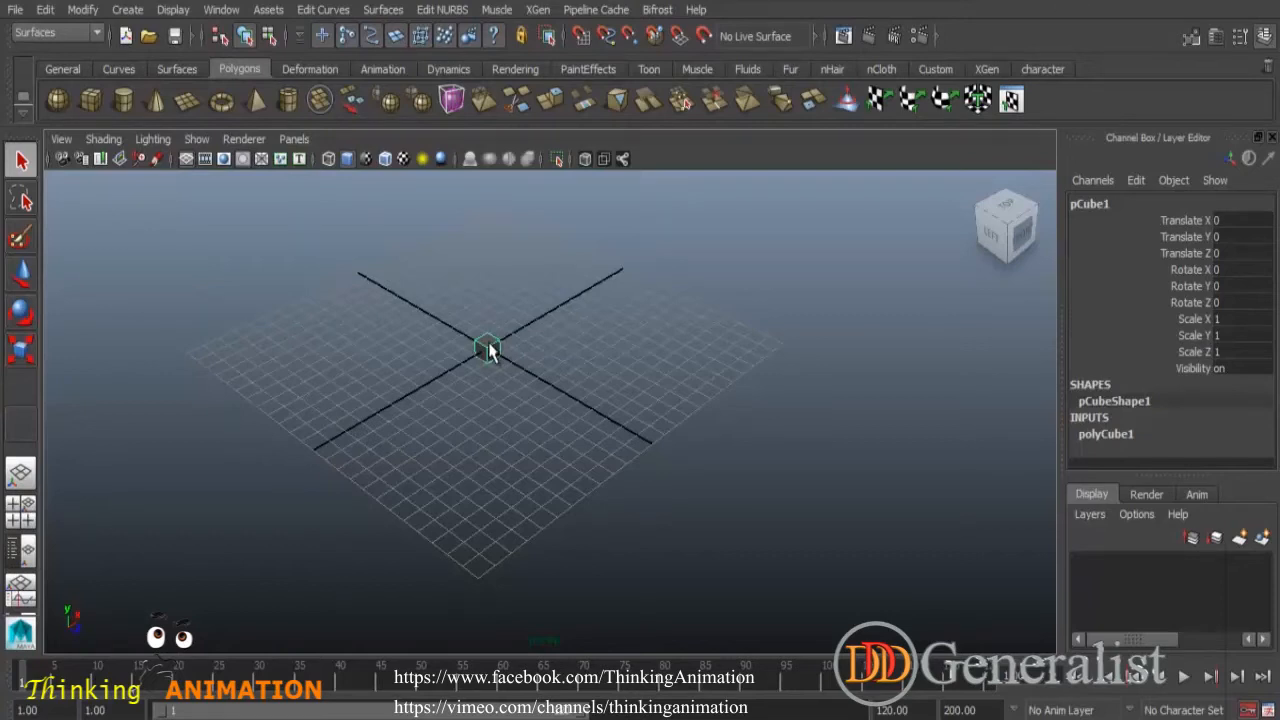
left_click(74, 231)
left_click(23, 202)
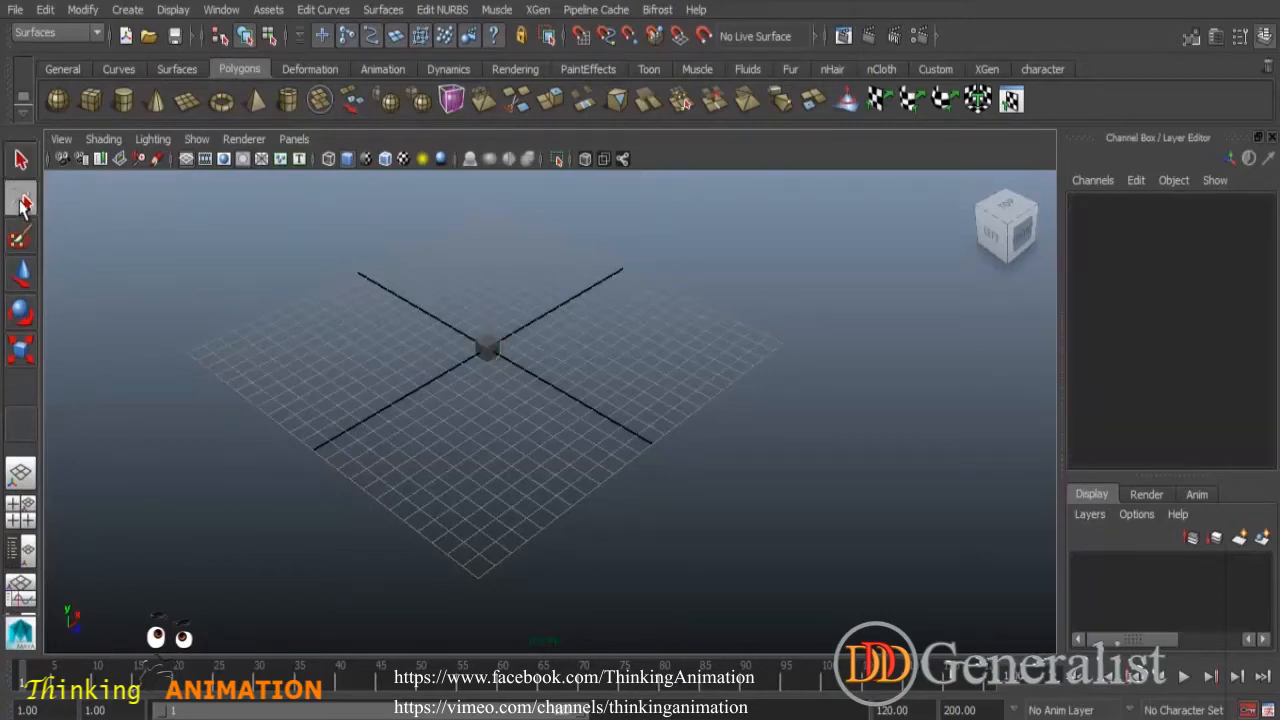
- Create a polygon cone and move it about -11.7 units along Z
left_click(155, 100)
left_click(23, 274)
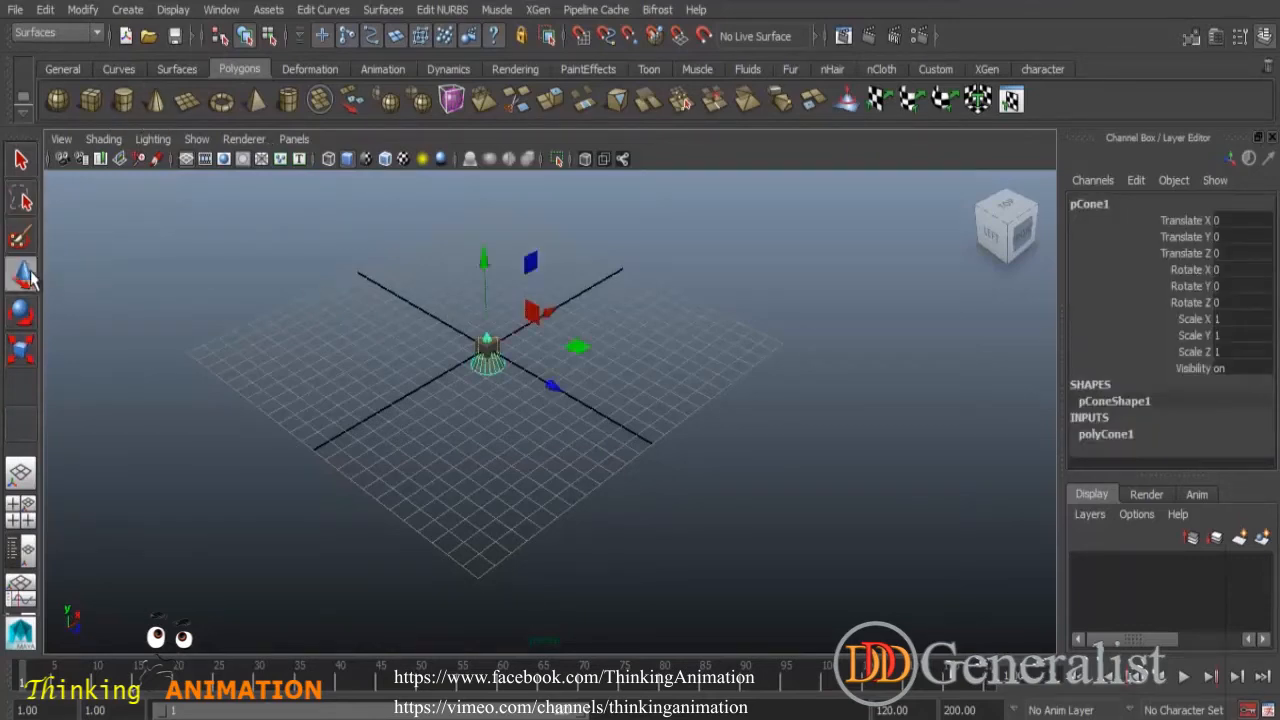
left_click_drag(551, 384, 418, 308)
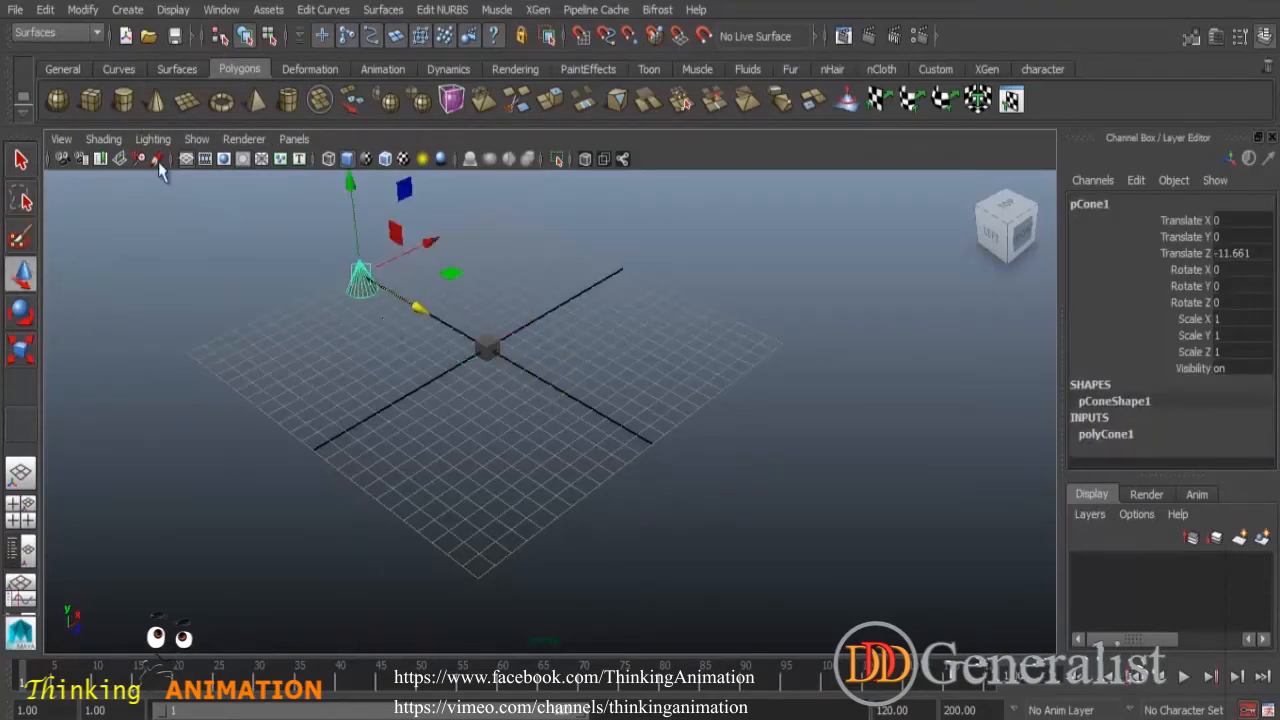
- Create a polygon sphere and move it about -10 units along X
left_click(58, 100)
left_click_drag(556, 314, 415, 336)
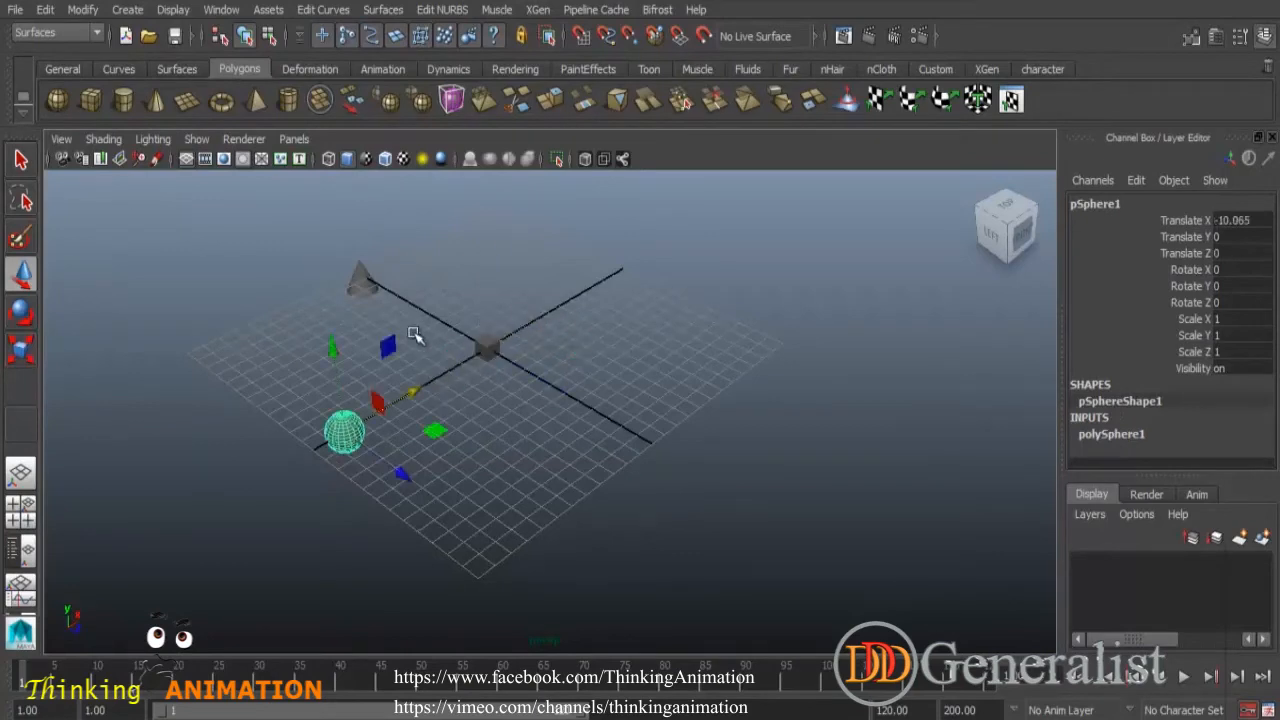
- Select all three objects with the Lasso tool and with a marquee, clearing the selection each time
left_click(23, 203)
mouse_move(235, 320)
left_mouse_down("shift")
mouse_move(520, 466)
mouse_move(634, 337)
mouse_move(562, 241)
left_mouse_up("shift")
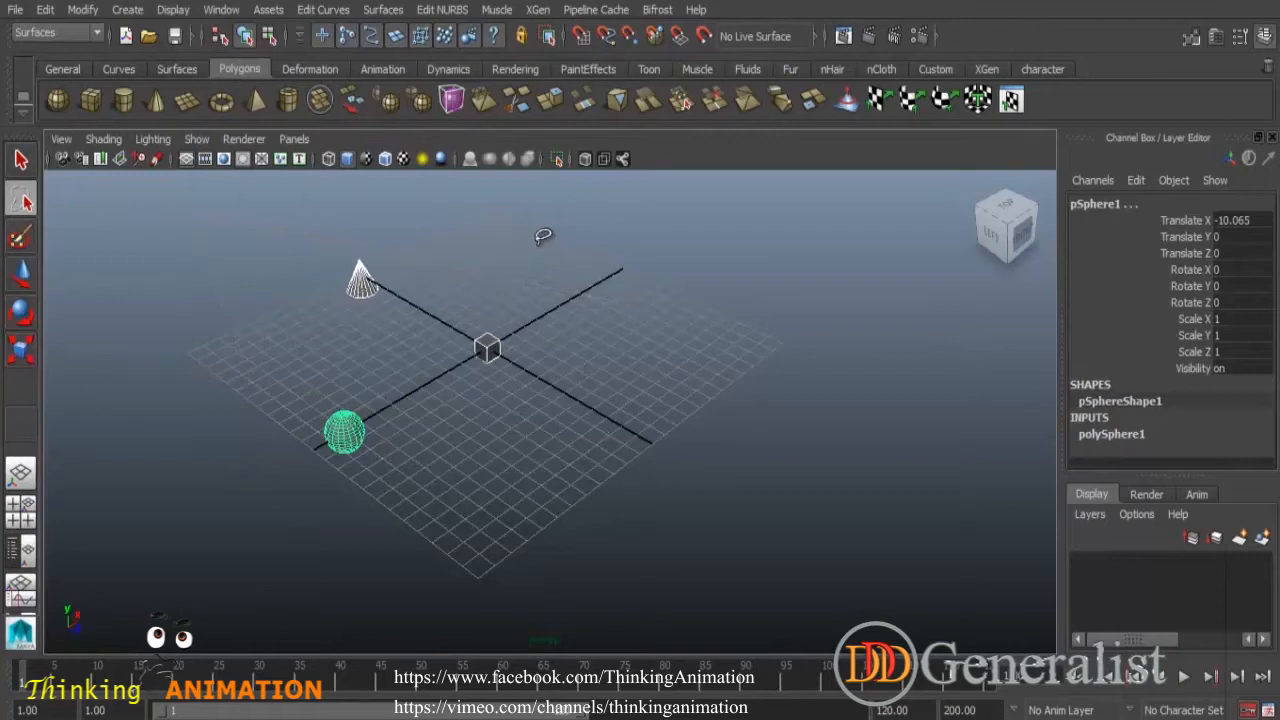
left_click(21, 162)
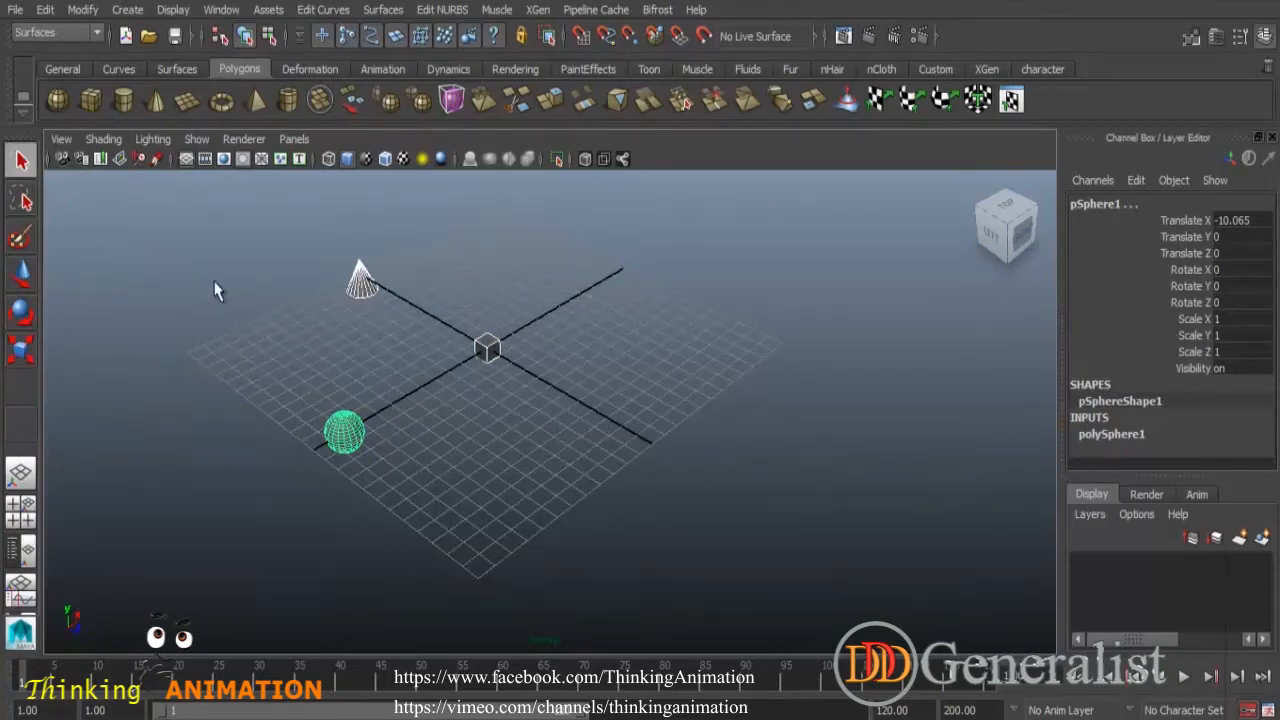
left_click(443, 339)
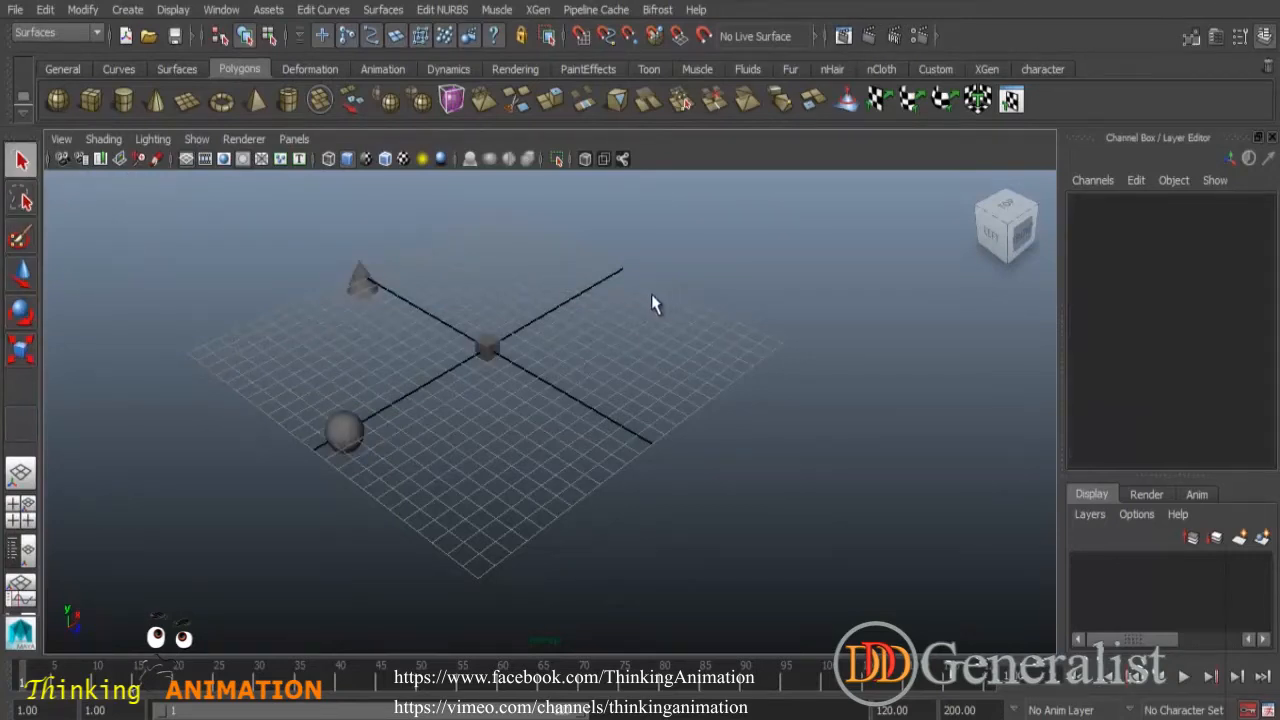
right_click_drag(657, 303, 669, 348)
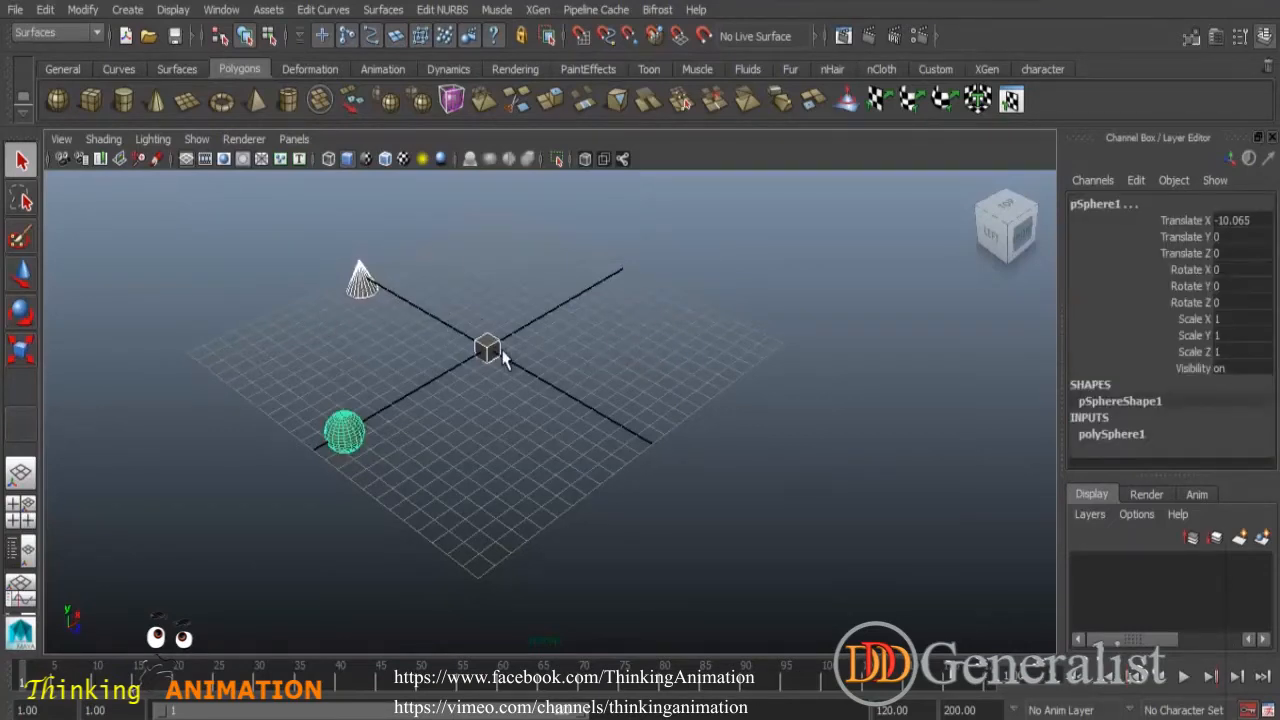
left_click(141, 277)
left_click_drag(300, 257, 414, 502)
left_click(423, 381)
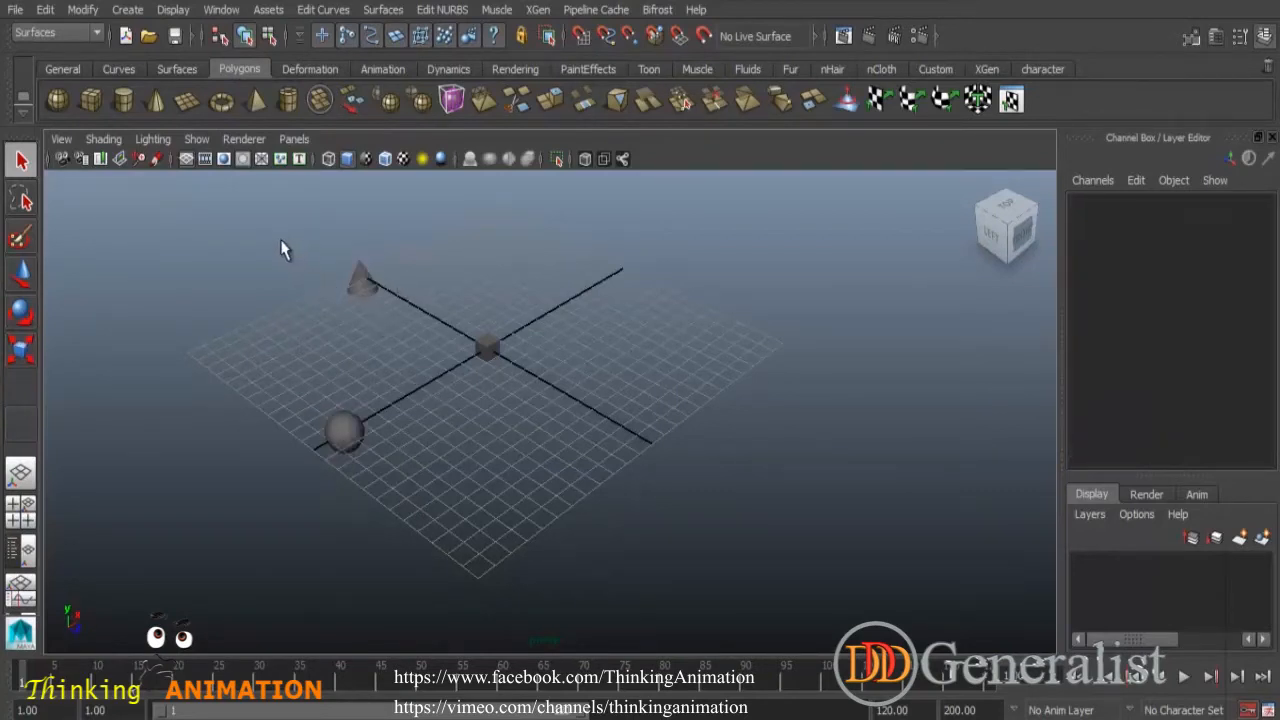
- Marquee-select the sphere and cone and delete them
left_click_drag(282, 398, 416, 483)
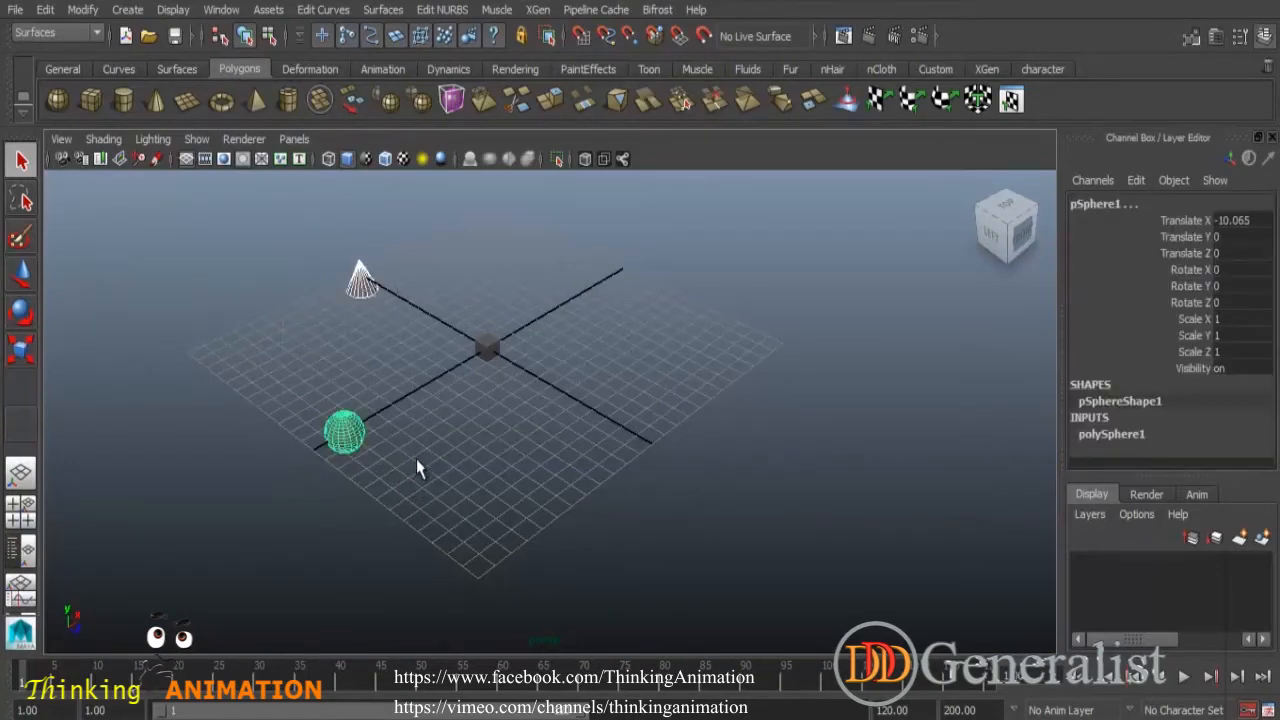
key("Delete")
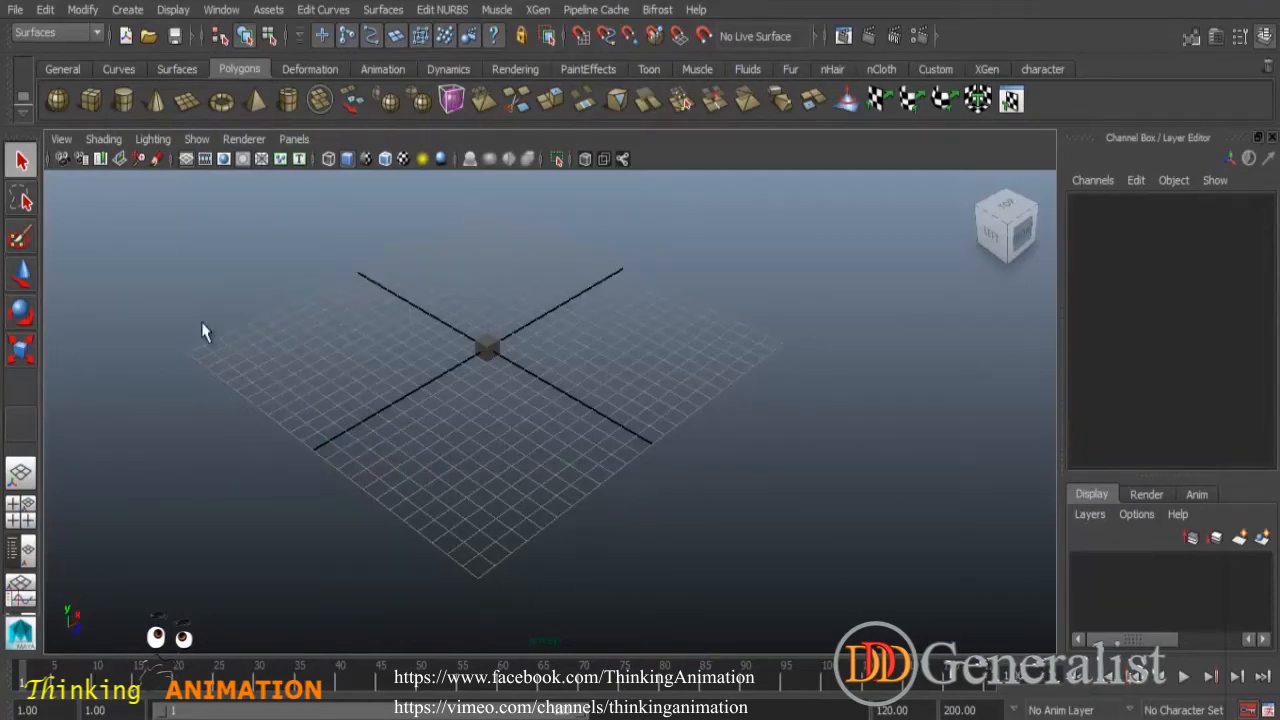
- Select the cube with the Move tool and raise it about 1.1 units
left_click(21, 274)
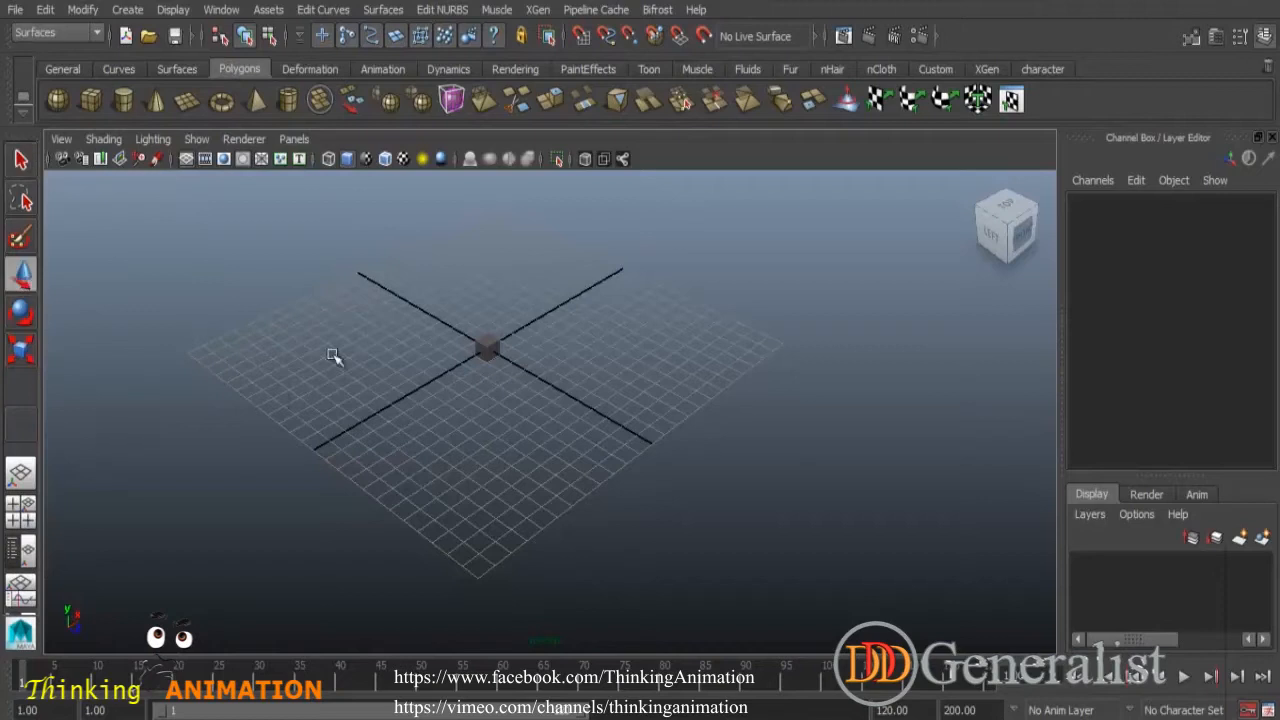
left_click(488, 347)
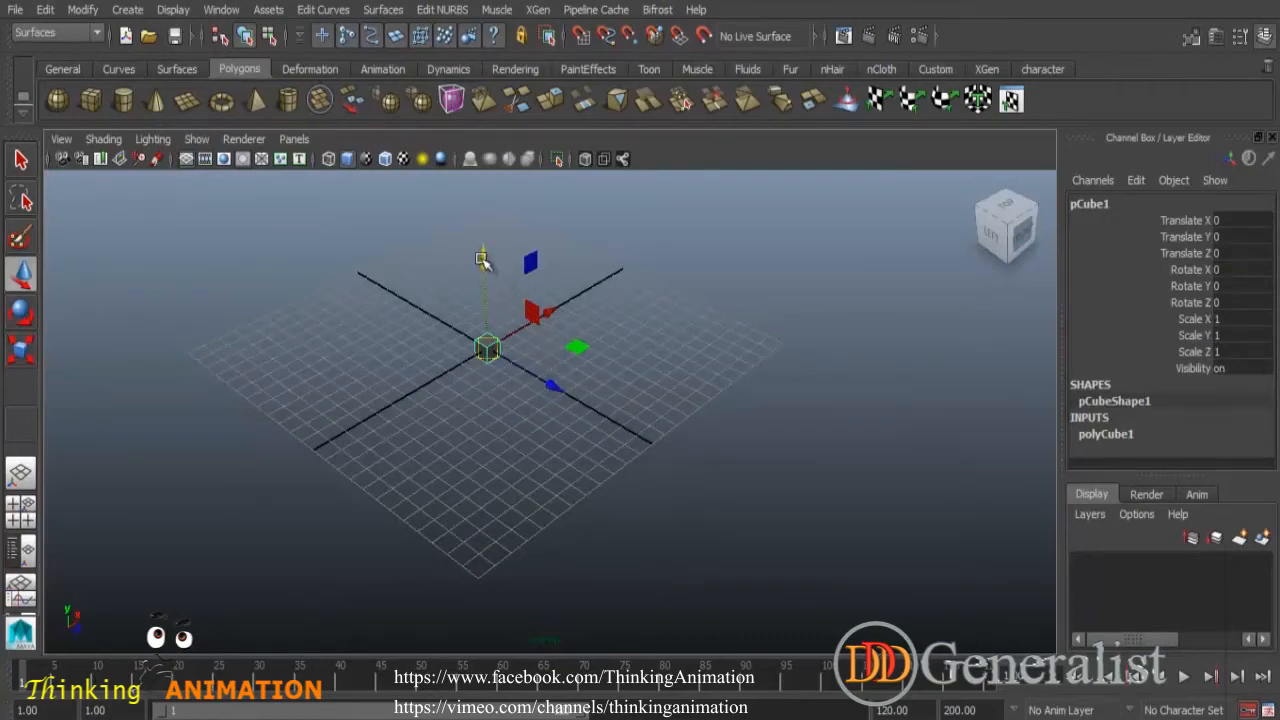
mouse_move(555, 390)
left_mouse_down()
mouse_move(591, 409)
mouse_move(549, 374)
left_mouse_up()
left_click_drag(558, 314, 525, 303)
left_click_drag(480, 263, 474, 237)
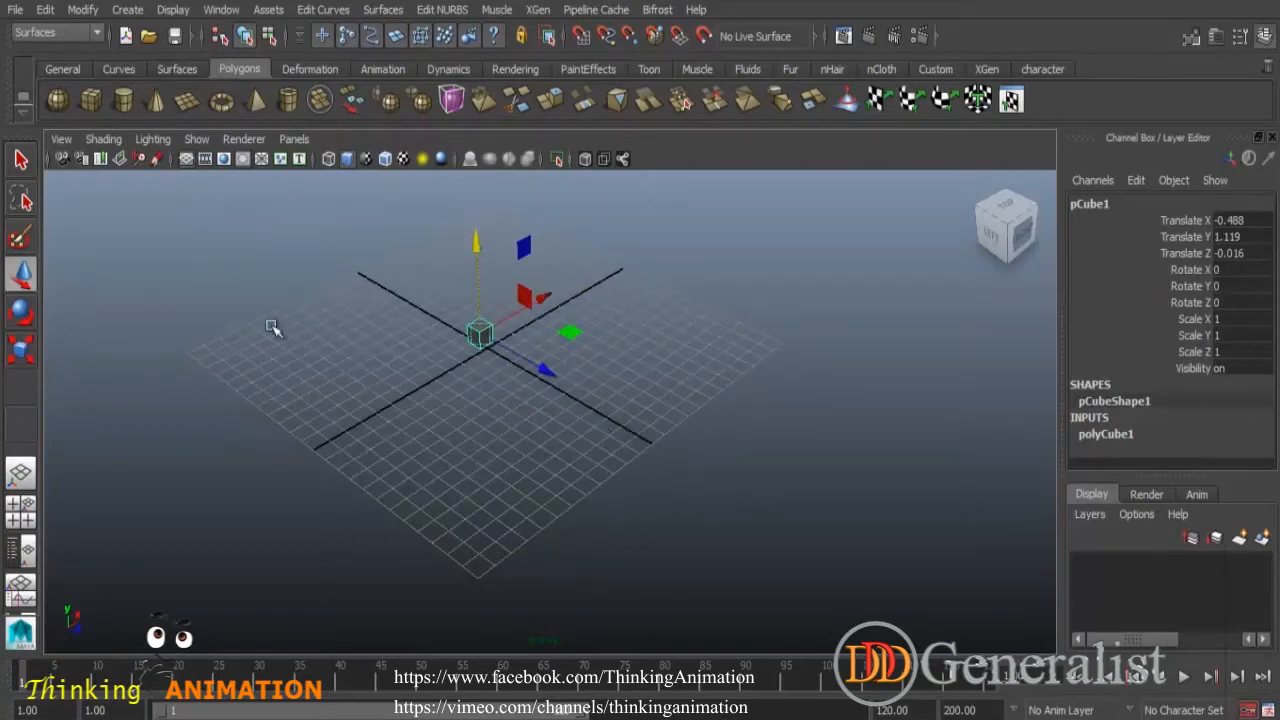
- Reset the camera to the default view and move the cube along its axes
left_click(59, 141)
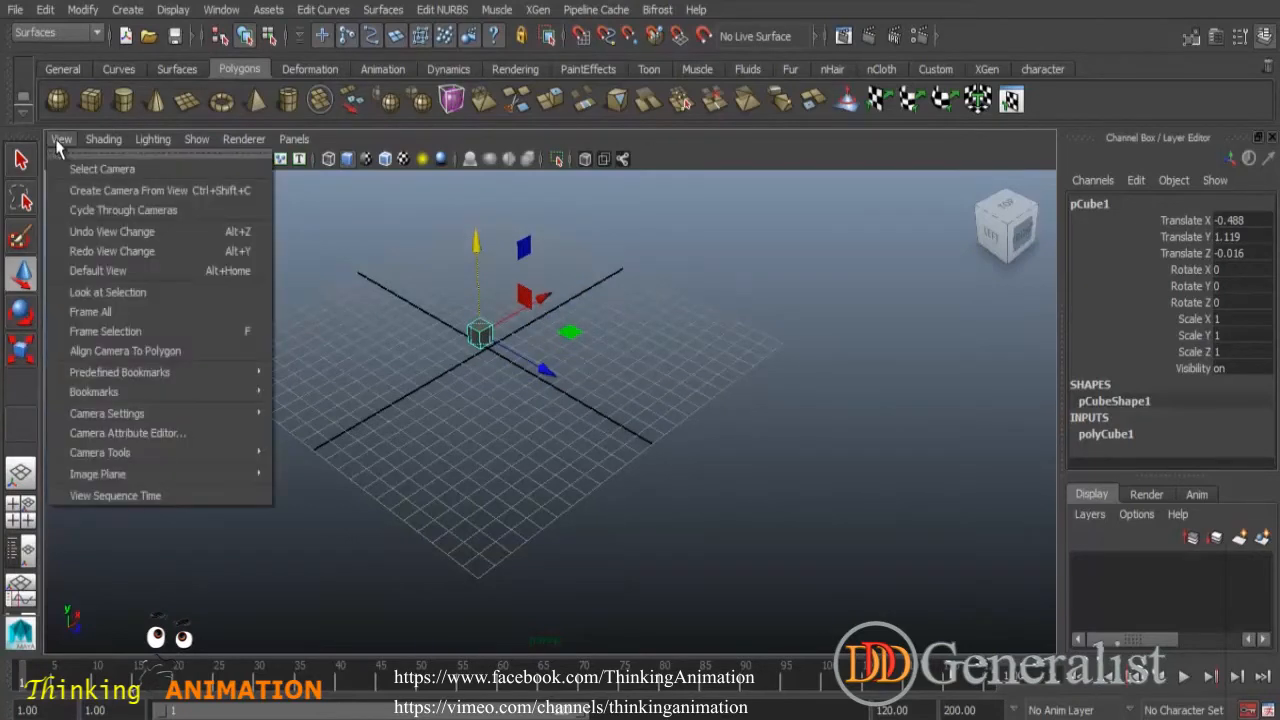
left_click(88, 272)
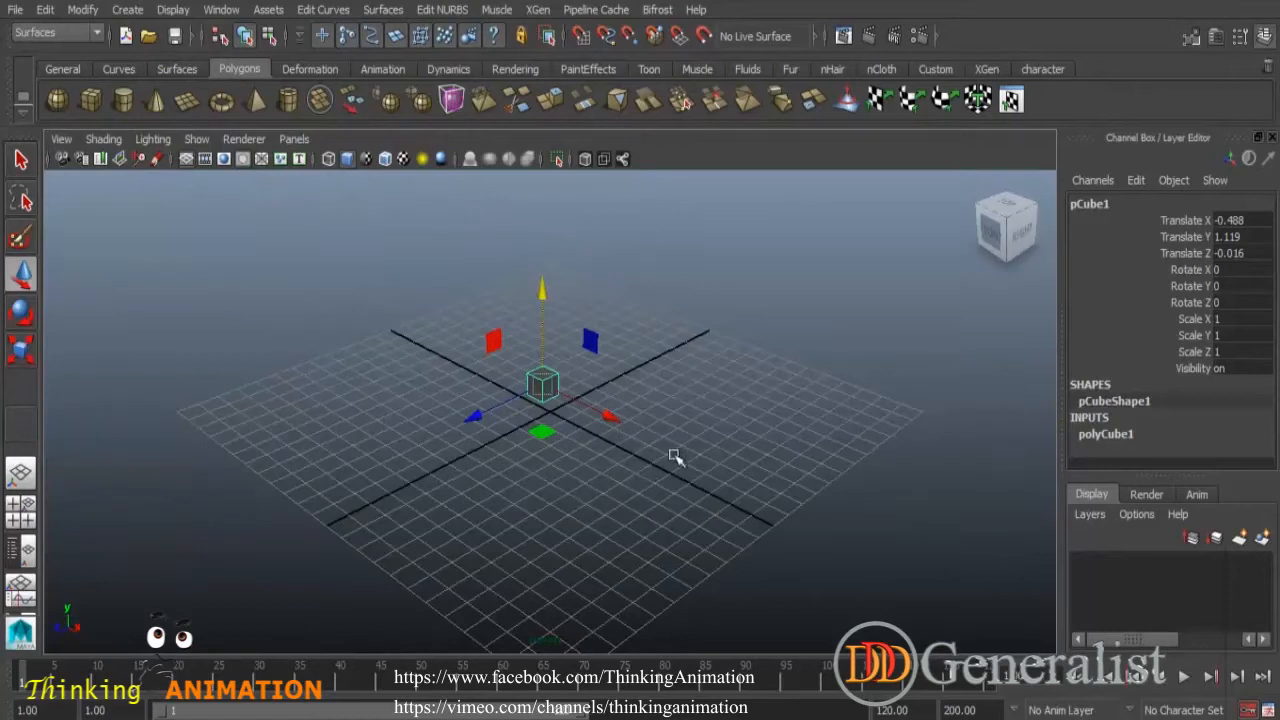
left_click_drag(609, 419, 625, 467)
mouse_move(509, 431)
left_mouse_down()
mouse_move(366, 471)
mouse_move(505, 450)
left_mouse_up()
mouse_move(562, 314)
left_mouse_down()
mouse_move(566, 208)
mouse_move(571, 310)
mouse_move(545, 202)
mouse_move(570, 352)
mouse_move(563, 277)
mouse_move(563, 302)
left_mouse_up()
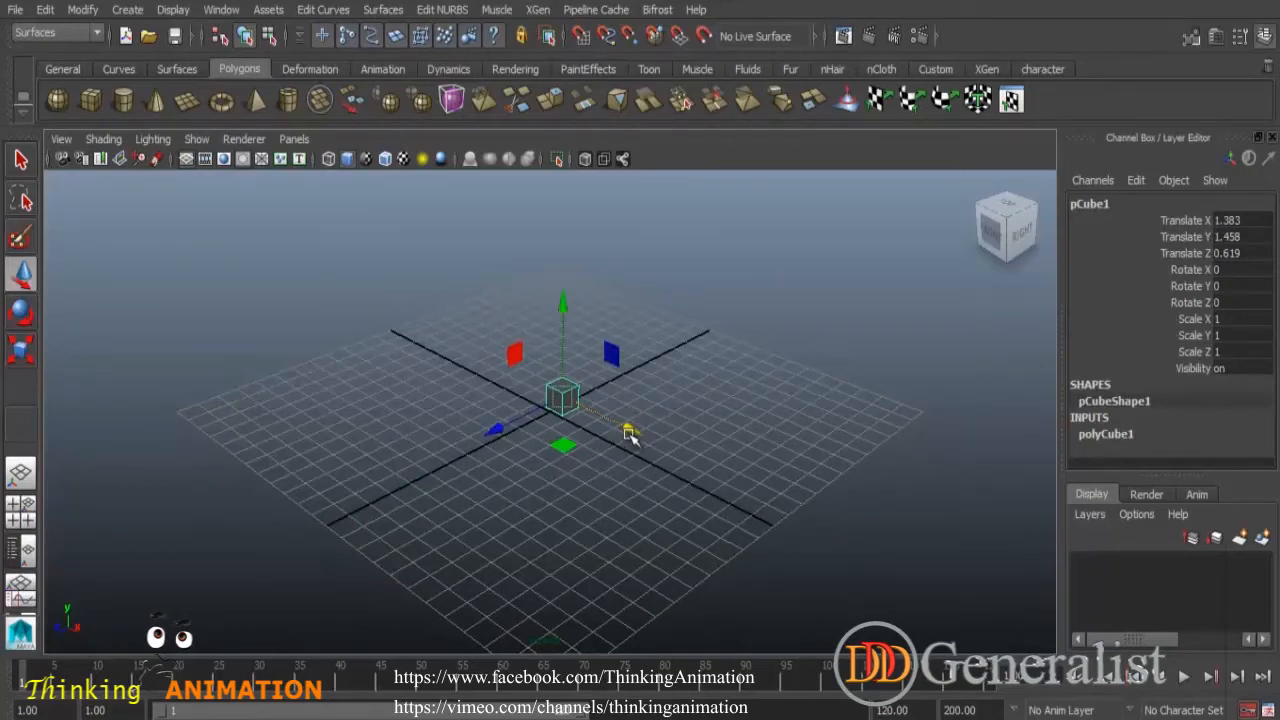
- Reposition the cube using the move manipulator's axes and planes to about X 0.09, Y 2.29, Z 0.3
mouse_move(630, 428)
left_mouse_down()
mouse_move(648, 444)
mouse_move(606, 452)
mouse_move(629, 452)
left_mouse_up()
left_click_drag(631, 429, 607, 455)
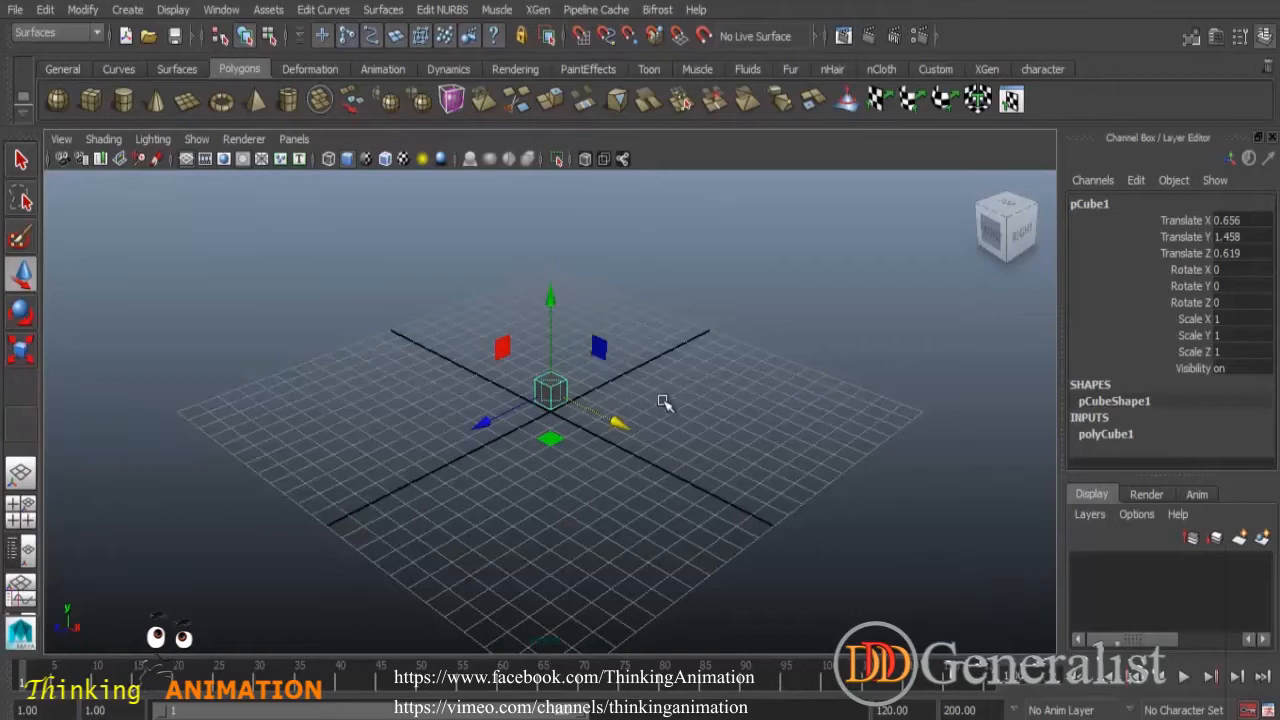
left_click_drag(611, 451, 694, 434, "alt")
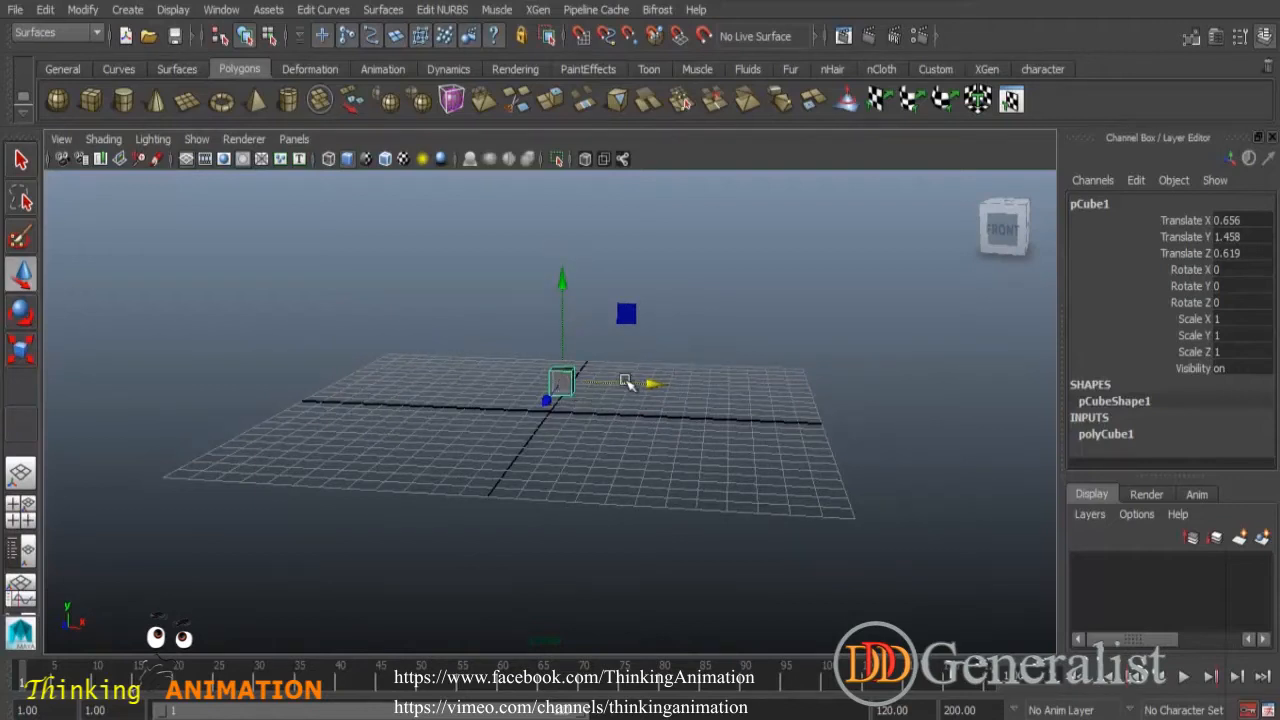
mouse_move(631, 314)
middle_mouse_down()
mouse_move(672, 314)
mouse_move(600, 320)
mouse_move(626, 240)
mouse_move(671, 320)
mouse_move(546, 263)
mouse_move(663, 297)
mouse_move(640, 303)
middle_mouse_up()
left_click_drag(640, 303, 509, 434, "alt")
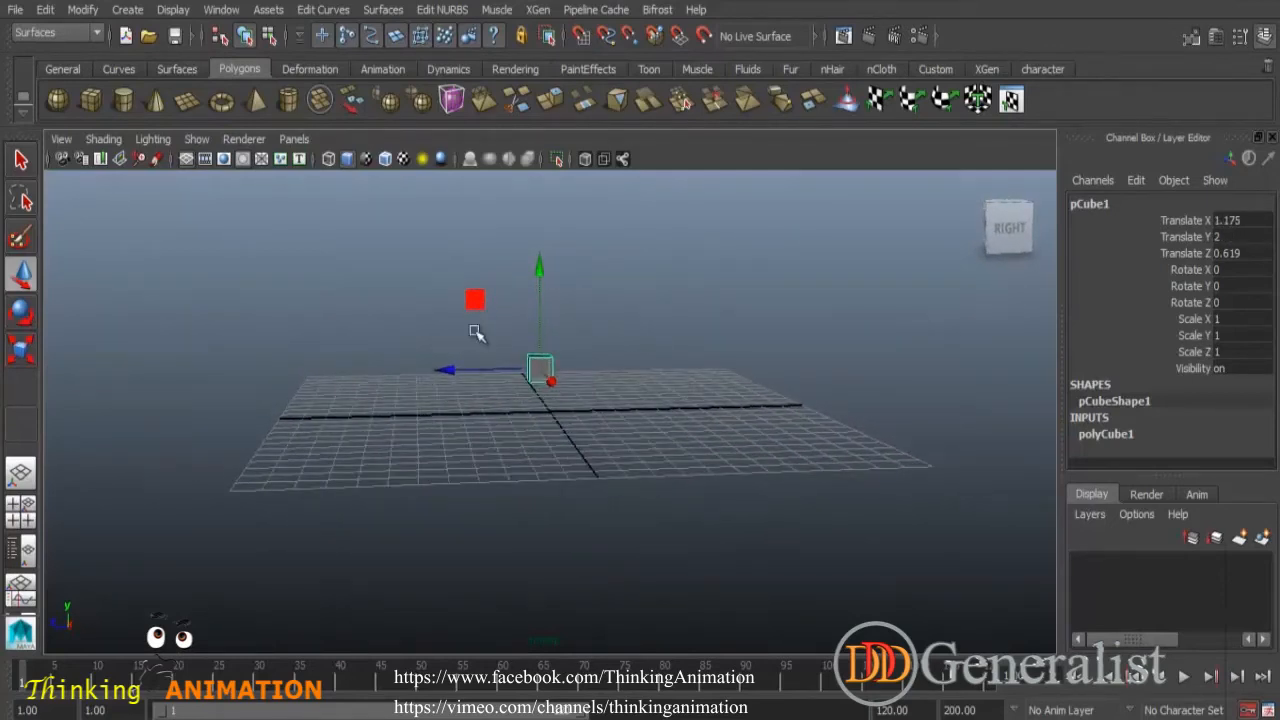
left_click_drag(483, 303, 470, 299)
left_click_drag(541, 410, 568, 548, "alt")
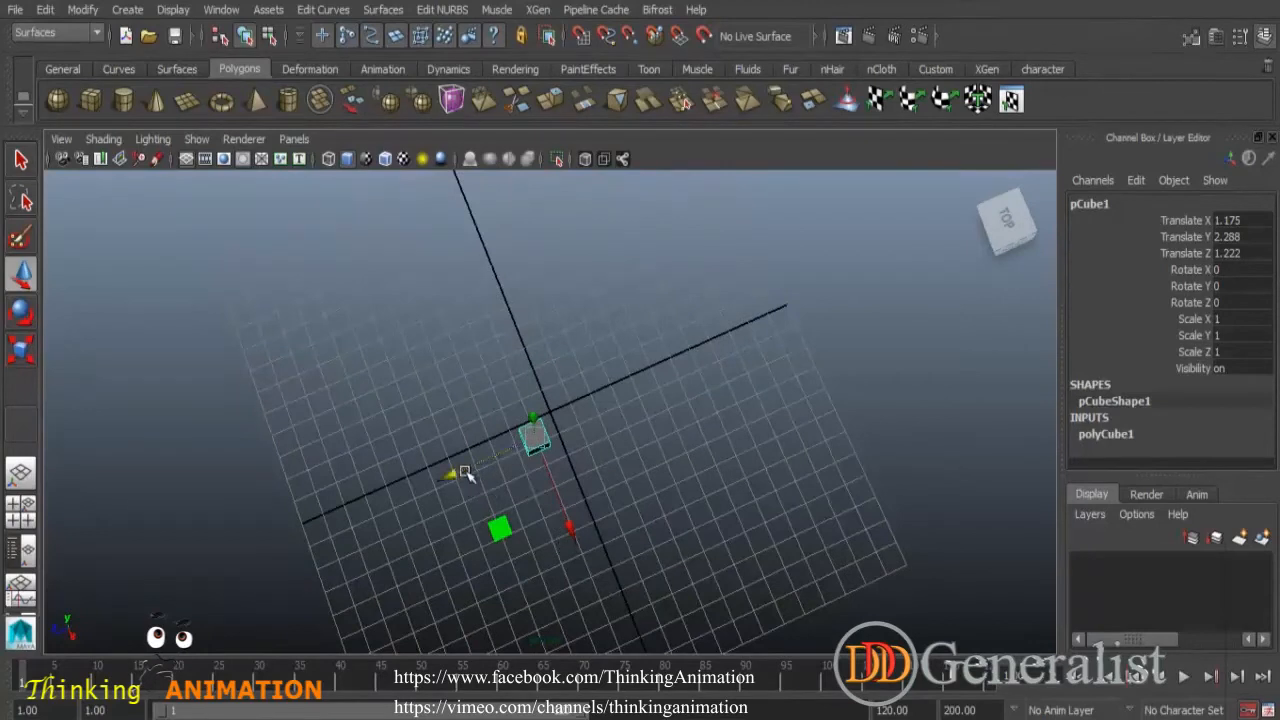
left_click_drag(503, 530, 508, 494)
left_click_drag(580, 543, 566, 451, "alt")
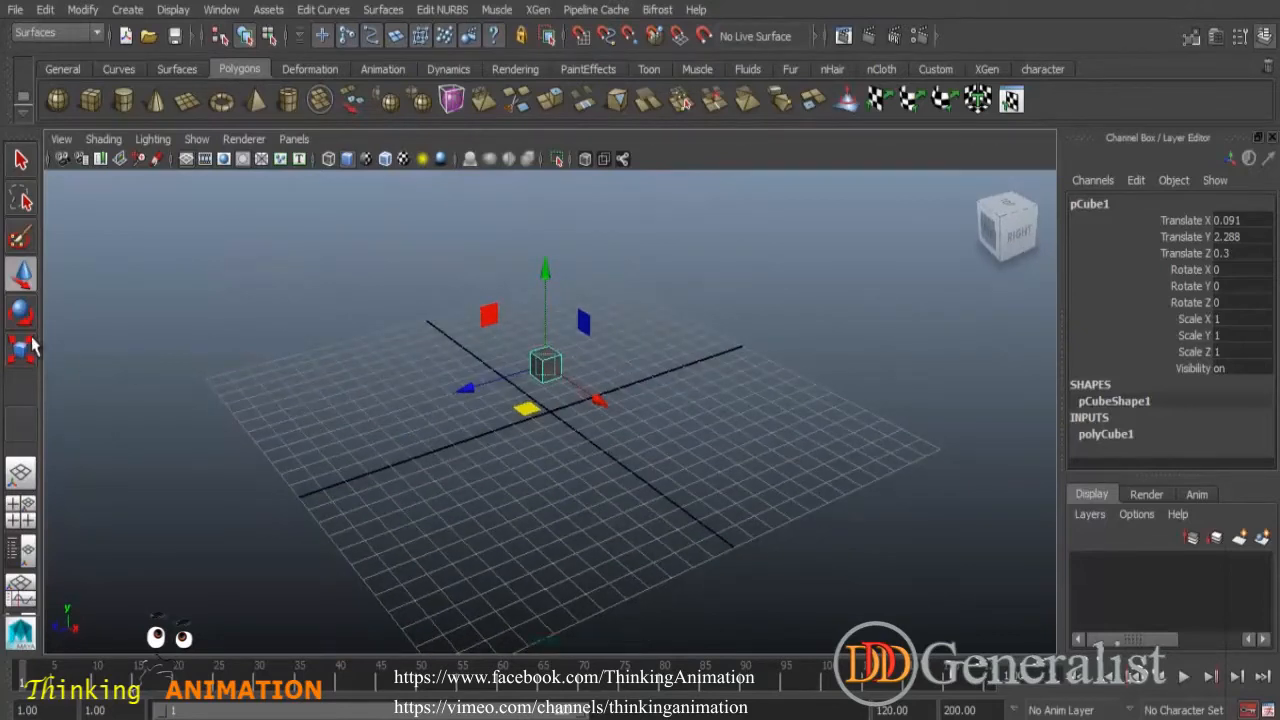
- Scale the cube up with the Scale tool
key("r")
left_click_drag(595, 403, 662, 460)
left_click_drag(545, 283, 550, 232)
left_click_drag(472, 387, 441, 396)
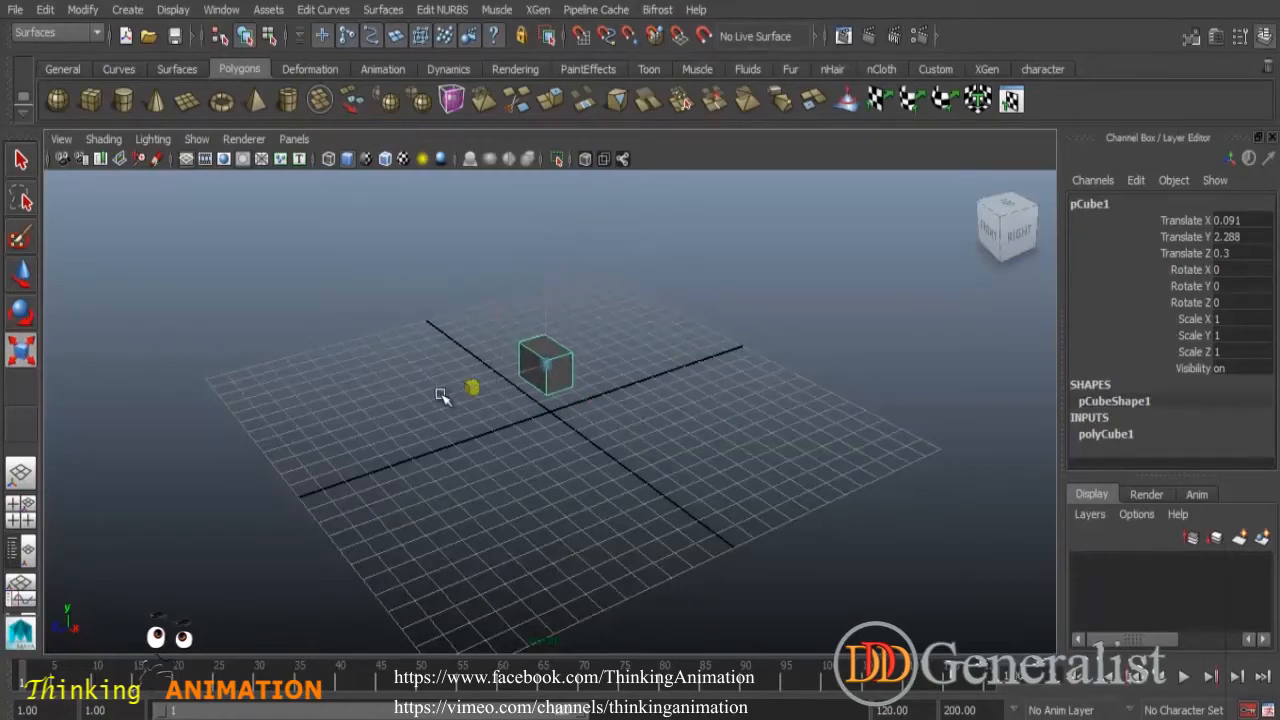
- Undo the three scaling changes
key("ctrl+z")
key("ctrl+z")
key("ctrl+z")
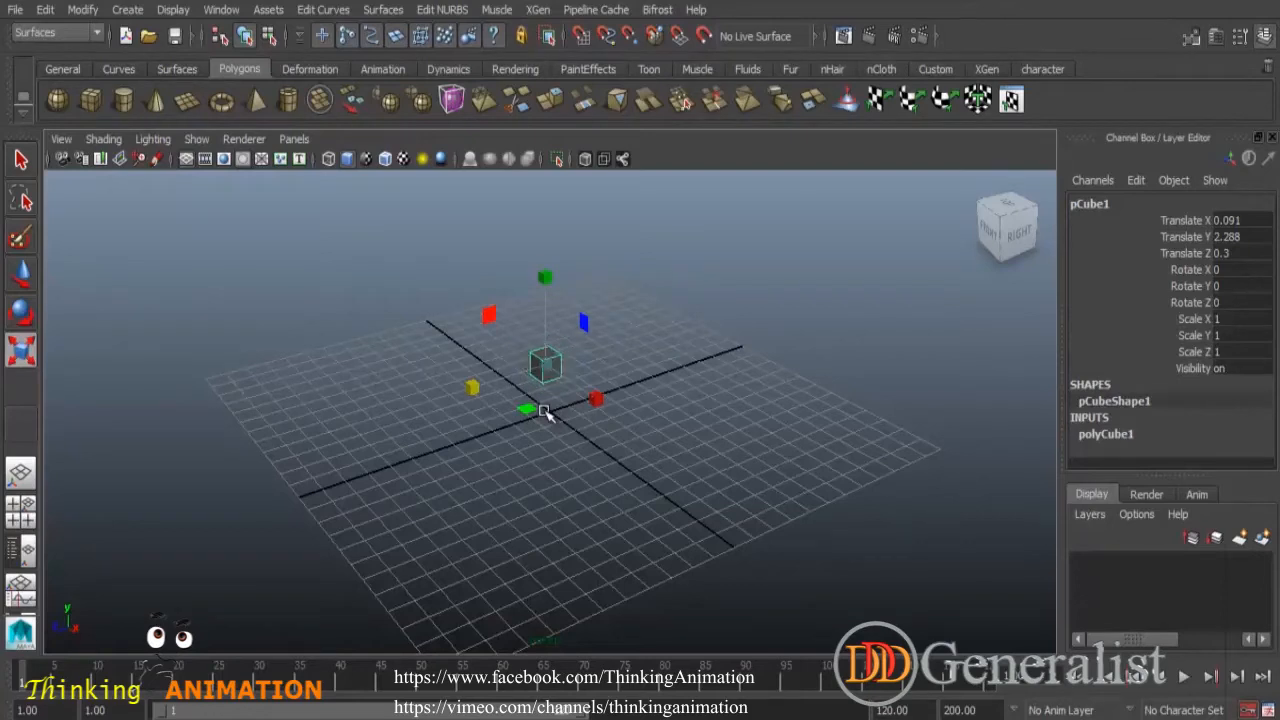
- Undo once more and drag the cube along the ground plane to about X 1.18, Z 1.22
key("ctrl+z")
left_click_drag(574, 460, 648, 444, "alt")
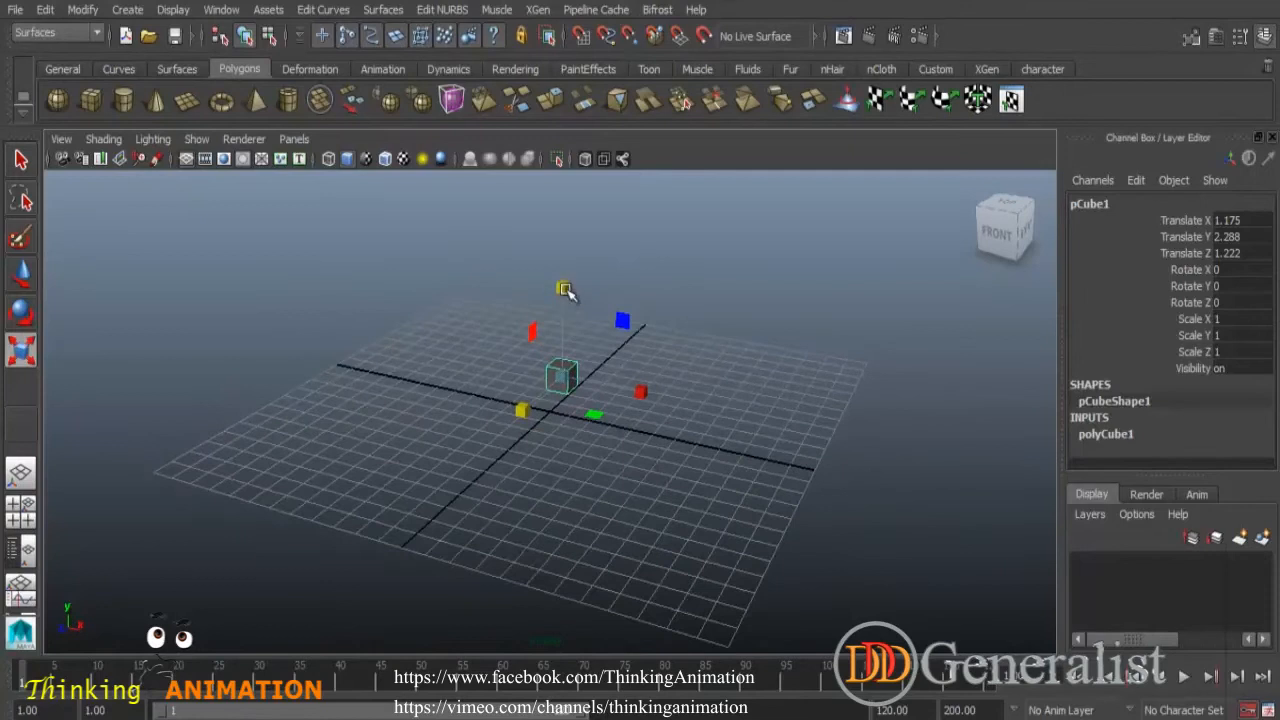
- Try stretching the cube with individual scale handles and planes
left_click_drag(624, 319, 765, 364)
left_click_drag(624, 320, 754, 420)
left_click_drag(618, 497, 515, 488, "alt")
left_click_drag(470, 313, 422, 366)
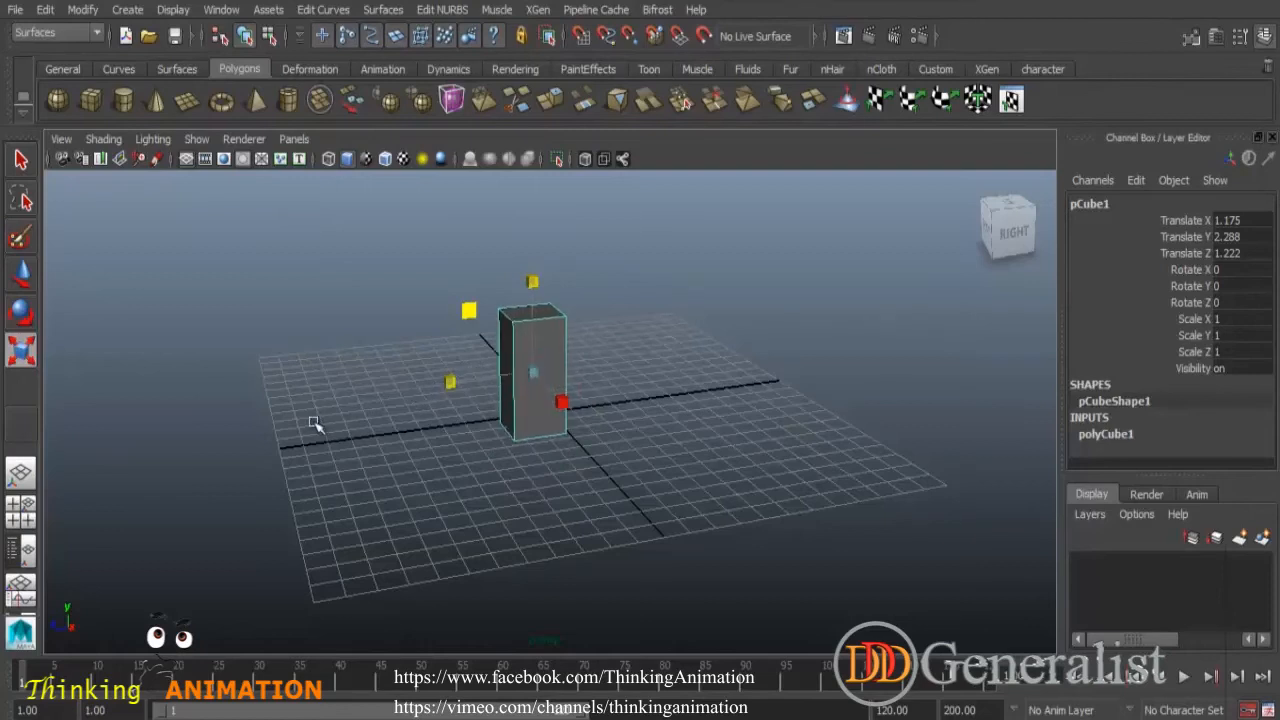
left_click_drag(371, 450, 640, 456, "alt")
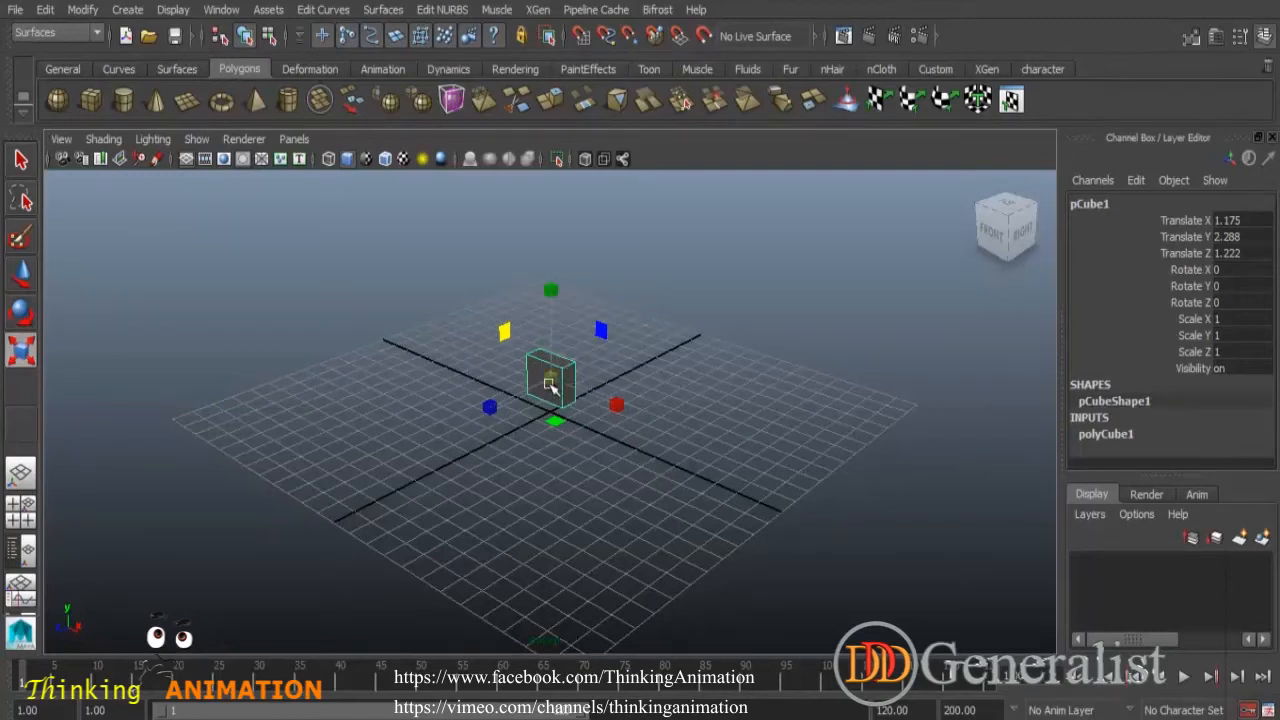
- Scale the cube uniformly from its centre handle to about 1.93
left_click_drag(551, 378, 572, 394)
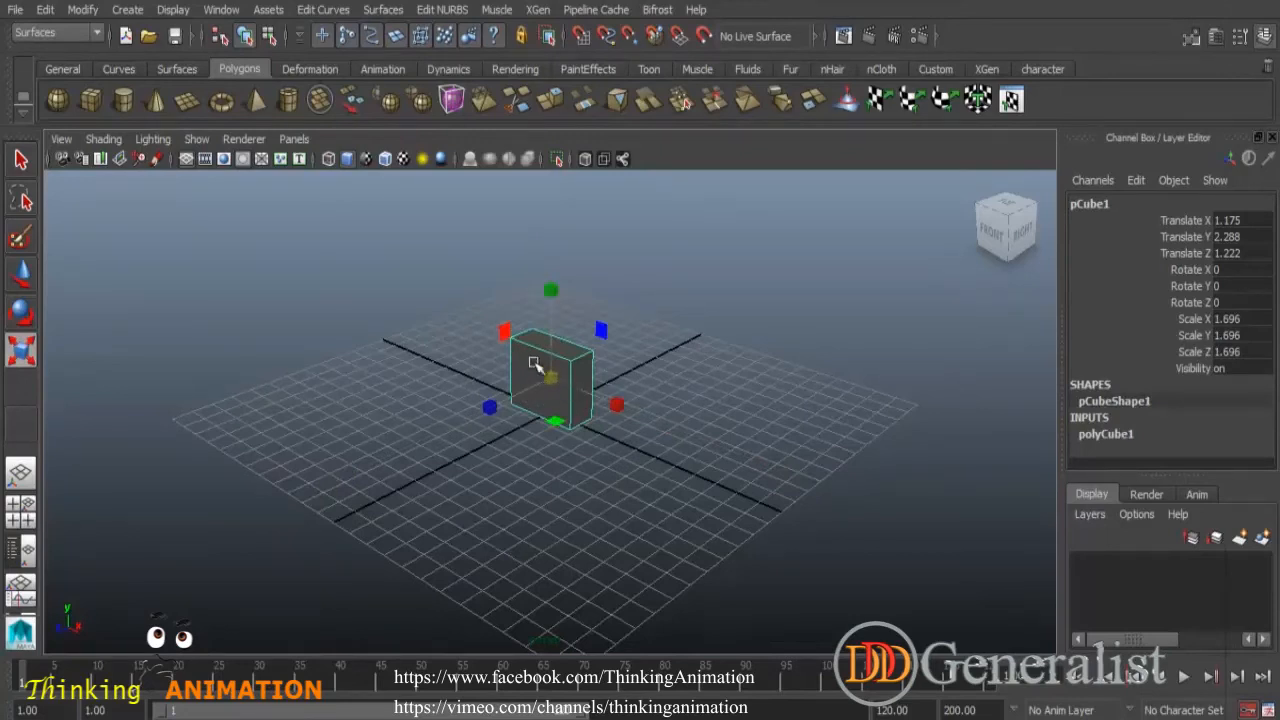
left_click_drag(552, 378, 616, 406)
mouse_move(551, 378)
left_mouse_down()
mouse_move(660, 429)
mouse_move(520, 375)
mouse_move(560, 385)
left_mouse_up()
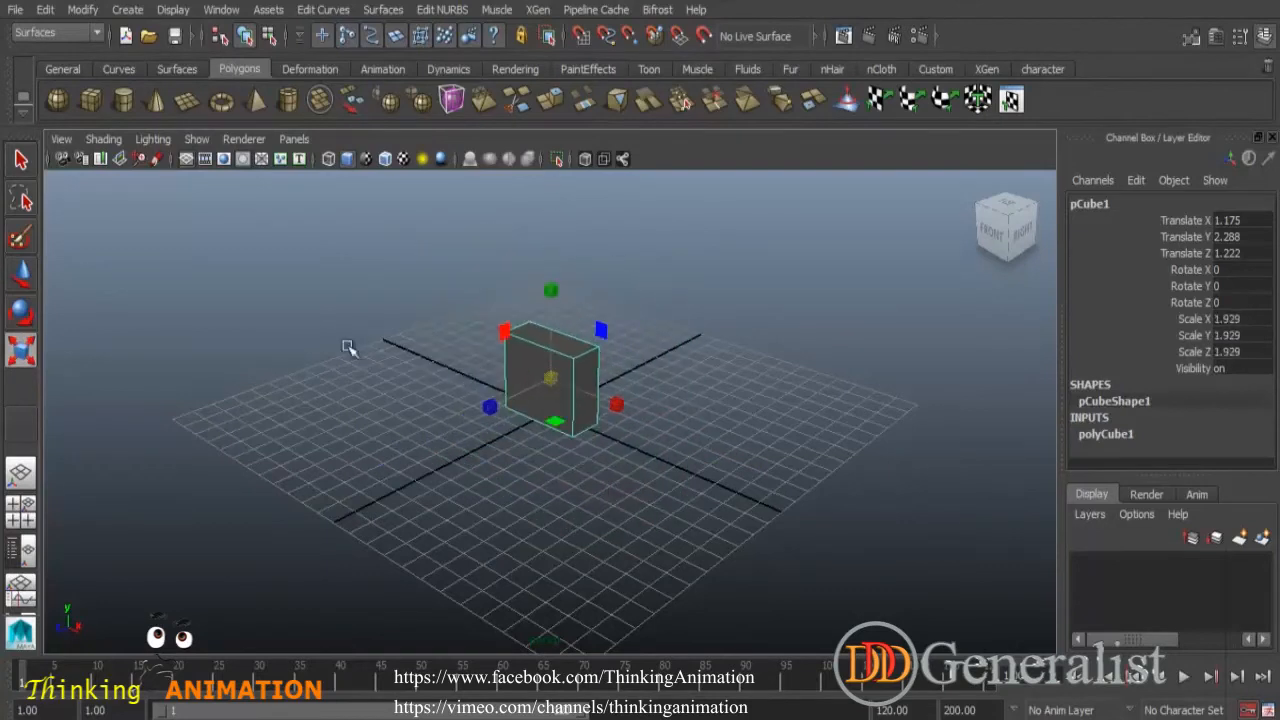
- Switch to the Move tool and move the cube to about X 0.25, Y 3.02, Z 1.6
left_click(22, 274)
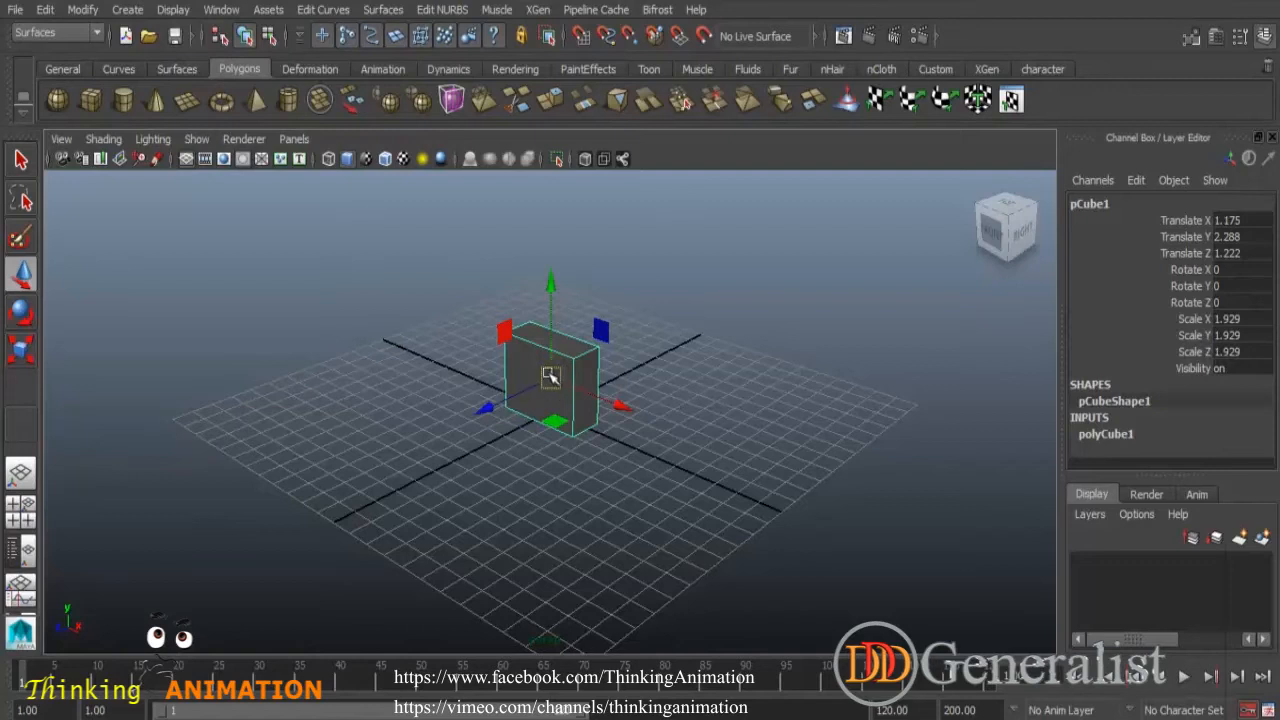
left_click_drag(562, 378, 537, 352)
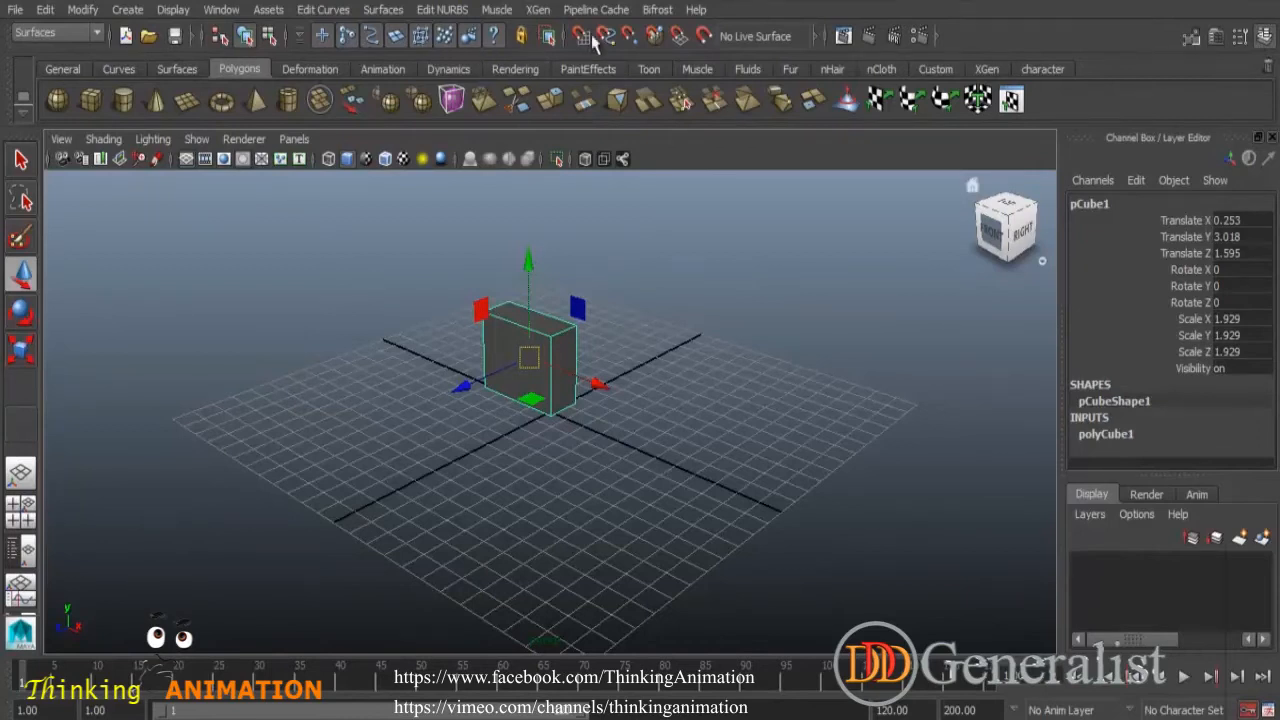
- Reset the cube's Translate X, Y and Z to 0 in the channel box
left_click(1265, 37)
left_click(1265, 38)
left_click_drag(1249, 222, 1250, 252)
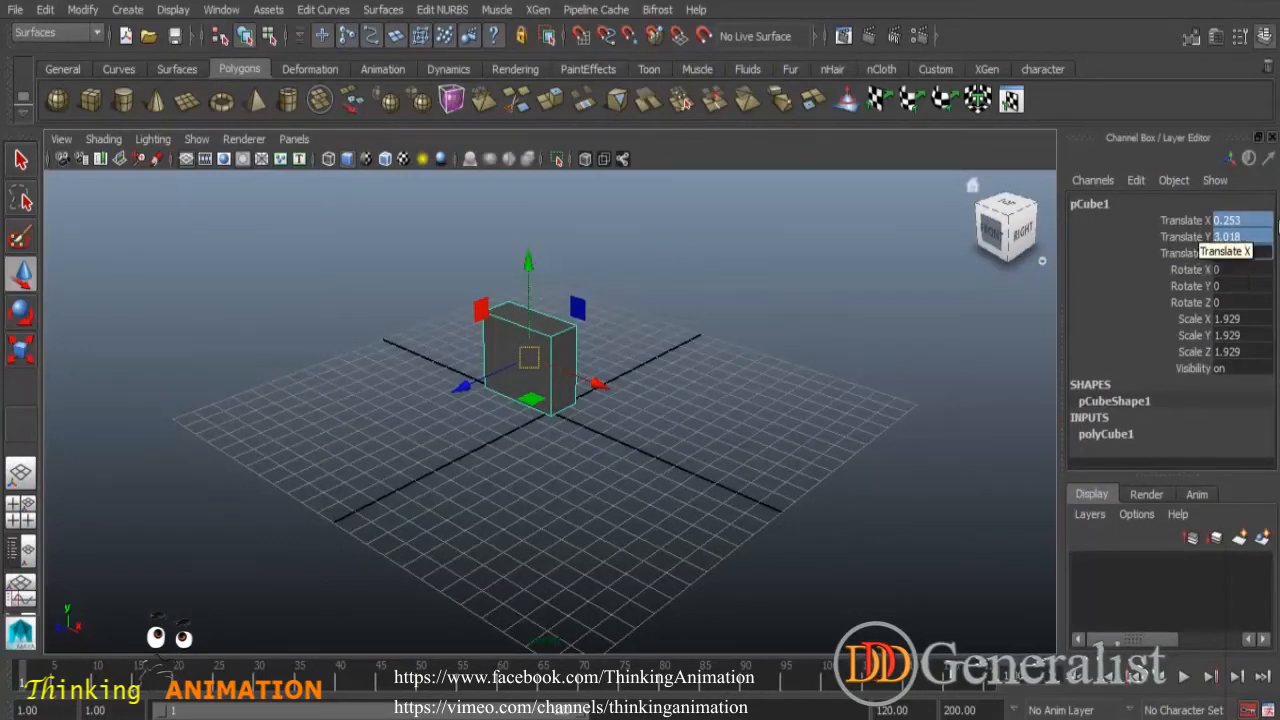
left_click(1248, 222)
left_click_drag(1245, 223, 1247, 254)
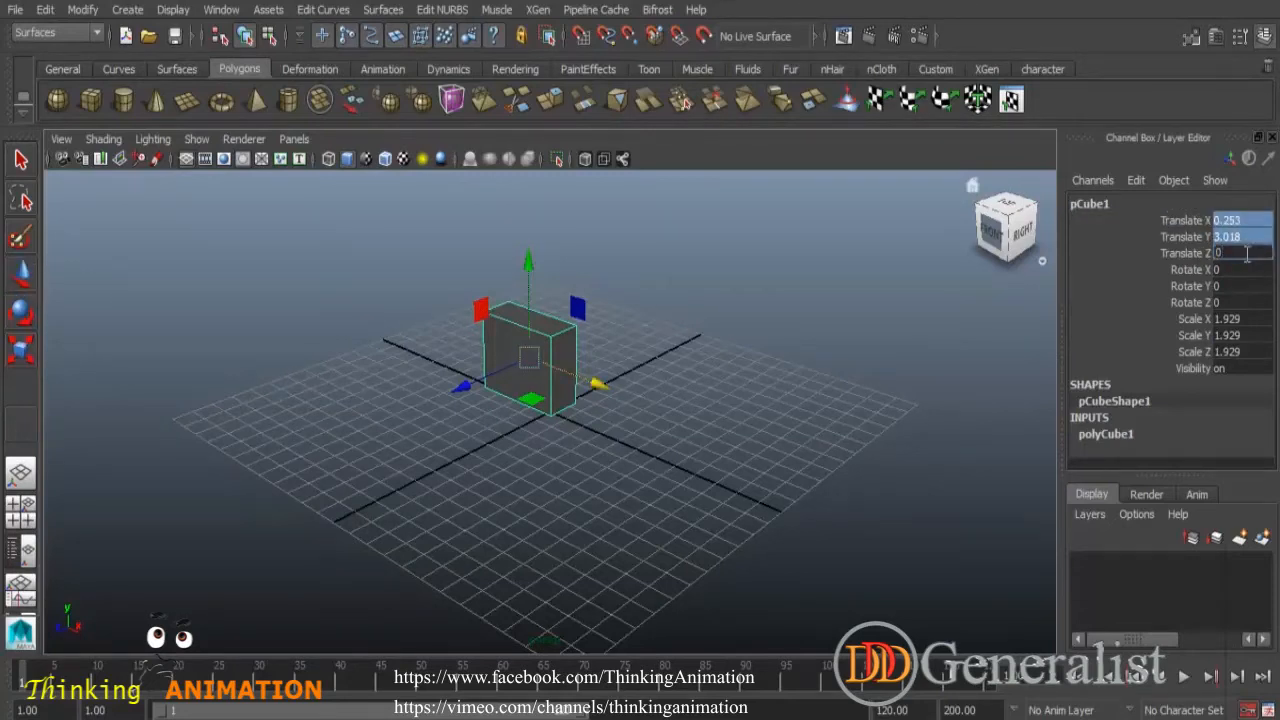
type("0")
key("Return")
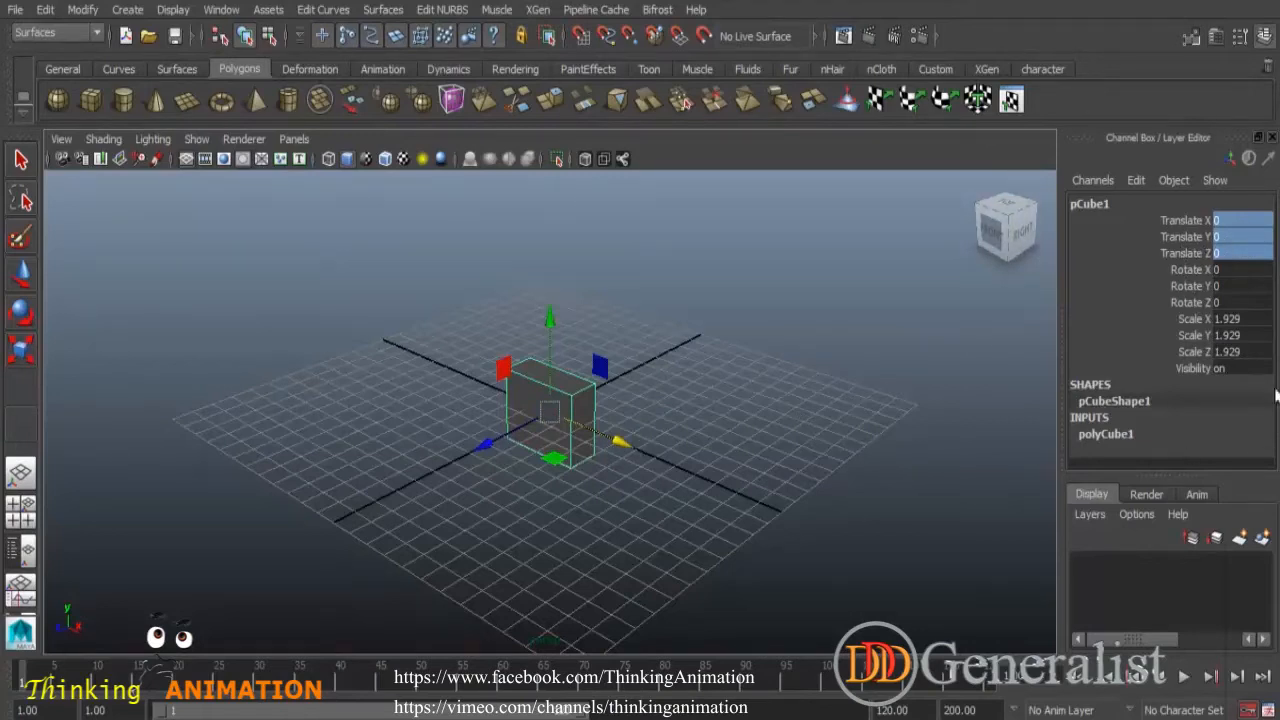
- Set the cube's Scale X, Y and Z to 1 in the channel box
double_click(1250, 320)
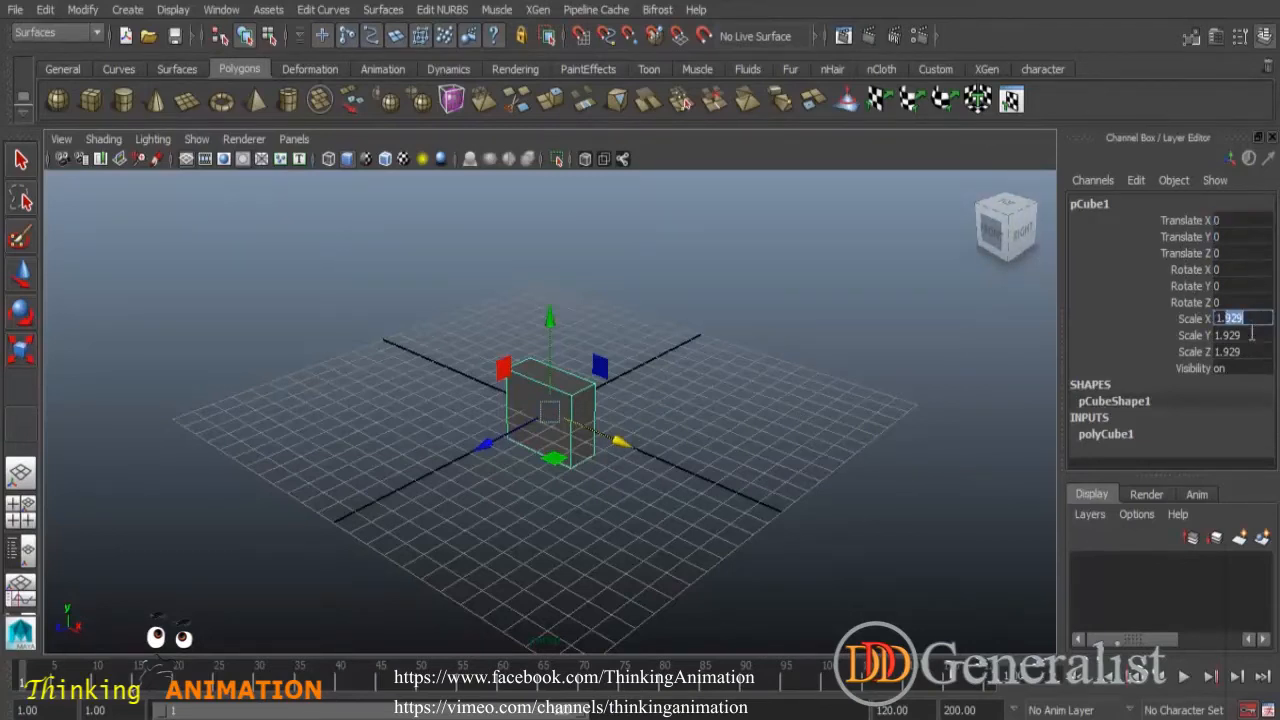
left_click_drag(1228, 318, 1243, 356)
left_click(1228, 318)
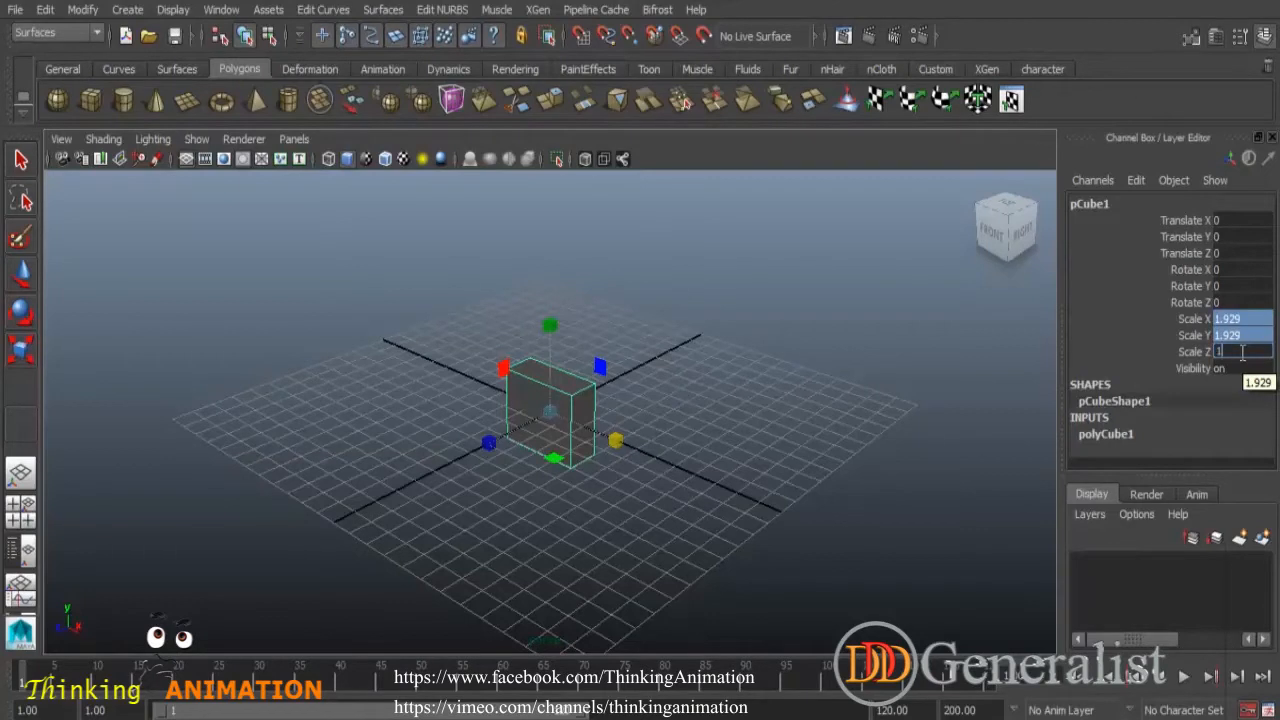
type("1")
key("Return")
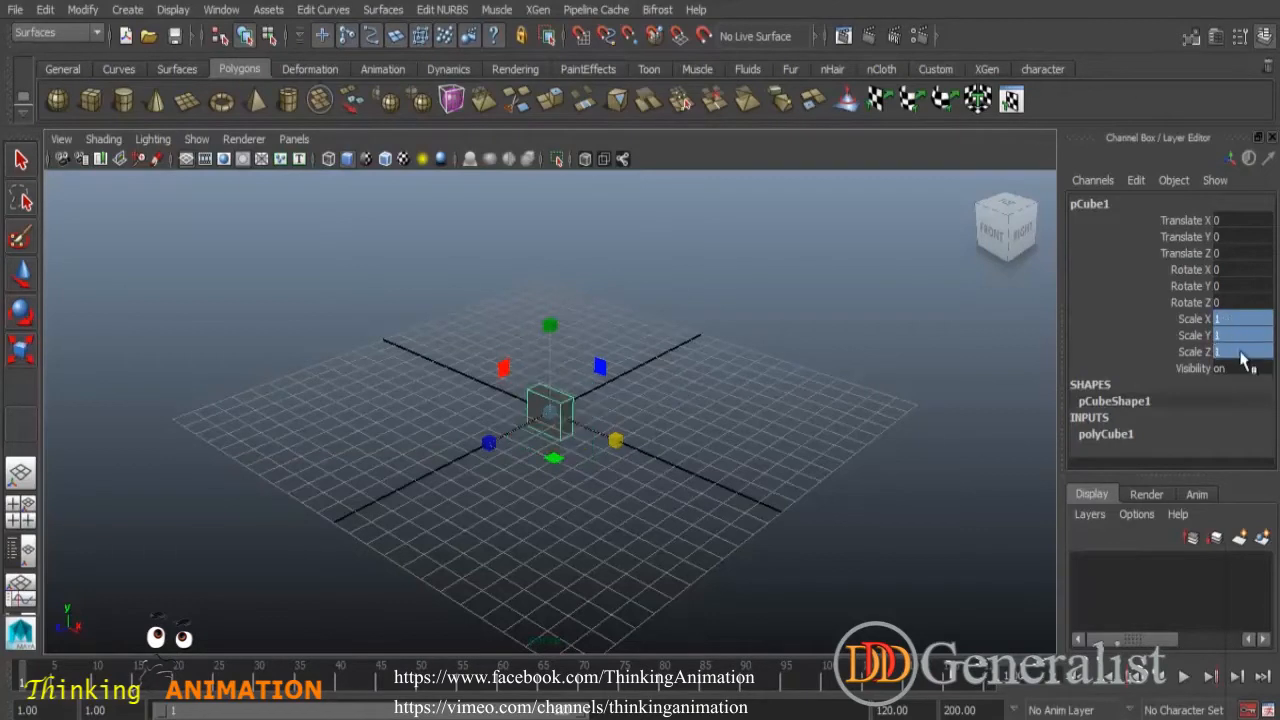
- Deselect and reselect the cube with the Move tool active
left_click(797, 398)
left_click(557, 413)
key("w")
mouse_move(564, 475)
left_mouse_down("alt")
mouse_move(500, 494)
mouse_move(530, 491)
mouse_move(543, 457)
mouse_move(571, 472)
left_mouse_up("alt")
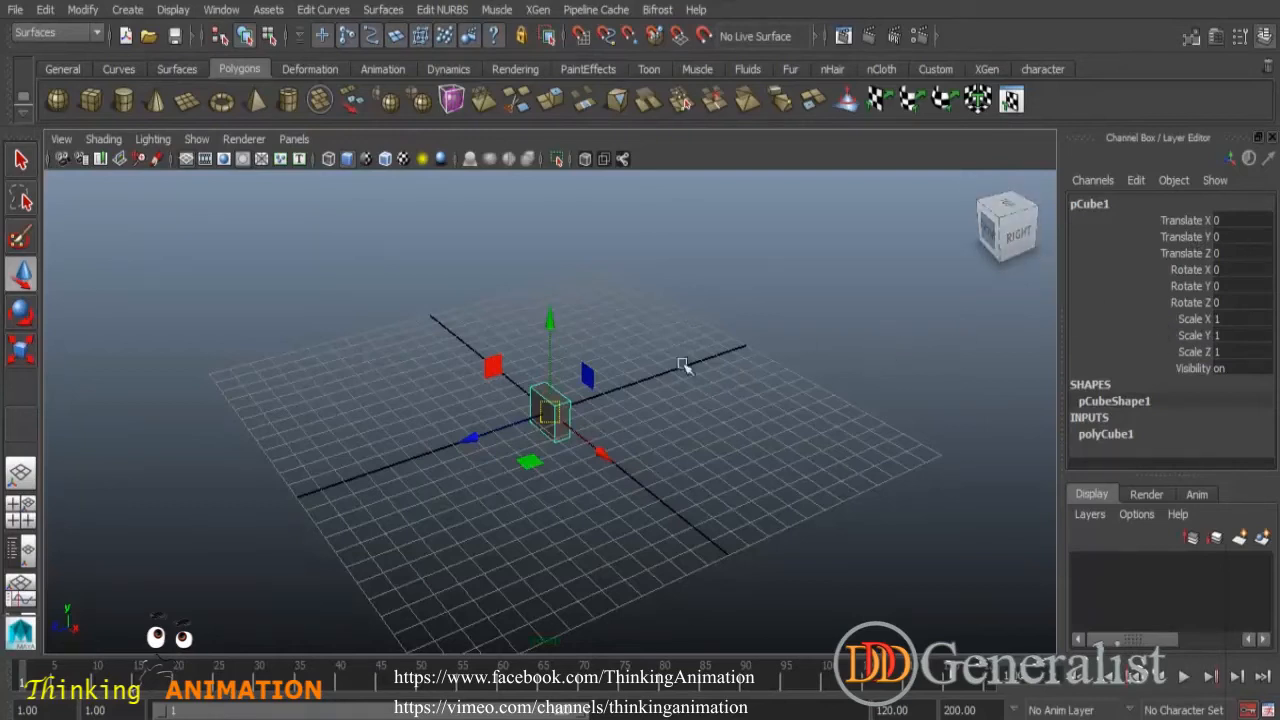
- Rotate the cube freely with the Rotate tool rings to about X 1.9, Y 3.3, Z -5.9 degrees
left_click(21, 313)
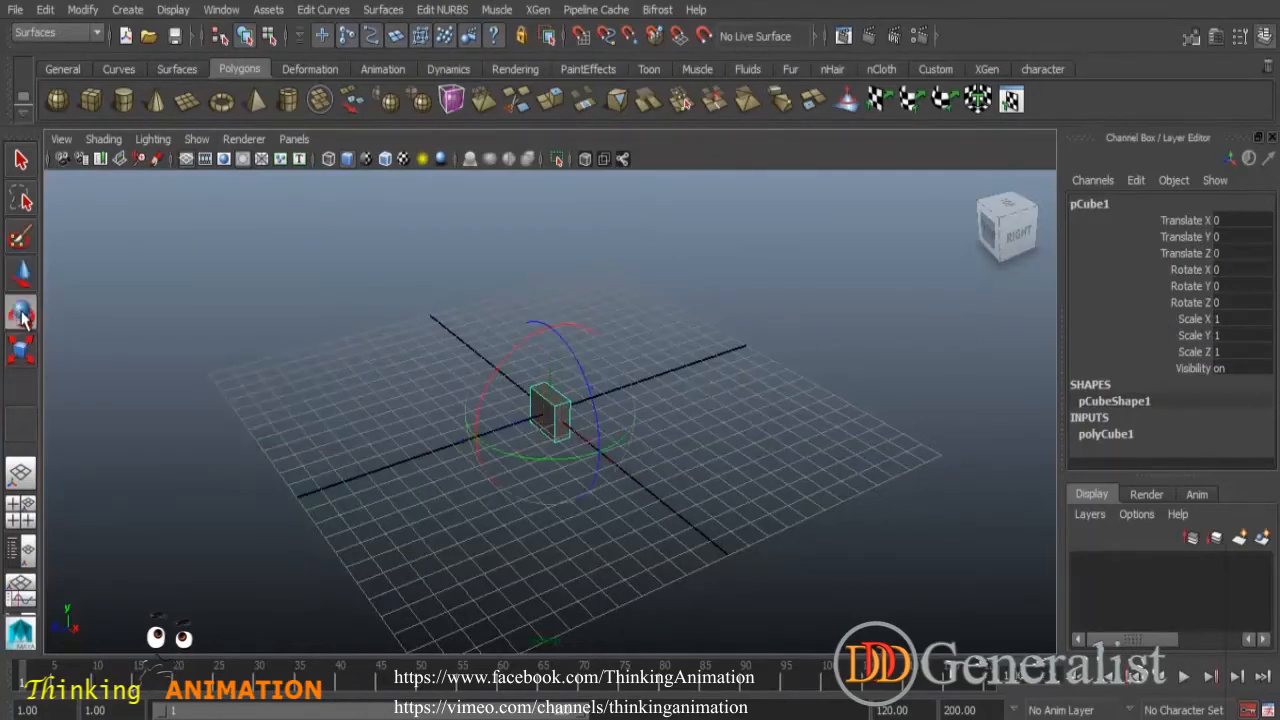
left_click_drag(660, 537, 731, 517, "alt")
left_click_drag(608, 366, 606, 373)
left_click_drag(527, 358, 527, 362)
left_click_drag(578, 462, 571, 457)
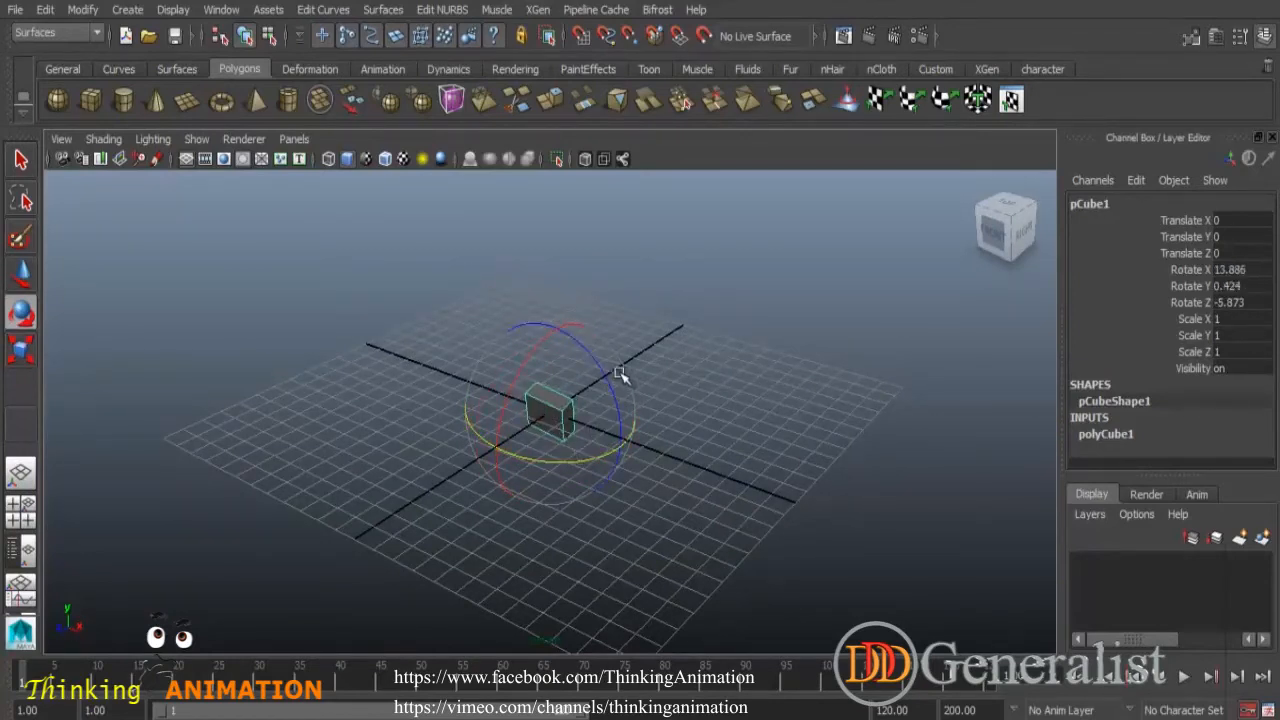
mouse_move(585, 398)
left_mouse_down()
mouse_move(582, 430)
mouse_move(588, 382)
mouse_move(560, 404)
mouse_move(589, 424)
mouse_move(551, 377)
mouse_move(591, 386)
mouse_move(580, 400)
left_mouse_up()
left_click(523, 379)
left_click(538, 411)
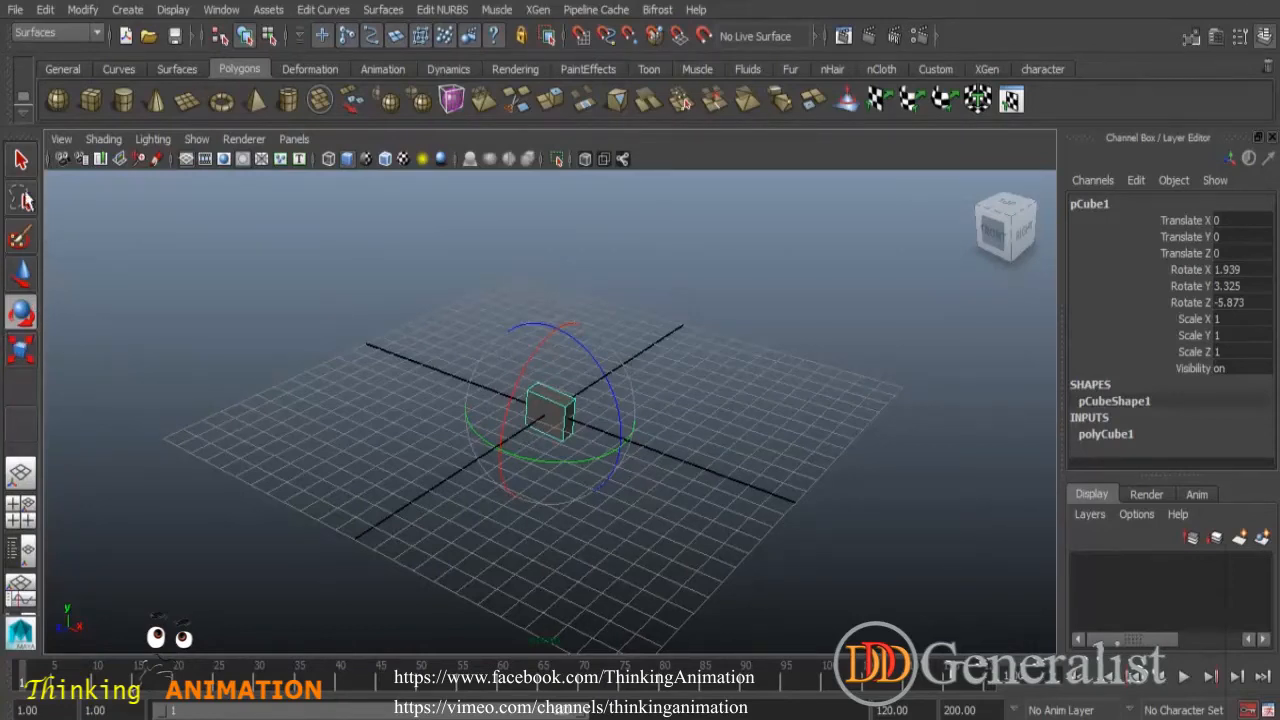
- Select the cube with the Select tool and delete it
left_click(20, 164)
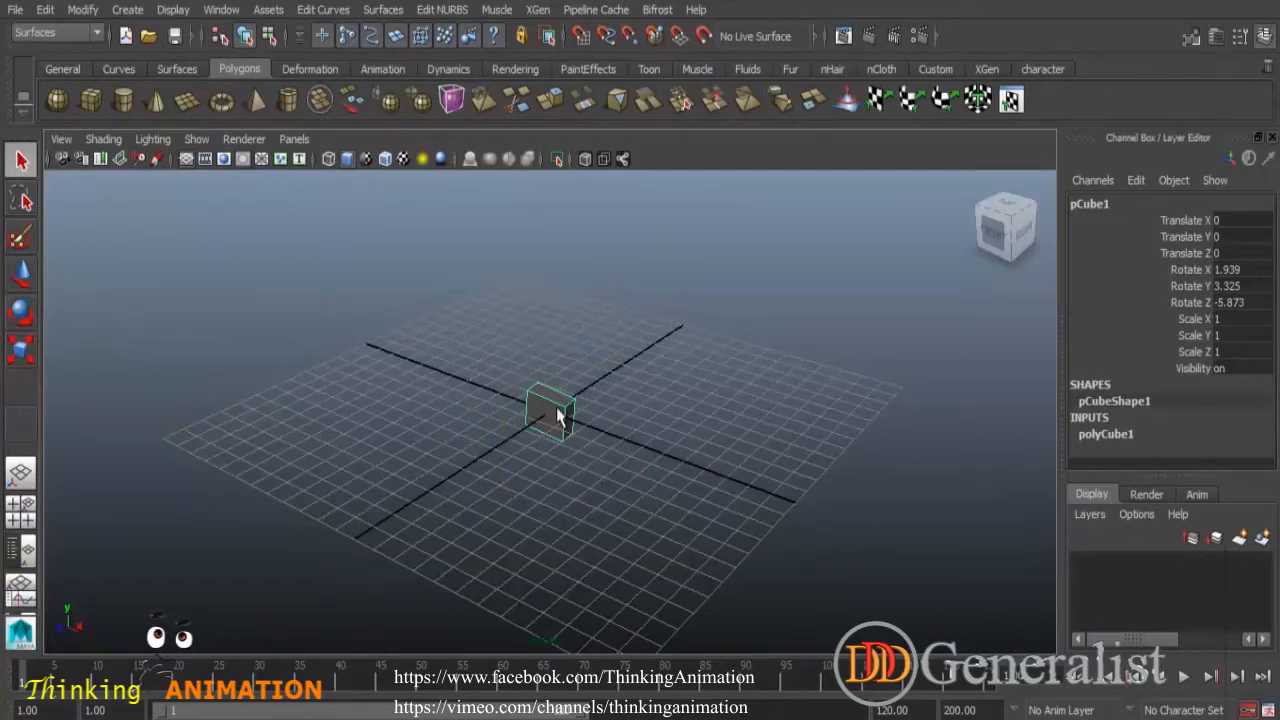
key("Delete")
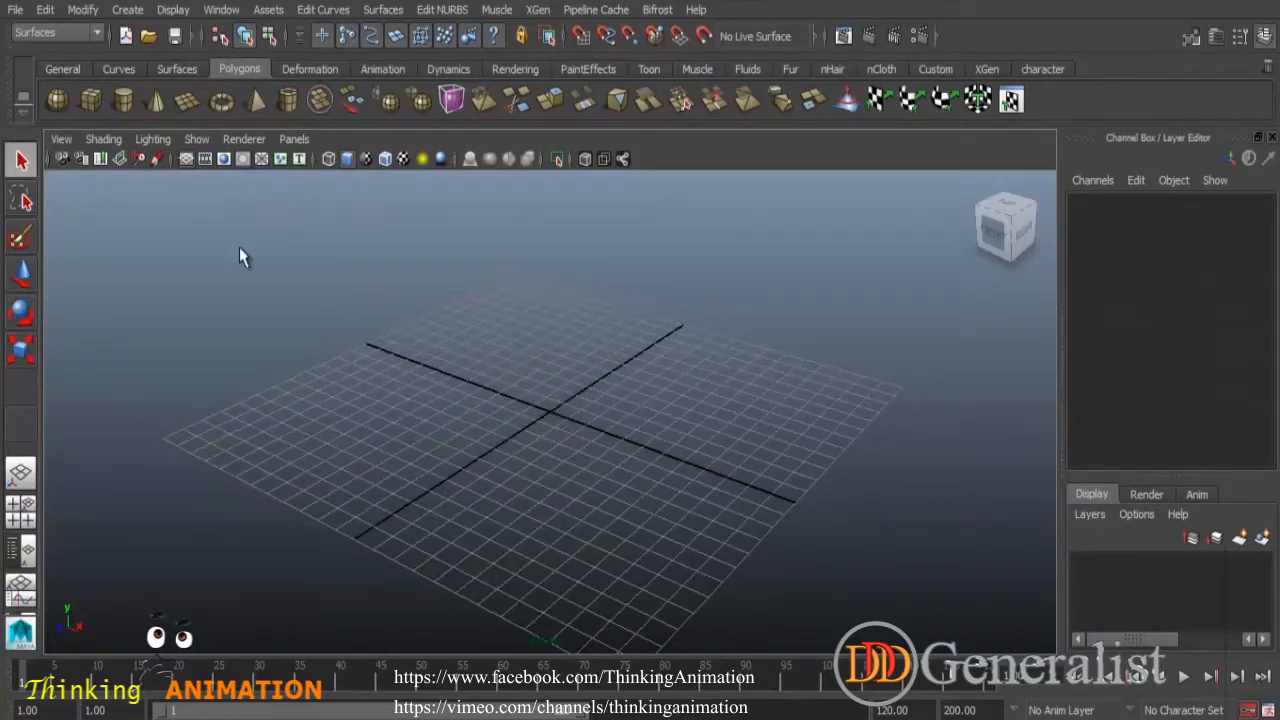
- Create a new polygon cube and stretch it into a tall thin slab with the Scale tool
left_click(91, 102)
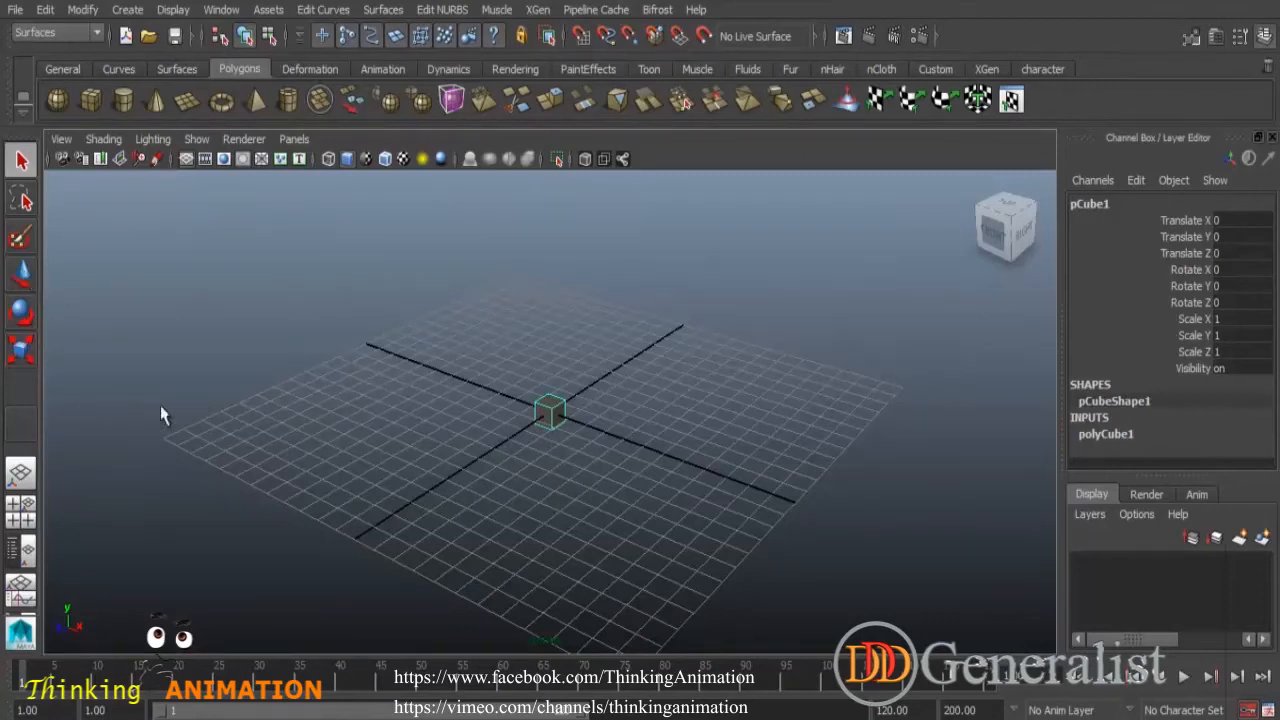
left_click(21, 348)
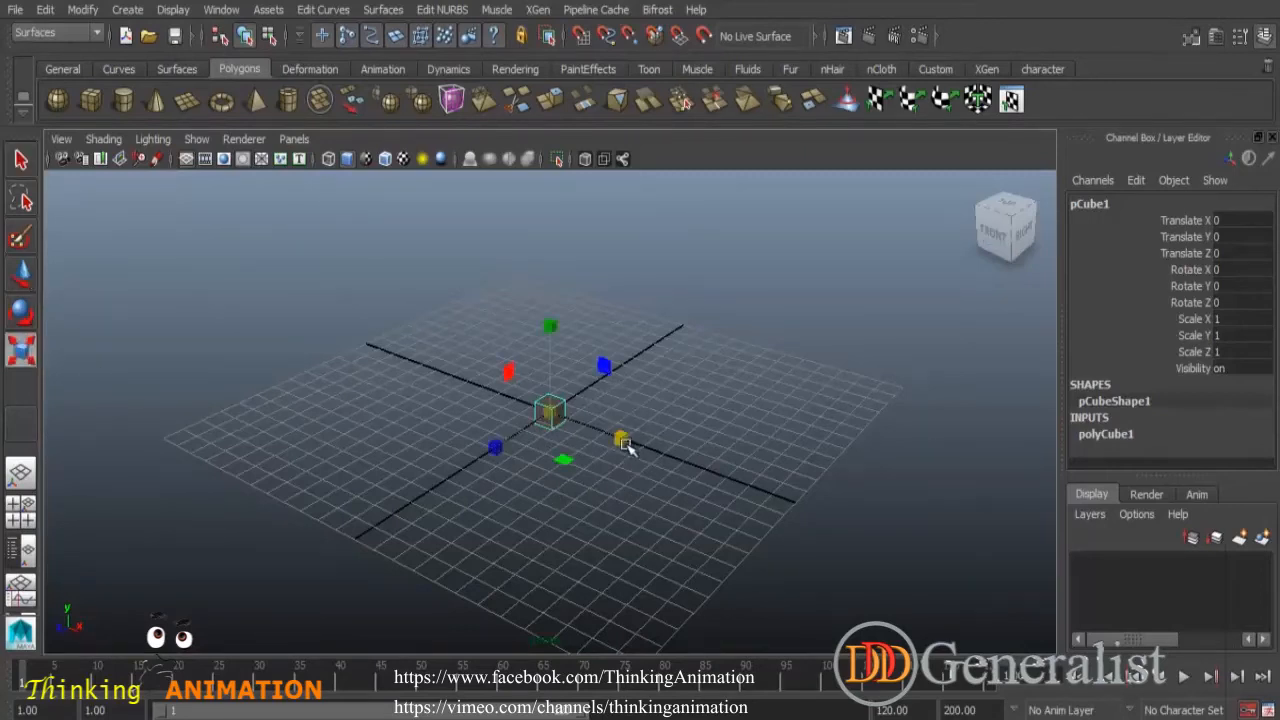
left_click_drag(624, 441, 655, 416)
left_click_drag(557, 327, 558, 299)
key("t")
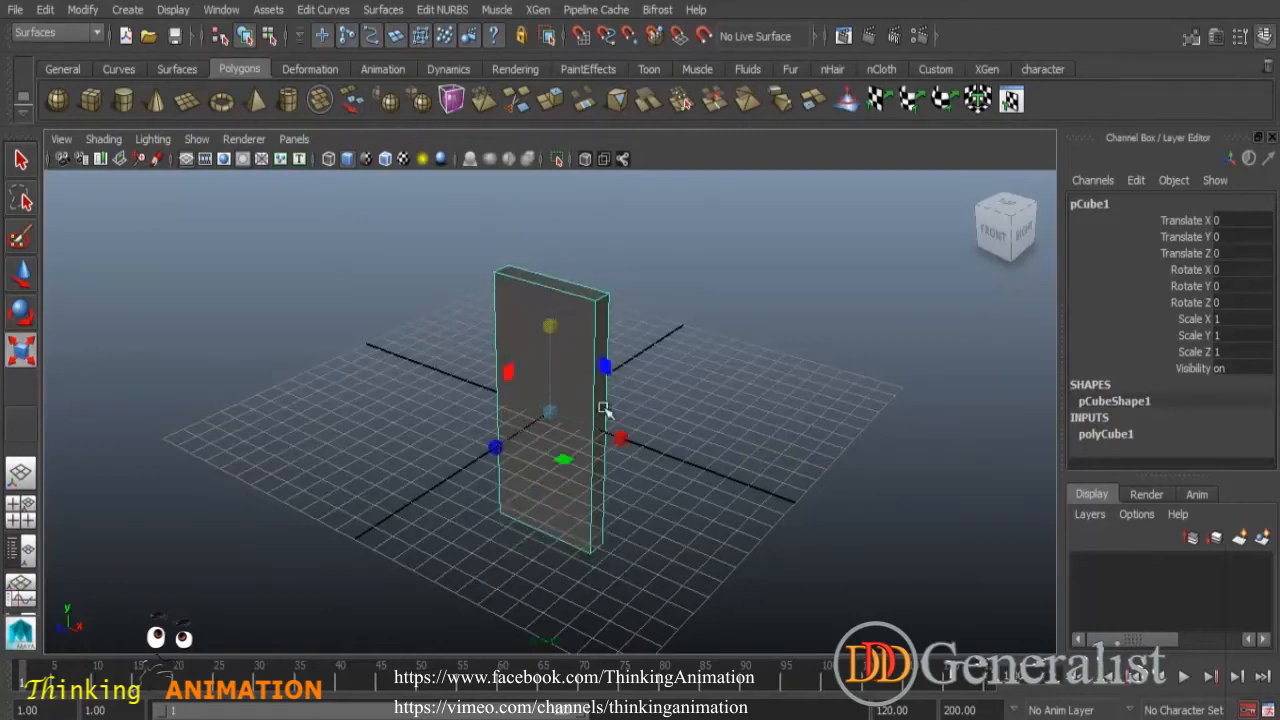
- Lift the slab upward with the Move tool to about Translate Y 5.75
left_click(21, 272)
left_click_drag(580, 563, 640, 540, "alt")
left_click_drag(555, 315, 592, 170)
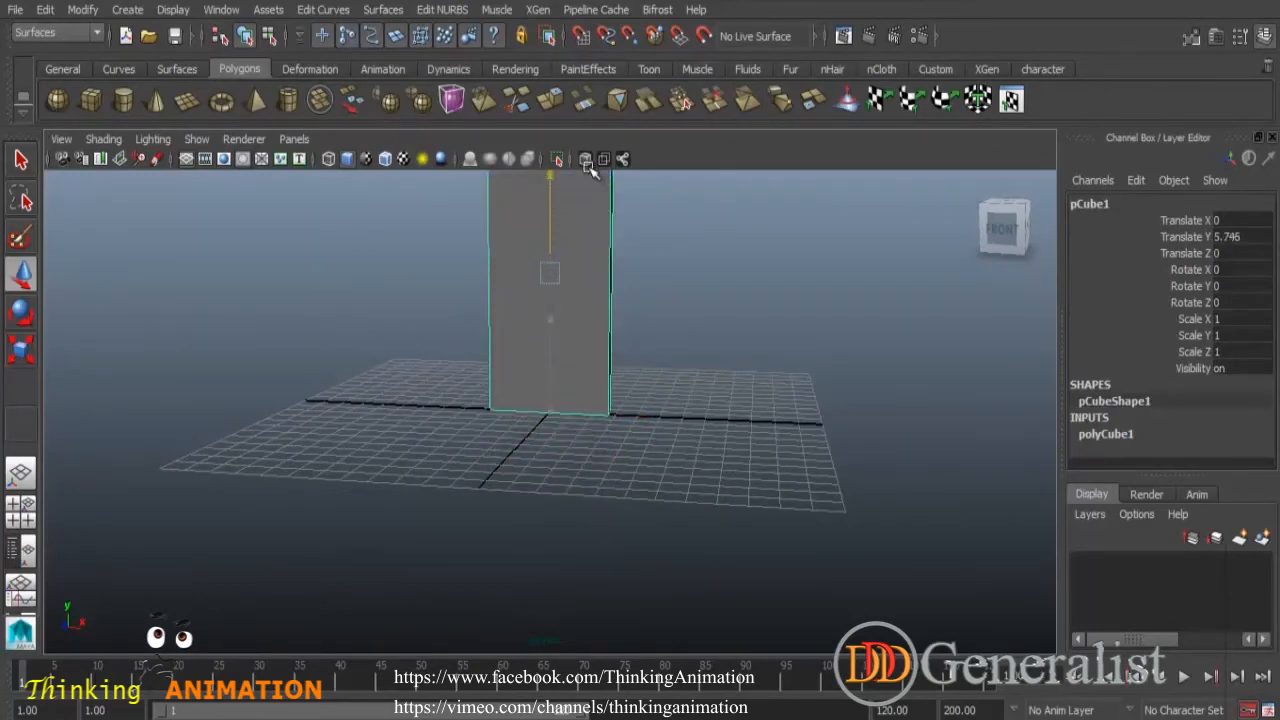
- Move the slab's pivot to its left edge in pivot edit mode
left_click_drag(622, 322, 562, 412, "alt")
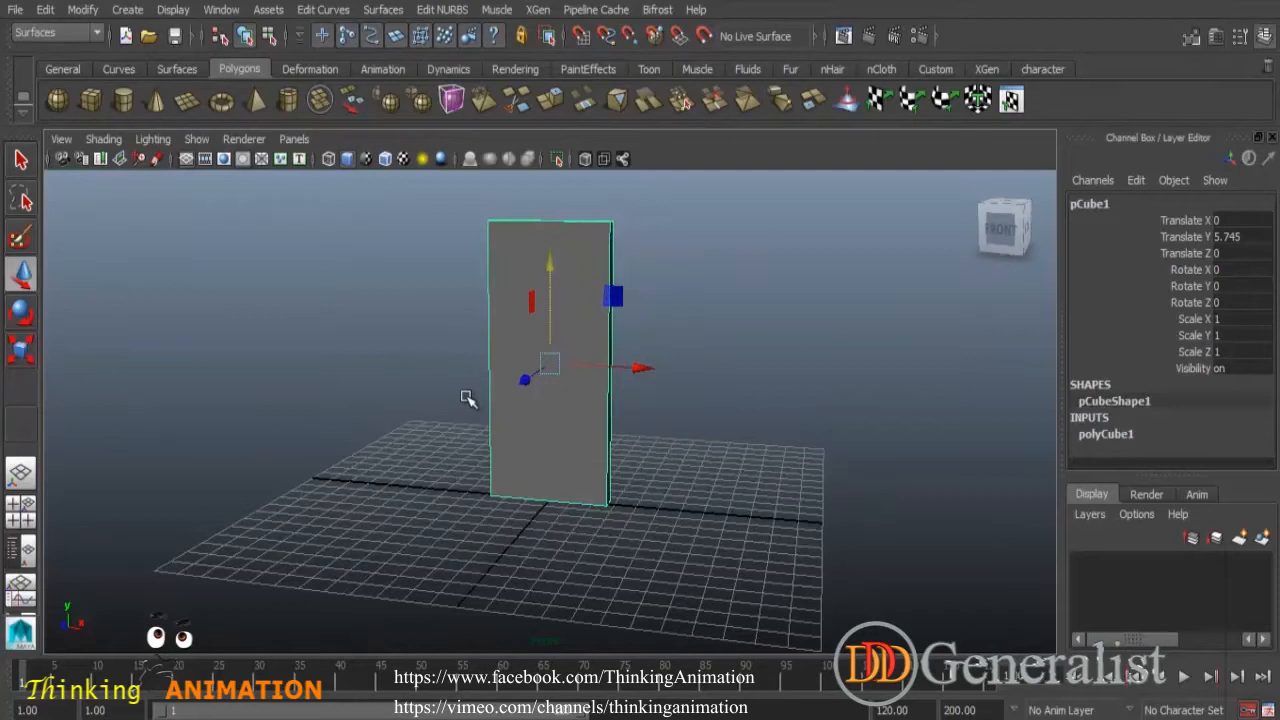
key("Insert")
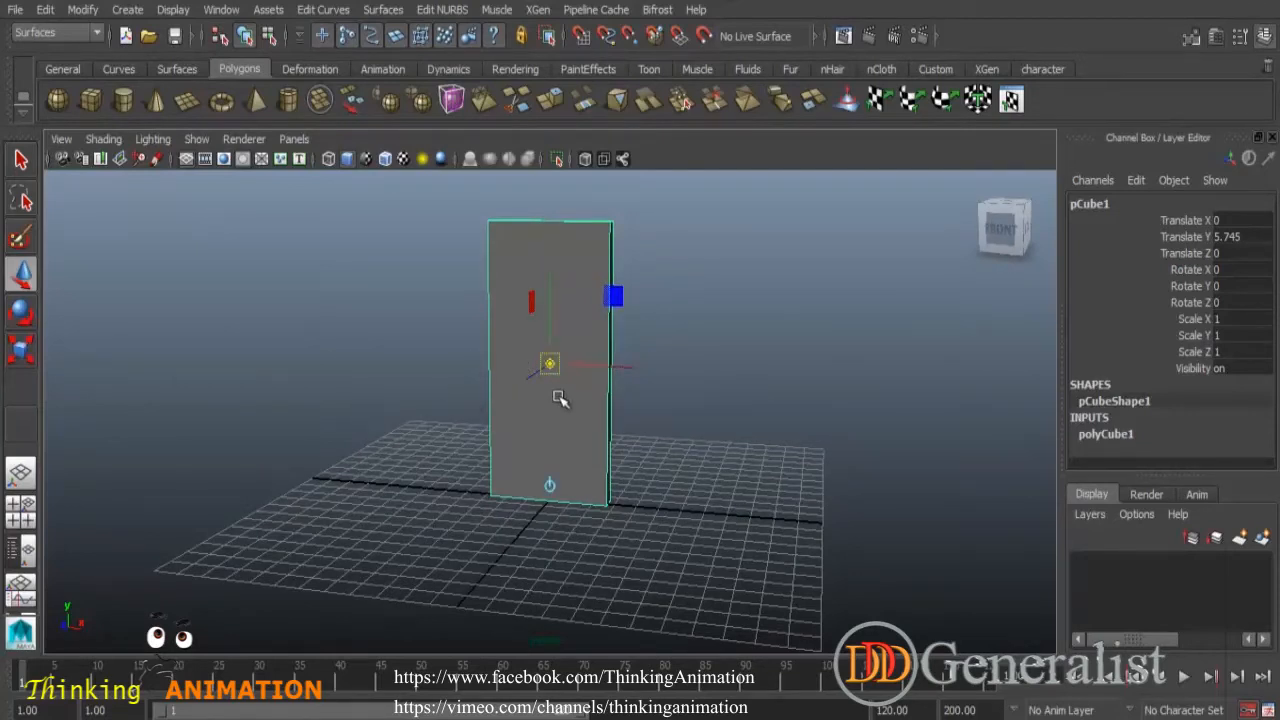
left_click_drag(628, 368, 570, 360)
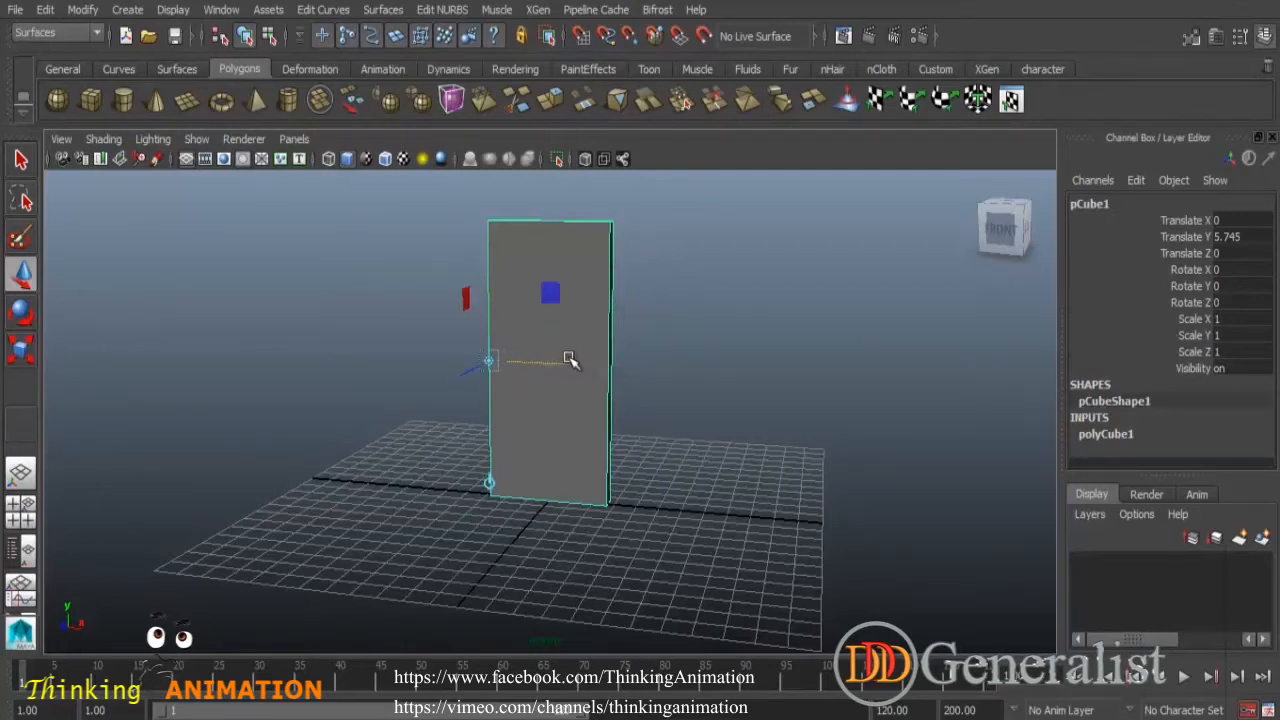
key("Insert")
- Rotate the slab around the Y axis with the Rotate tool and undo the last rotation step
left_click_drag(380, 456, 463, 454, "alt")
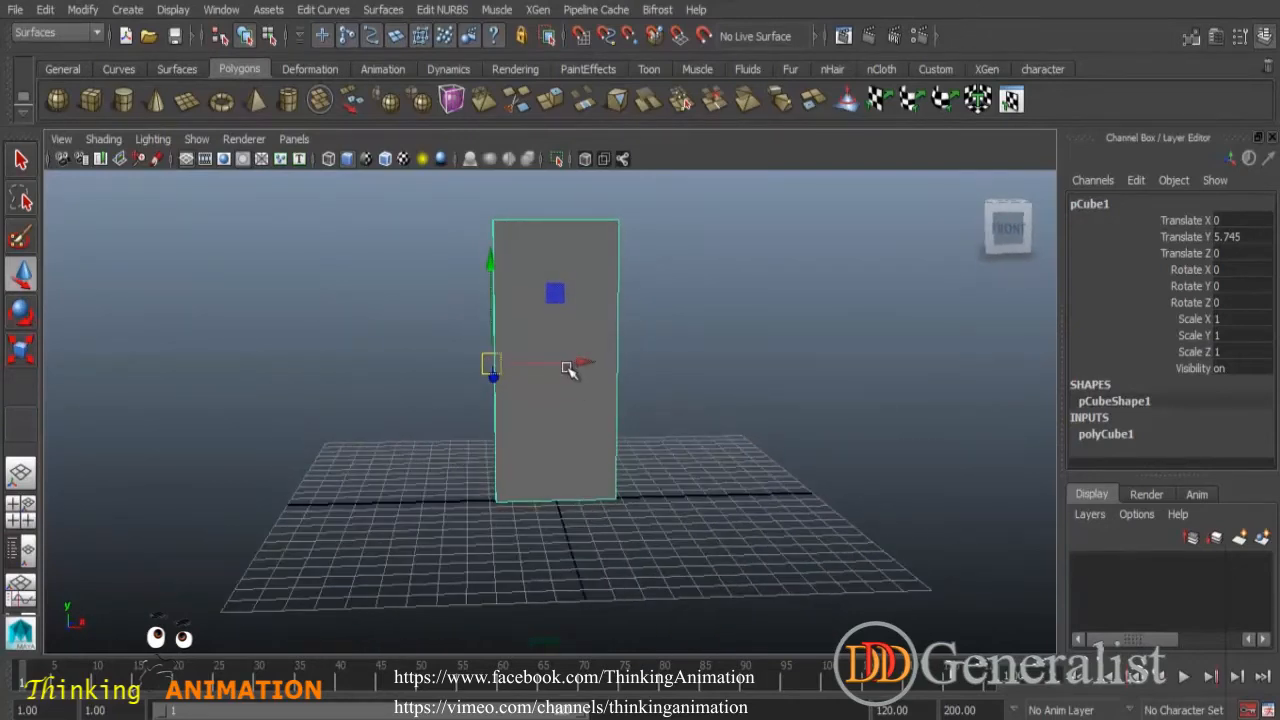
left_click(21, 313)
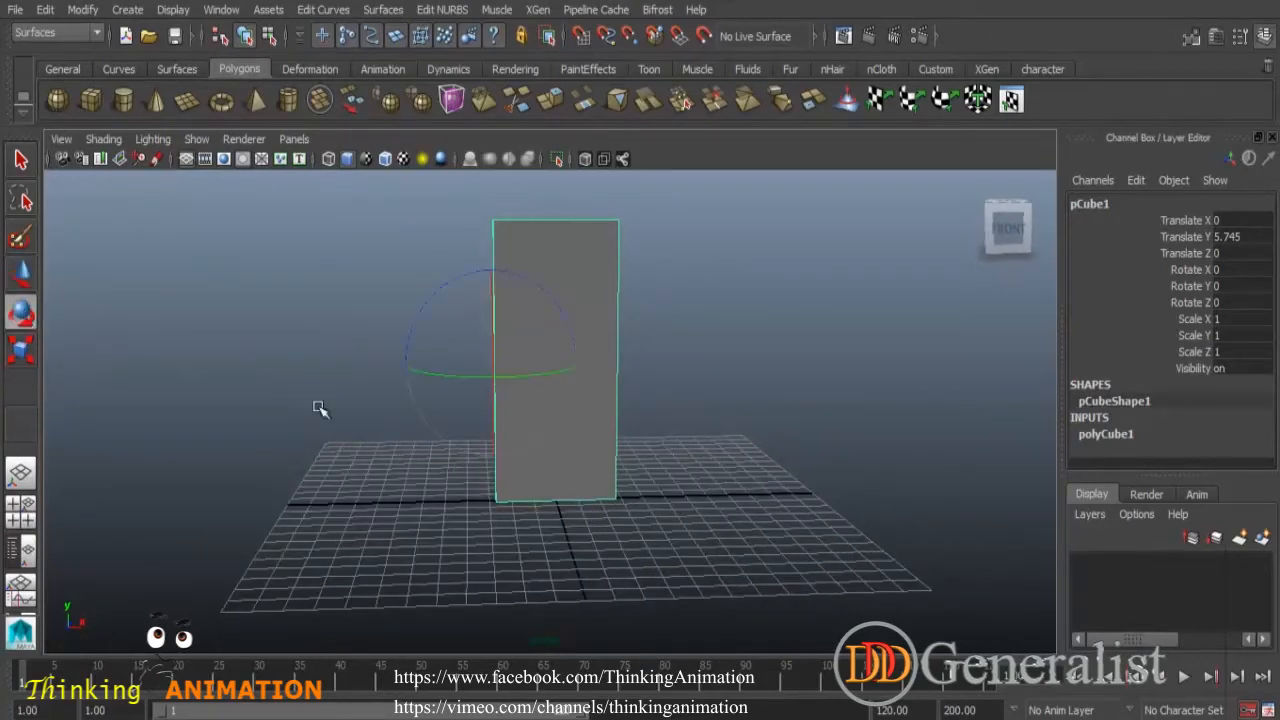
mouse_move(549, 375)
left_mouse_down()
mouse_move(506, 383)
mouse_move(594, 380)
mouse_move(483, 396)
mouse_move(571, 391)
mouse_move(529, 403)
mouse_move(557, 400)
mouse_move(510, 403)
mouse_move(502, 370)
mouse_move(586, 363)
mouse_move(503, 380)
mouse_move(536, 381)
left_mouse_up()
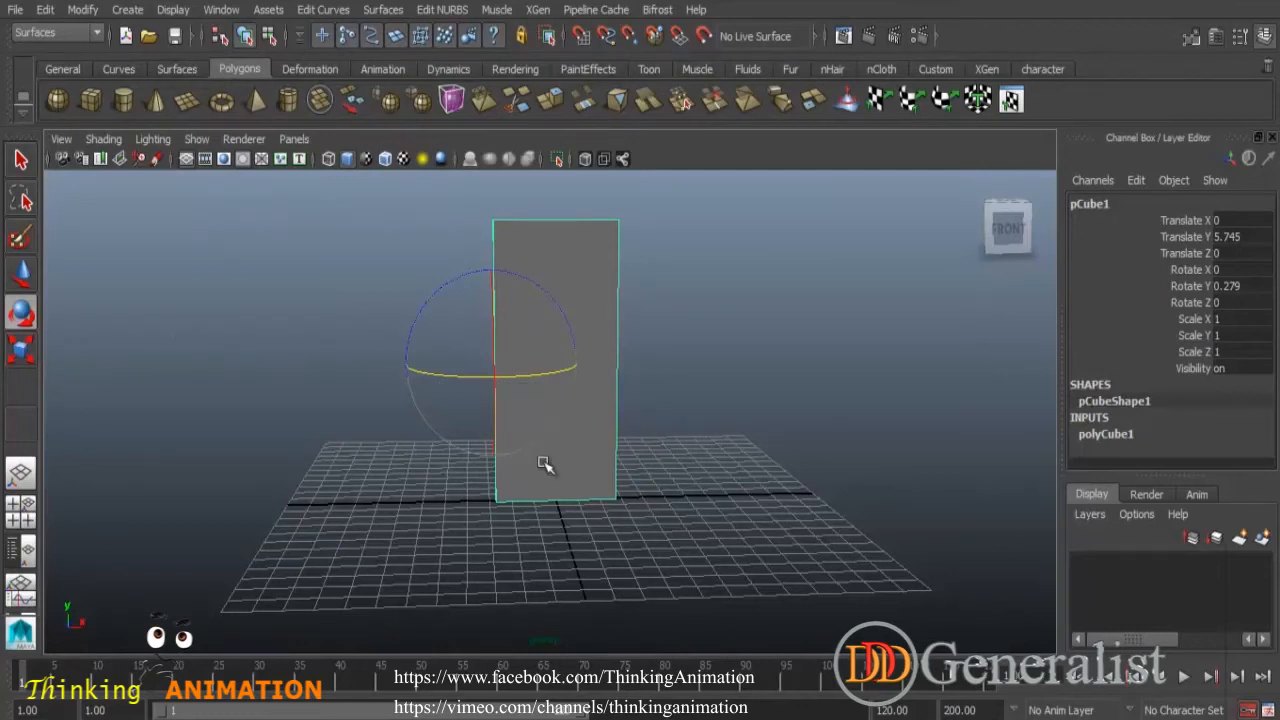
key("ctrl+z")
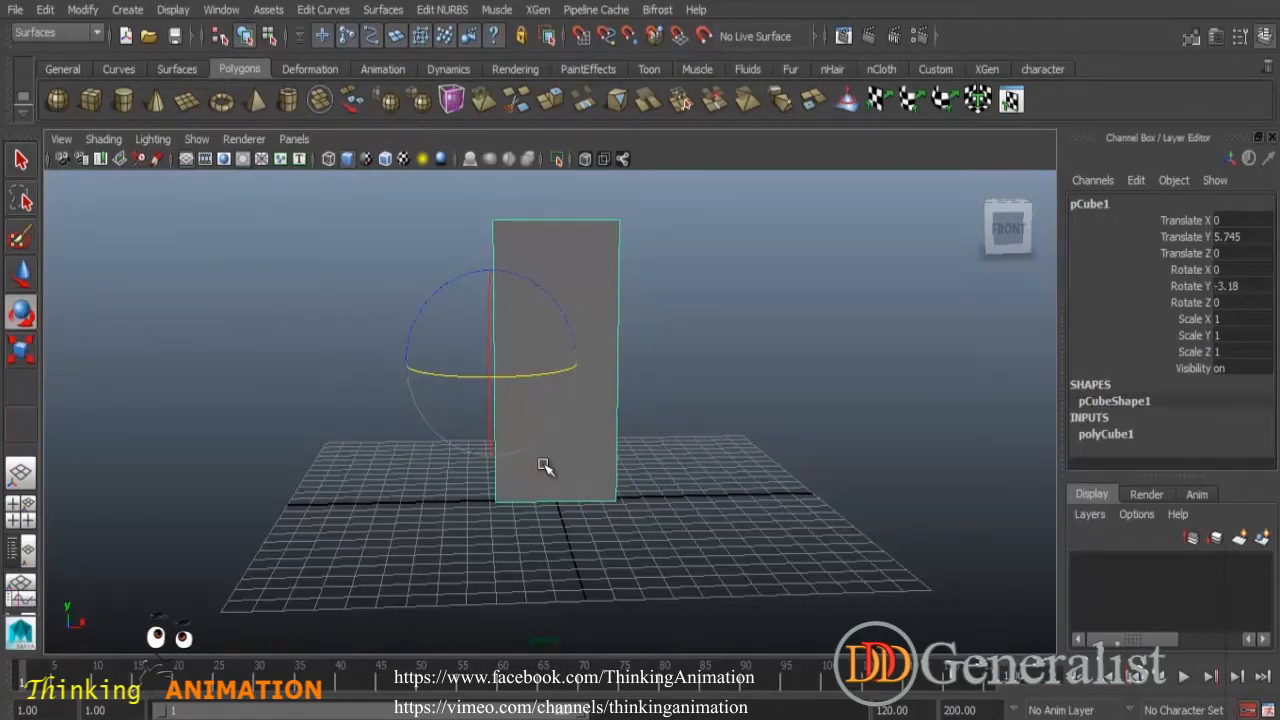
- Switch back to the Move tool and reposition the slab's pivot to its right edge in pivot edit mode
double_click(22, 278)
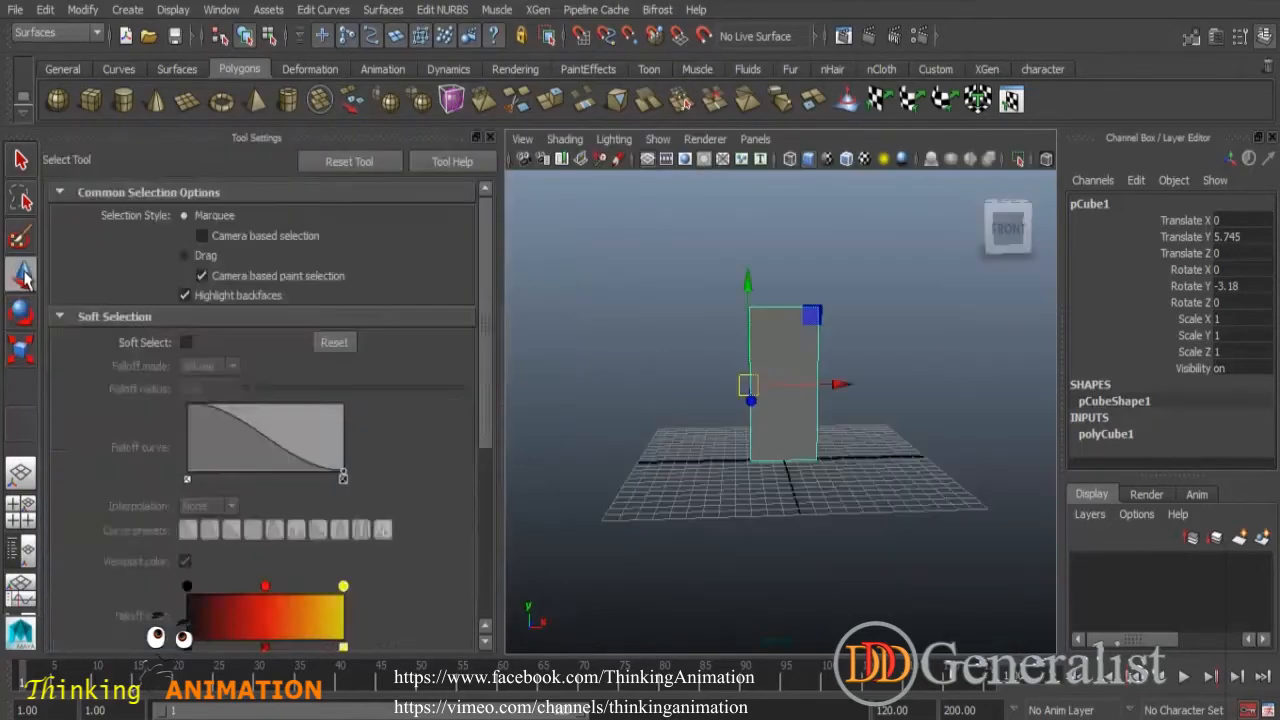
left_click(490, 140)
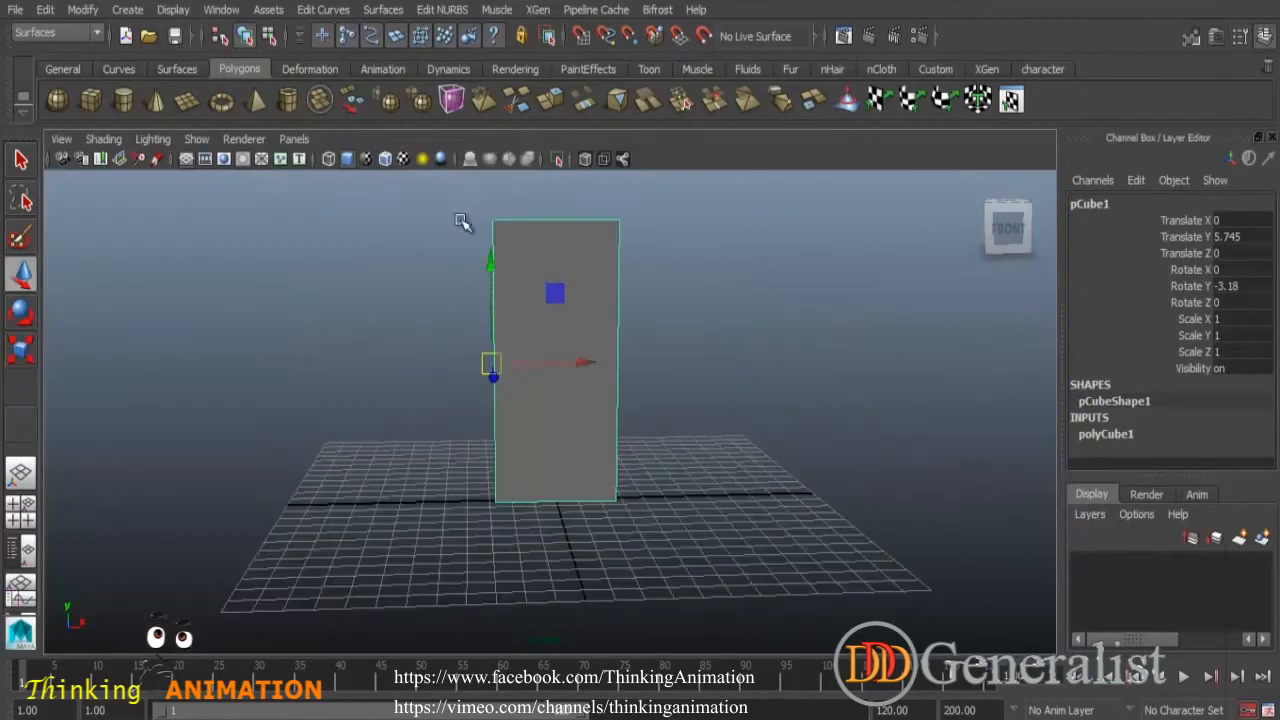
key("Insert")
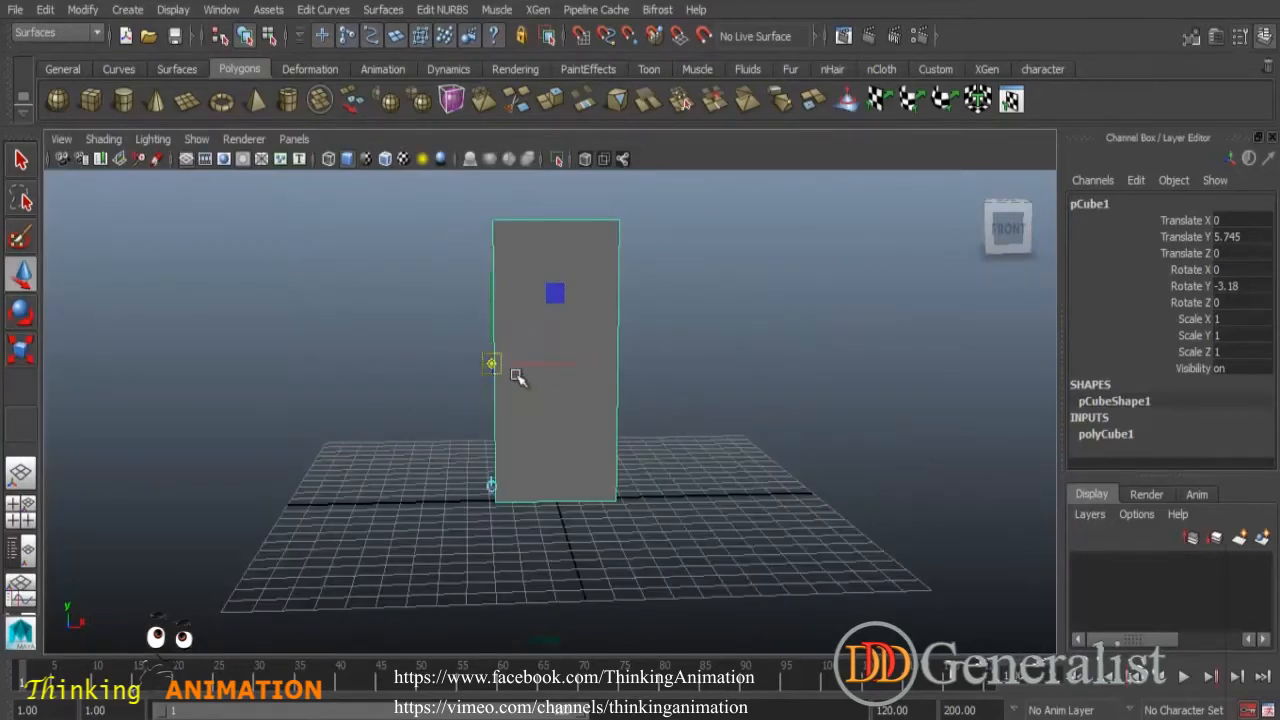
left_click_drag(553, 368, 675, 365)
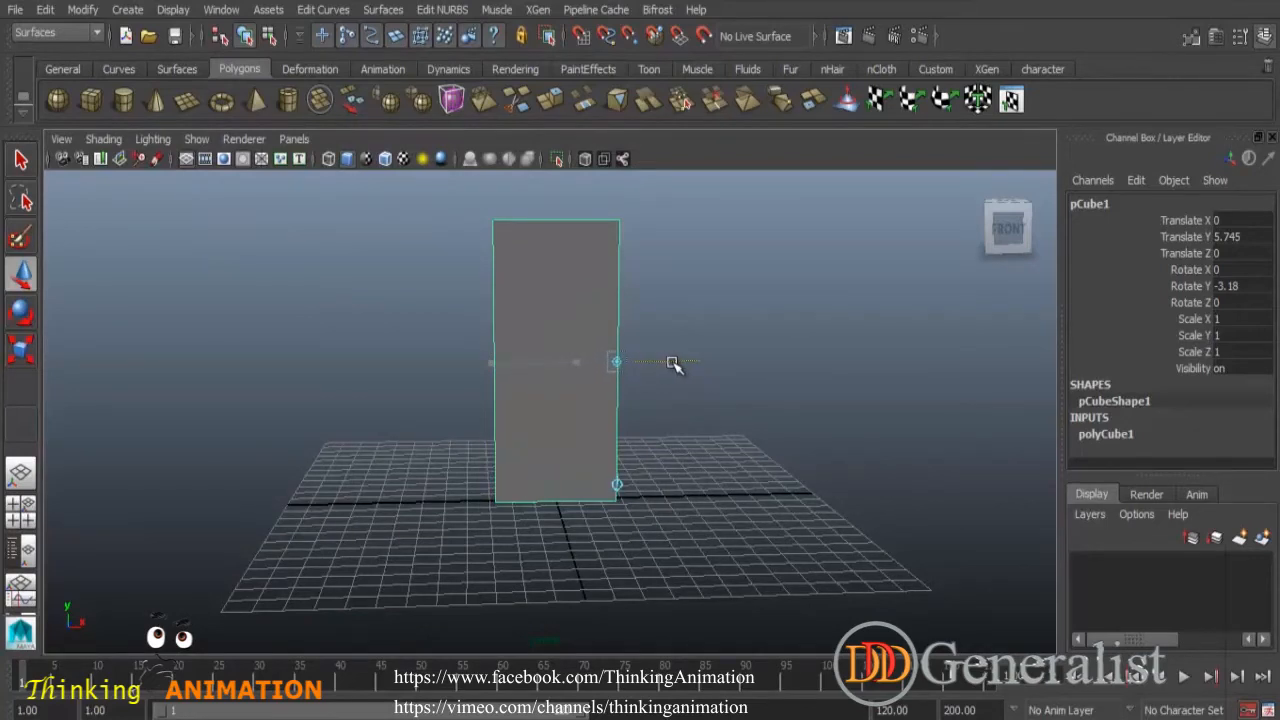
key("Insert")
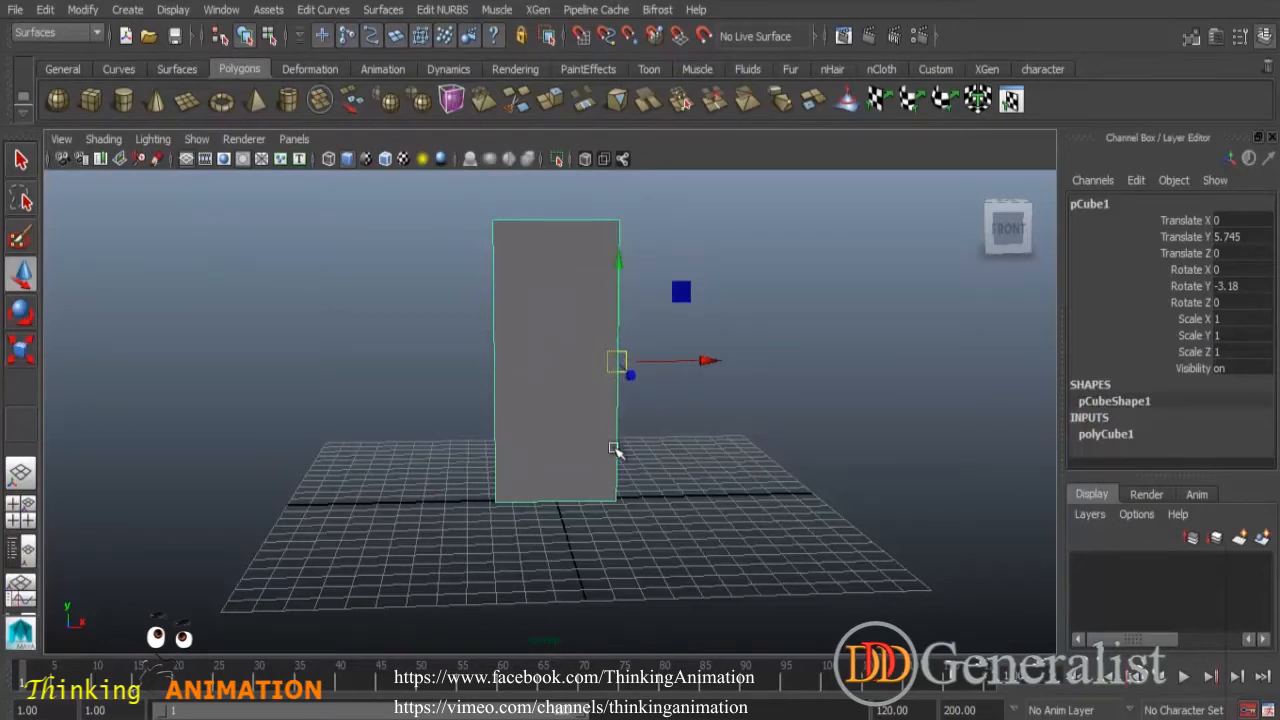
- Undo the remaining rotation and pivot edits so the slab returns to its unrotated state
key("ctrl+z")
key("ctrl+z")
key("ctrl+z")
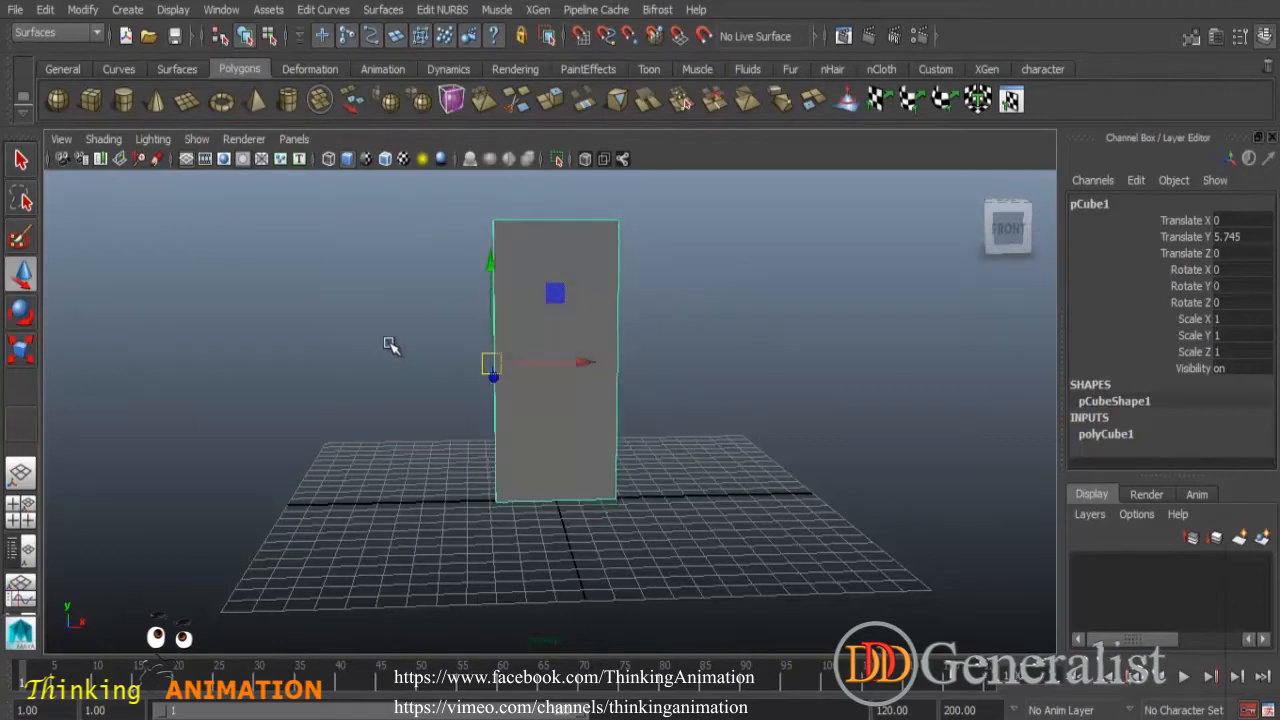
key("ctrl+z")
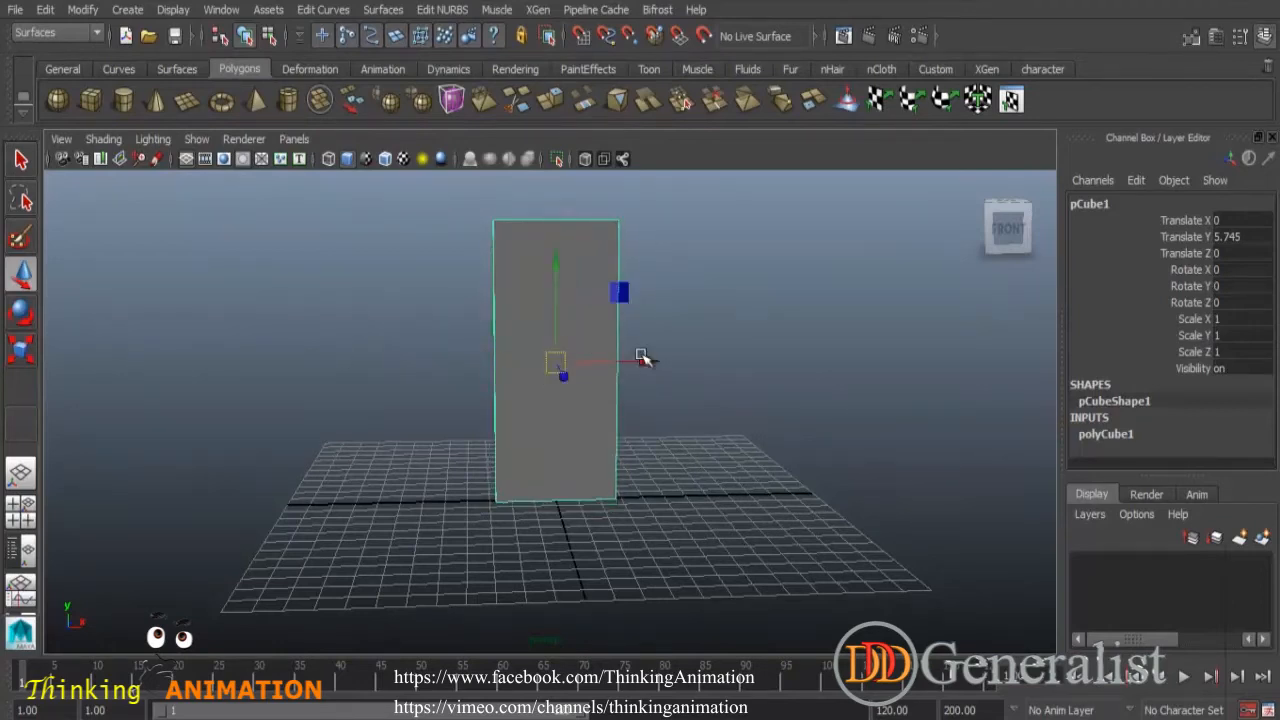
- Scale the slab uniformly with the Scale tool to about 1.026
left_click(21, 354)
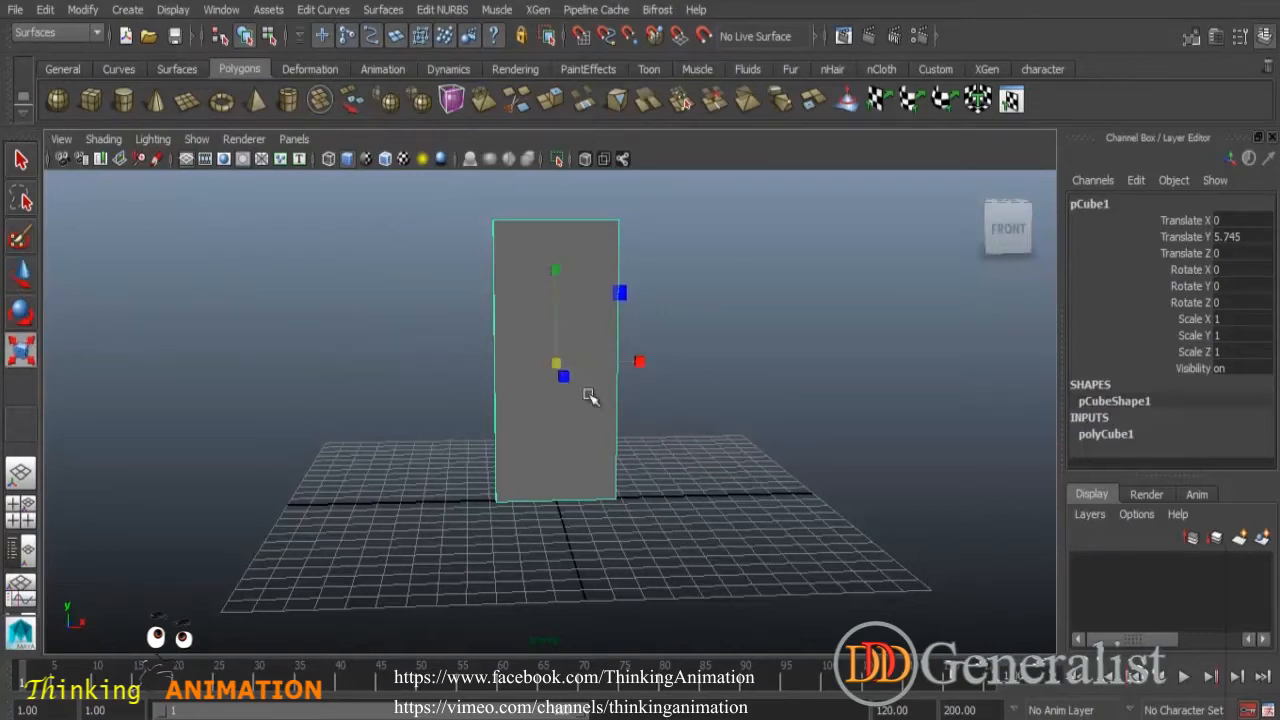
mouse_move(558, 363)
left_mouse_down()
mouse_move(611, 374)
mouse_move(489, 360)
mouse_move(534, 371)
left_mouse_up()
left_click_drag(634, 480, 579, 504, "alt")
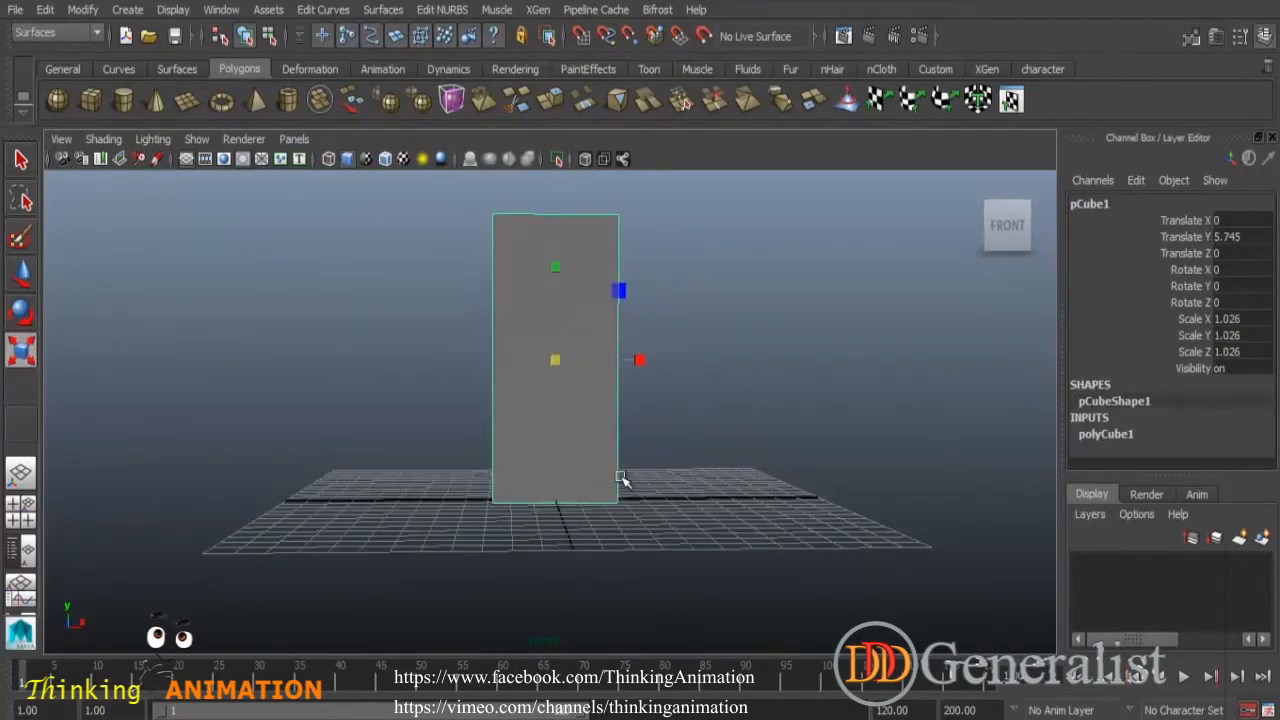
- Set the front view panel's renderer to Legacy Default Viewport and maximize the front view
key("space")
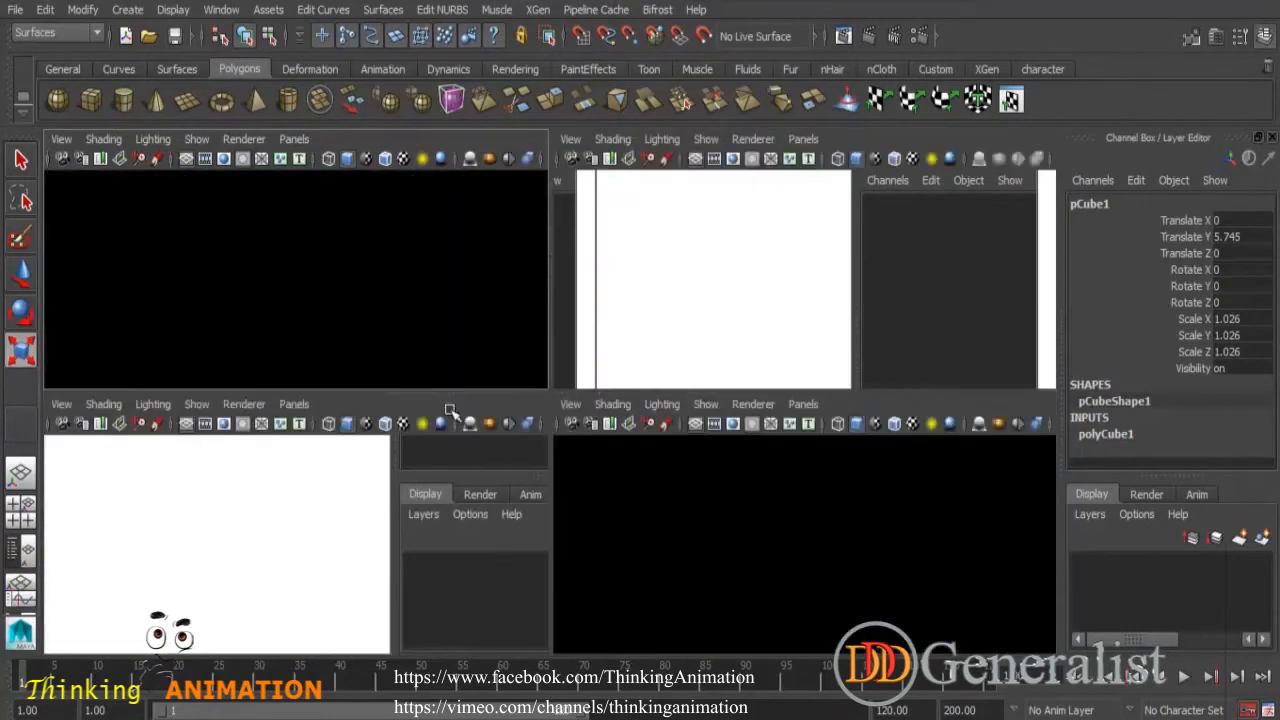
left_click(234, 404)
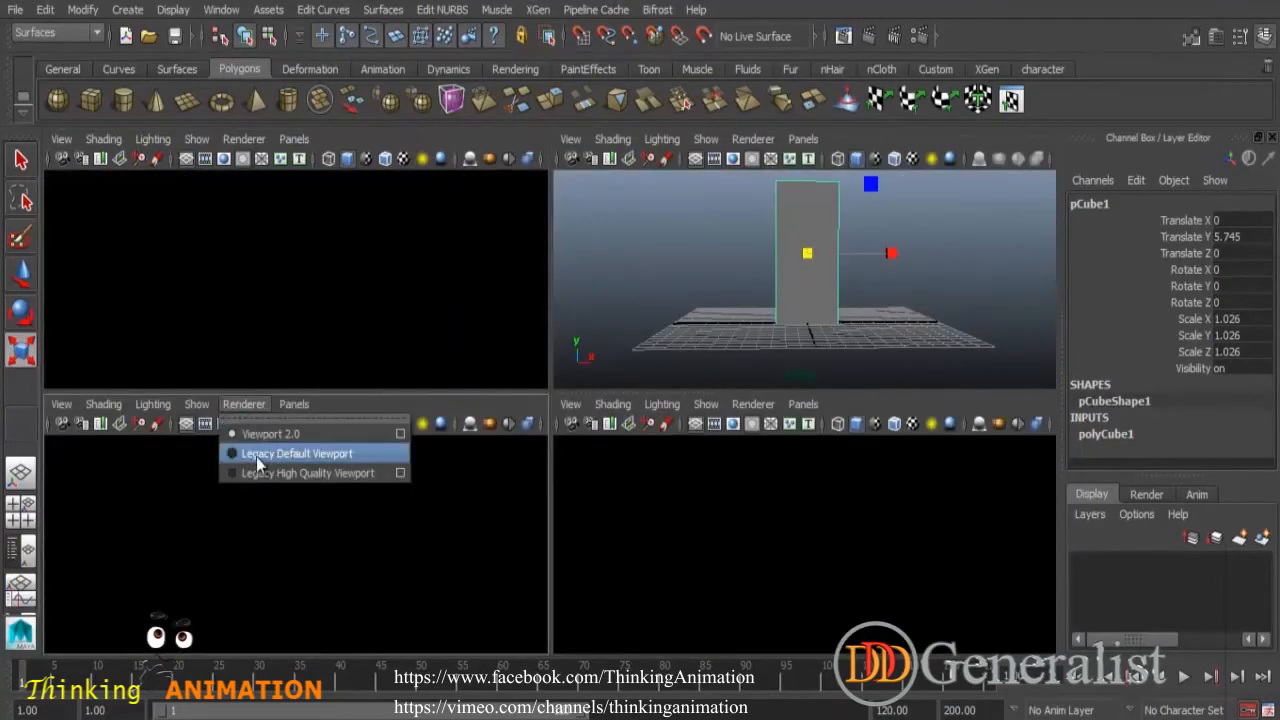
left_click(314, 462)
key("space")
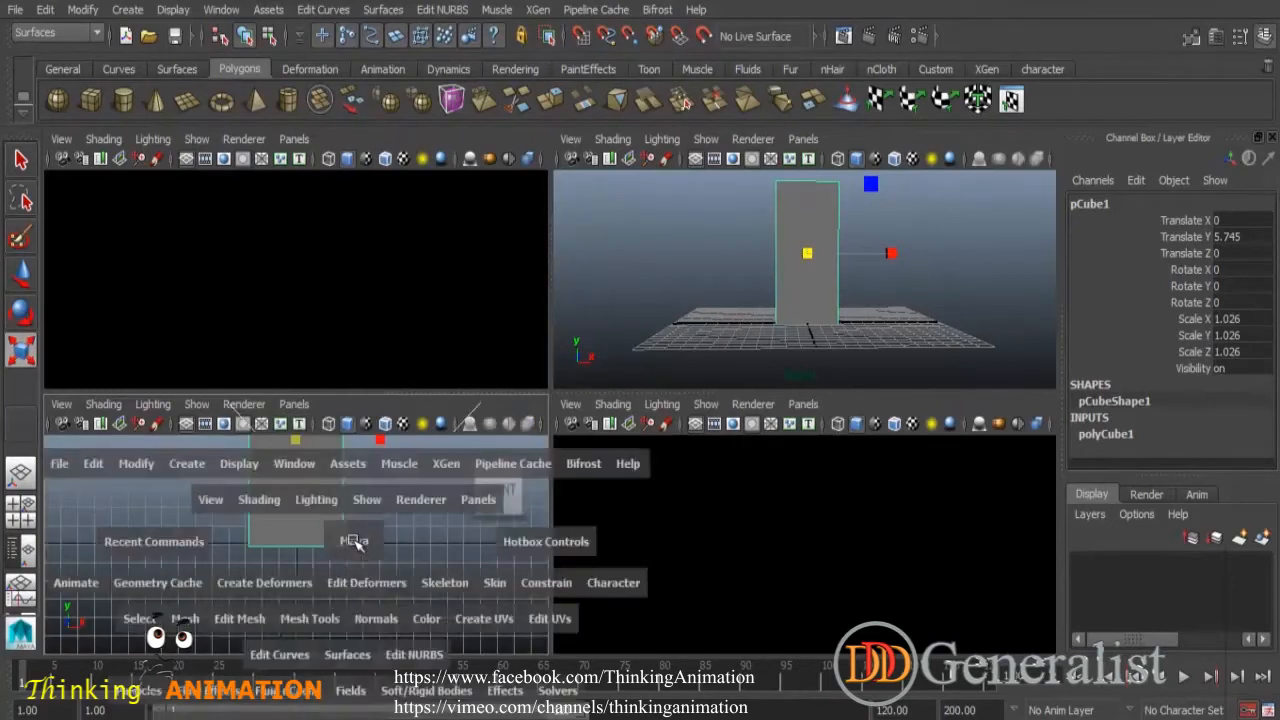
middle_click_drag(659, 378, 630, 487, "alt")
middle_click_drag(633, 394, 631, 494, "alt")
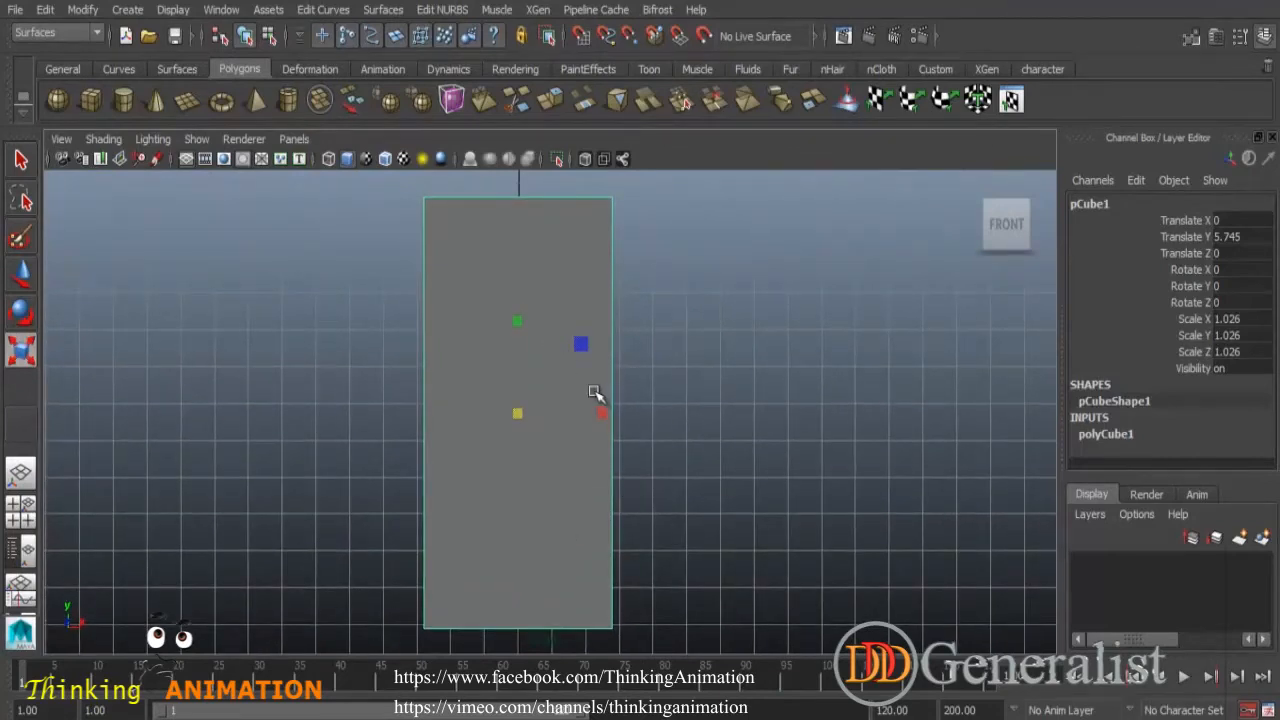
- Nudge the slab slightly upward with the Move tool and move its pivot to the bottom edge in pivot edit mode
left_click(22, 274)
left_click_drag(517, 314, 515, 310)
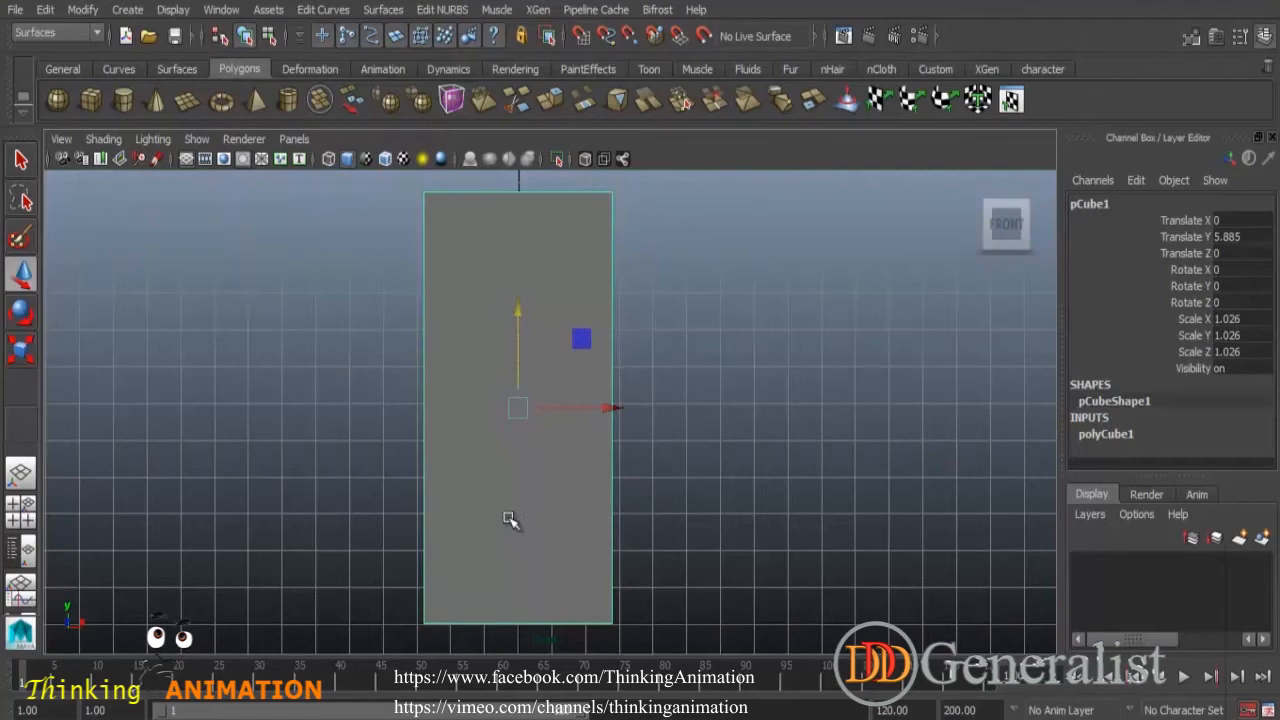
key("Insert")
left_click_drag(520, 329, 525, 541)
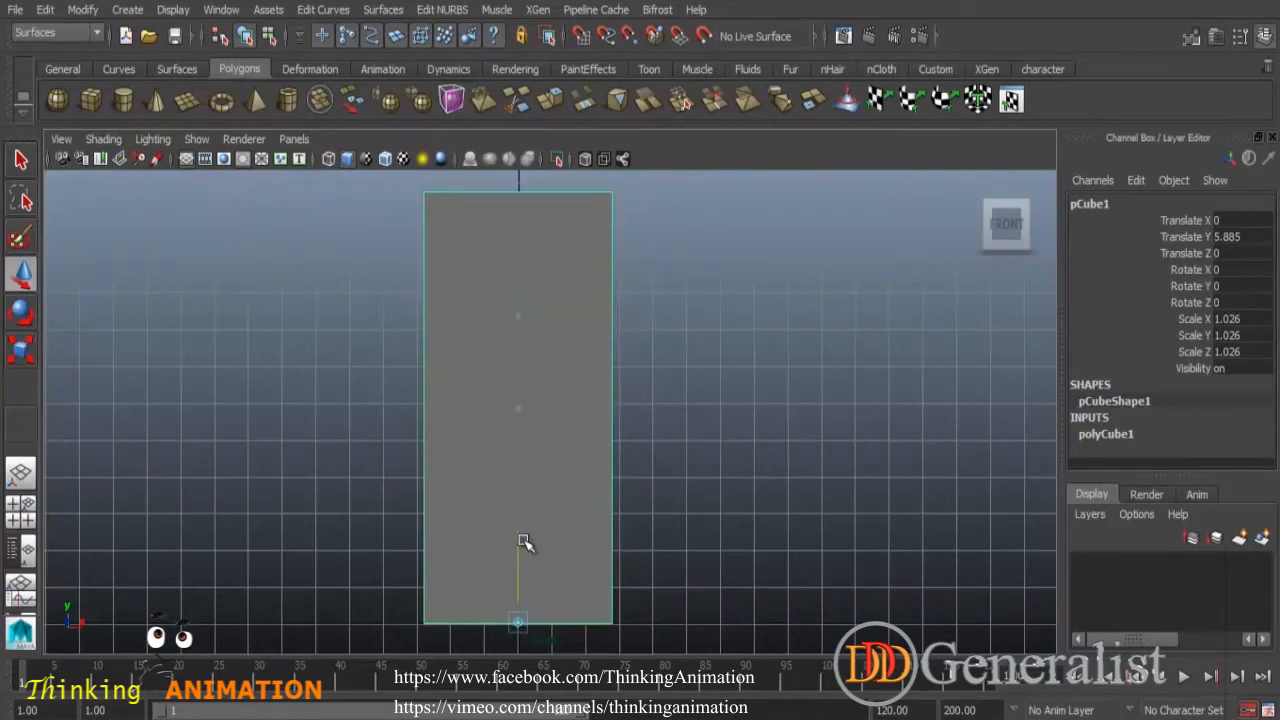
key("Insert")
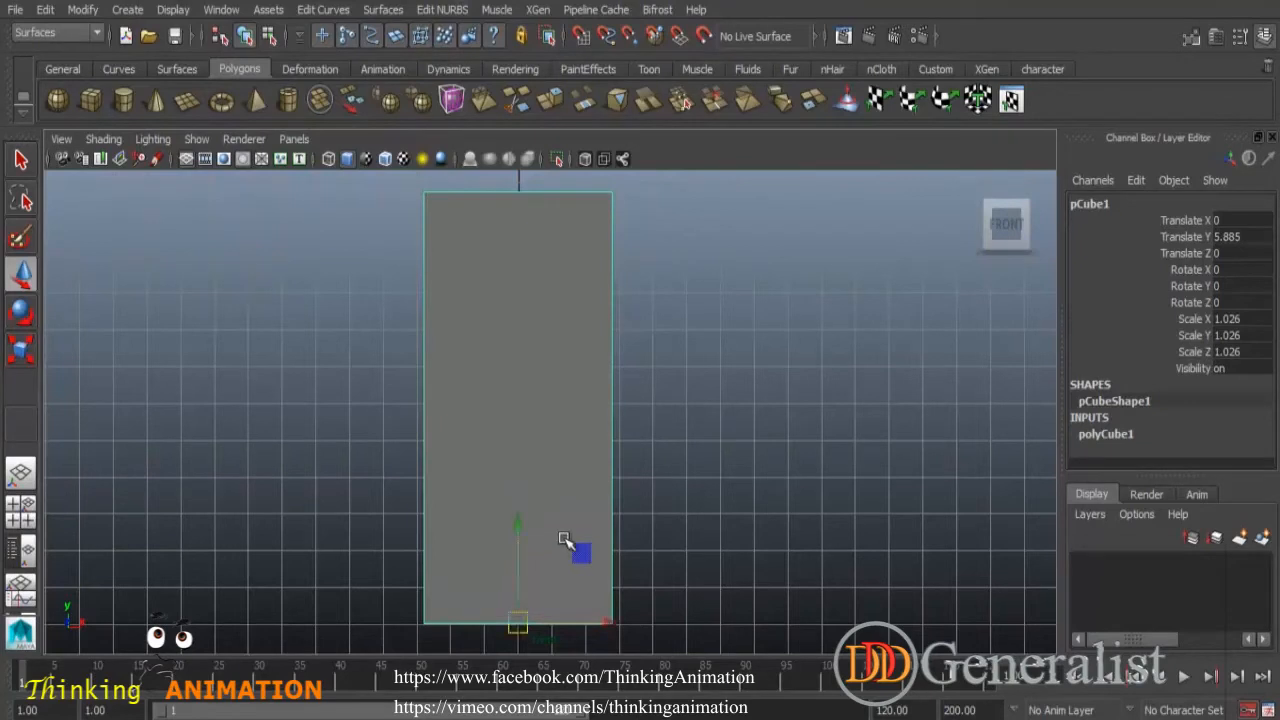
- Scale the slab down vertically from its bottom pivot with the Scale tool
double_click(21, 352)
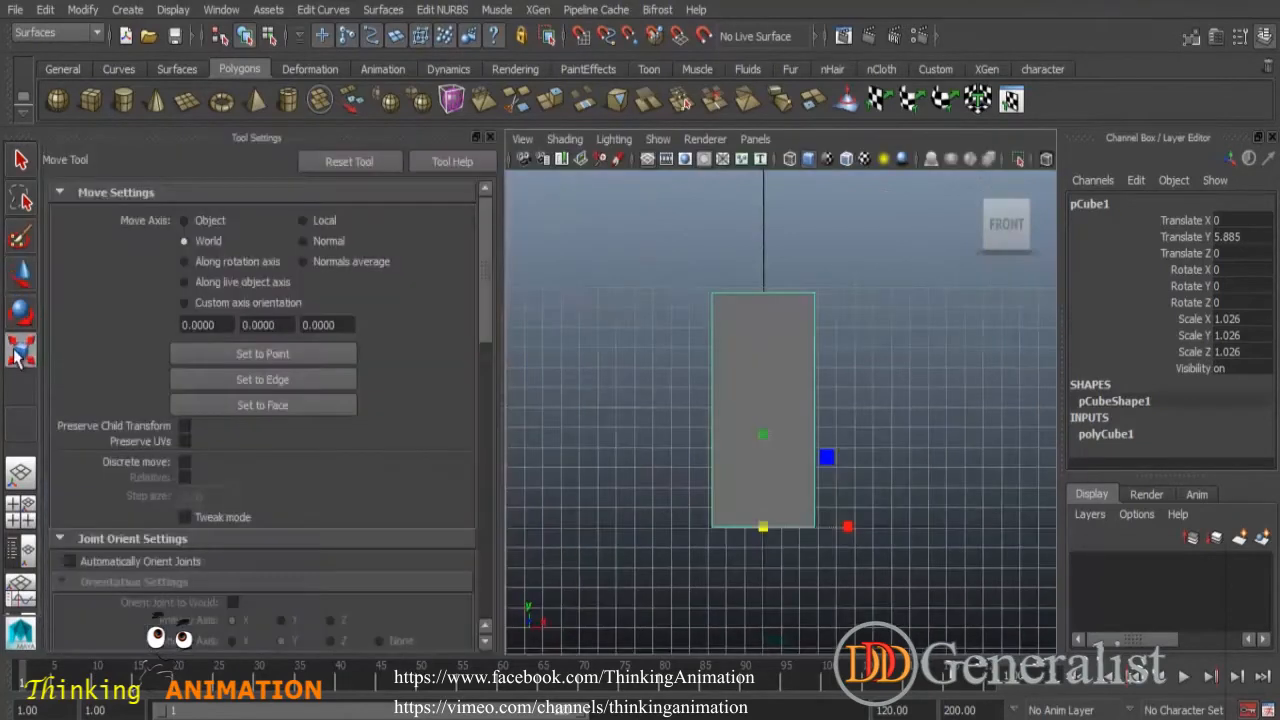
left_click(490, 137)
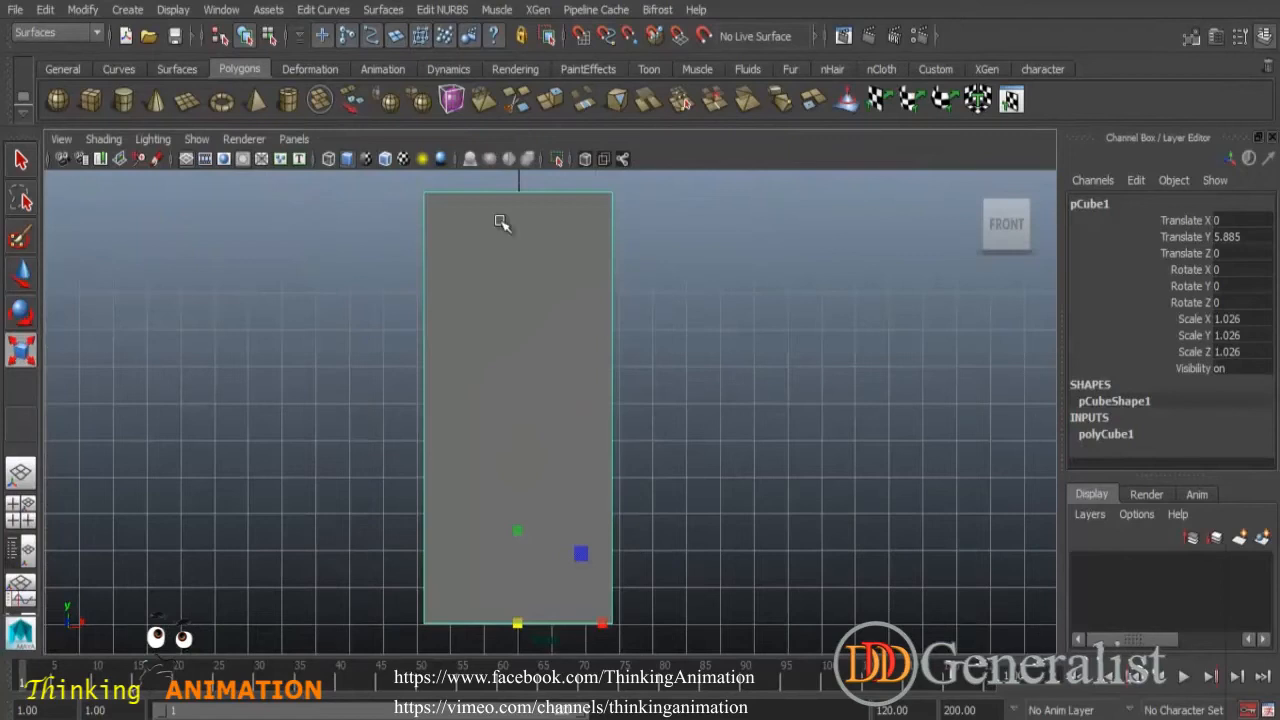
left_click_drag(519, 527, 509, 563)
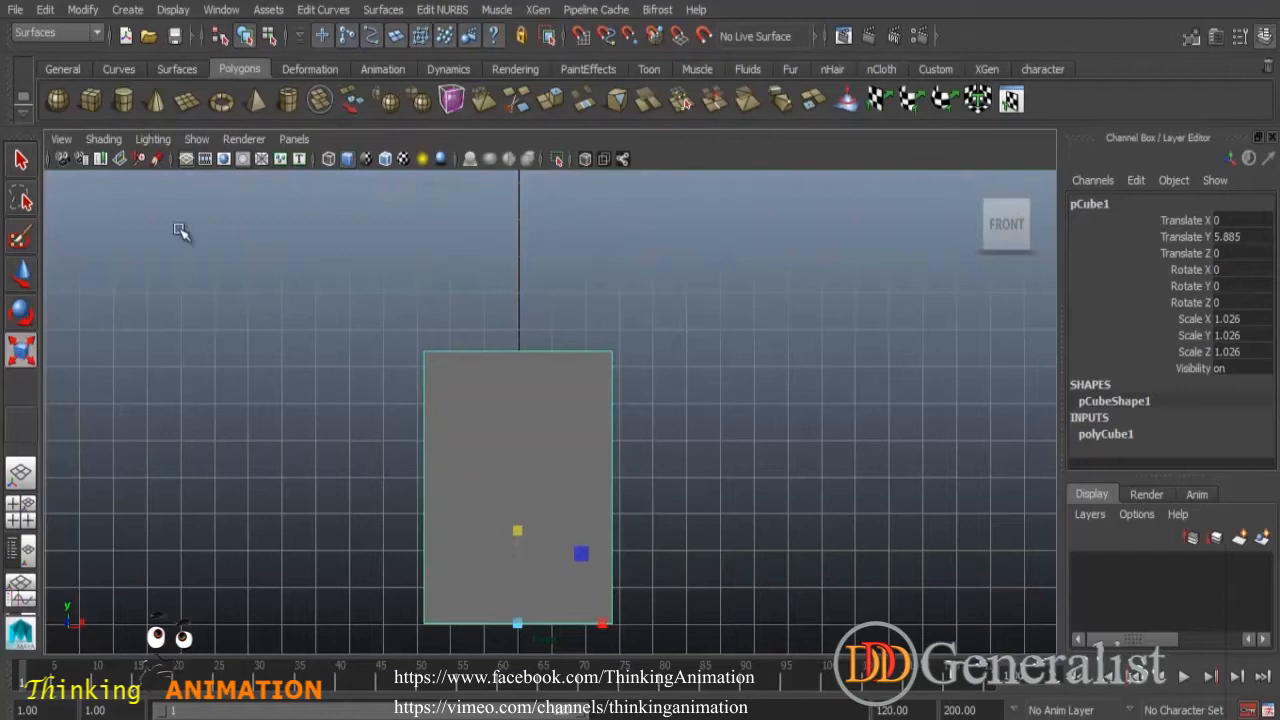
- Delete the slab and create a new polygon cube at the origin
left_click(23, 162)
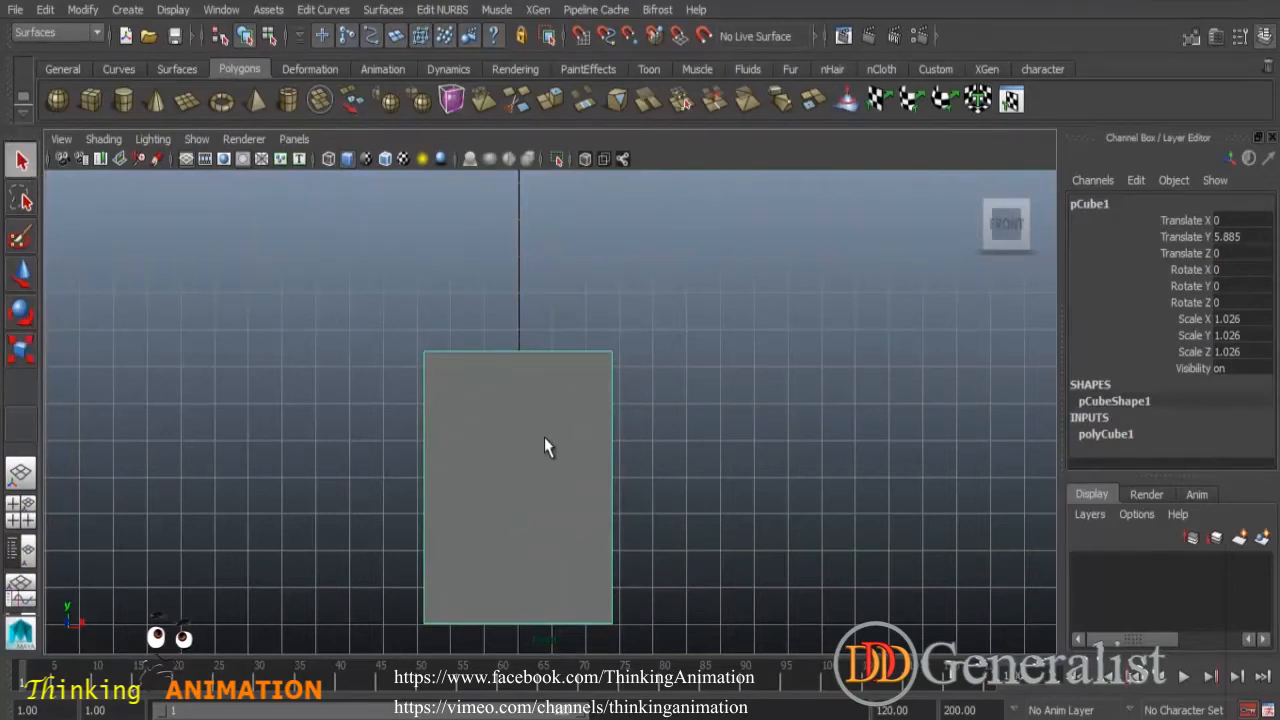
key("Delete")
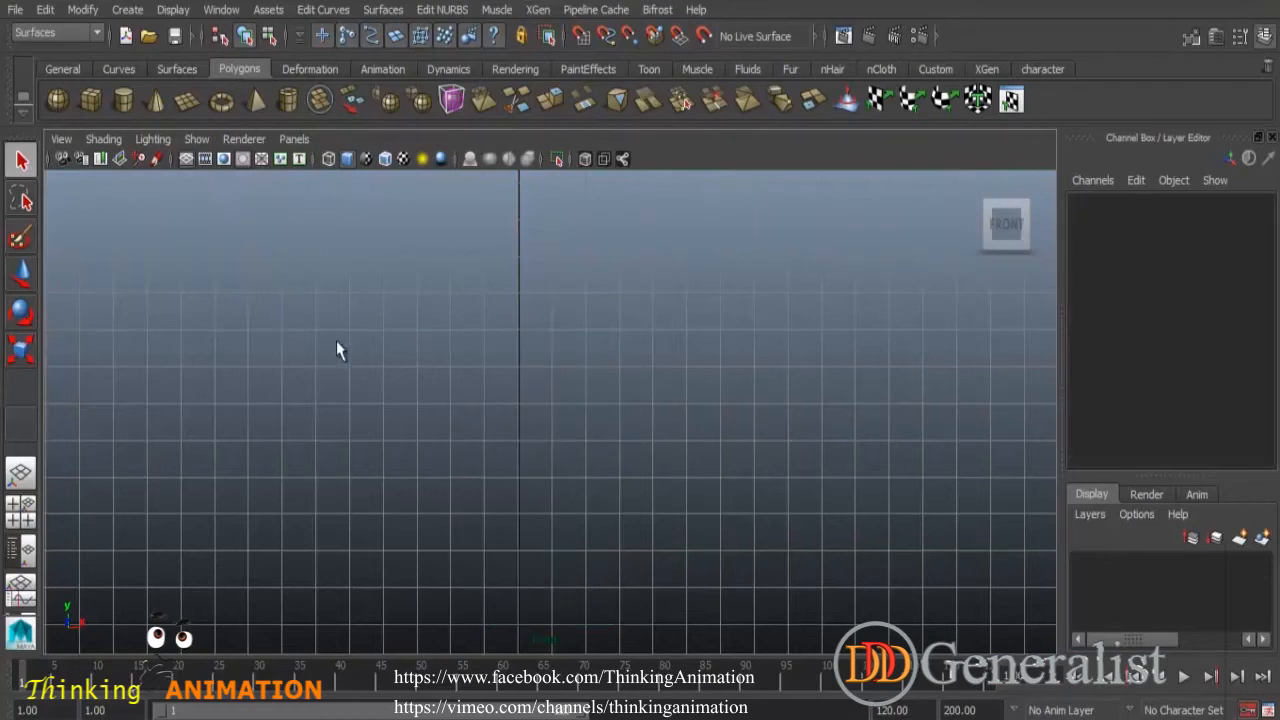
left_click(91, 100)
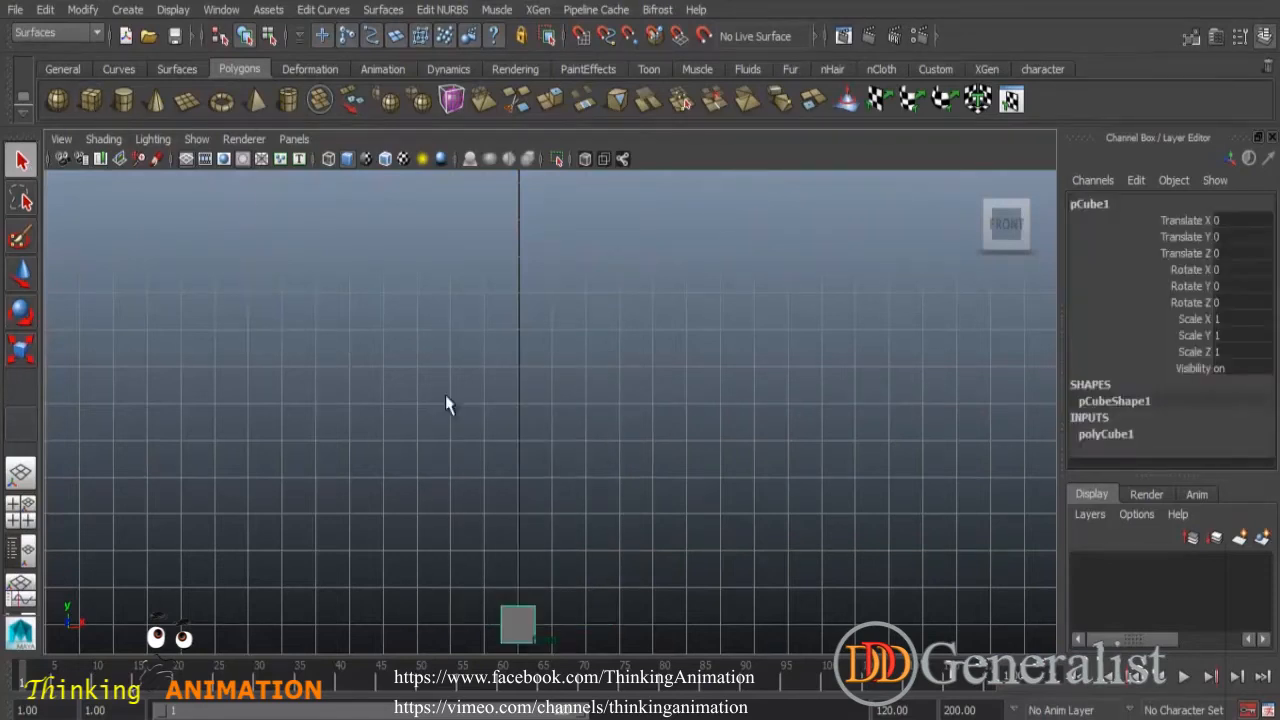
- Stretch the new cube vertically into a tall column with the Scale tool
double_click(20, 348)
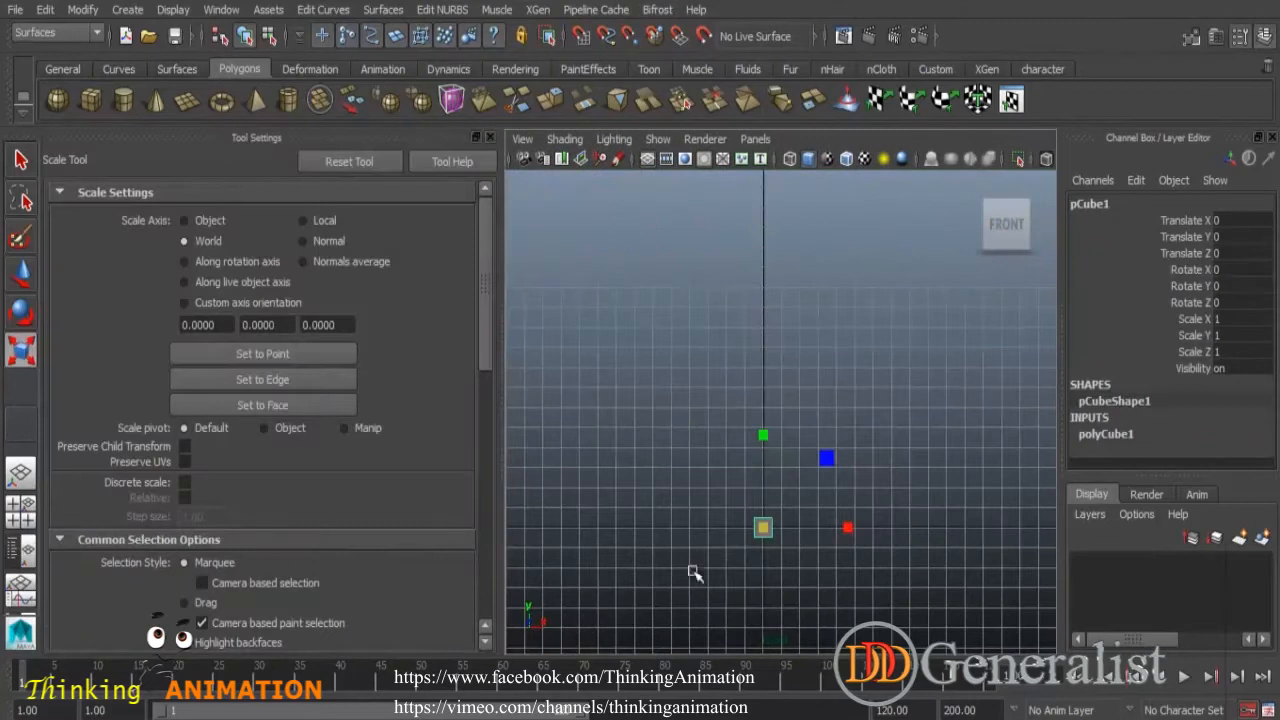
left_click(490, 137)
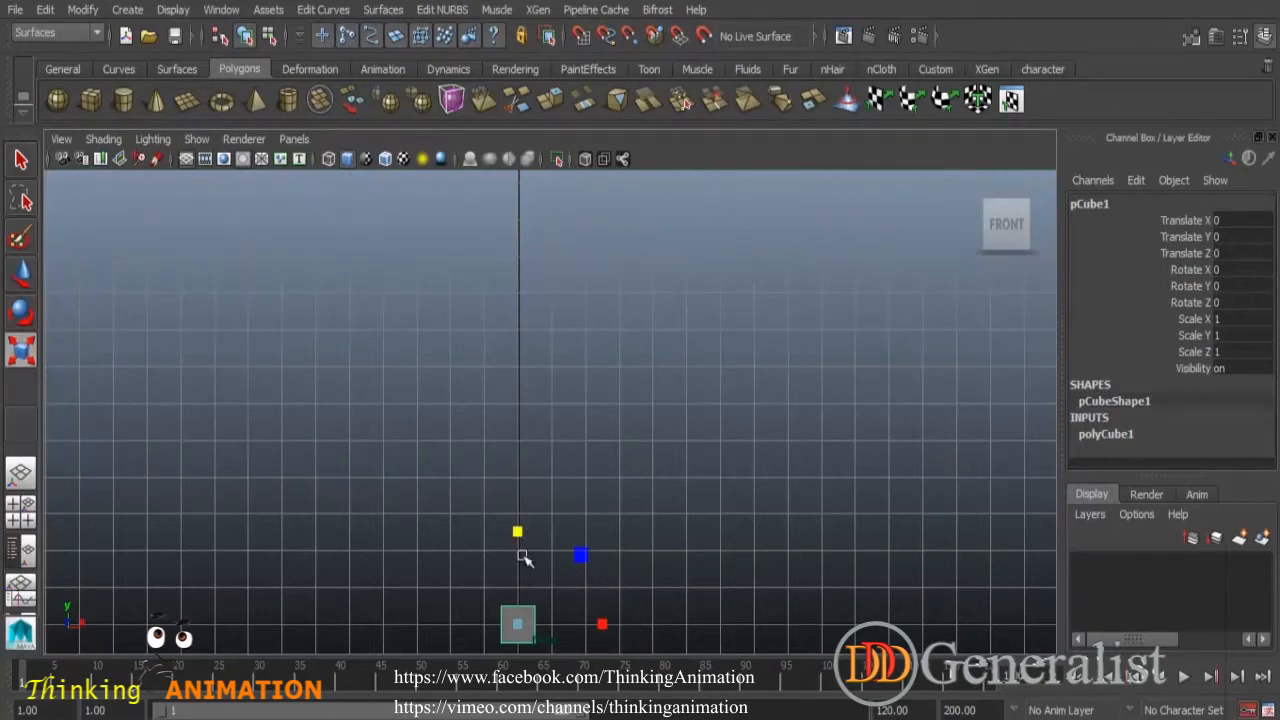
left_click_drag(517, 530, 523, 94)
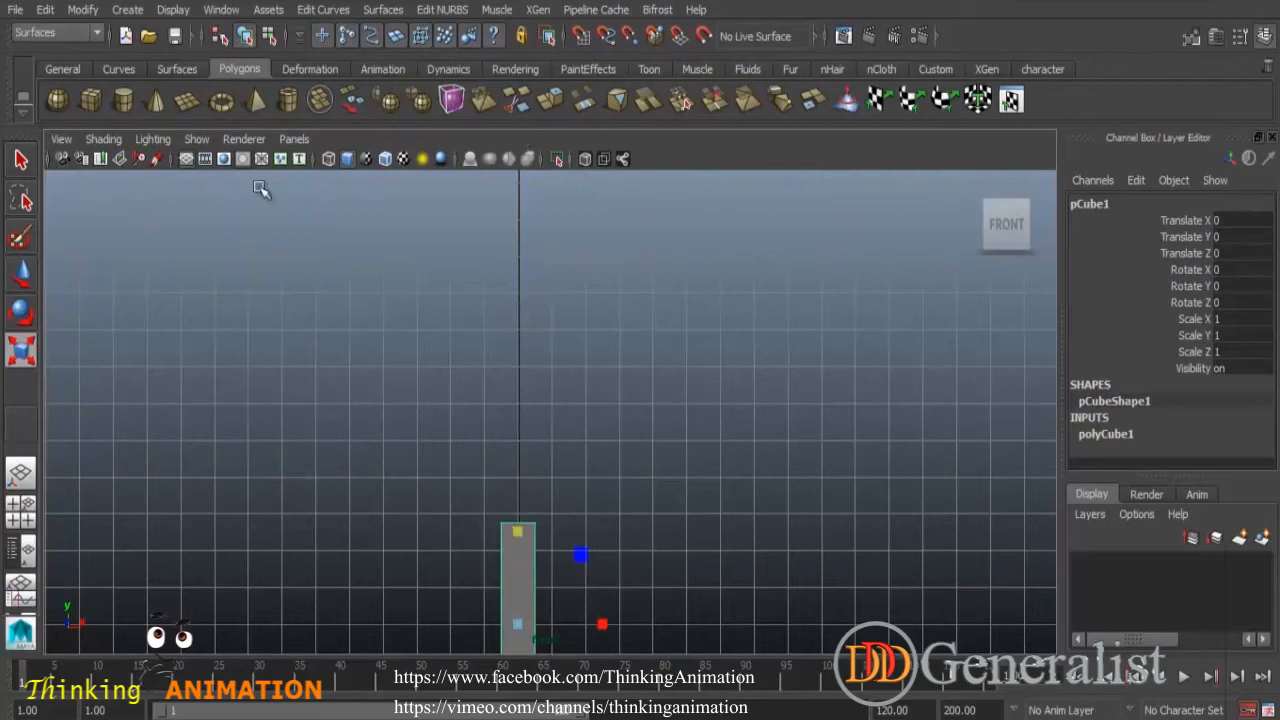
- Lift the column upward with the Move tool to about Translate Y 6.307
left_click(20, 268)
left_click_drag(516, 522, 517, 286)
- Widen the column along the X axis with the Scale tool and view it in perspective
left_click(26, 351)
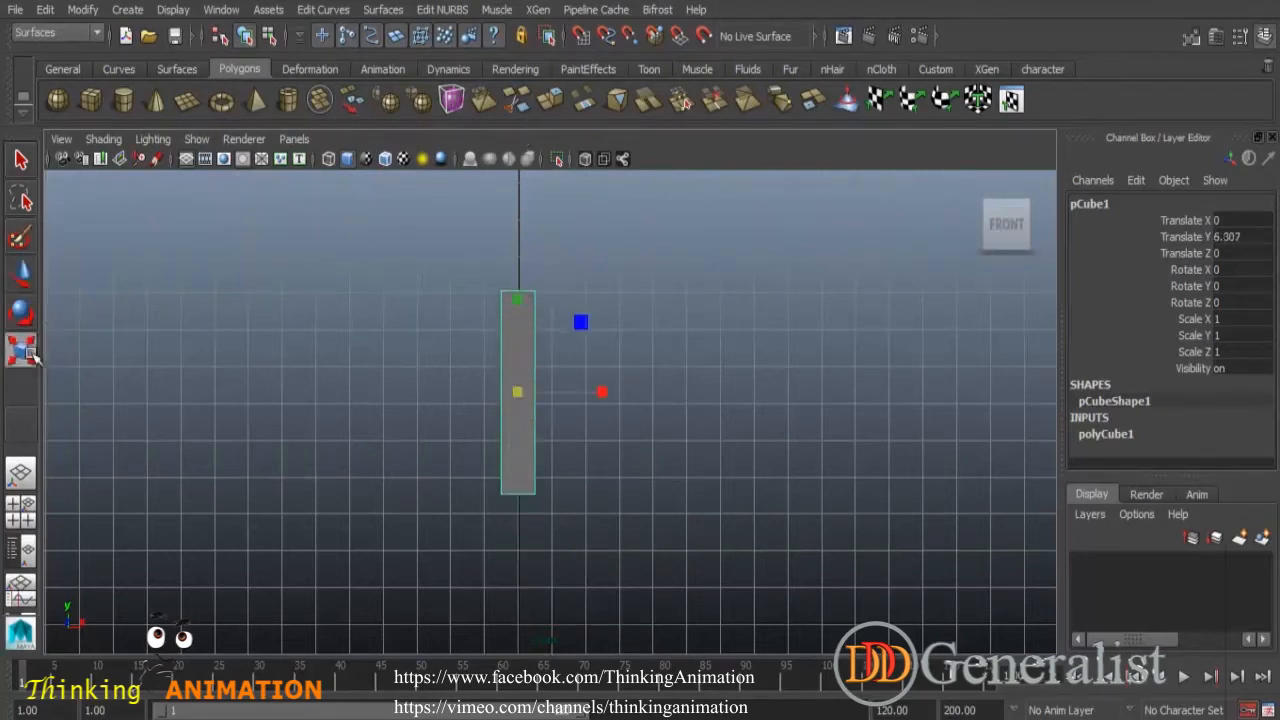
left_click_drag(603, 392, 811, 438)
middle_click_drag(620, 530, 640, 391, "alt")
key("space")
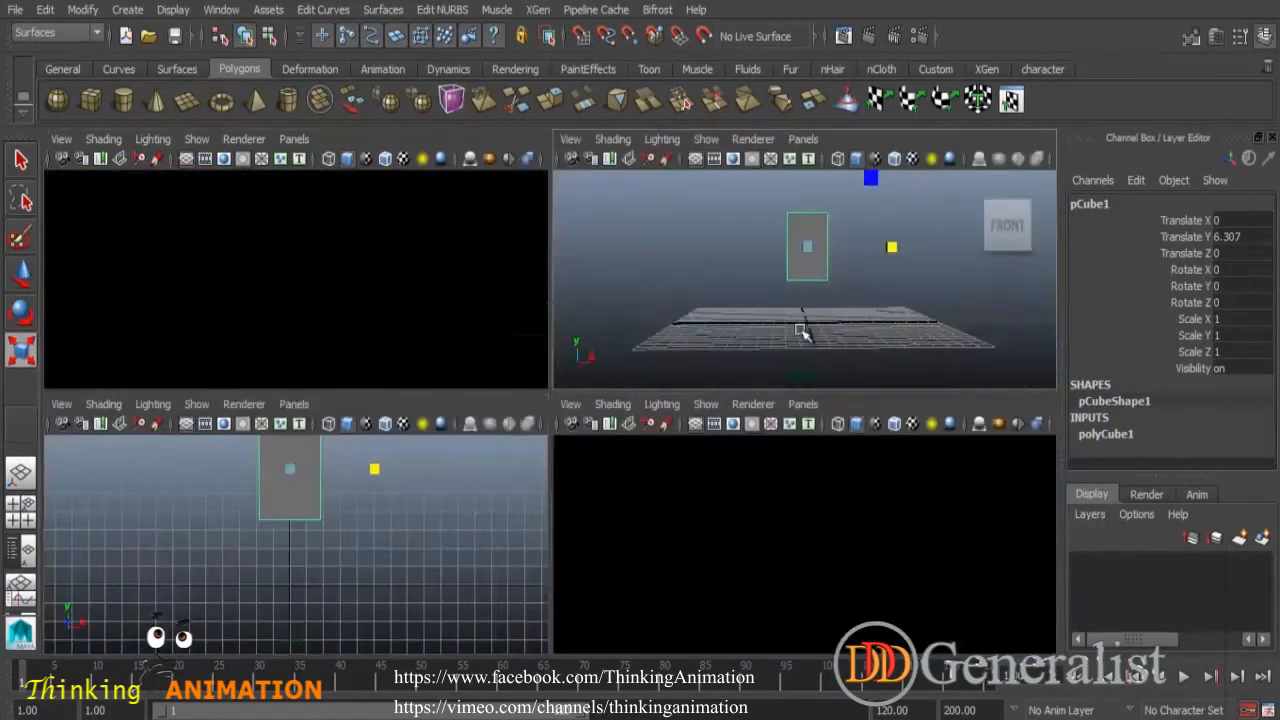
key("space")
left_click_drag(537, 502, 554, 349, "alt")
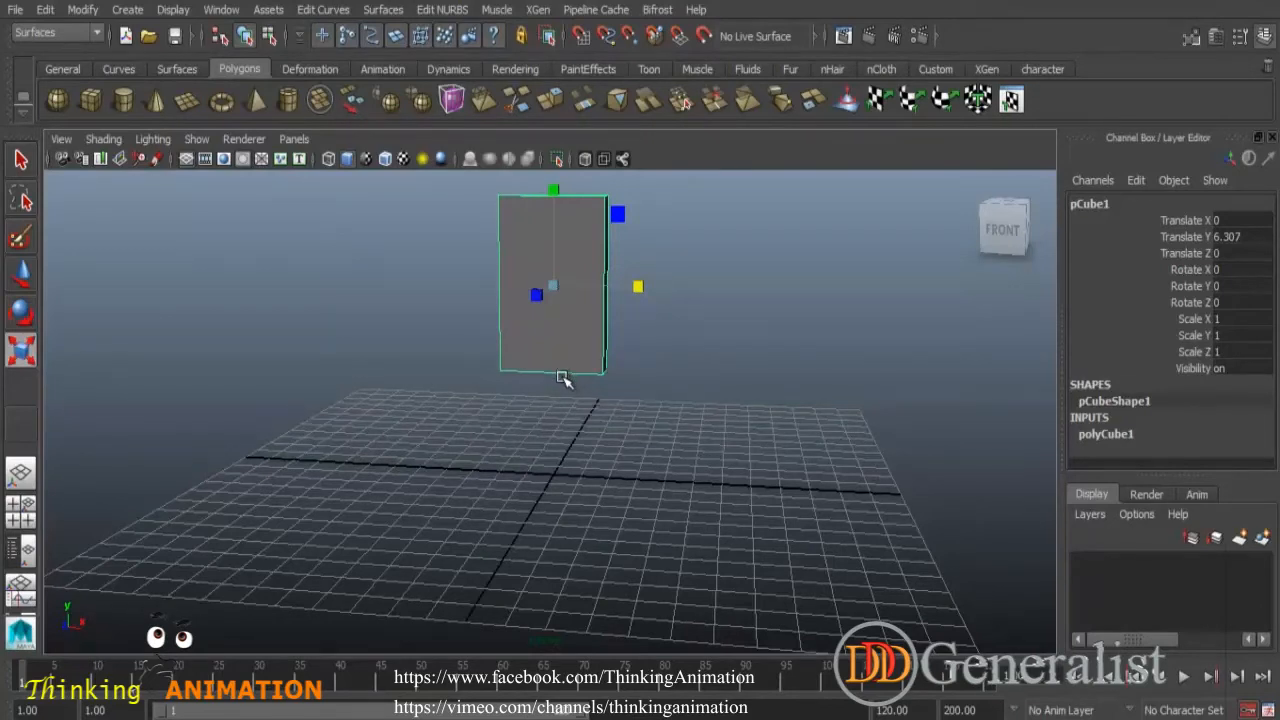
- Turn on point snapping and move the column's pivot to its bottom edge in pivot edit mode
left_click(22, 275)
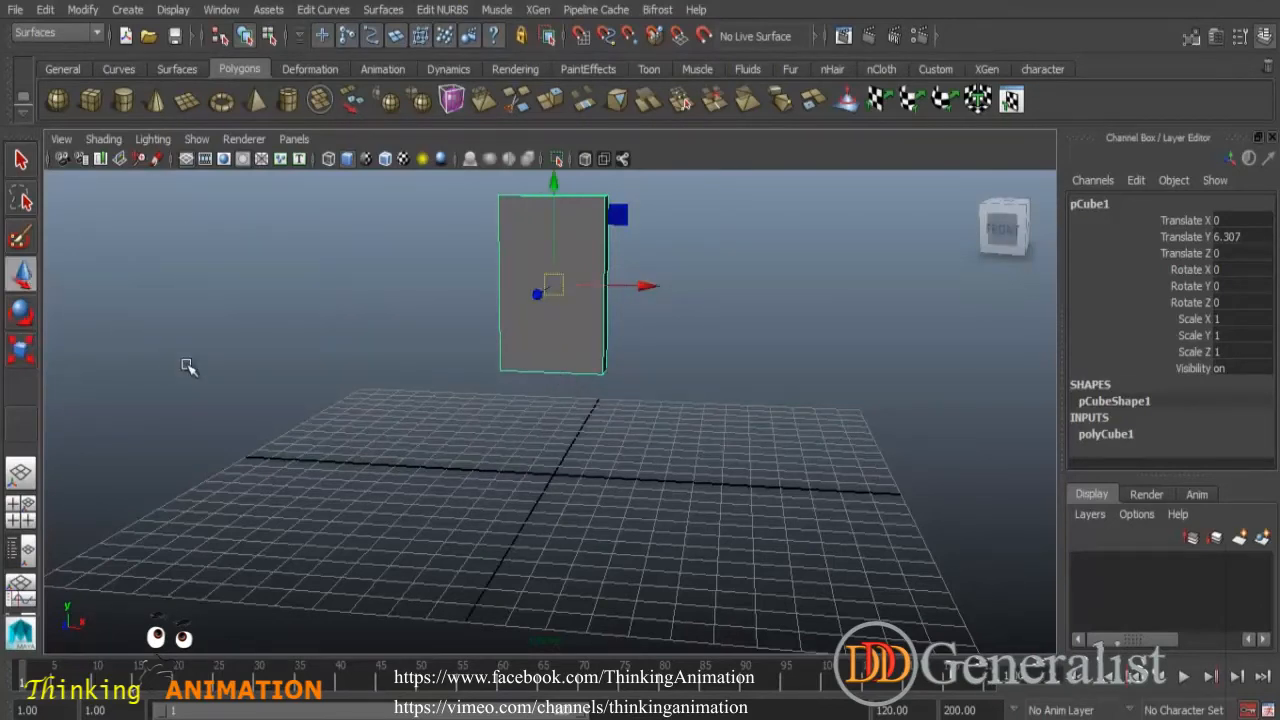
key("Insert")
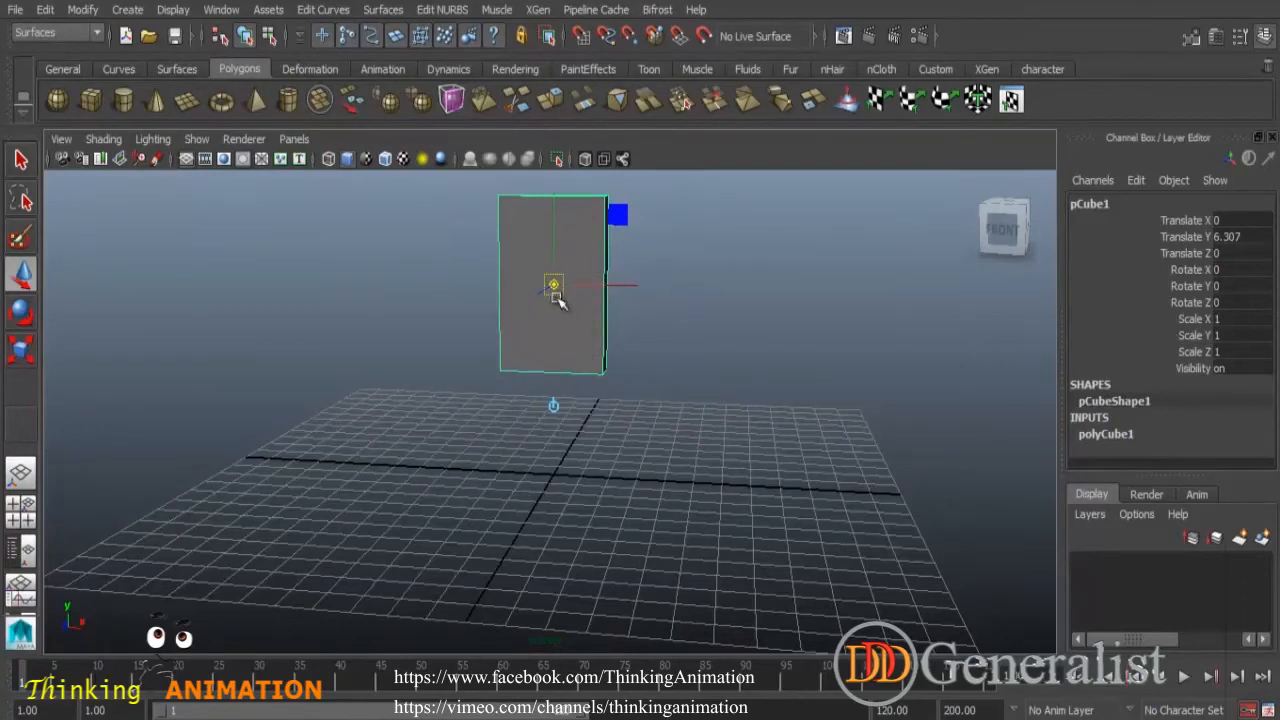
mouse_move(551, 216)
left_mouse_down()
mouse_move(550, 283)
mouse_move(548, 208)
left_mouse_up()
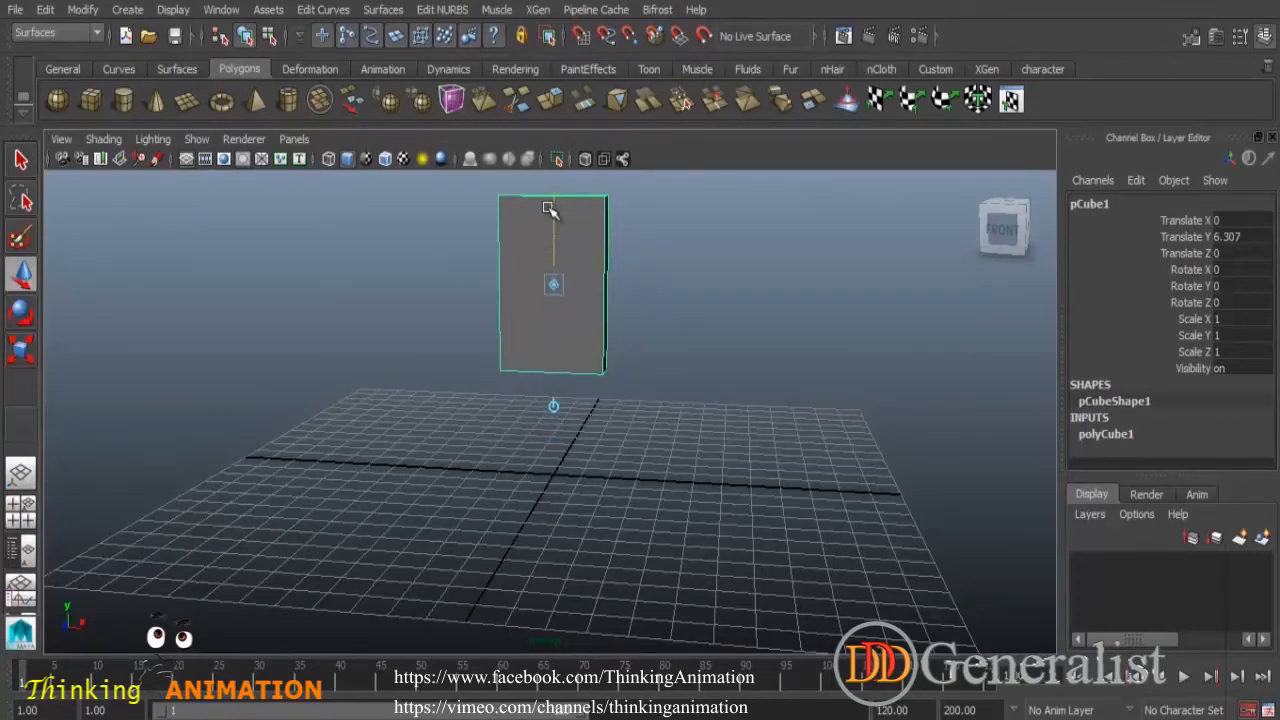
key("Insert")
left_click(605, 35)
key("Insert")
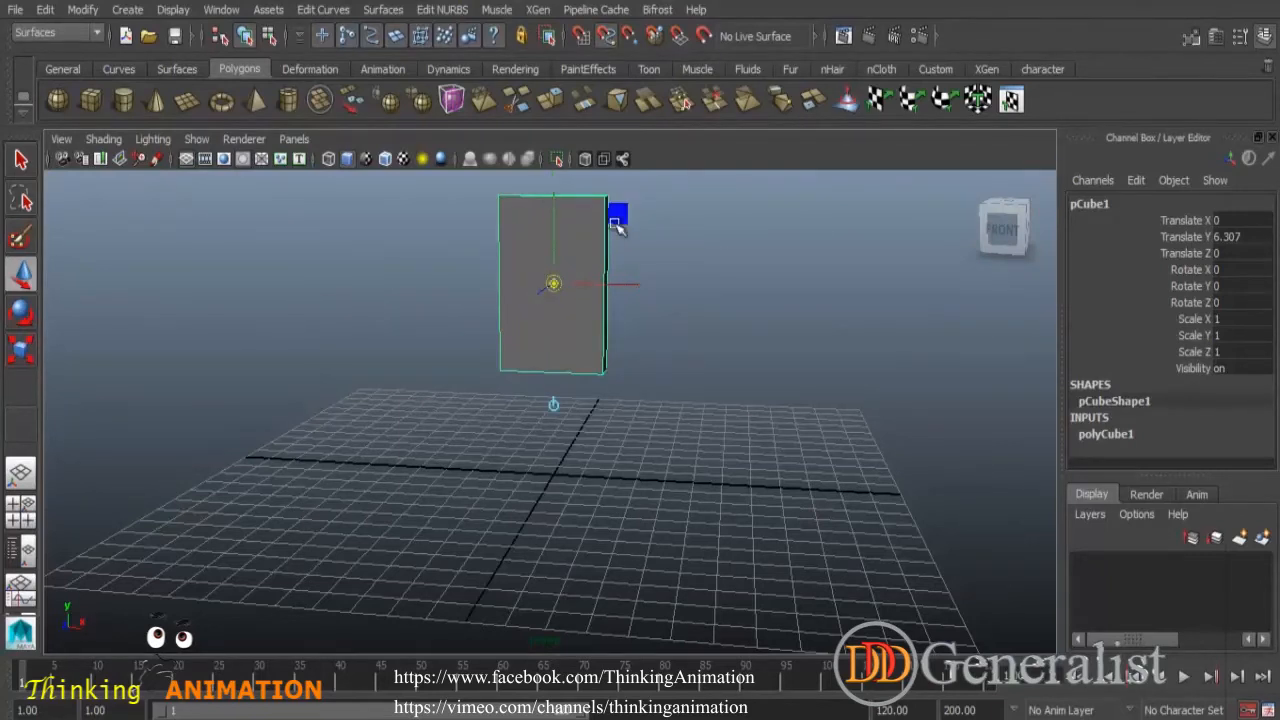
left_click_drag(553, 223, 551, 308)
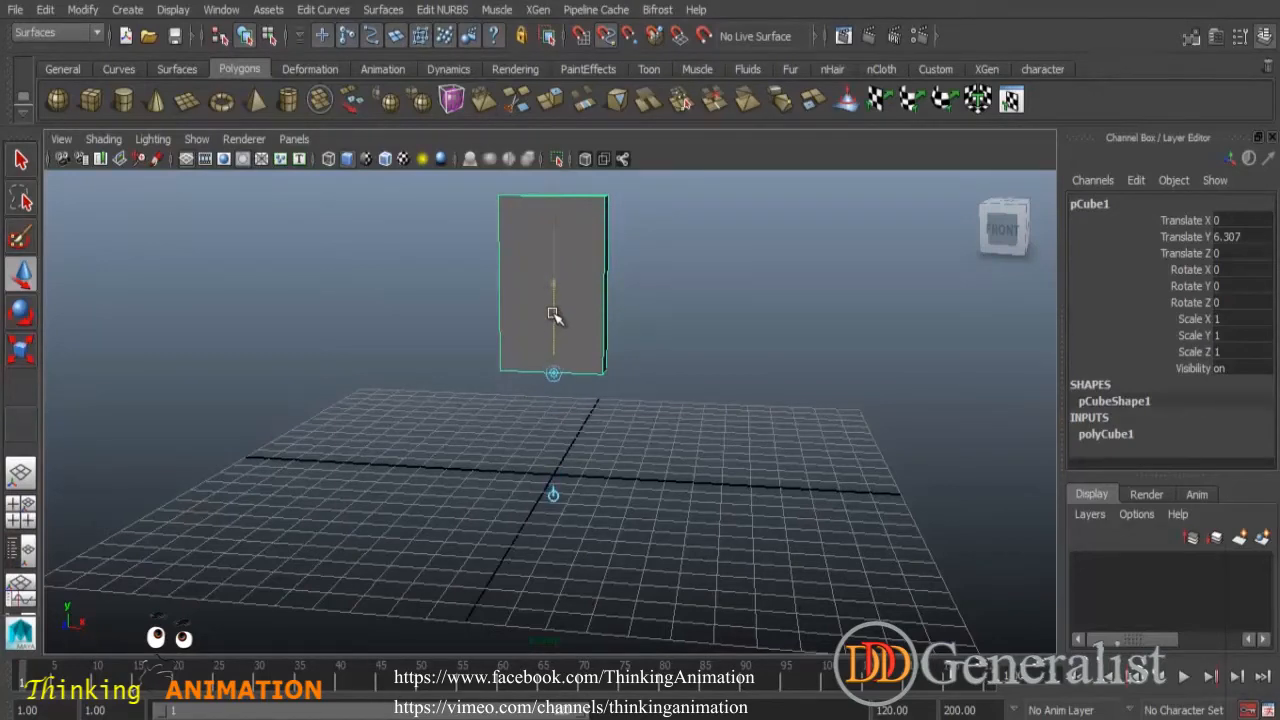
key("Insert")
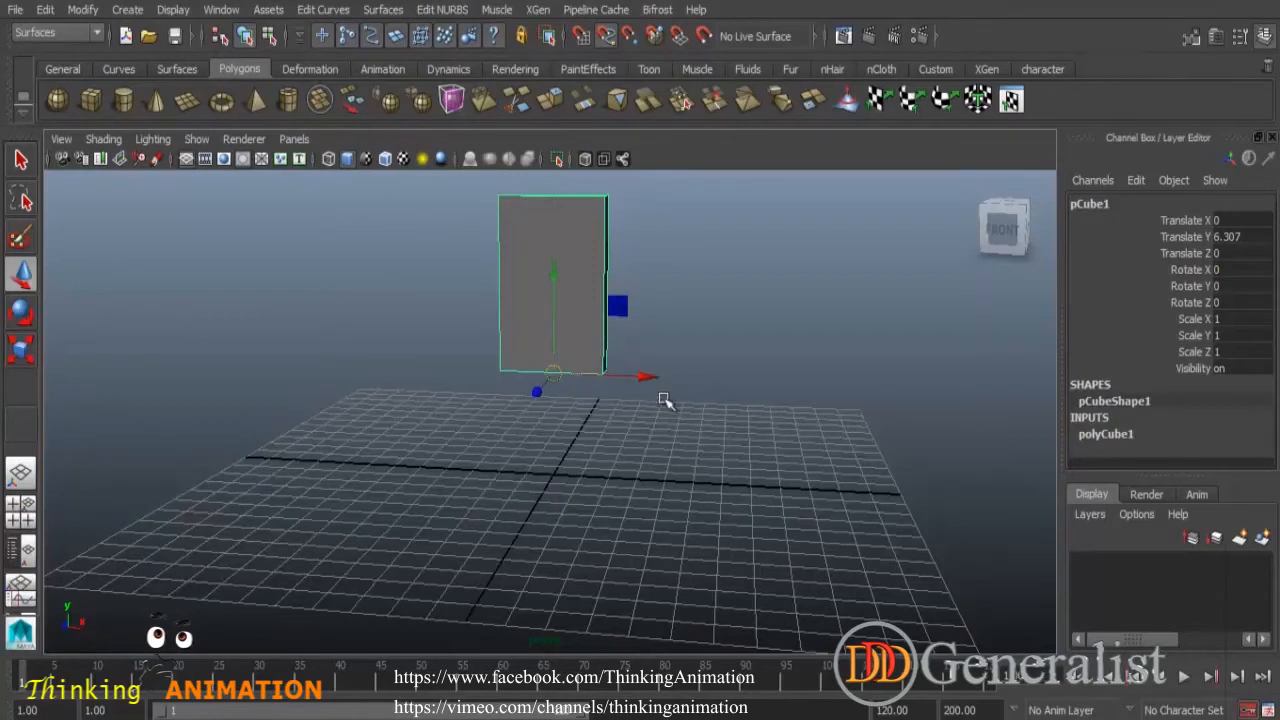
- Turn on grid snapping and snap the column down by its bottom pivot onto the grid with the Move tool
left_click_drag(592, 474, 617, 453, "alt")
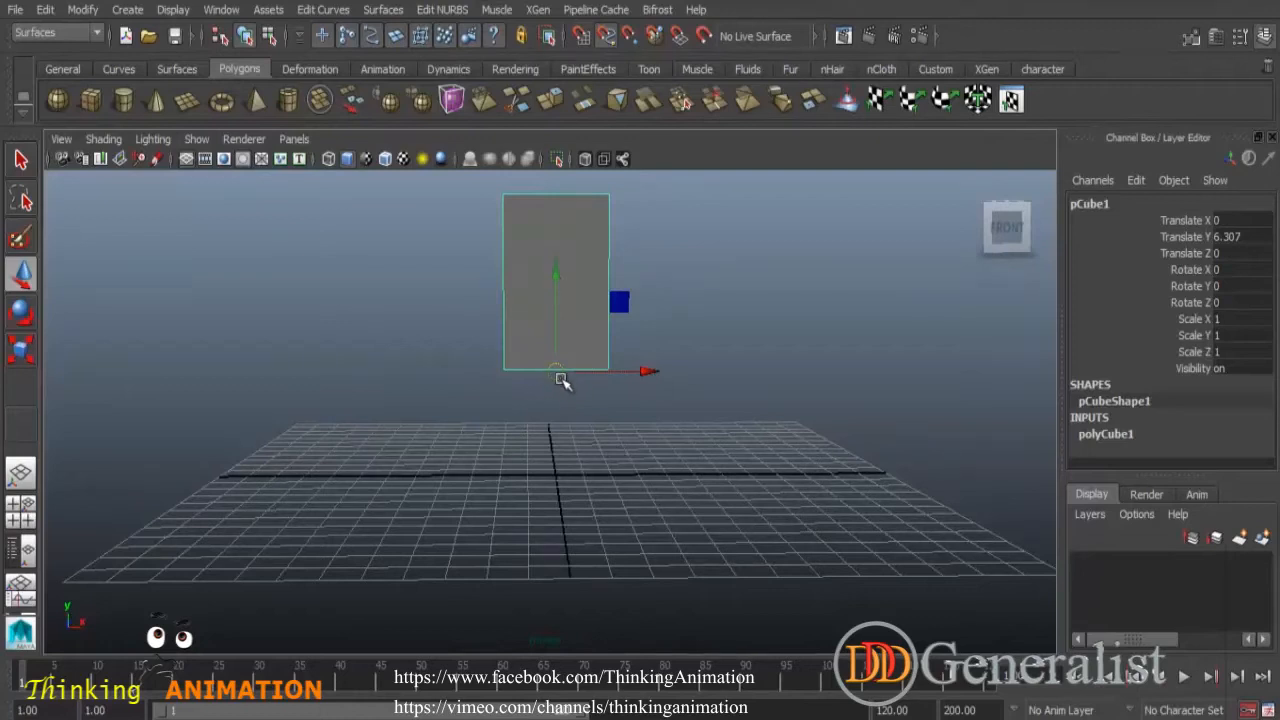
key("q")
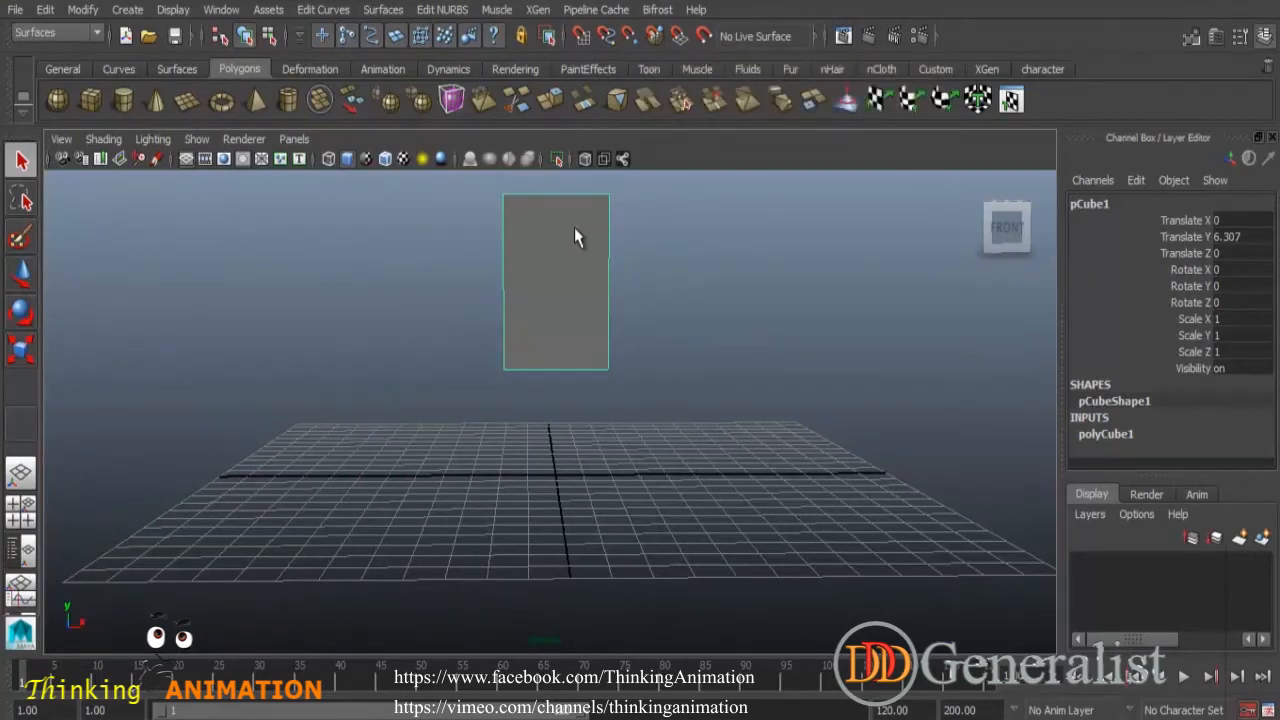
left_click(22, 272)
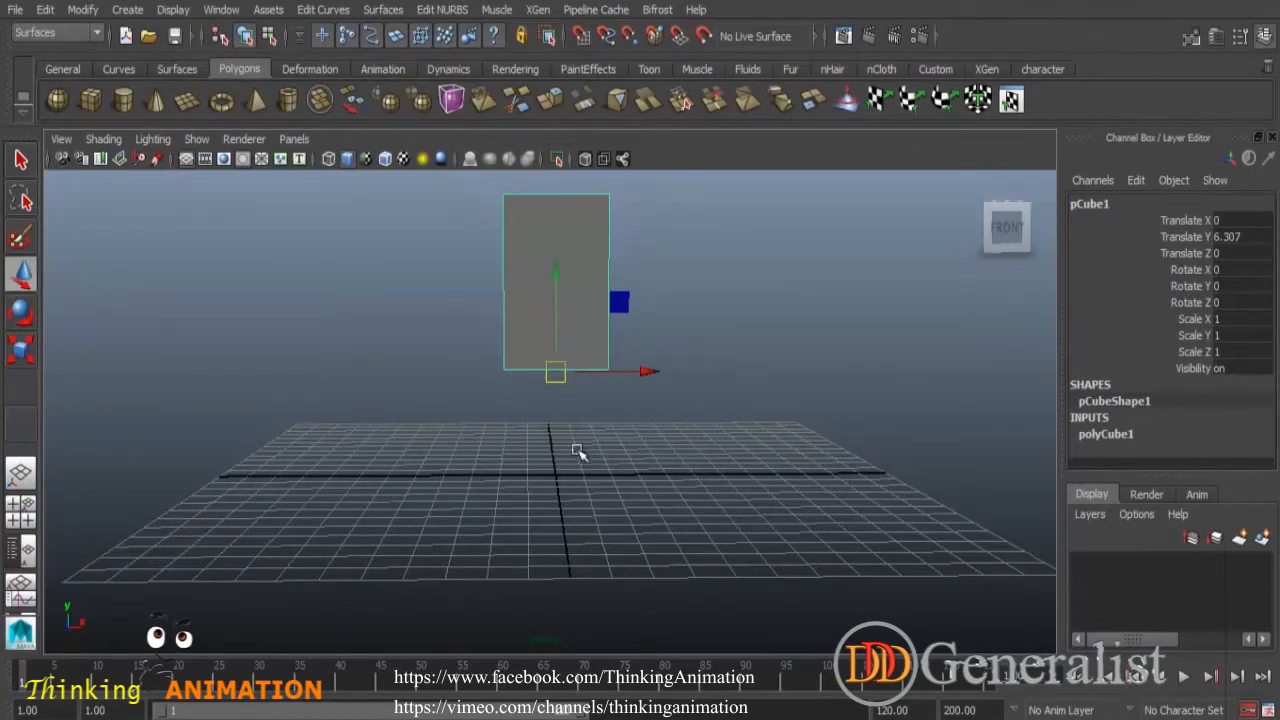
left_click_drag(620, 481, 568, 456, "alt")
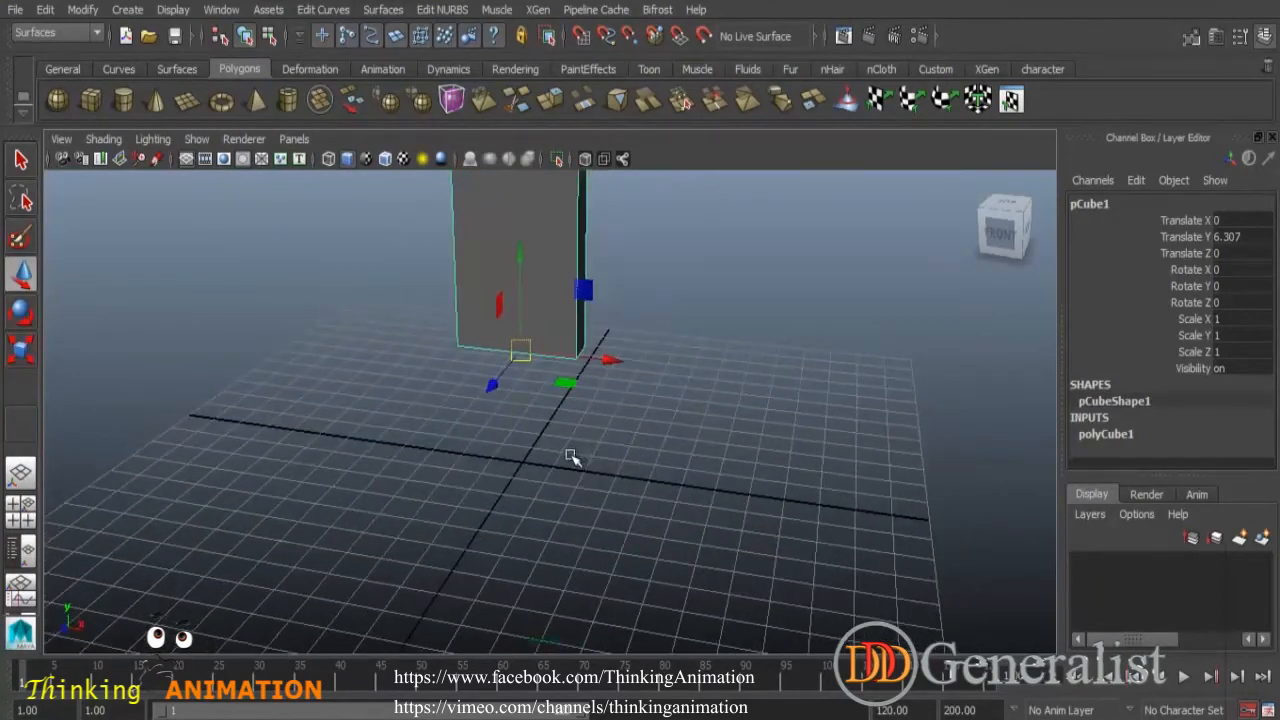
left_click(584, 37)
key("Insert")
mouse_move(526, 463)
middle_mouse_down()
mouse_move(536, 479)
mouse_move(521, 459)
middle_mouse_up()
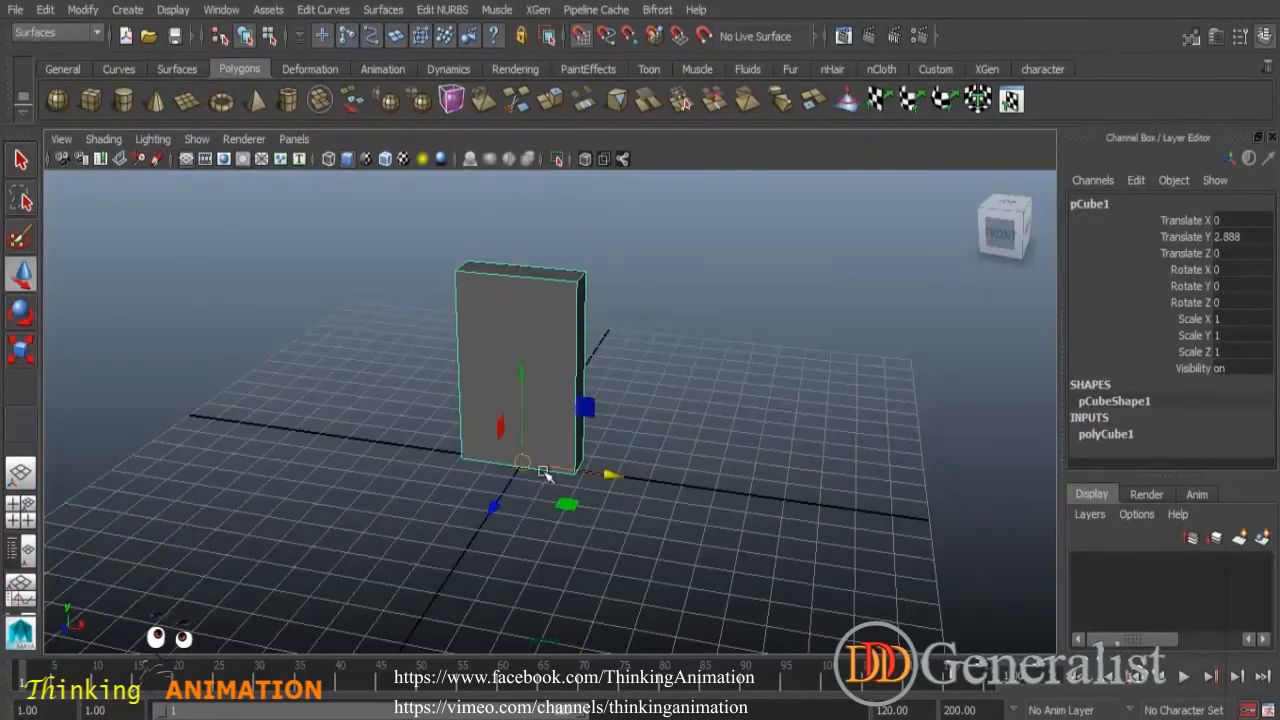
left_click_drag(573, 492, 604, 460, "alt")
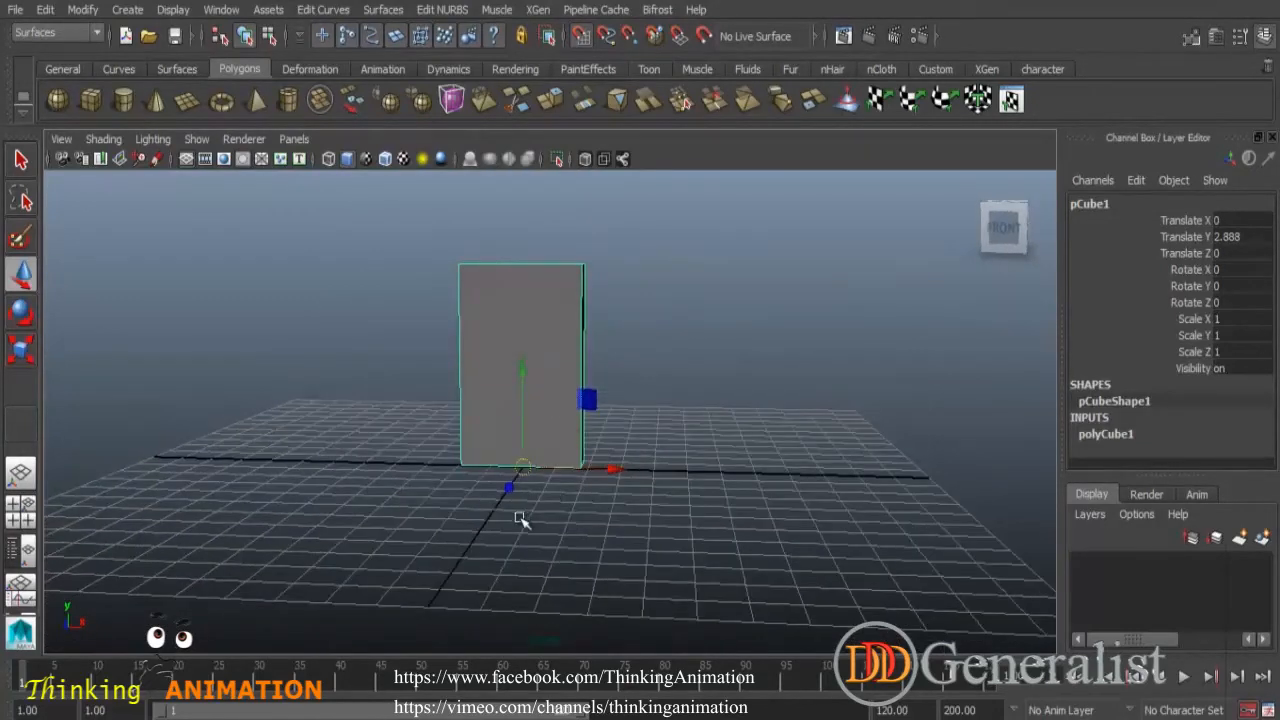
left_click_drag(543, 534, 522, 557, "alt")
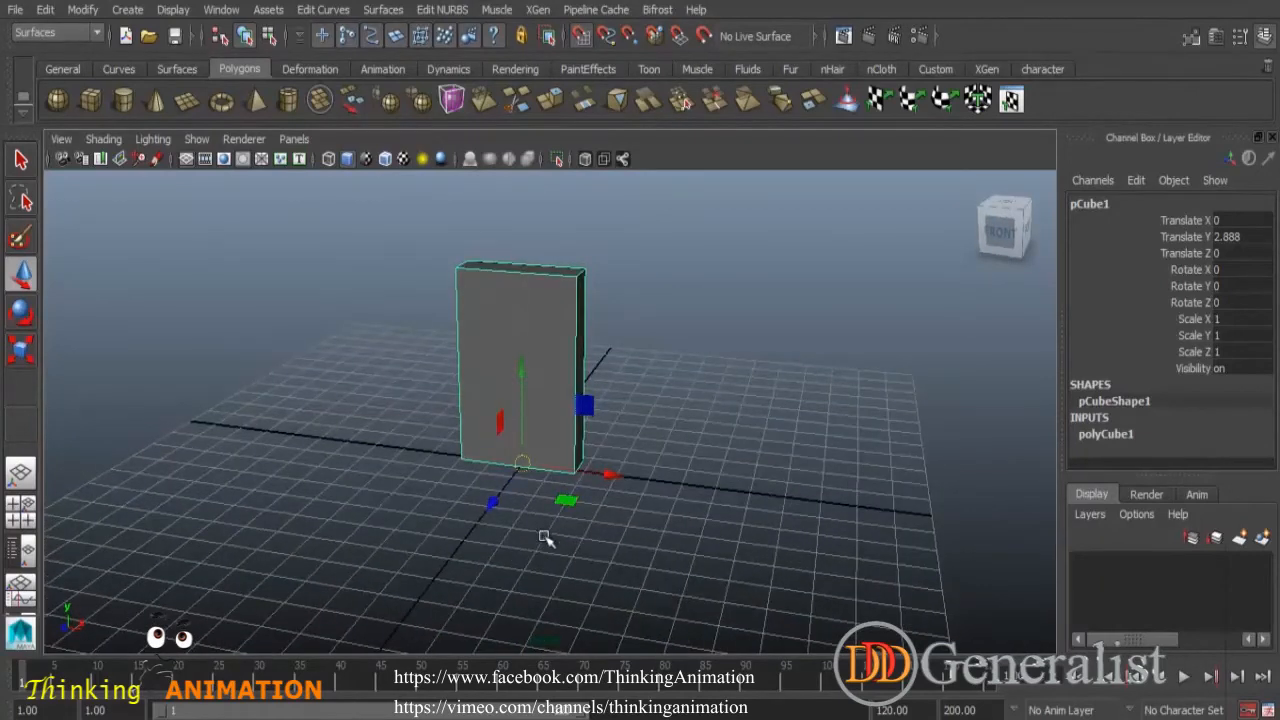
left_click(24, 166)
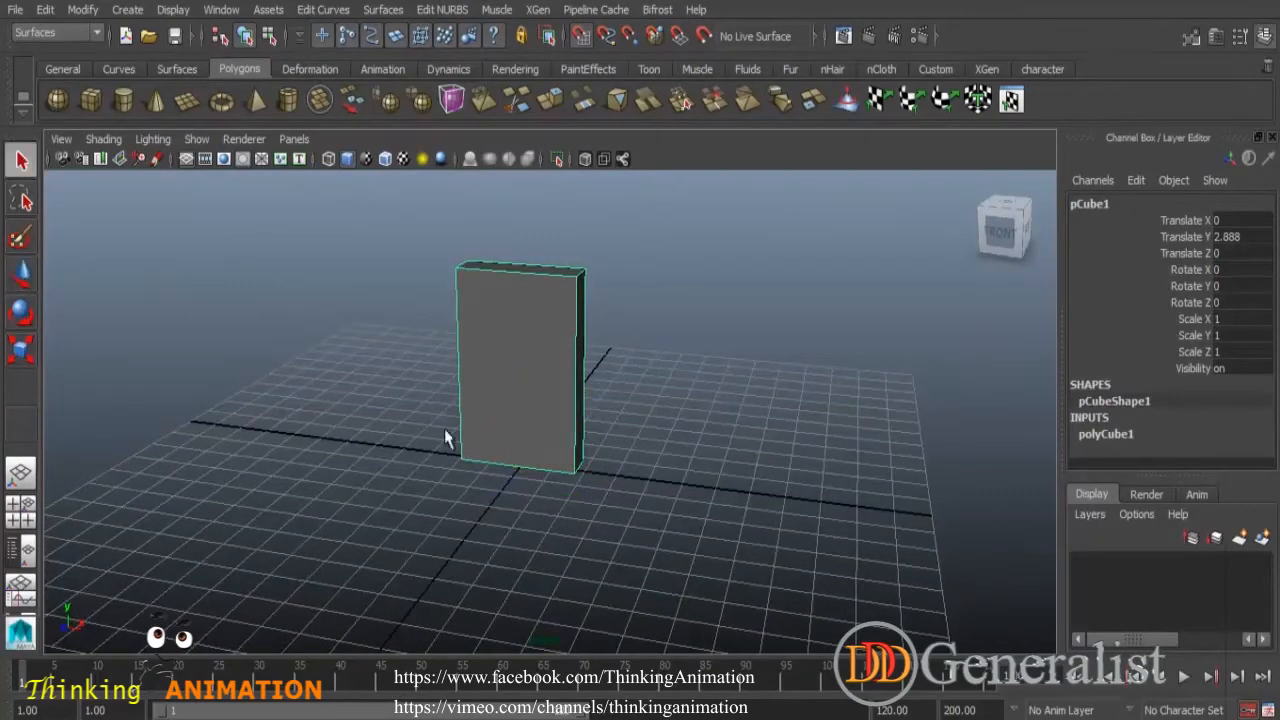
left_click(22, 276)
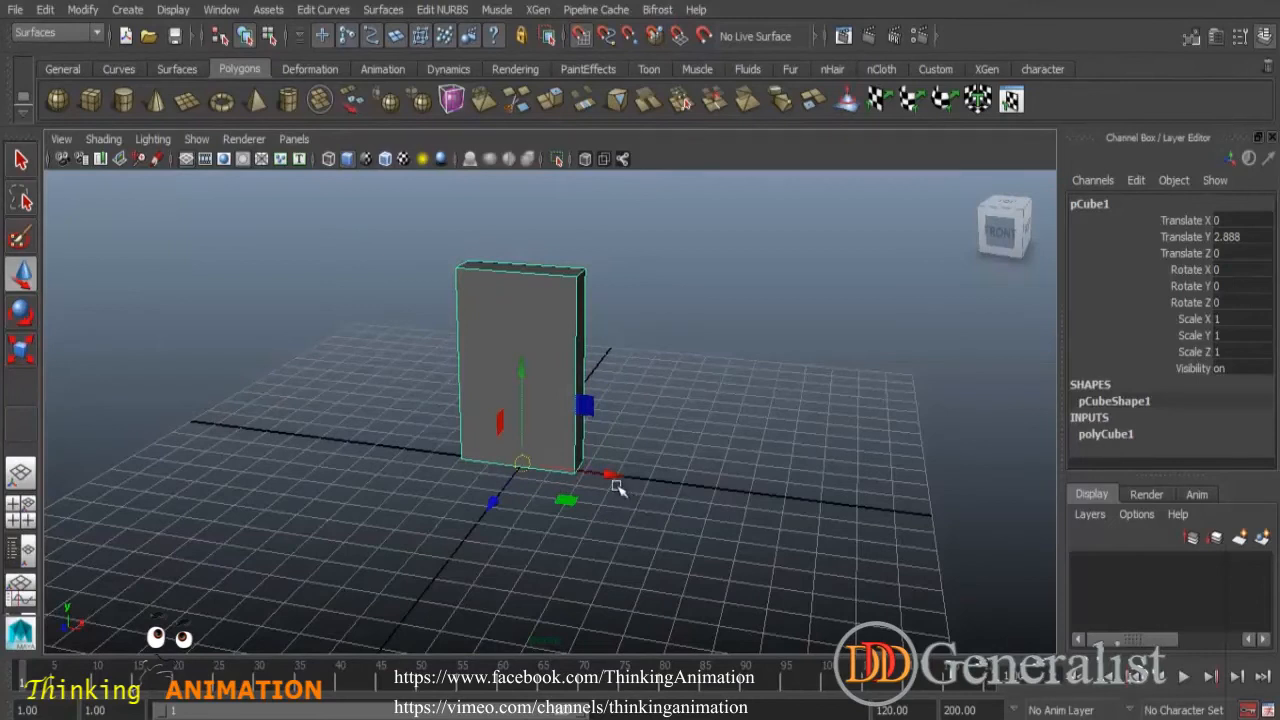
left_click(581, 36)
left_click_drag(608, 476, 528, 491)
left_click_drag(651, 434, 680, 412, "alt")
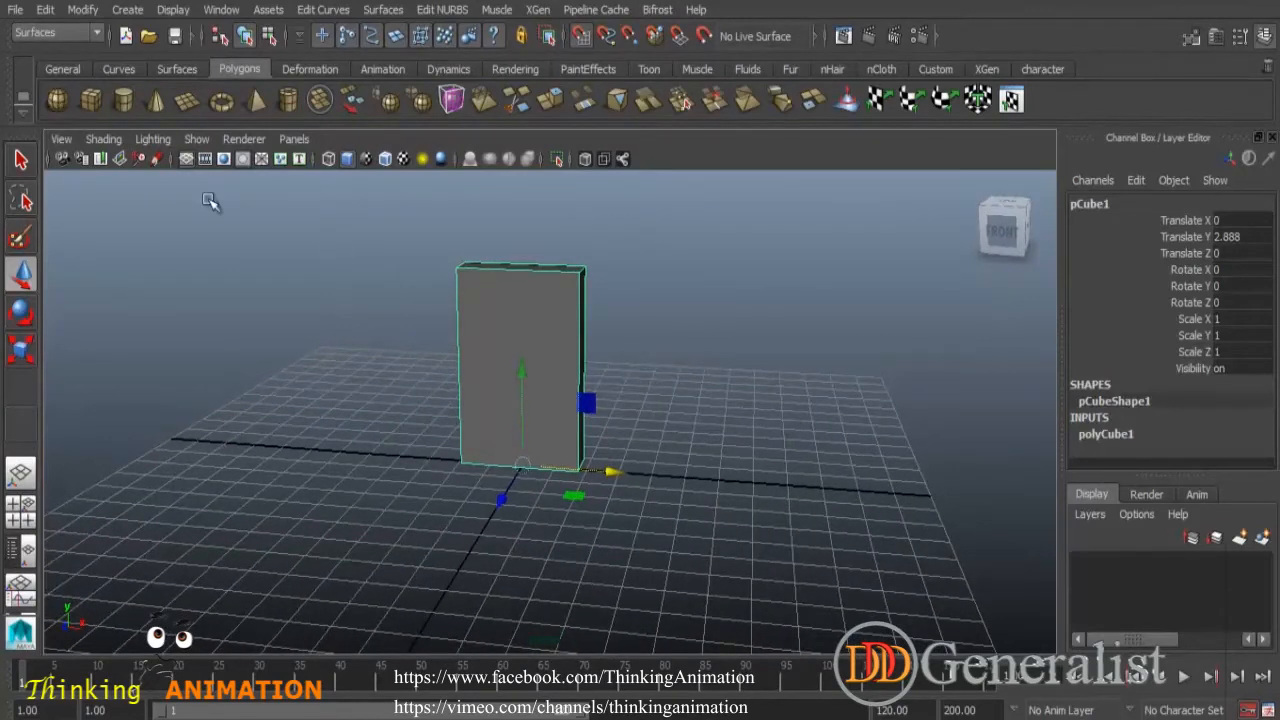
- Create a polygon sphere and move it along the X axis to Translate X 8
left_click(57, 100)
left_click_drag(609, 473, 803, 489)
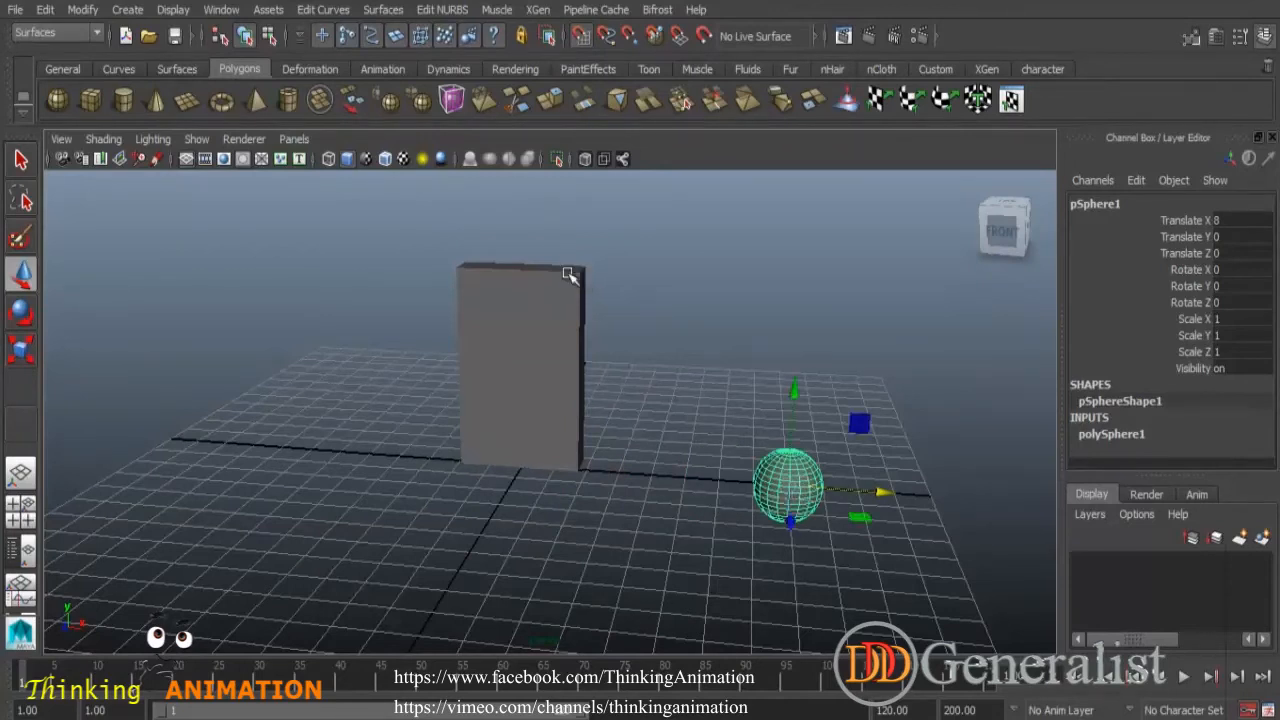
left_click_drag(617, 360, 662, 290, "alt")
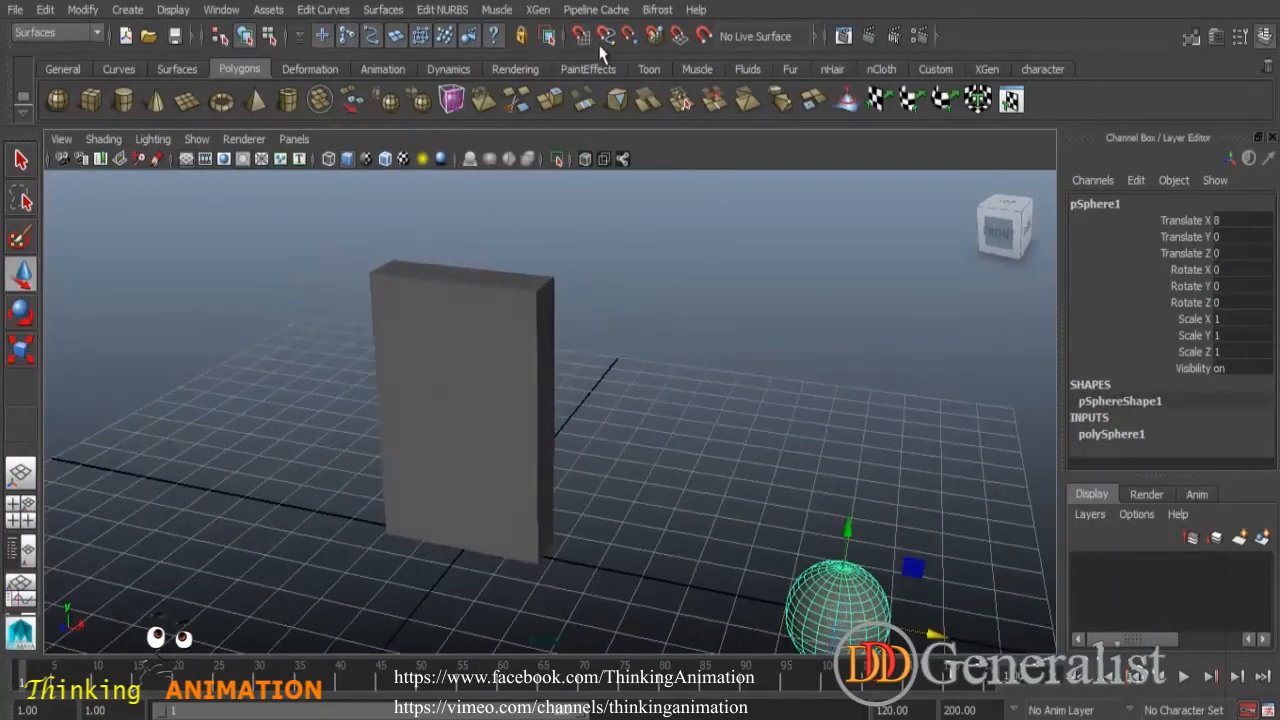
- Turn on point snapping and snap the sphere onto the column's top corner
left_click(630, 38)
middle_click_drag(535, 295, 546, 312)
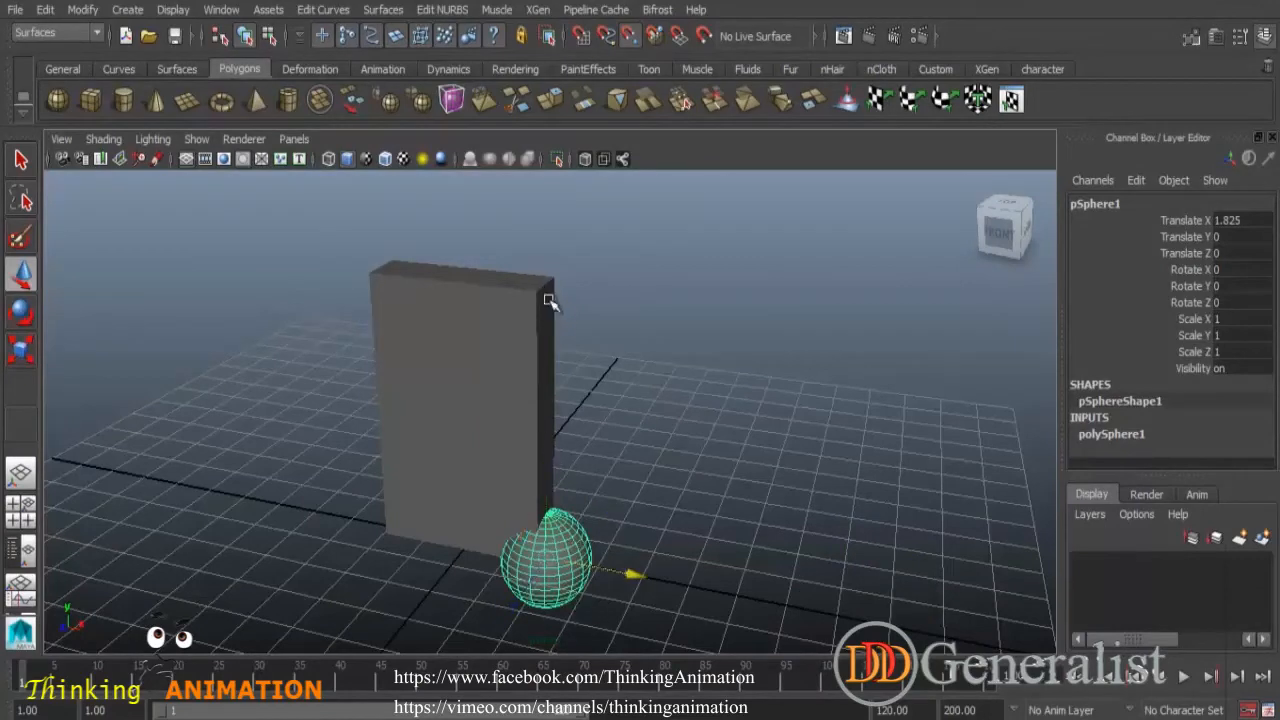
left_click(547, 468)
middle_click_drag(530, 294, 553, 305)
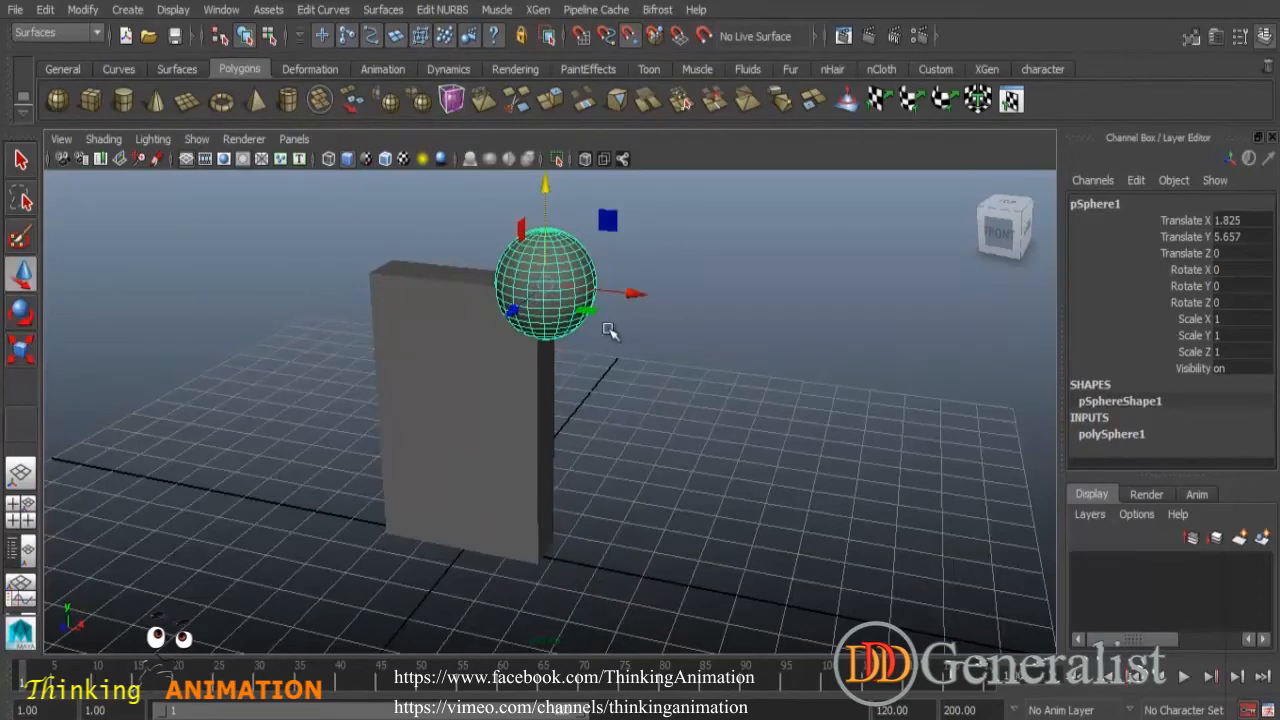
- Move the sphere freely away from the column to about X 6.4, Y 6.0, Z -1.4
left_click_drag(654, 398, 617, 340, "alt")
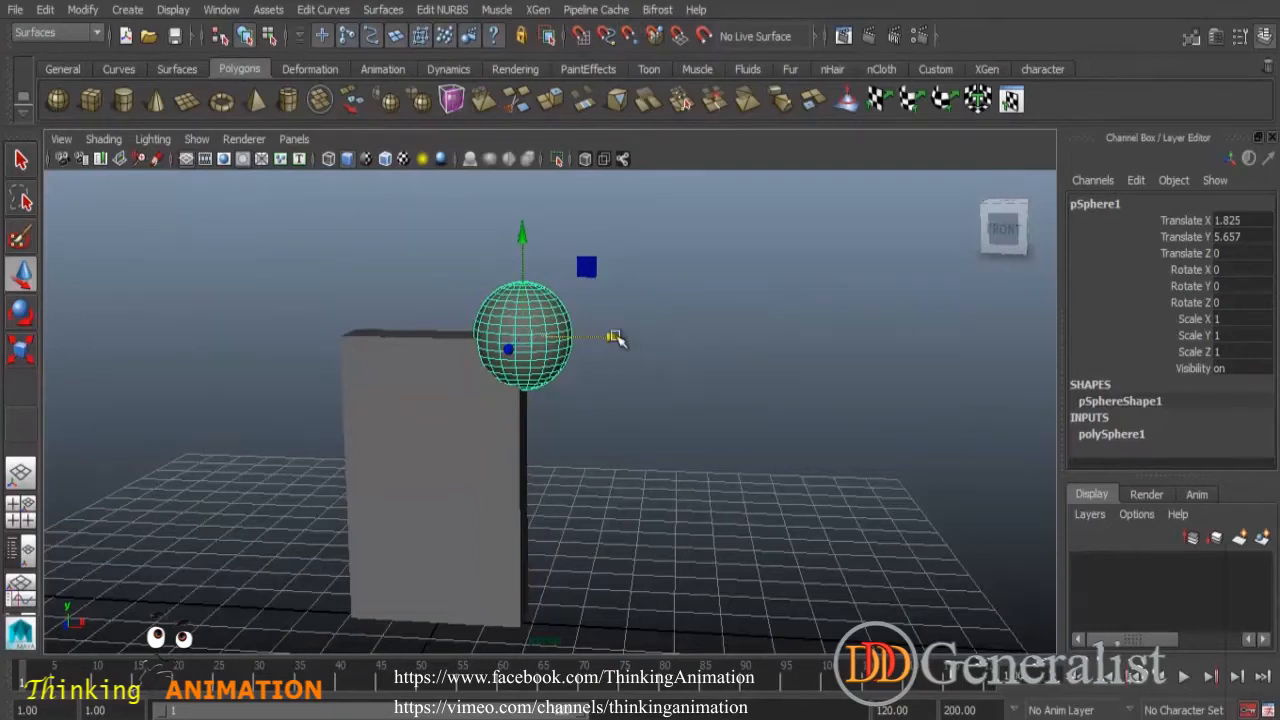
left_click_drag(645, 446, 600, 452, "alt")
left_click_drag(512, 346, 749, 330)
mouse_move(706, 415)
left_mouse_down("alt")
mouse_move(740, 397)
mouse_move(726, 414)
mouse_move(709, 407)
left_mouse_up("alt")
left_click_drag(752, 360, 732, 378, "alt")
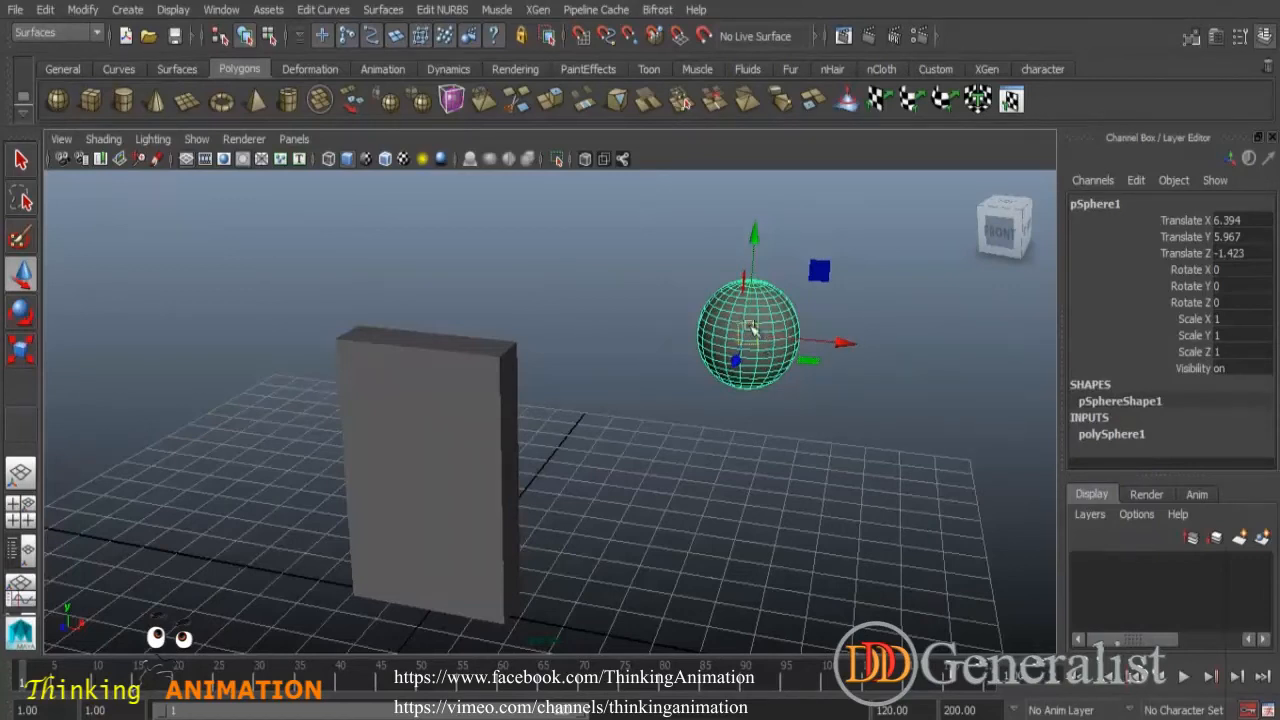
- Snap the sphere onto the column's bottom corner with point snapping, then deselect it
left_click(634, 44)
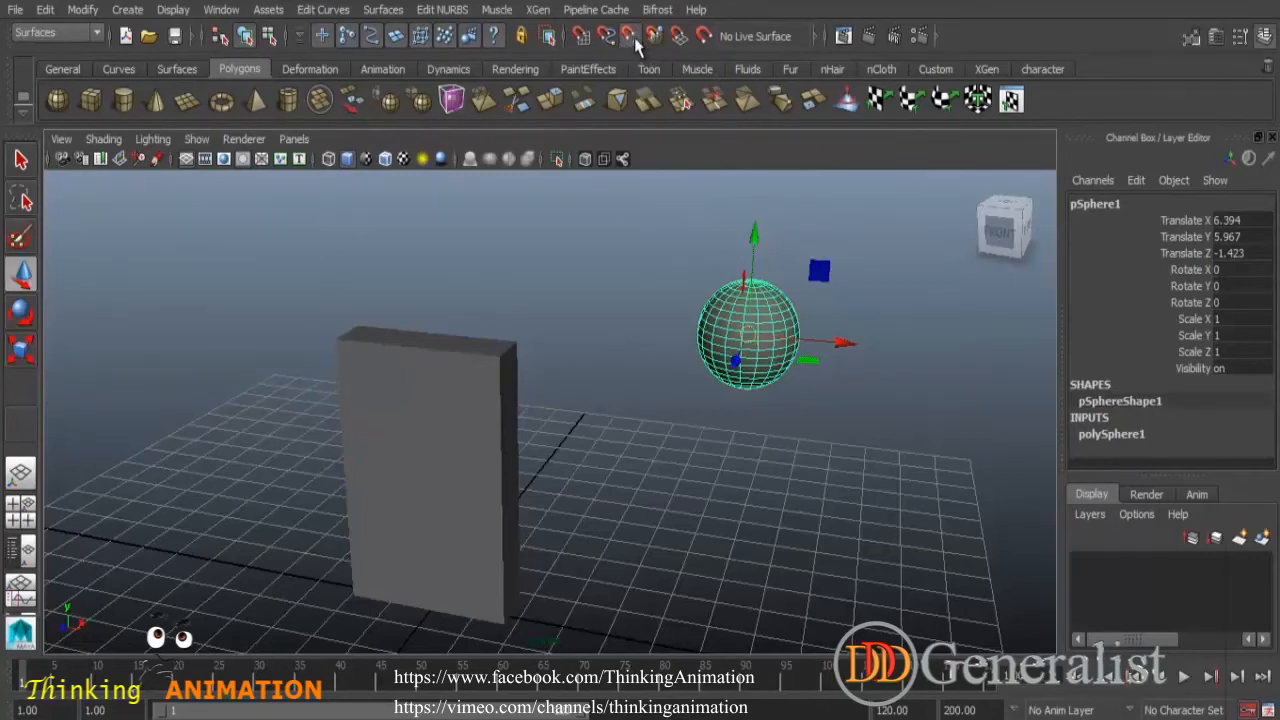
middle_click(506, 621)
mouse_move(511, 618)
middle_mouse_down()
mouse_move(526, 612)
mouse_move(503, 626)
middle_mouse_up()
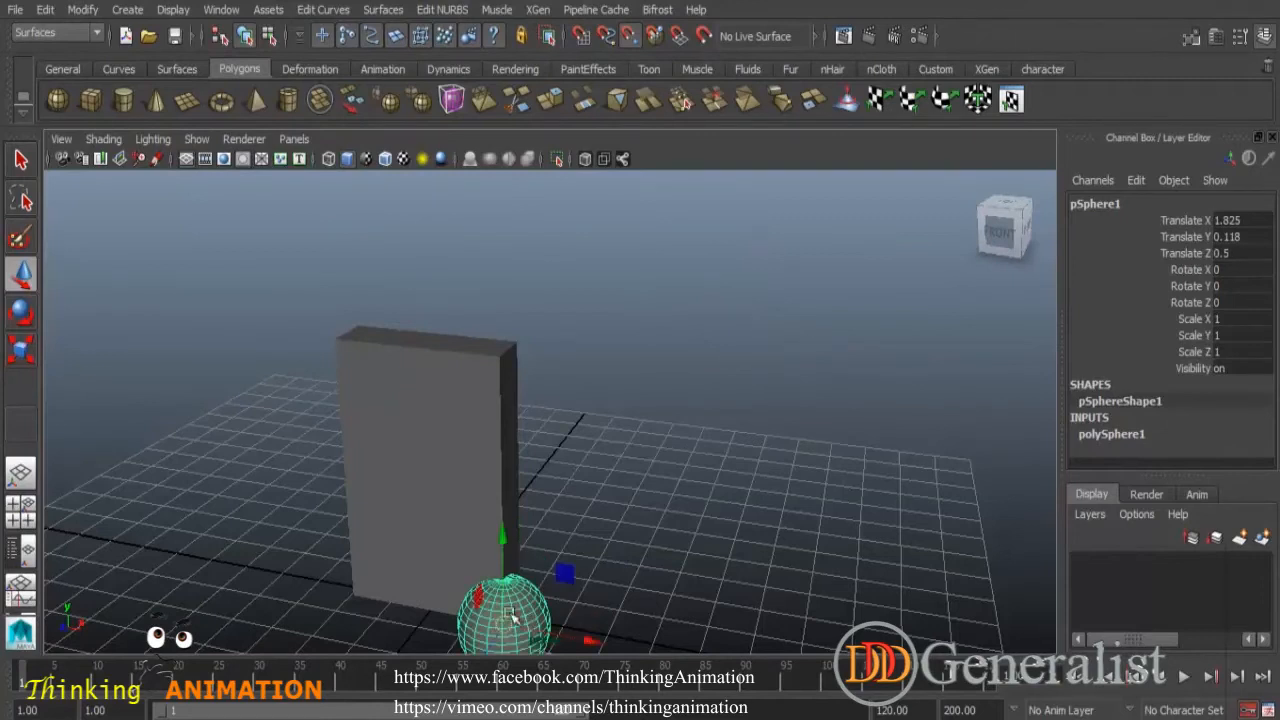
left_click(557, 516)
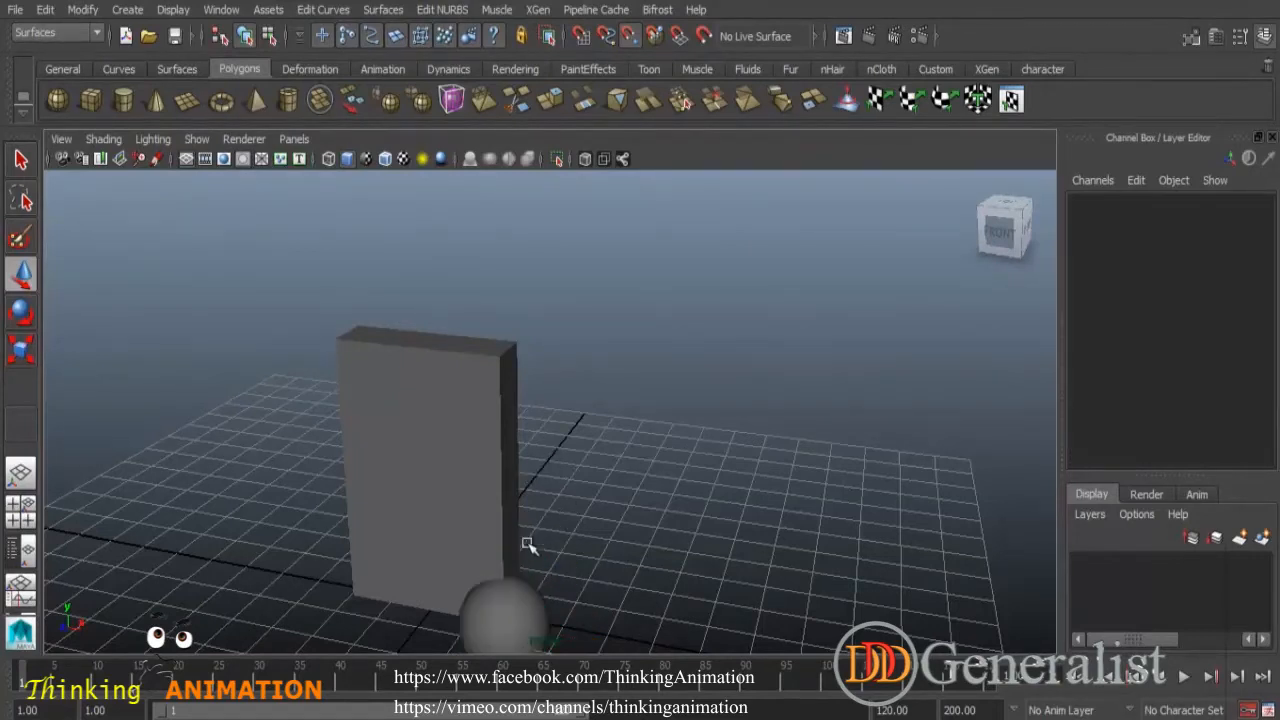
- Select the sphere and snap it back up onto the column's top corner
left_click(516, 598)
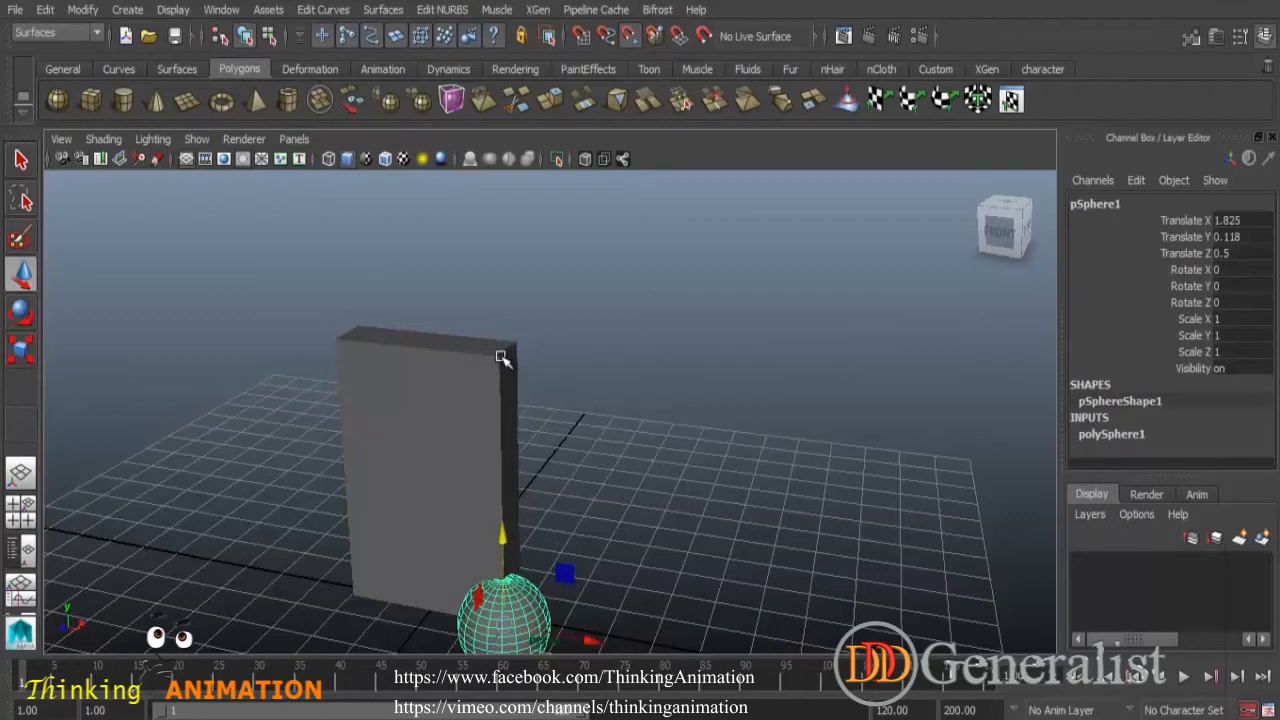
middle_click_drag(503, 612, 503, 358)
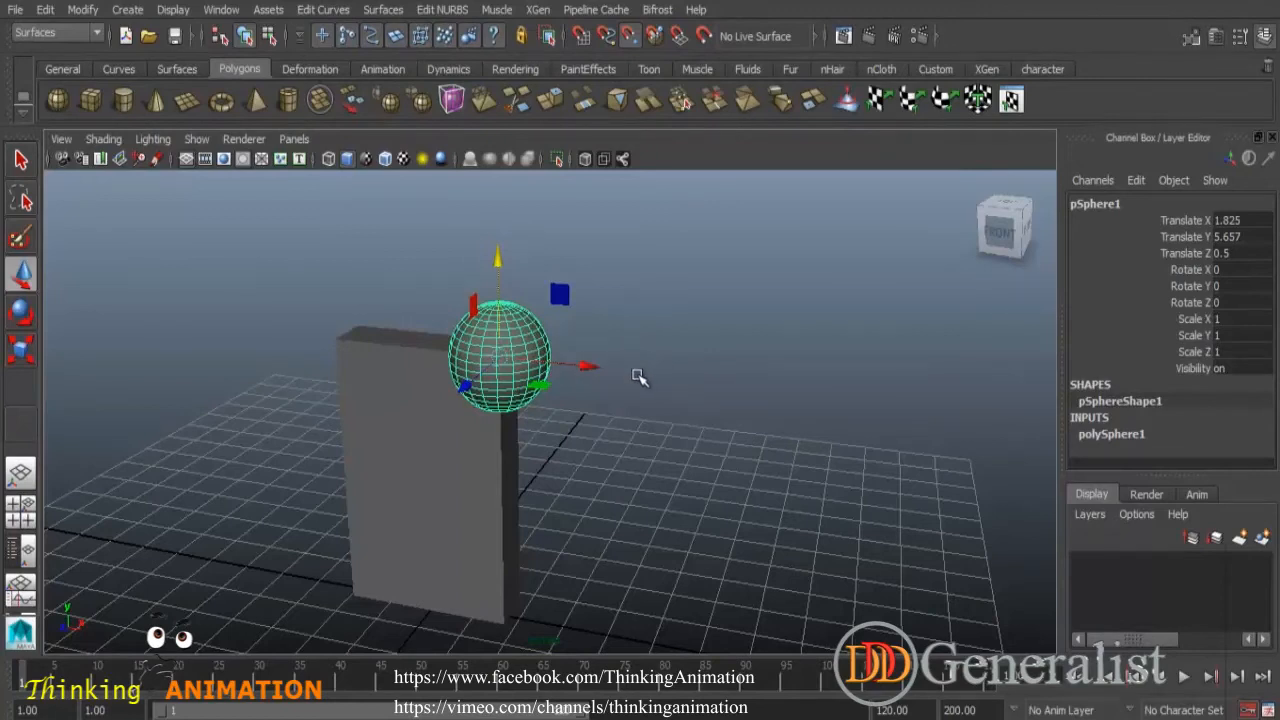
- Snap the sphere across to the column's opposite top corner at Translate X -1.825
middle_click_drag(340, 342, 341, 344)
left_click_drag(586, 366, 586, 366)
middle_click_drag(340, 341, 338, 356)
left_click_drag(410, 410, 493, 298, "alt")
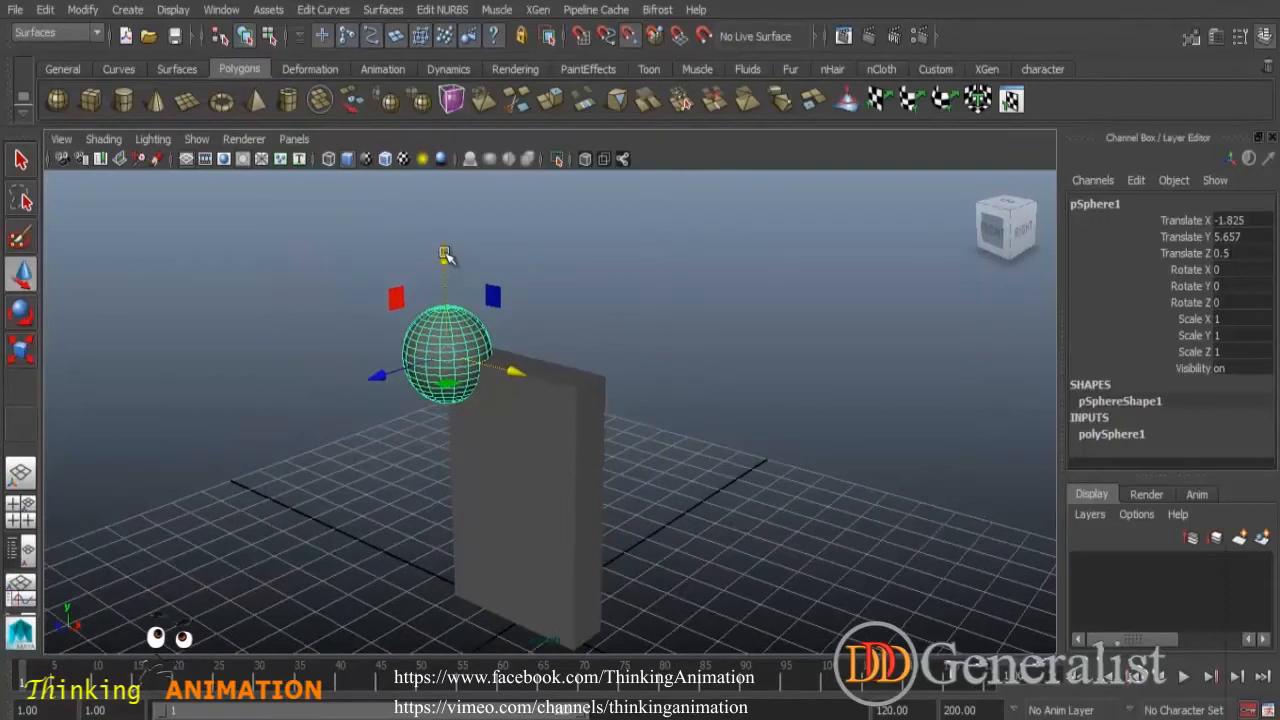
left_click(376, 376)
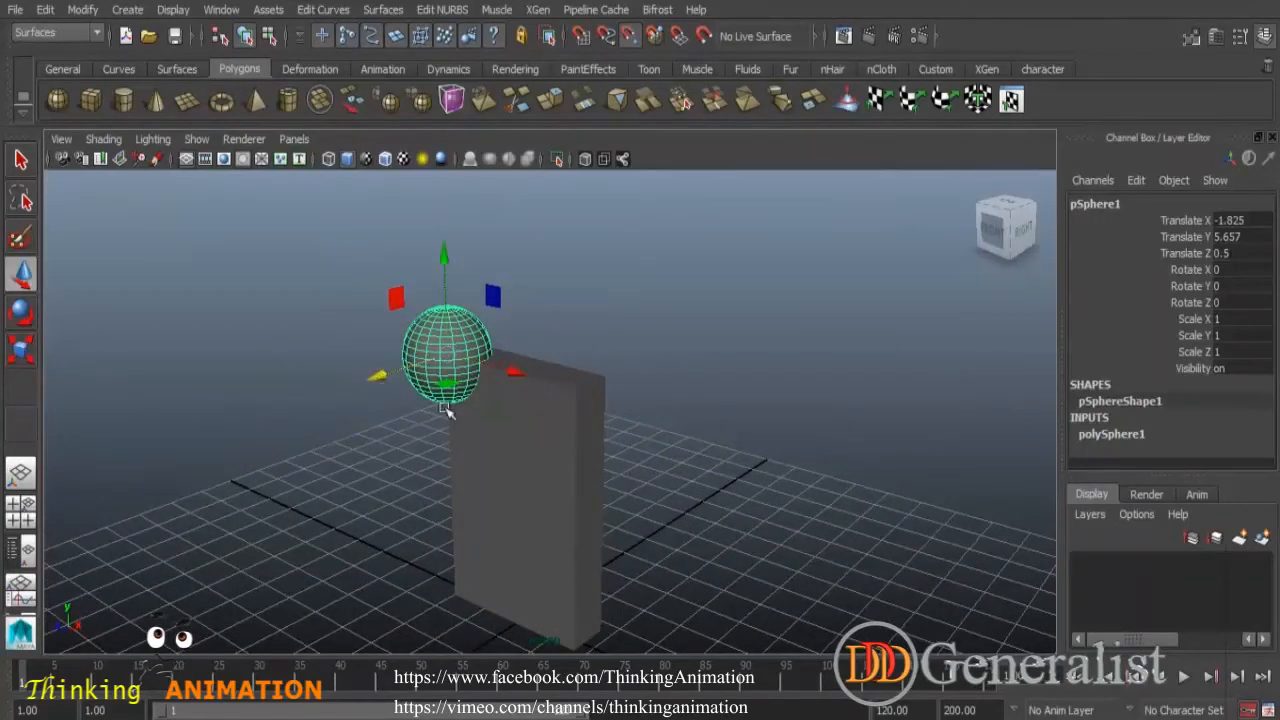
middle_click_drag(595, 382, 618, 372)
left_click_drag(565, 456, 463, 457, "alt")
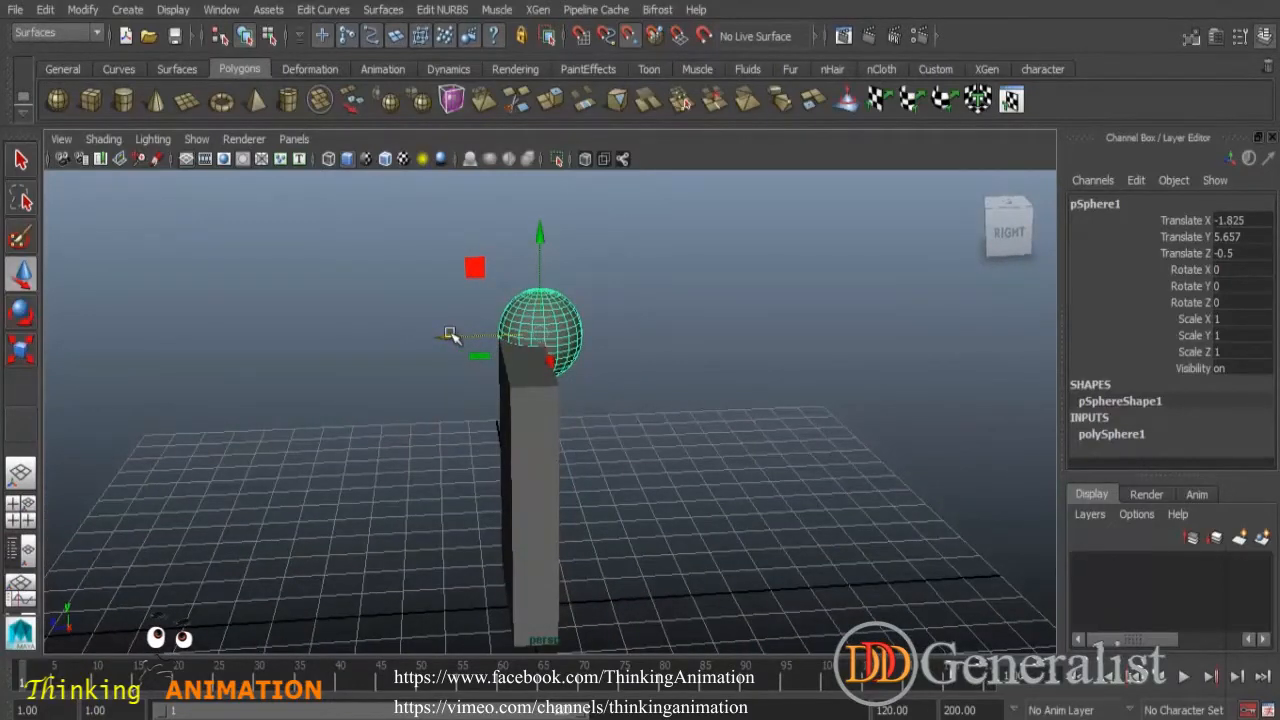
- Snap the sphere to the column's back top corners, ending at Translate X 1.825 and Z -0.5
left_click_drag(543, 420, 654, 466, "alt")
left_click(548, 368)
left_click_drag(550, 402, 592, 394, "alt")
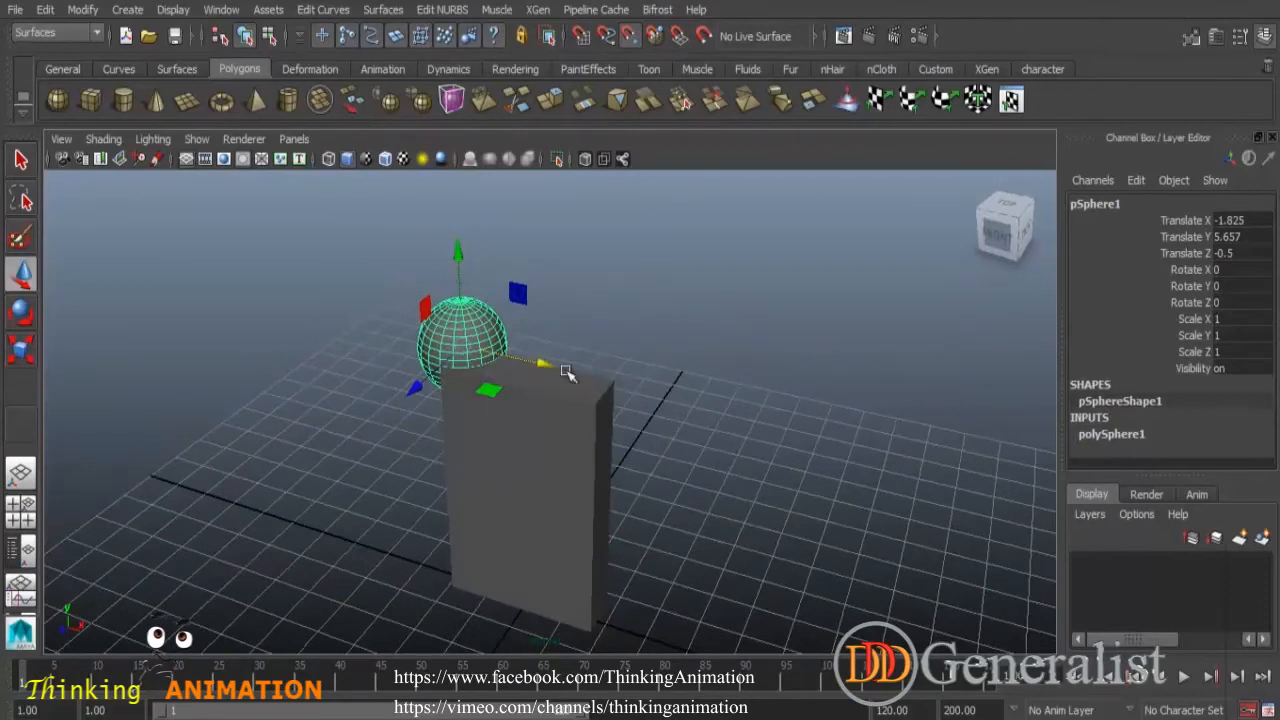
middle_click(612, 385)
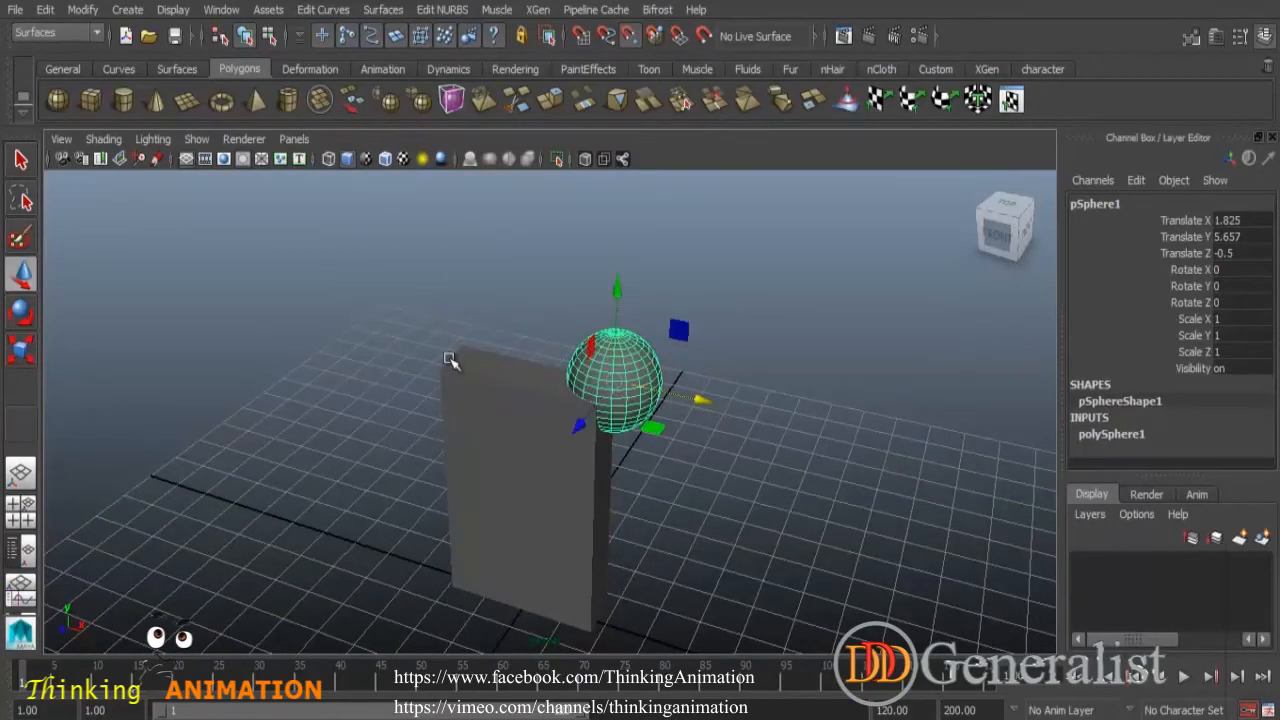
left_click_drag(697, 452, 594, 446, "alt")
- Deselect the sphere and orbit to inspect the column and sphere together
key("q")
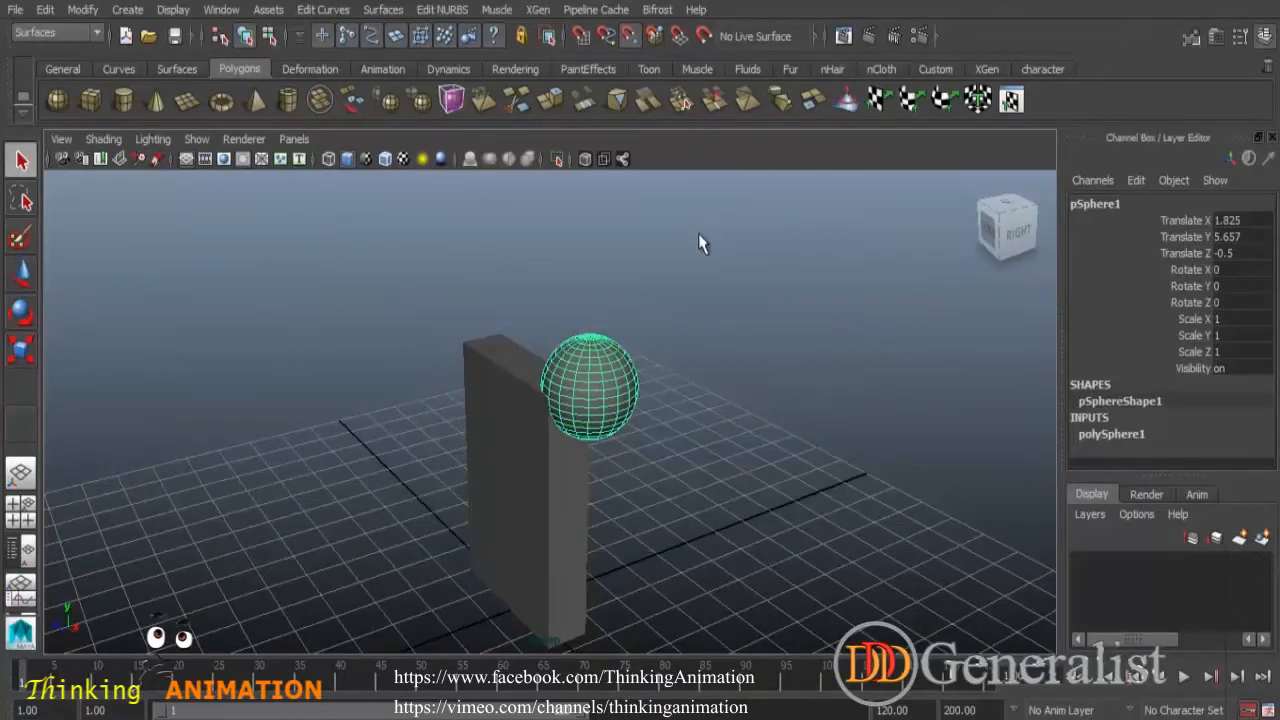
left_click(748, 290)
left_click_drag(680, 463, 728, 450, "alt")
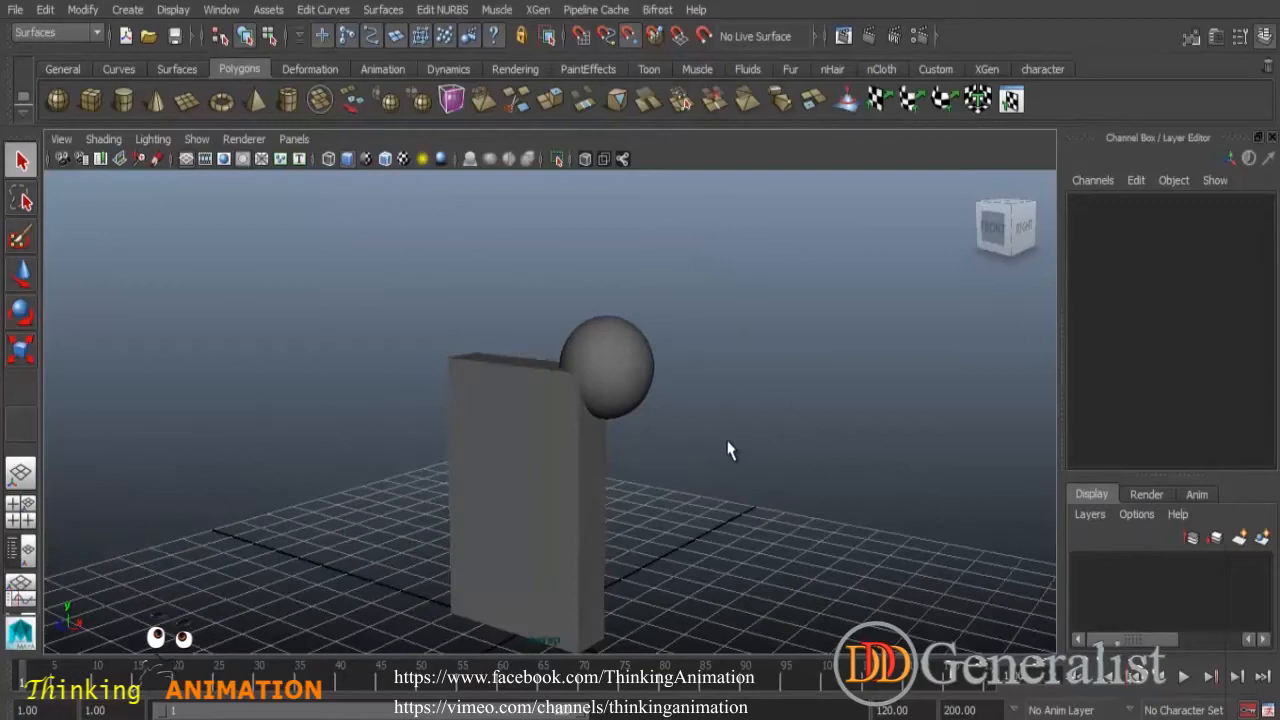
middle_click_drag(700, 472, 697, 369, "alt")
left_click_drag(689, 438, 677, 458, "alt")
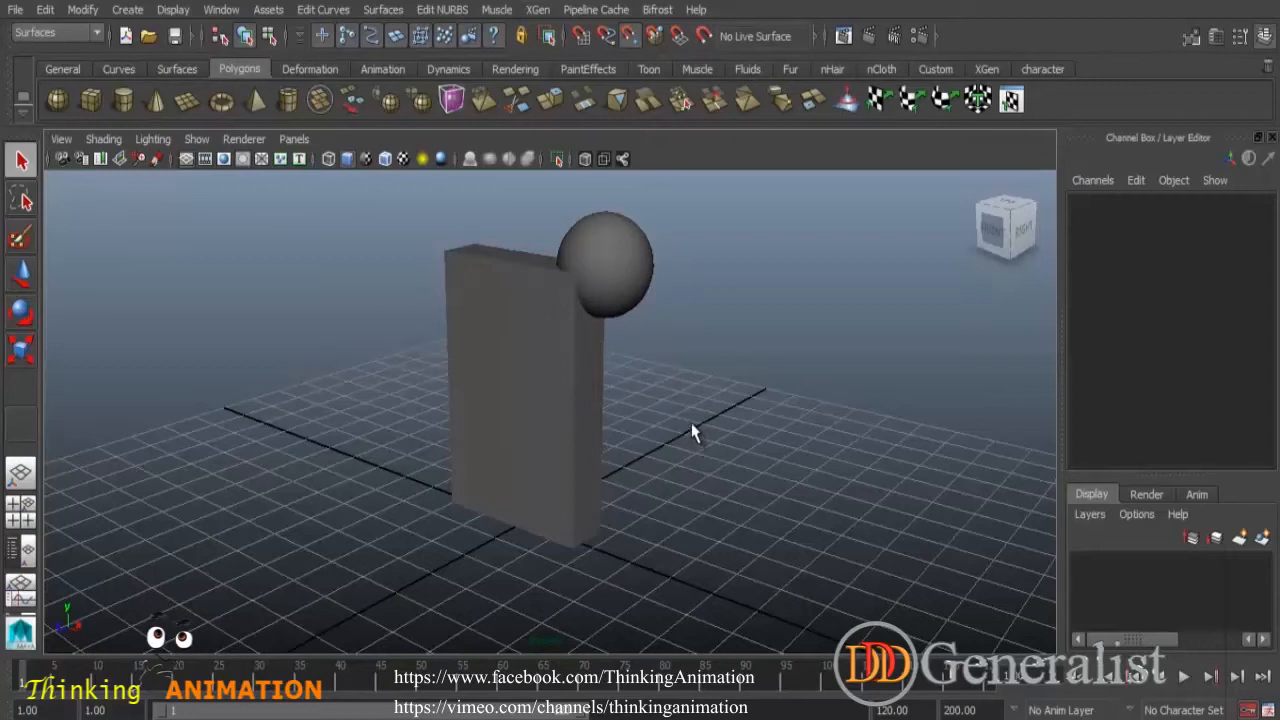
- Open the Project Window to inspect the current project settings, then cancel it
left_click(15, 10)
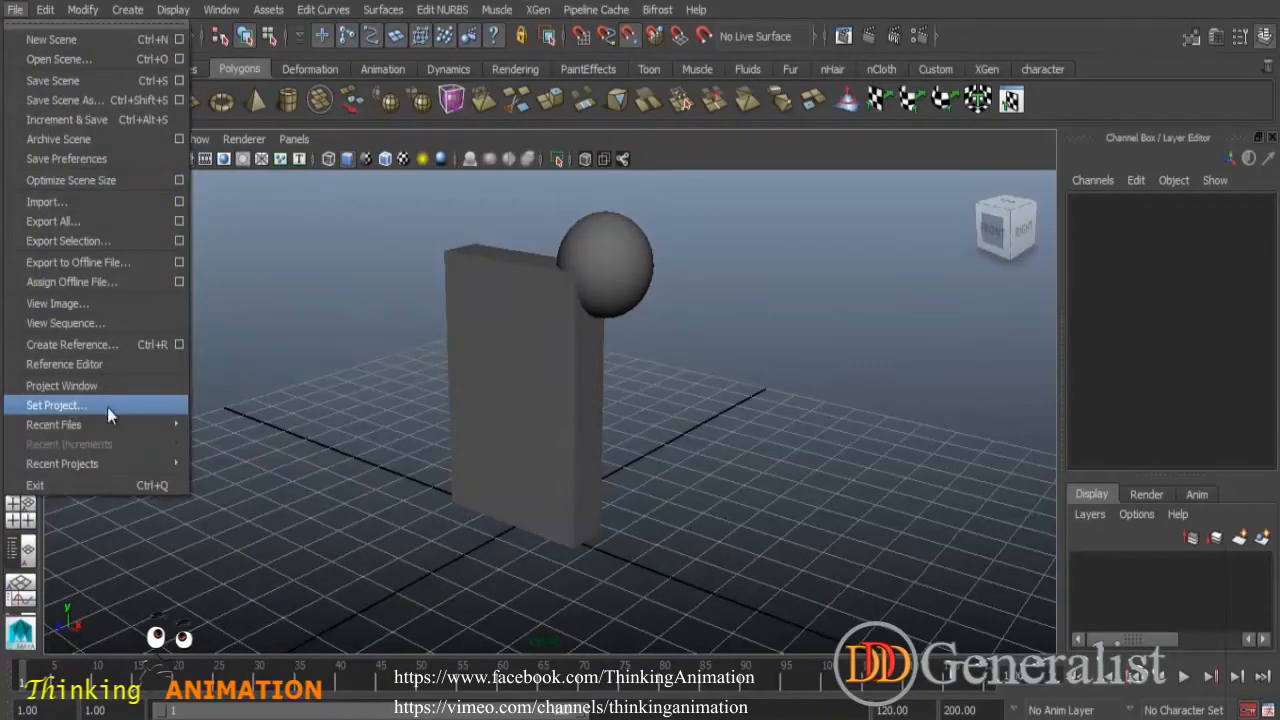
mouse_move(61, 411)
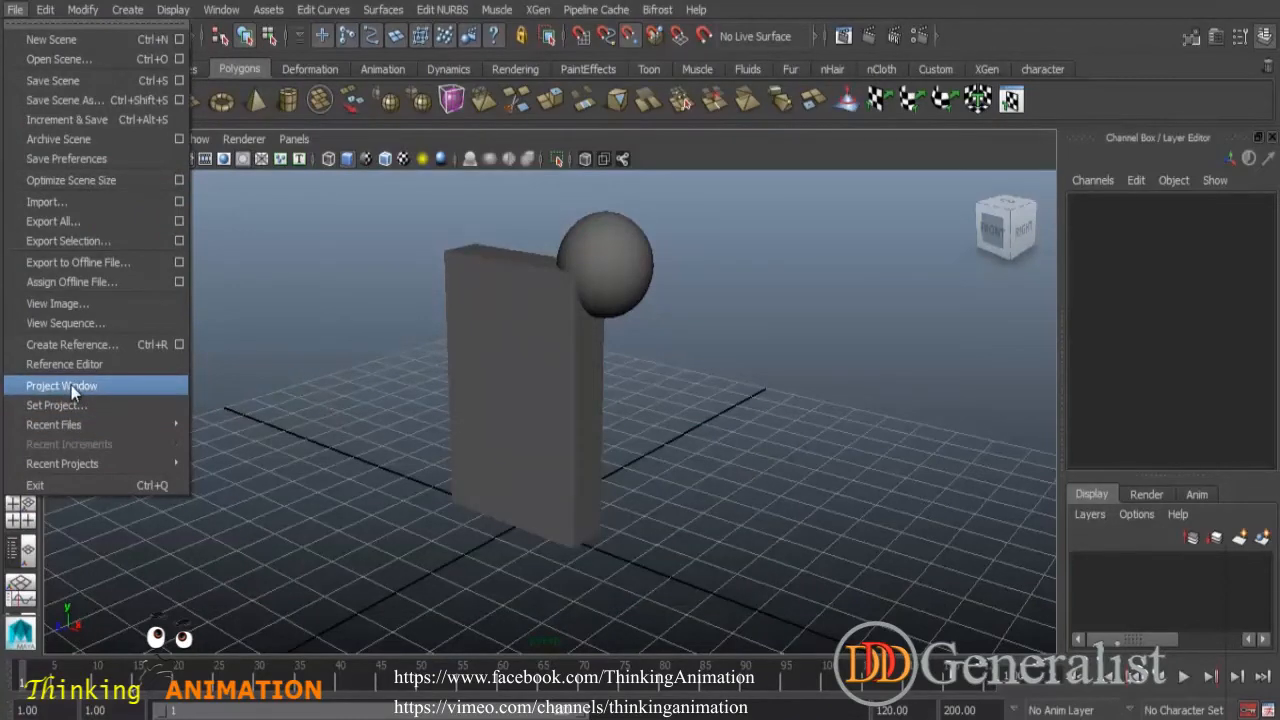
left_click(71, 385)
left_click_drag(647, 250, 491, 43)
left_click(772, 92)
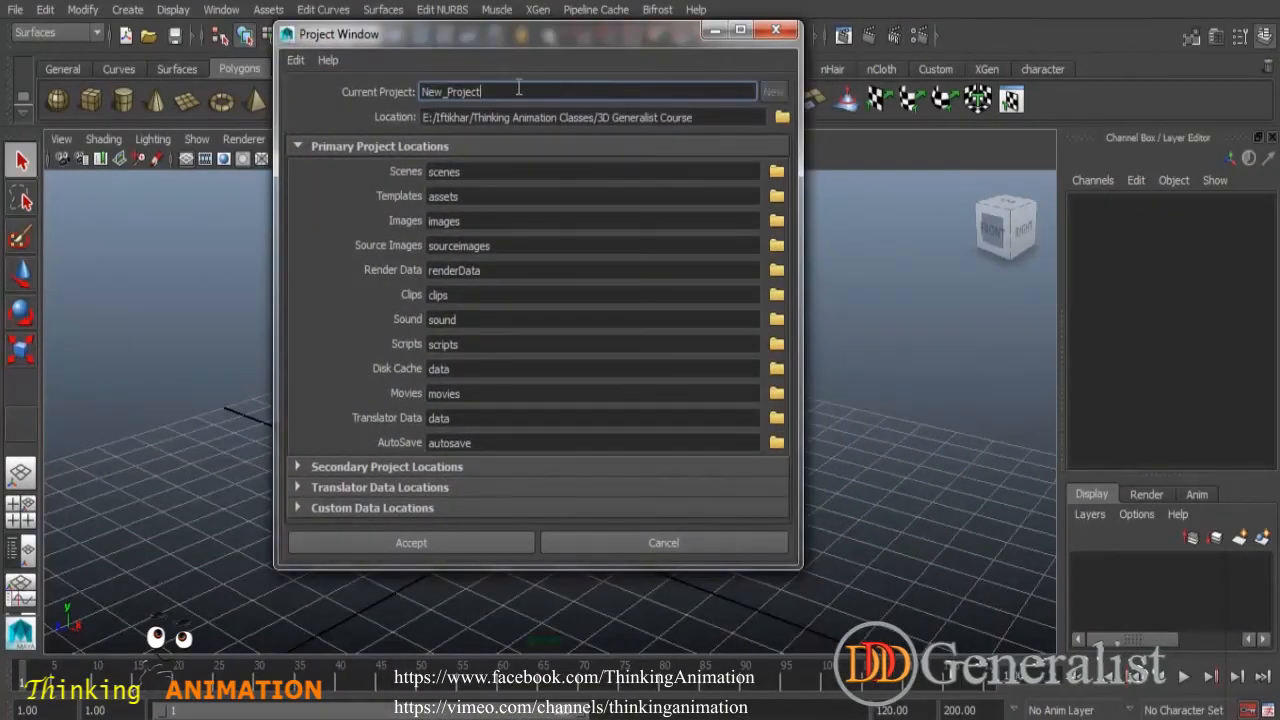
left_click_drag(519, 89, 388, 86)
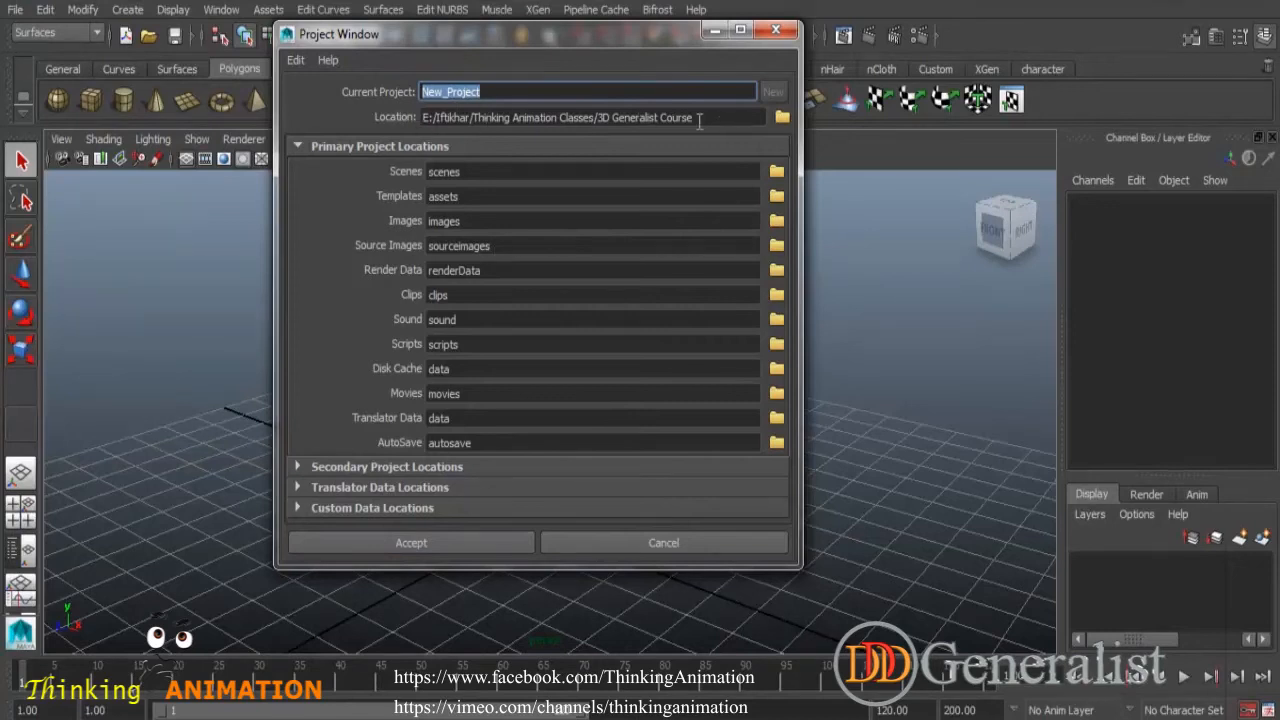
left_click(673, 545)
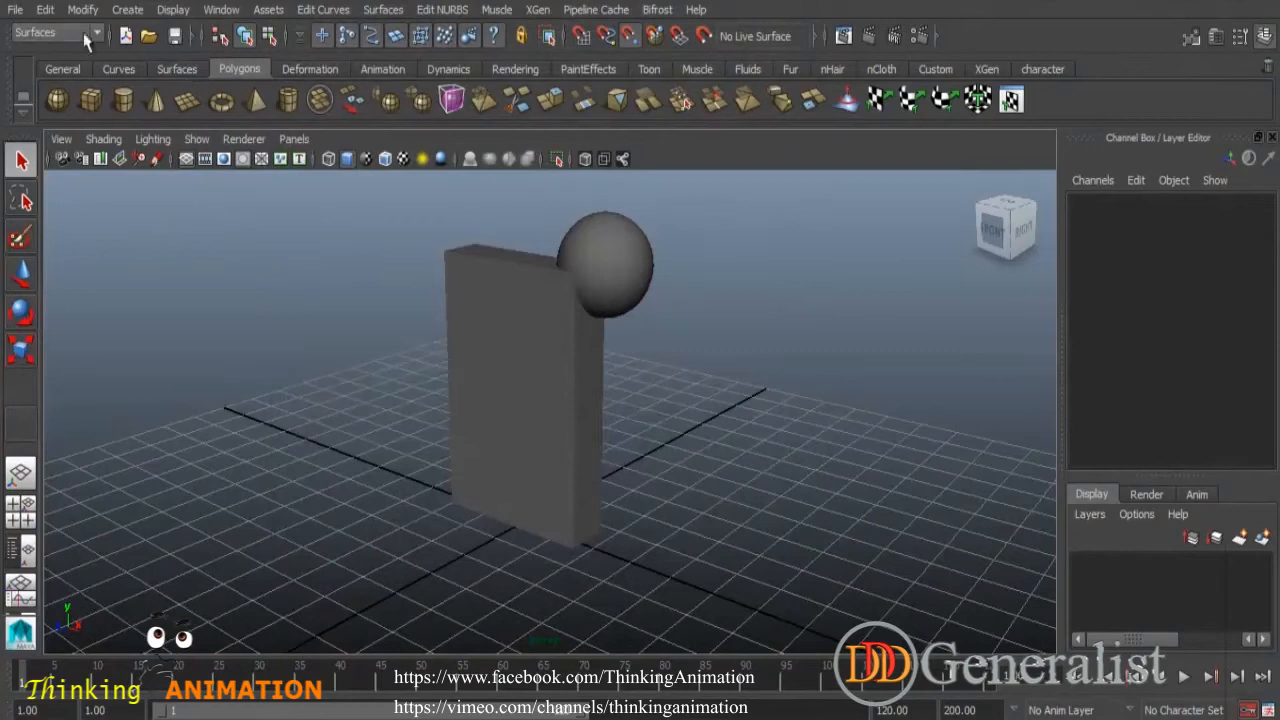
- Set the project to the 3D_Generalist folder
left_click(15, 9)
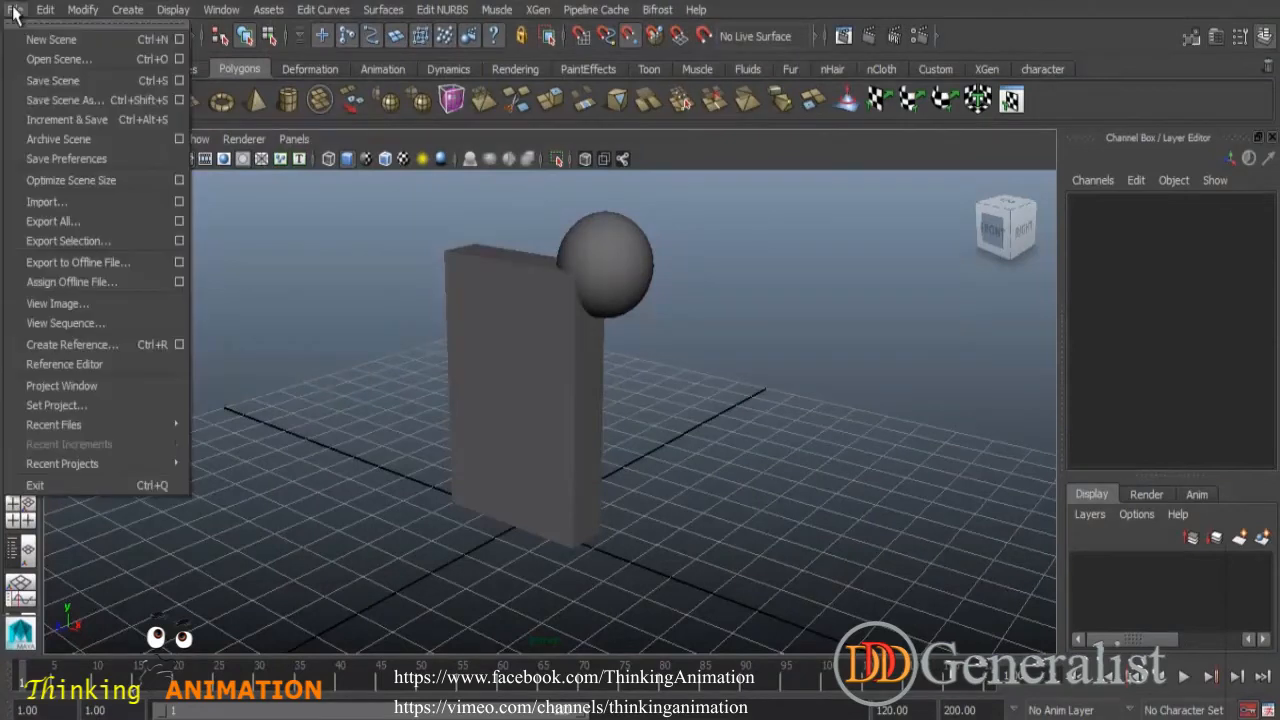
left_click(52, 406)
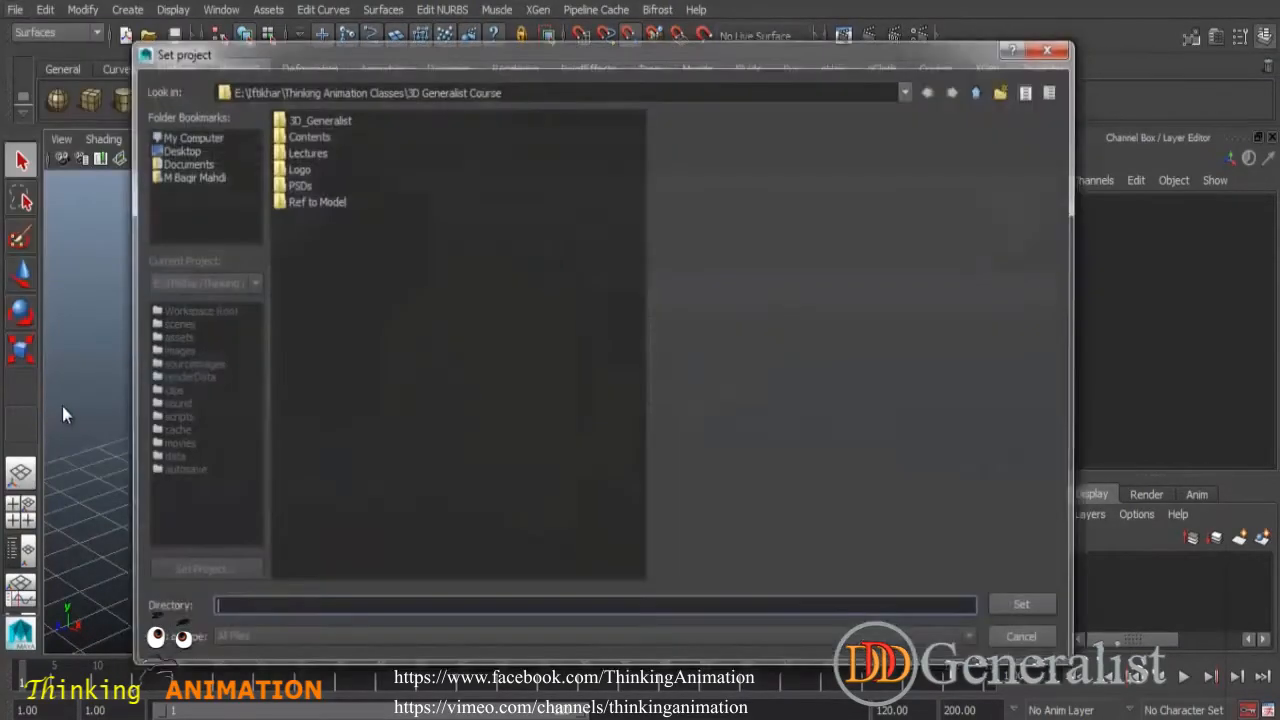
left_click(324, 117)
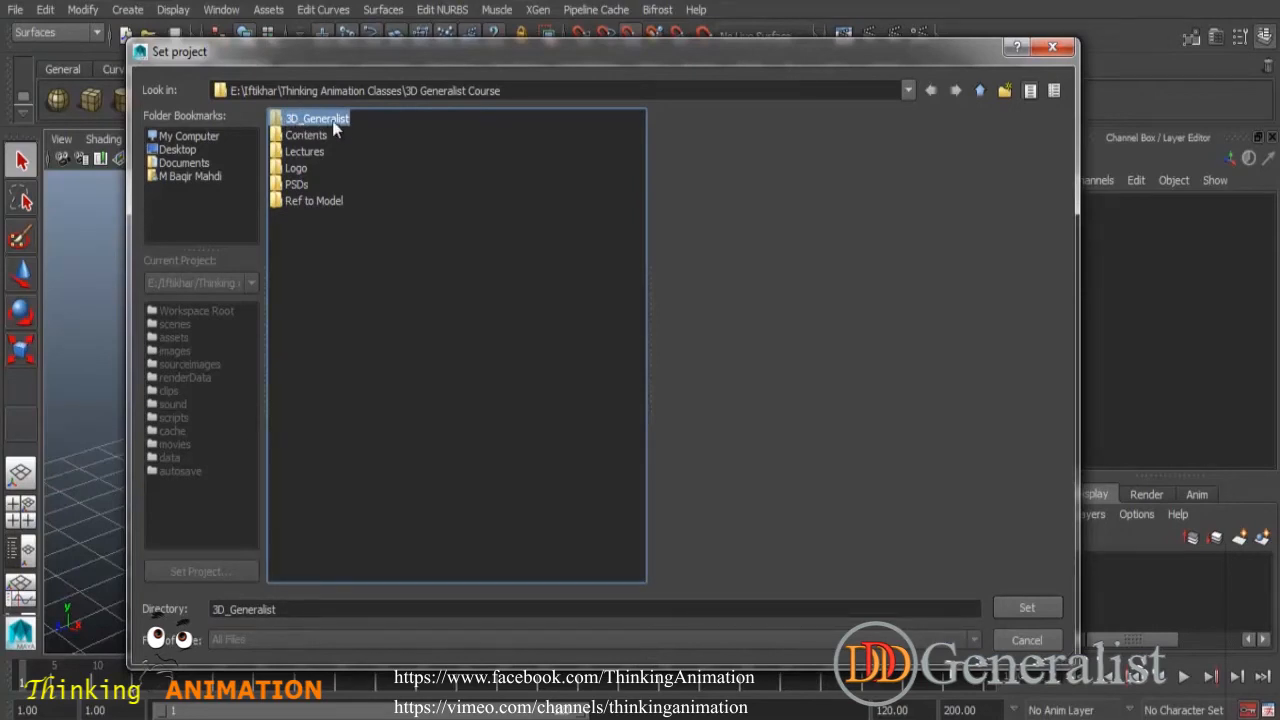
left_click(1040, 607)
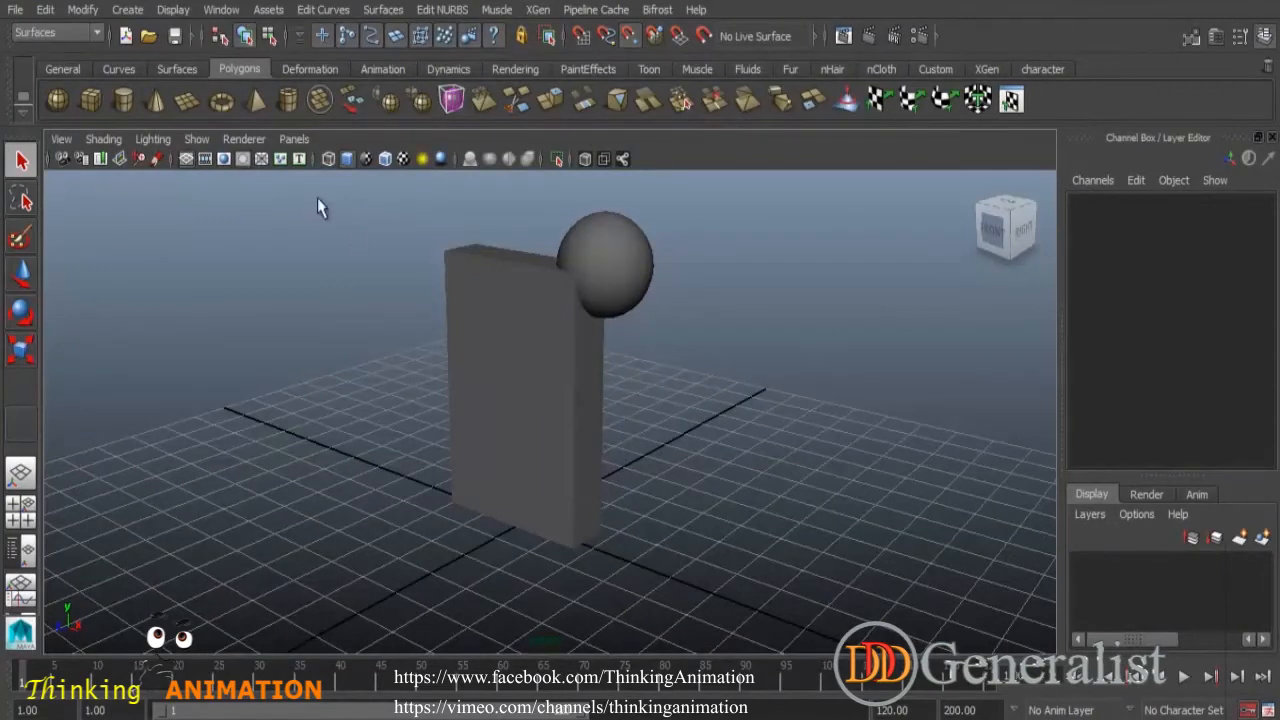
- Open the Open Scene dialog to look at the project's scenes folder, then cancel it
left_click(16, 12)
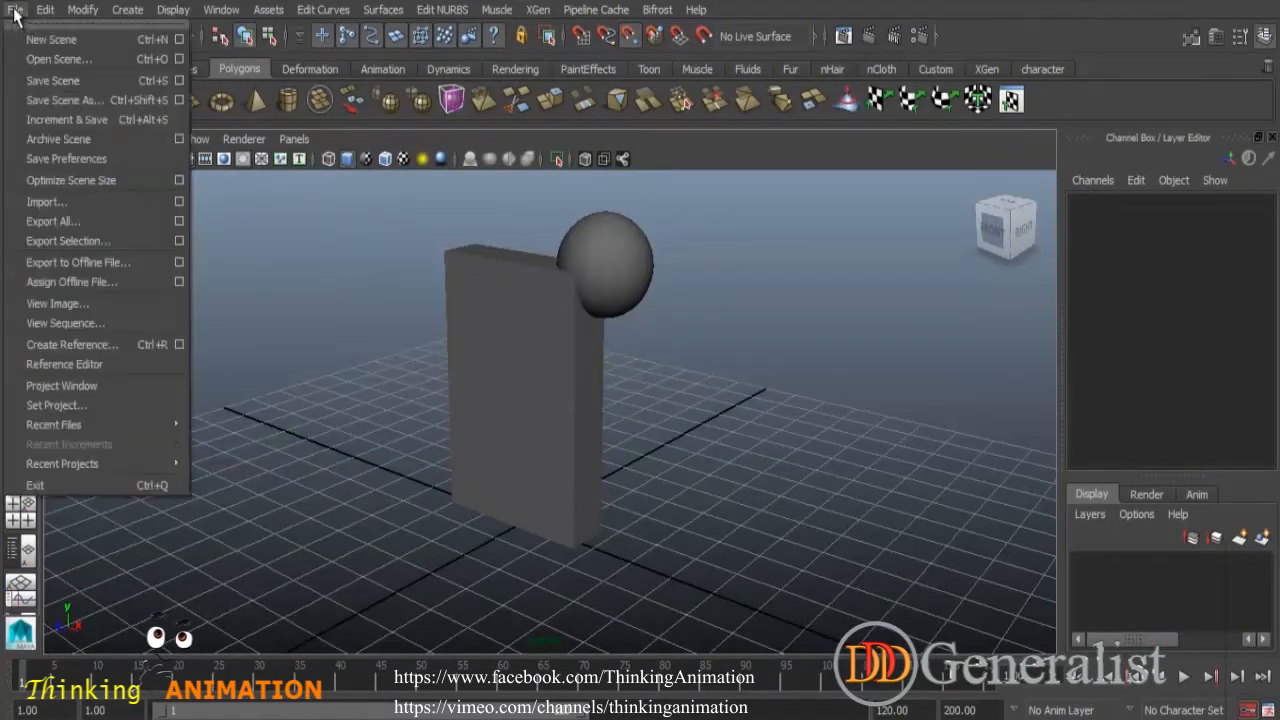
left_click(41, 54)
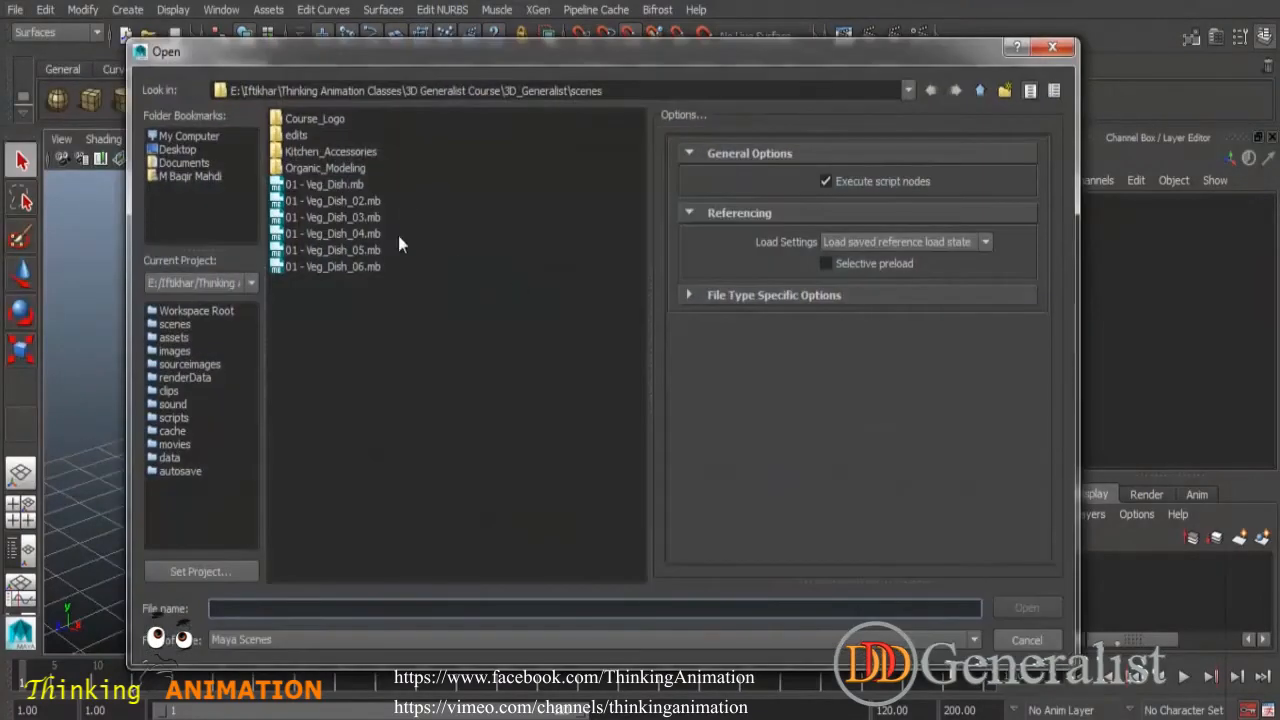
left_click(603, 92)
left_click_drag(603, 92, 572, 93)
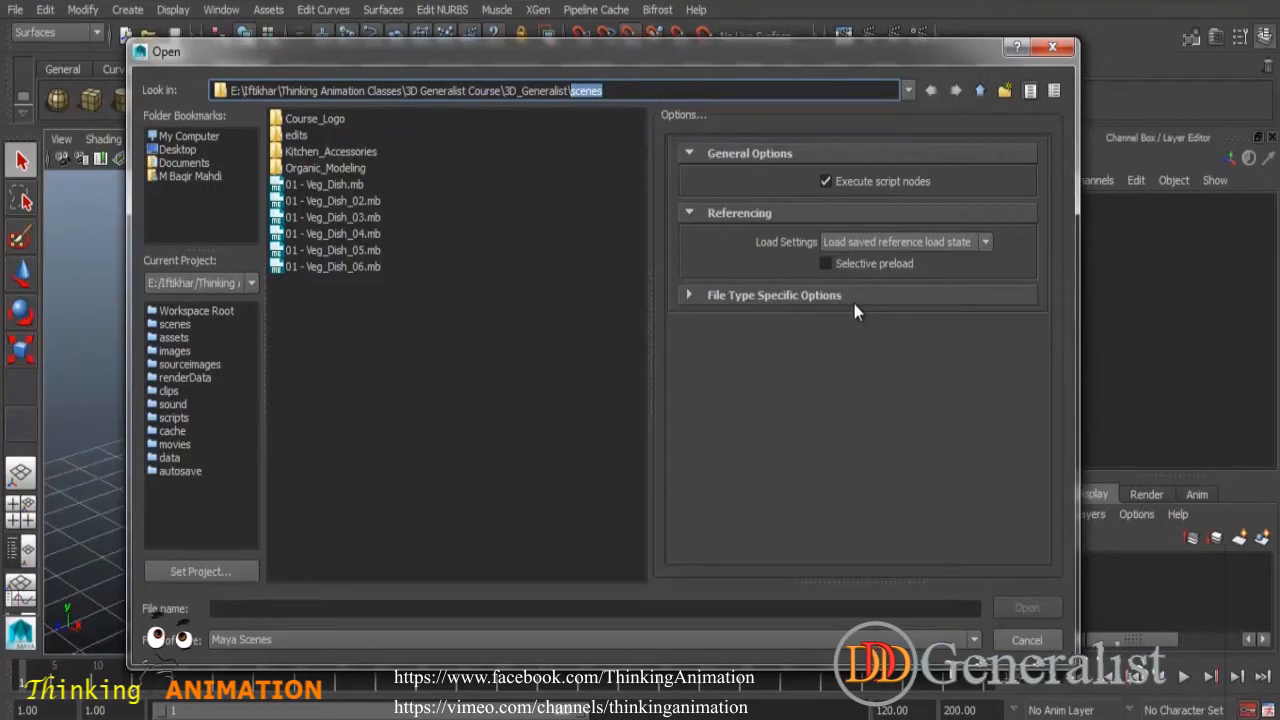
left_click(1040, 650)
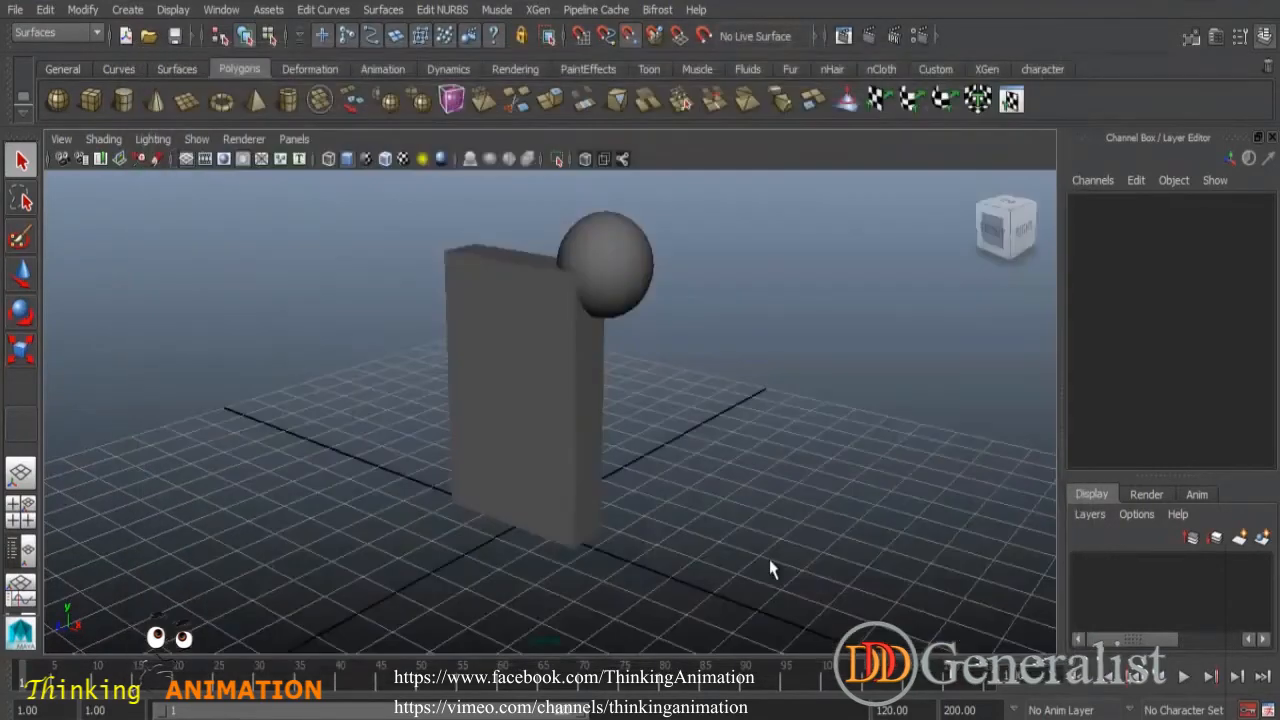
- Zoom out the view and select the column to inspect its channel values
scroll(762, 440, "down", 3)
mouse_move(692, 455)
left_mouse_down("alt")
mouse_move(714, 429)
mouse_move(700, 443)
left_mouse_up("alt")
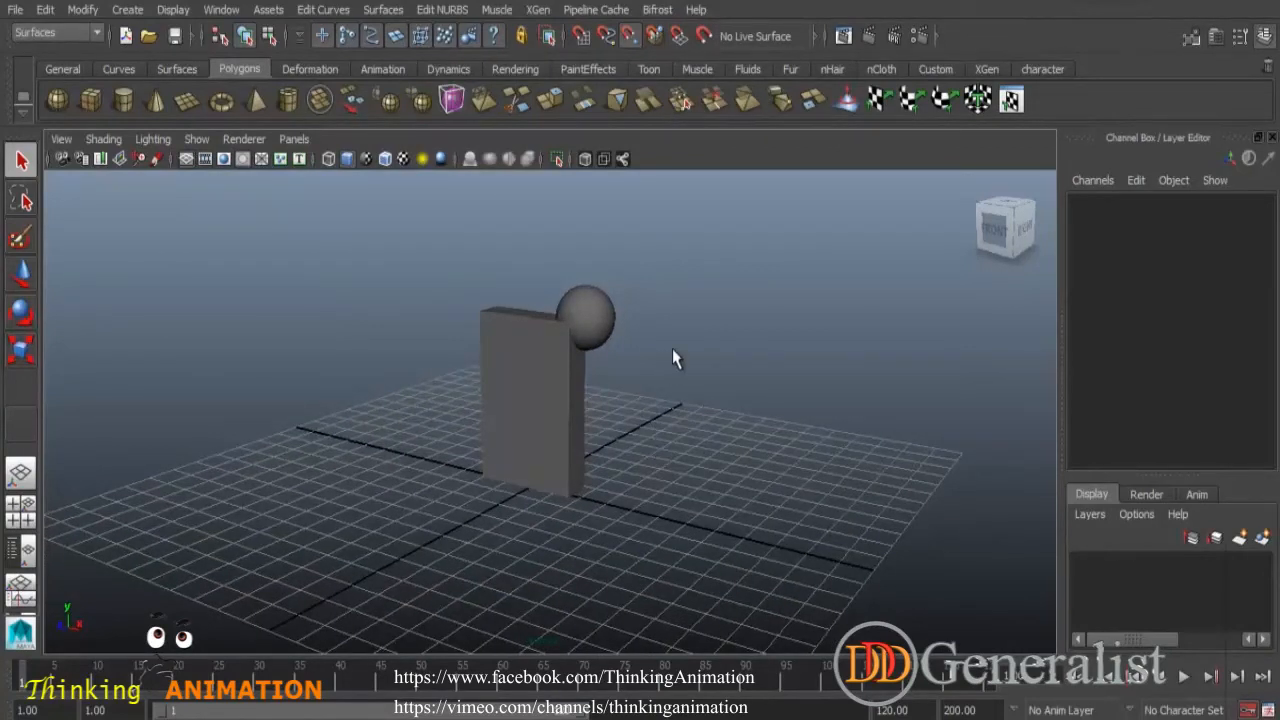
left_click(600, 326)
left_click(588, 335)
left_click(592, 332)
left_click(586, 330)
left_click(588, 325)
left_click(544, 345)
left_click(590, 325)
left_click(570, 355)
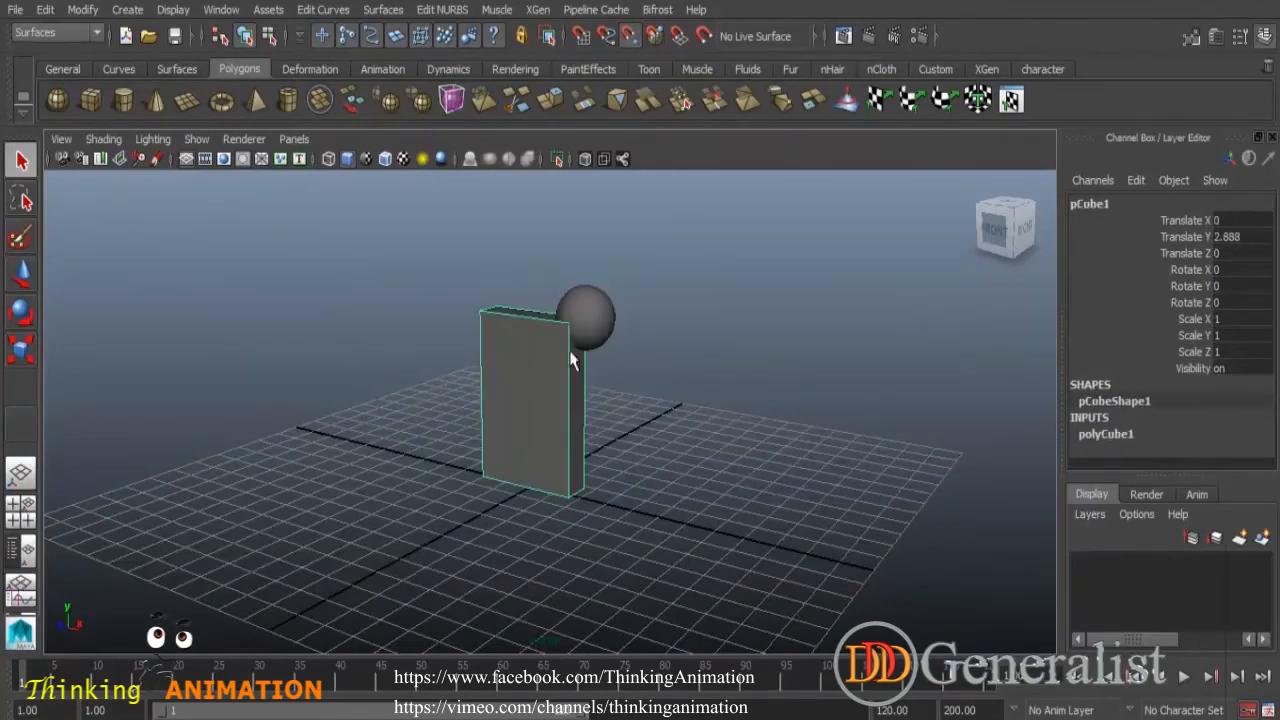
- Orbit around the column and sphere to view them from another angle, then deselect
scroll(732, 473, "up", 3)
left_click_drag(732, 473, 587, 464, "alt")
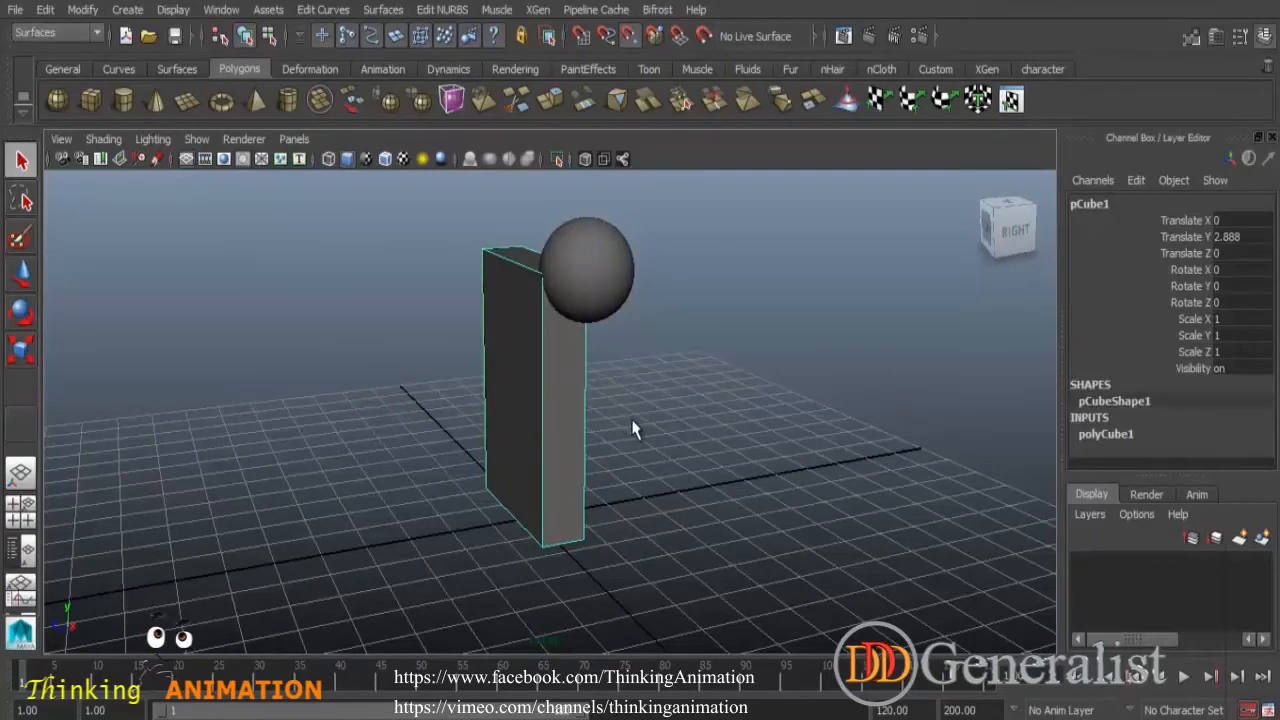
left_click(666, 371)
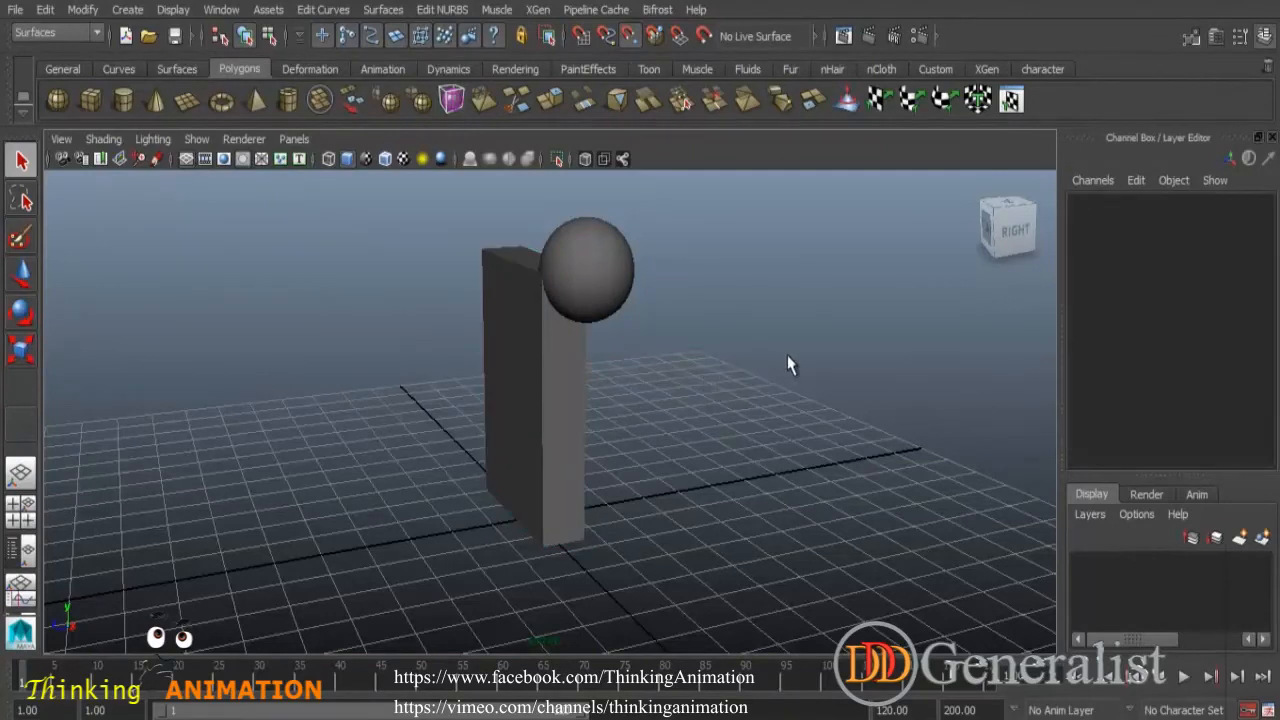
left_click_drag(728, 425, 706, 410, "alt")
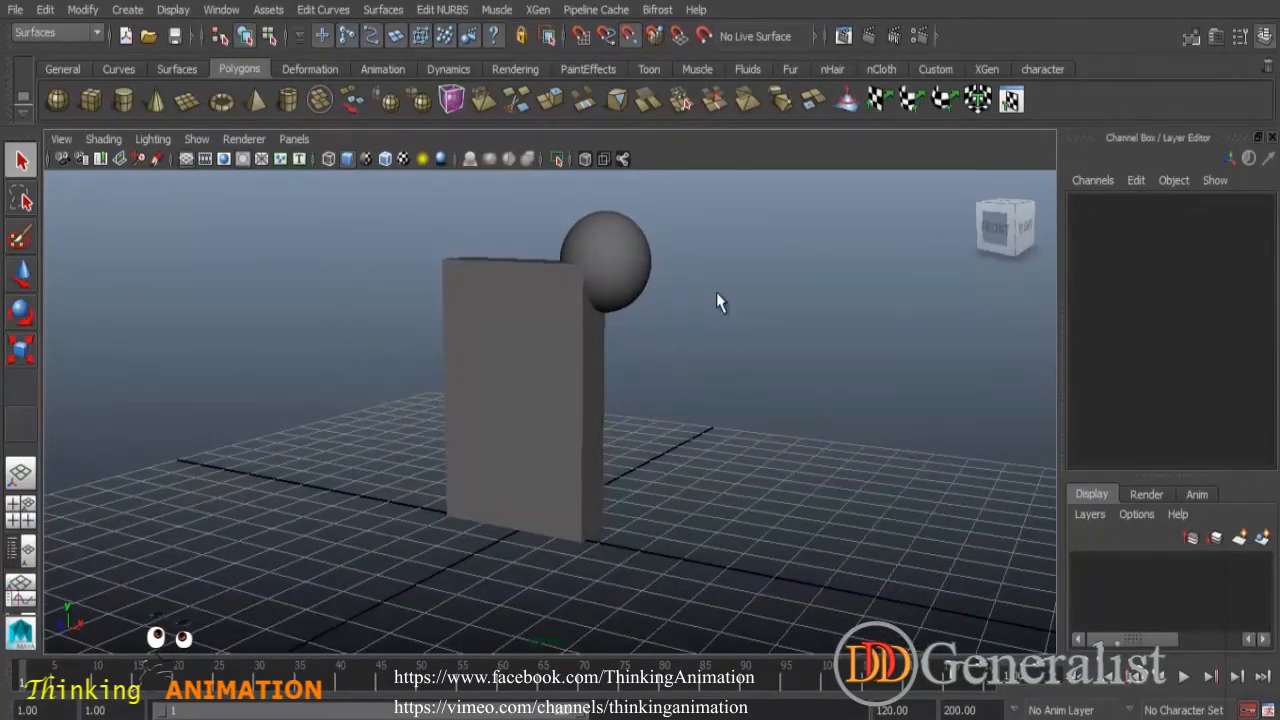
- Select the sphere and create a new display layer containing it
left_click(623, 246)
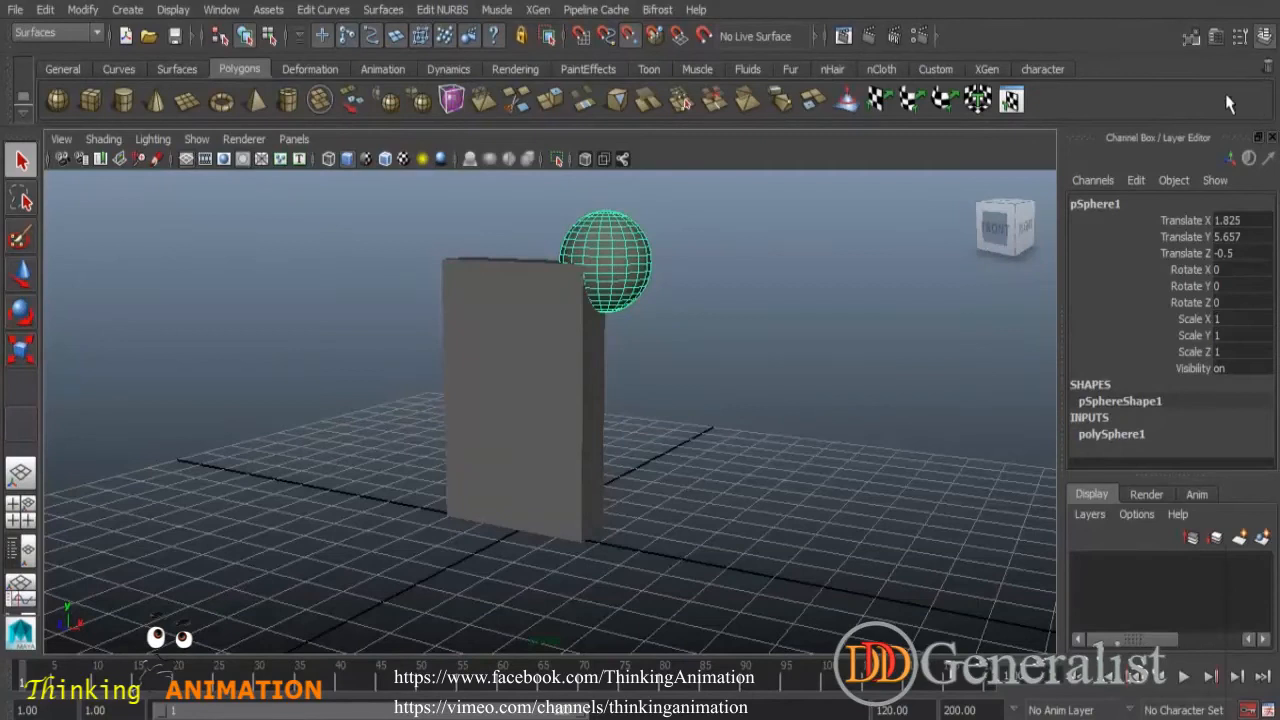
left_click(1265, 37)
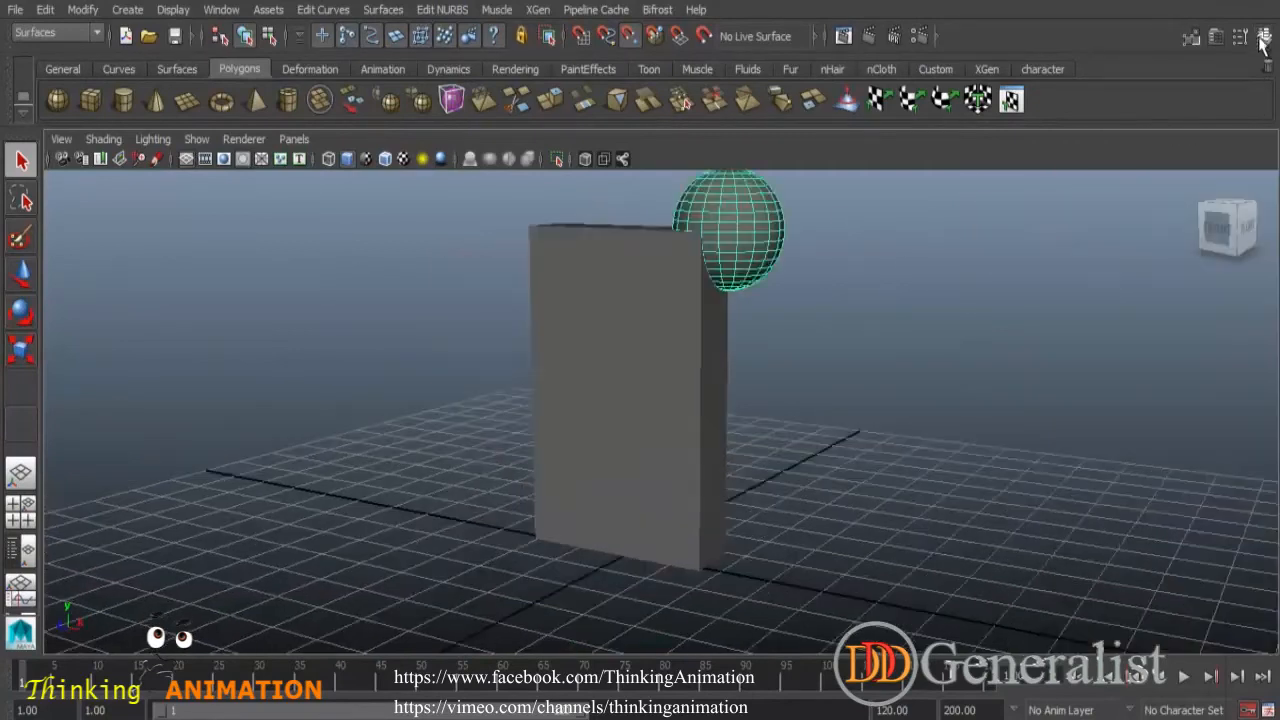
left_click(1265, 37)
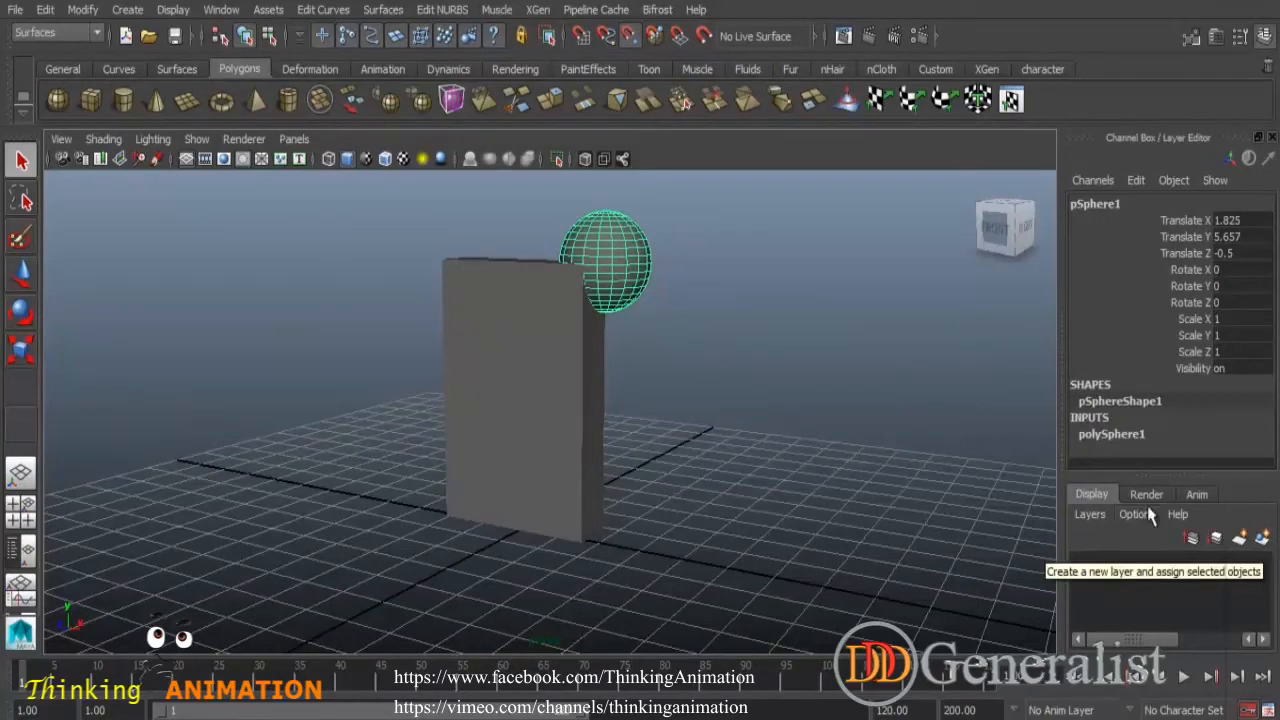
left_click(1263, 540)
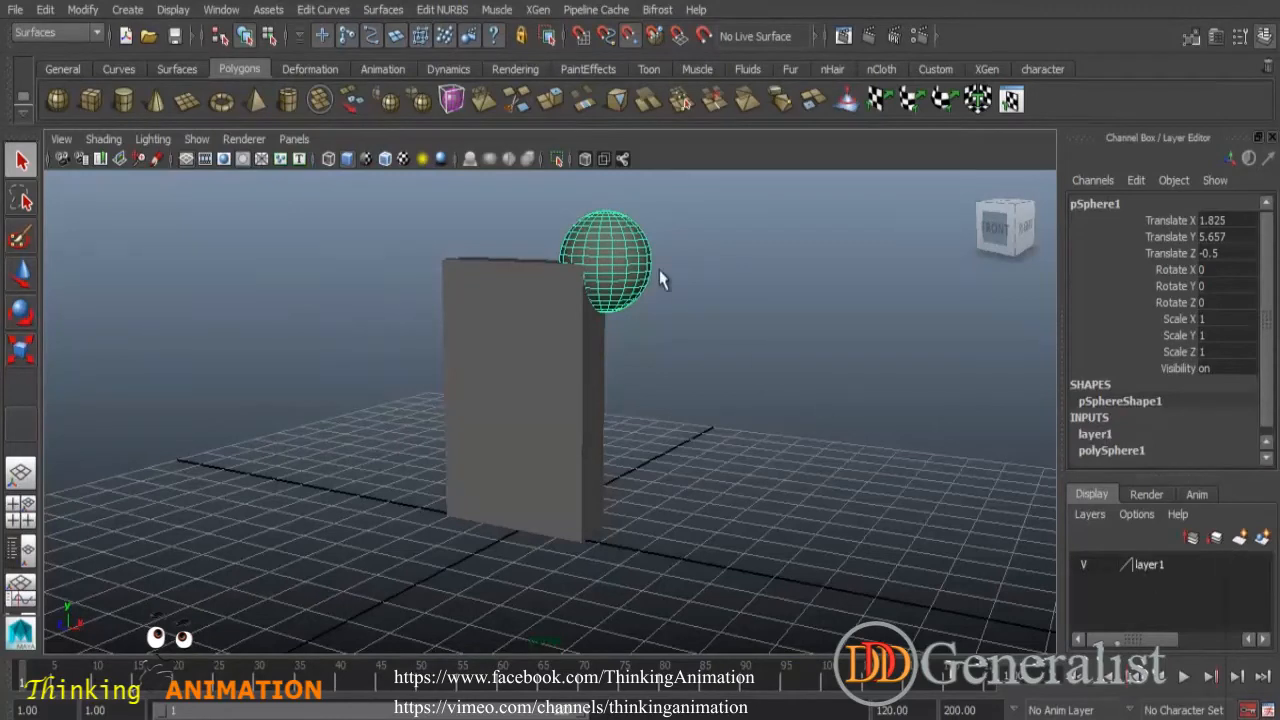
- Toggle the new layer's visibility off and back on, then reselect the sphere
left_click(1086, 567)
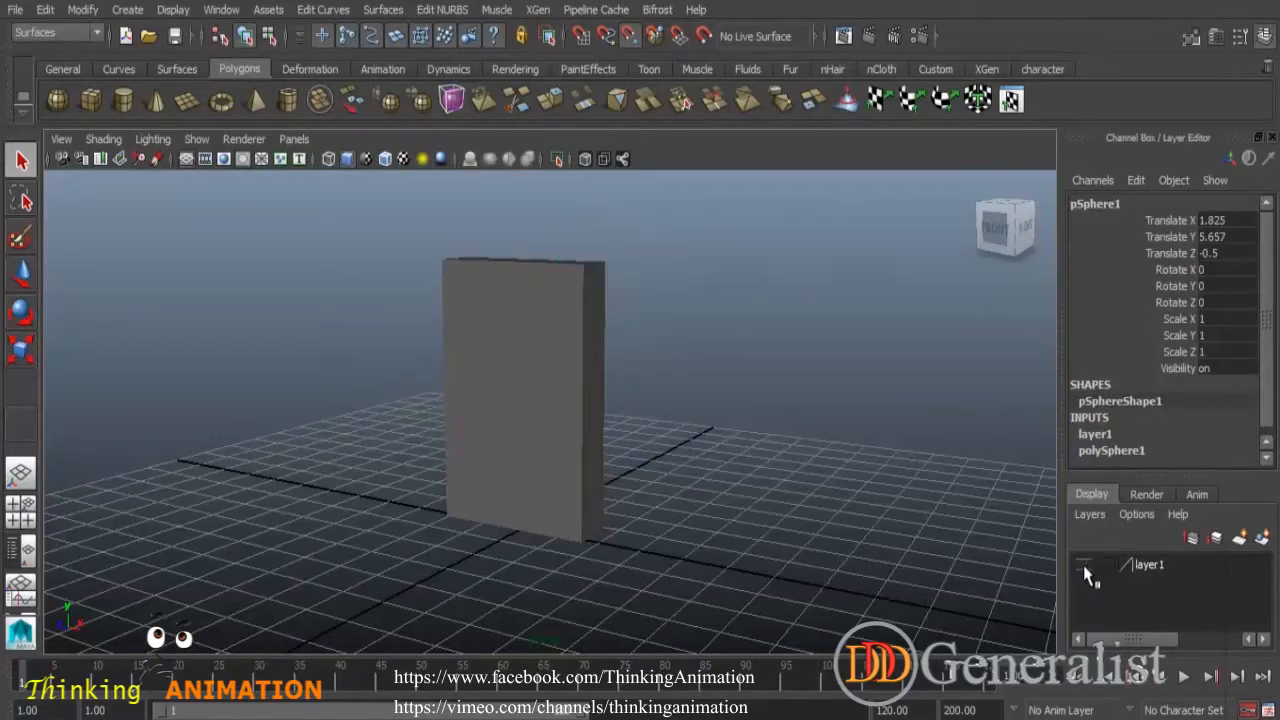
left_click(1084, 566)
left_click(653, 270)
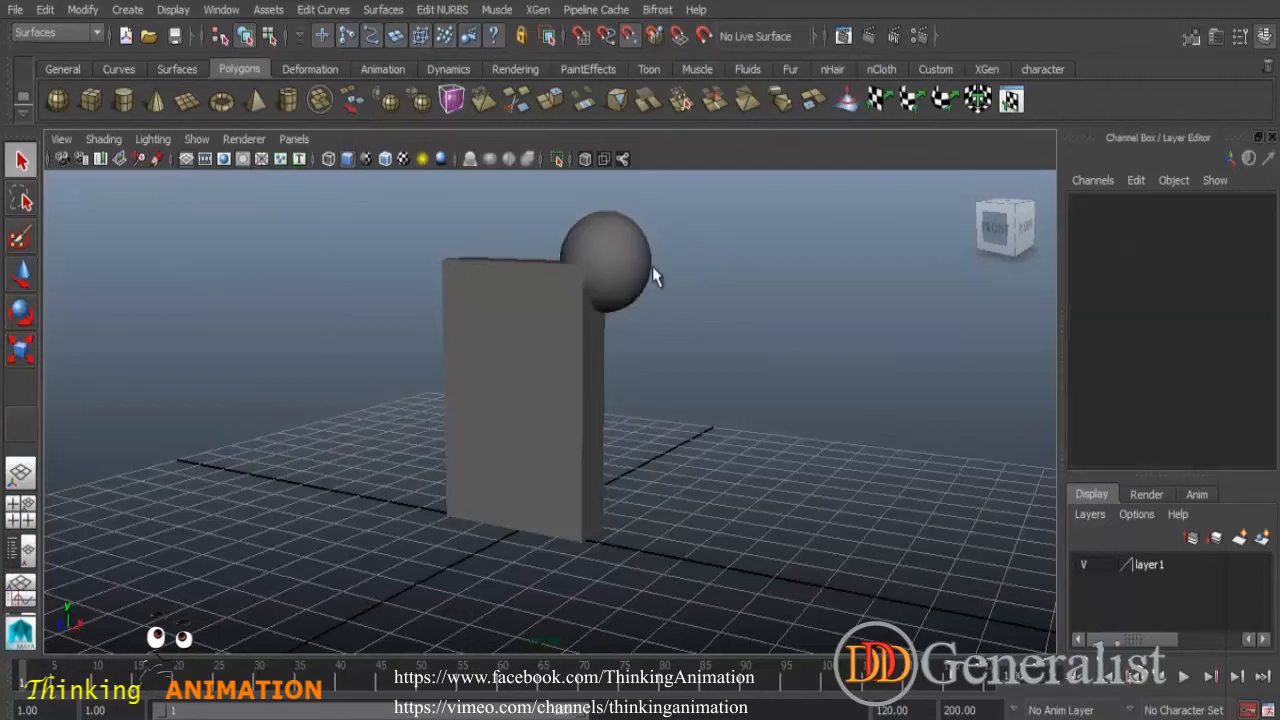
left_click(636, 255)
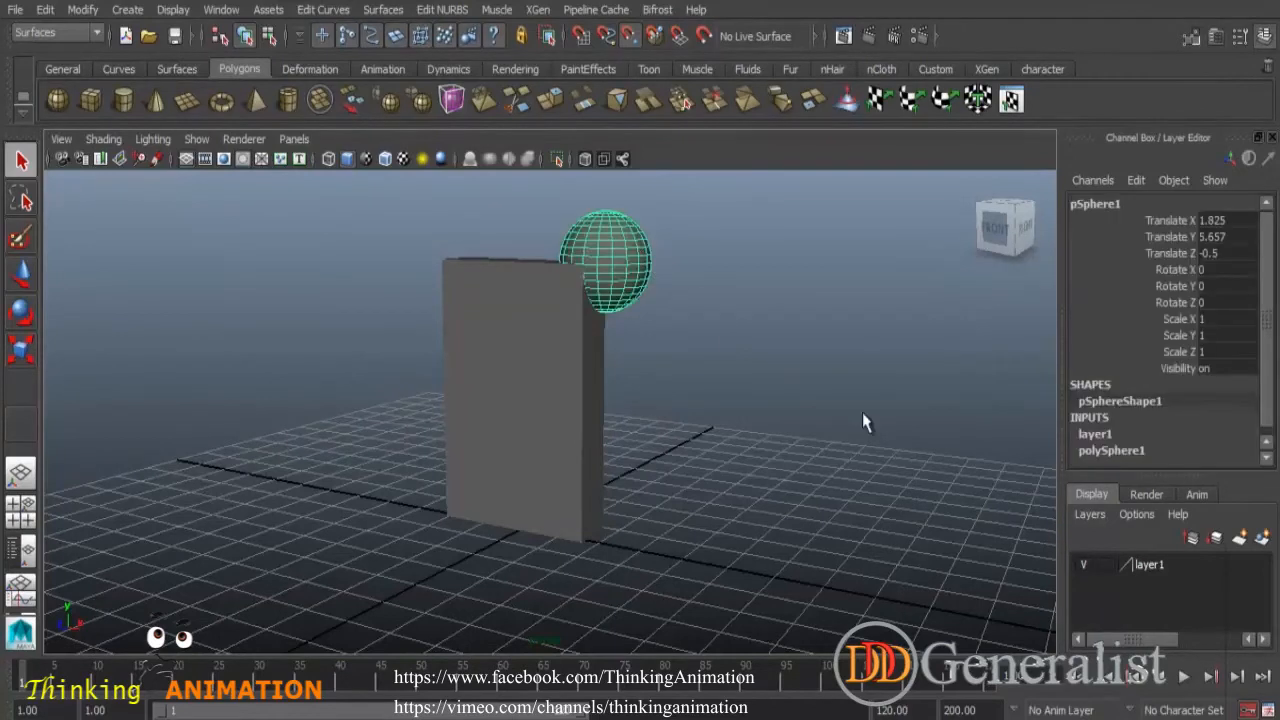
- Rename the sphere's layer to Sphere_L and give it a blue colour
double_click(1150, 565)
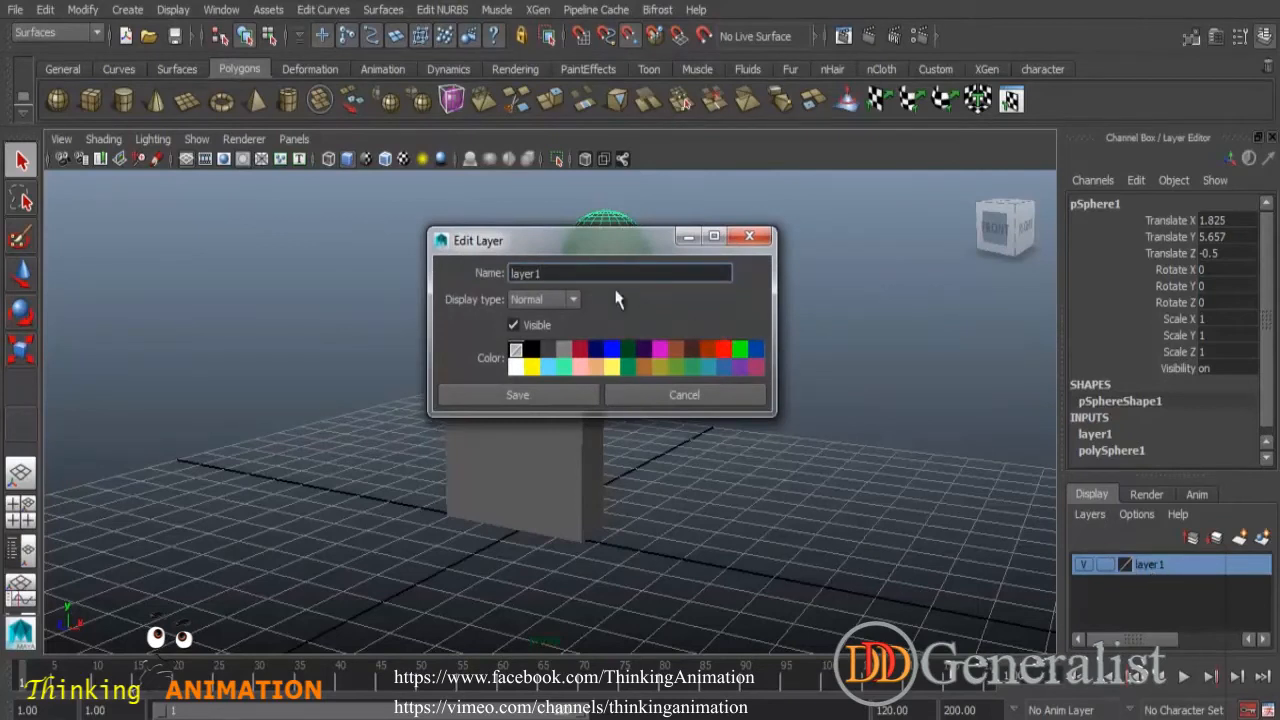
double_click(536, 273)
type("Sp")
left_click(611, 350)
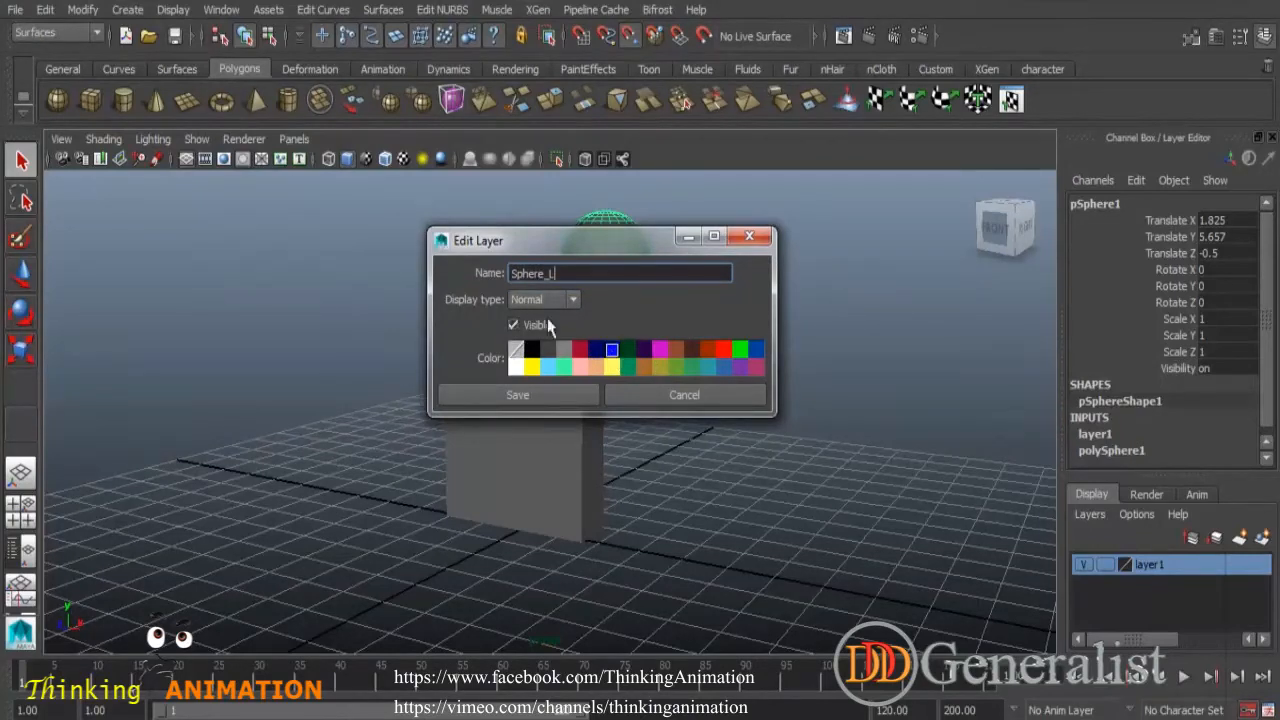
left_click(517, 395)
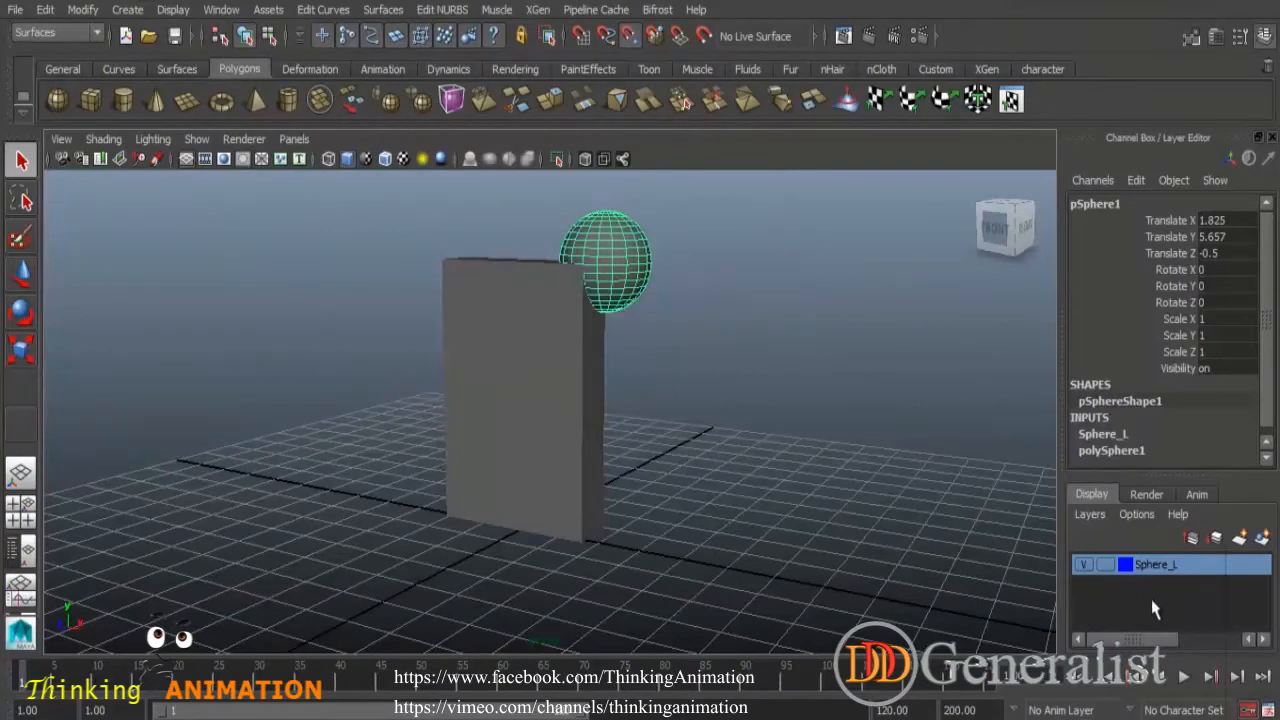
- Create a new empty display layer named Box_L with a magenta colour
left_click(716, 417)
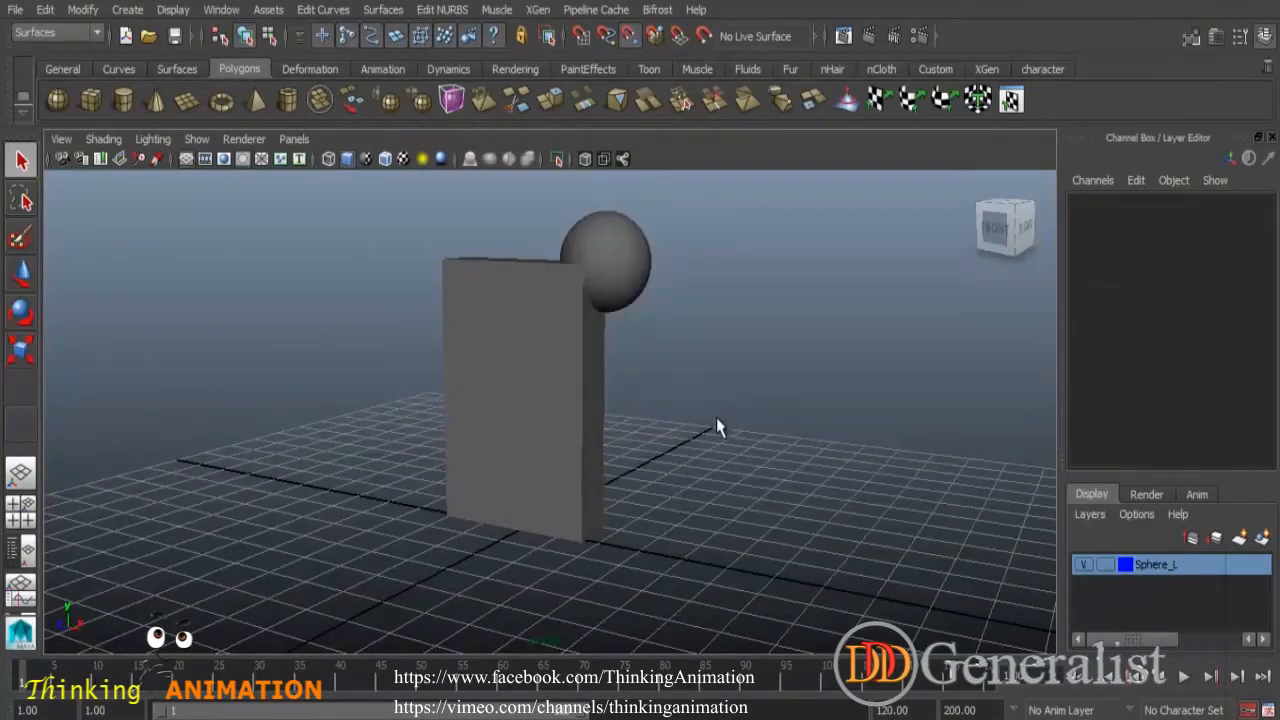
left_click(562, 350)
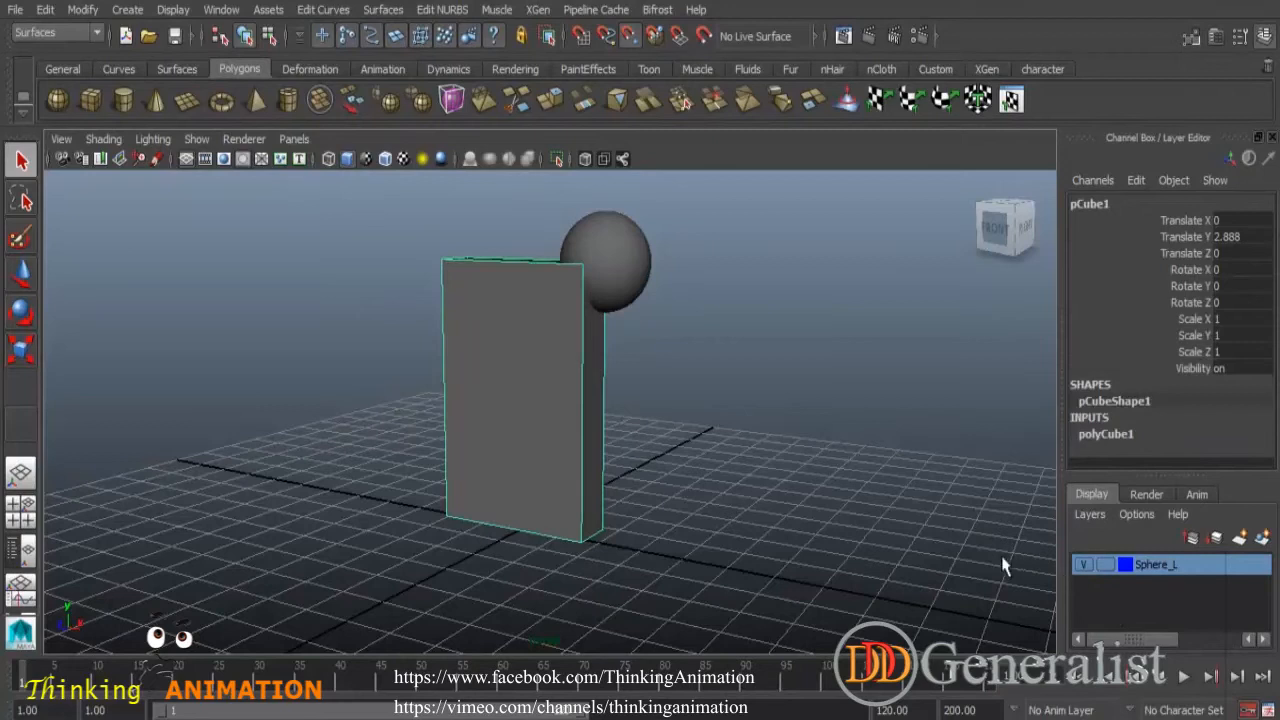
left_click(730, 450)
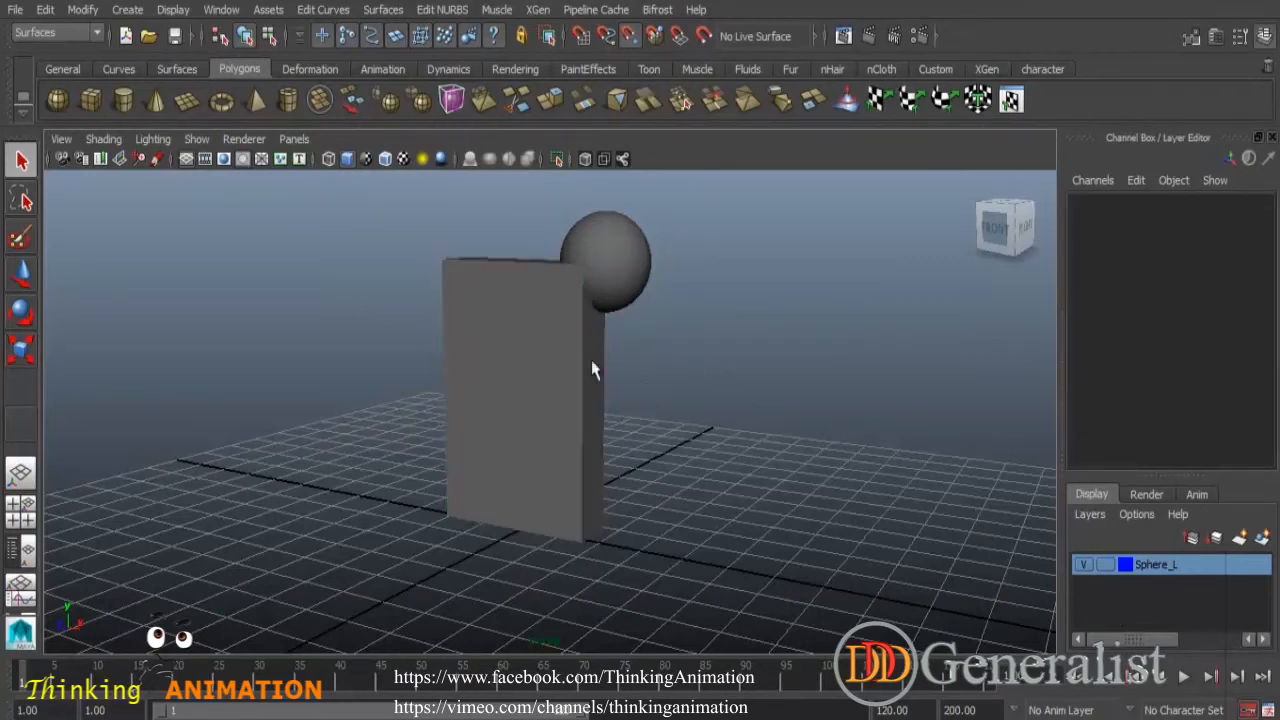
left_click(1241, 539)
double_click(1152, 566)
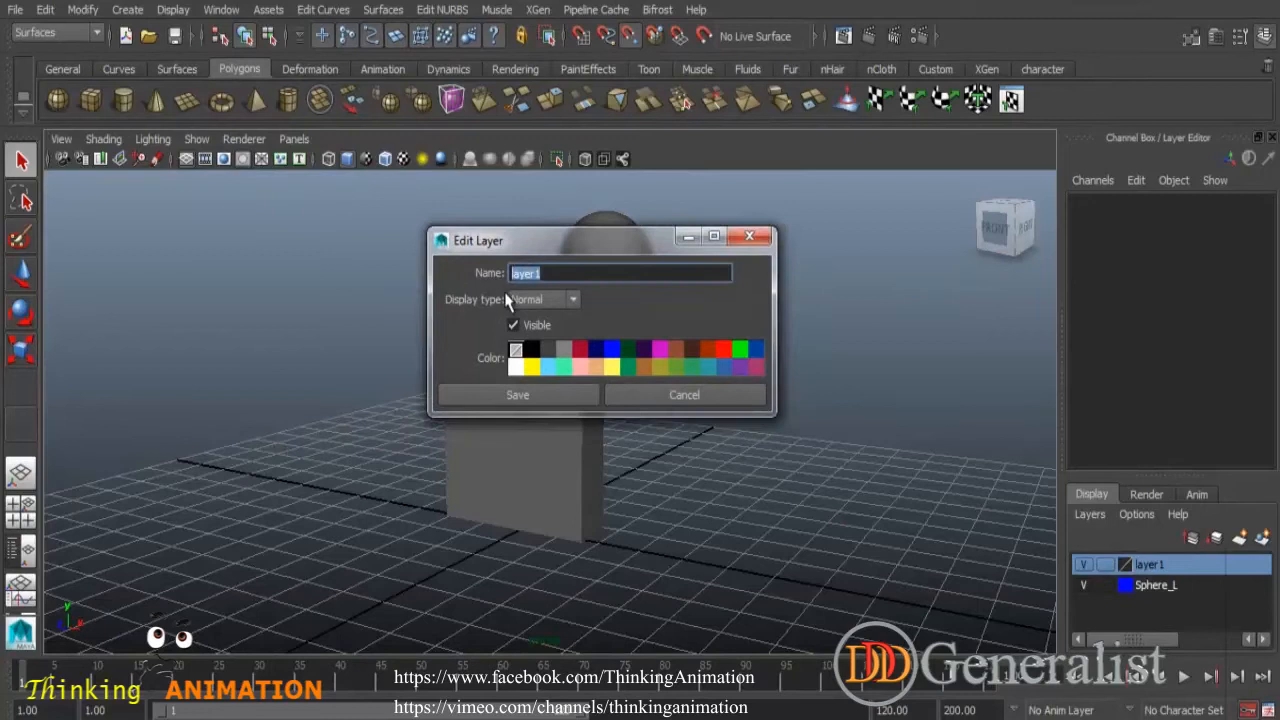
type("Box_L")
left_click(660, 350)
left_click(575, 395)
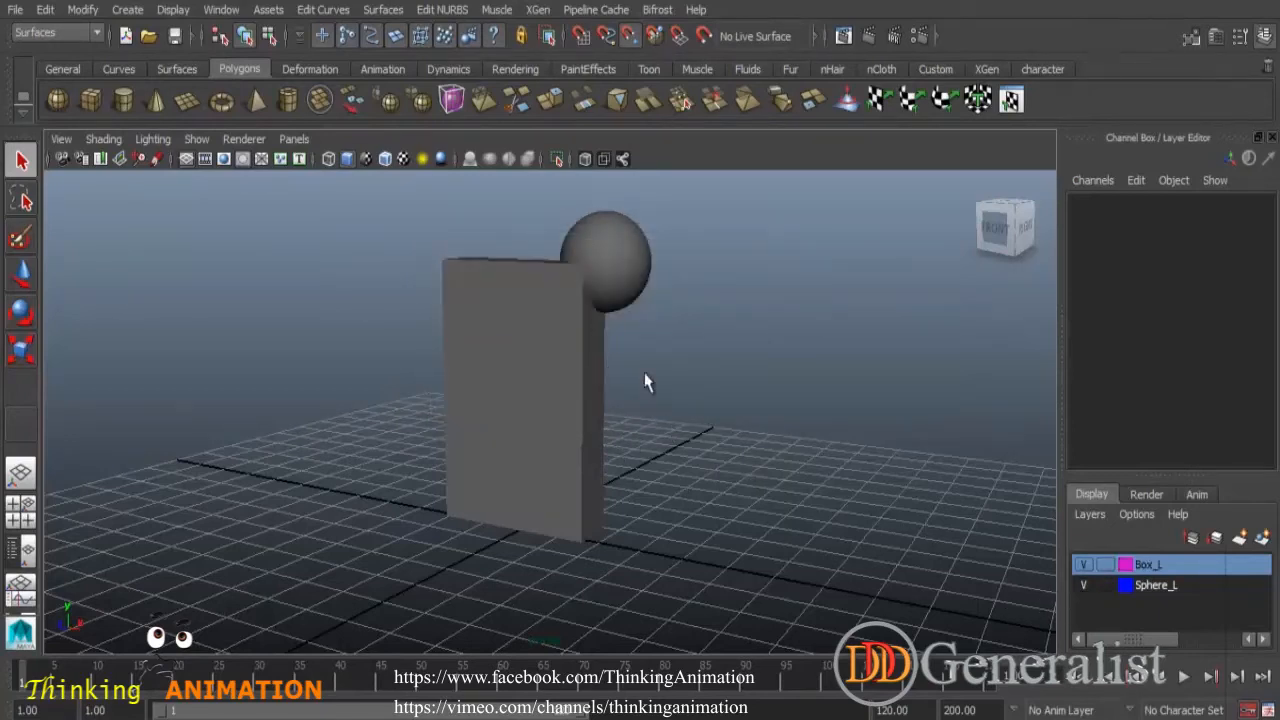
- Select the column and add it to the Box_L layer
left_click(458, 278)
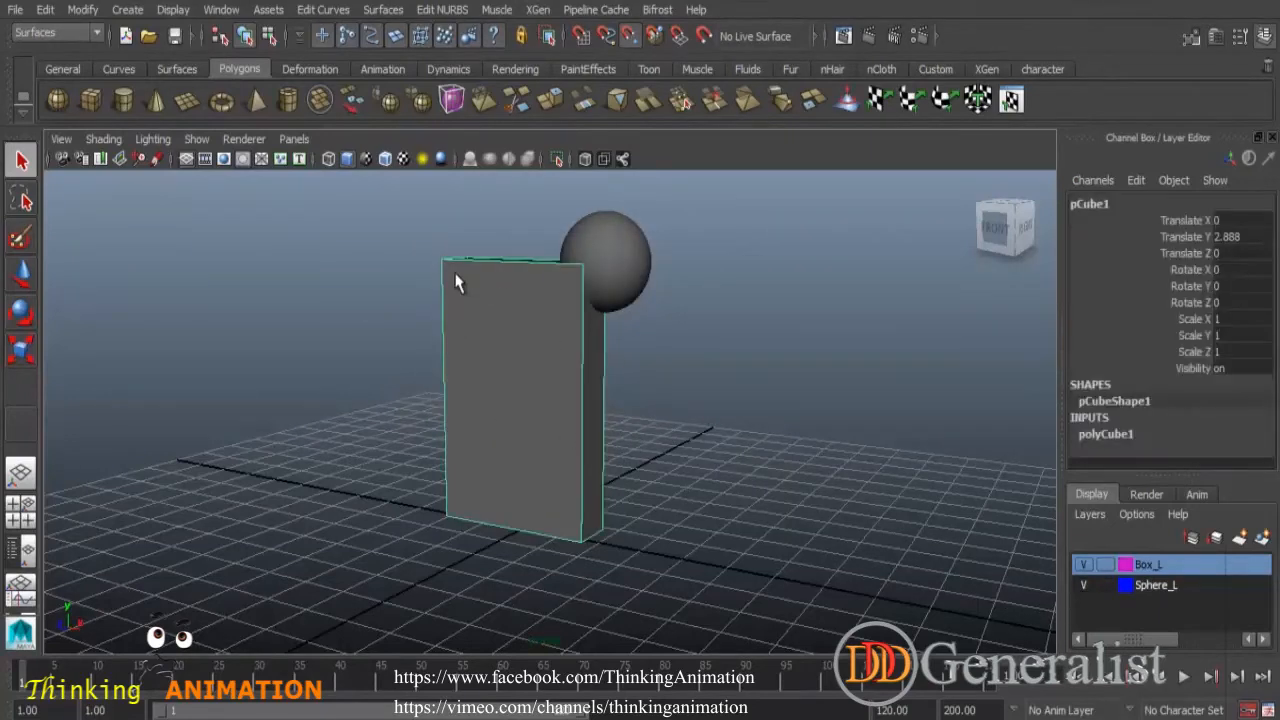
right_click(1149, 565)
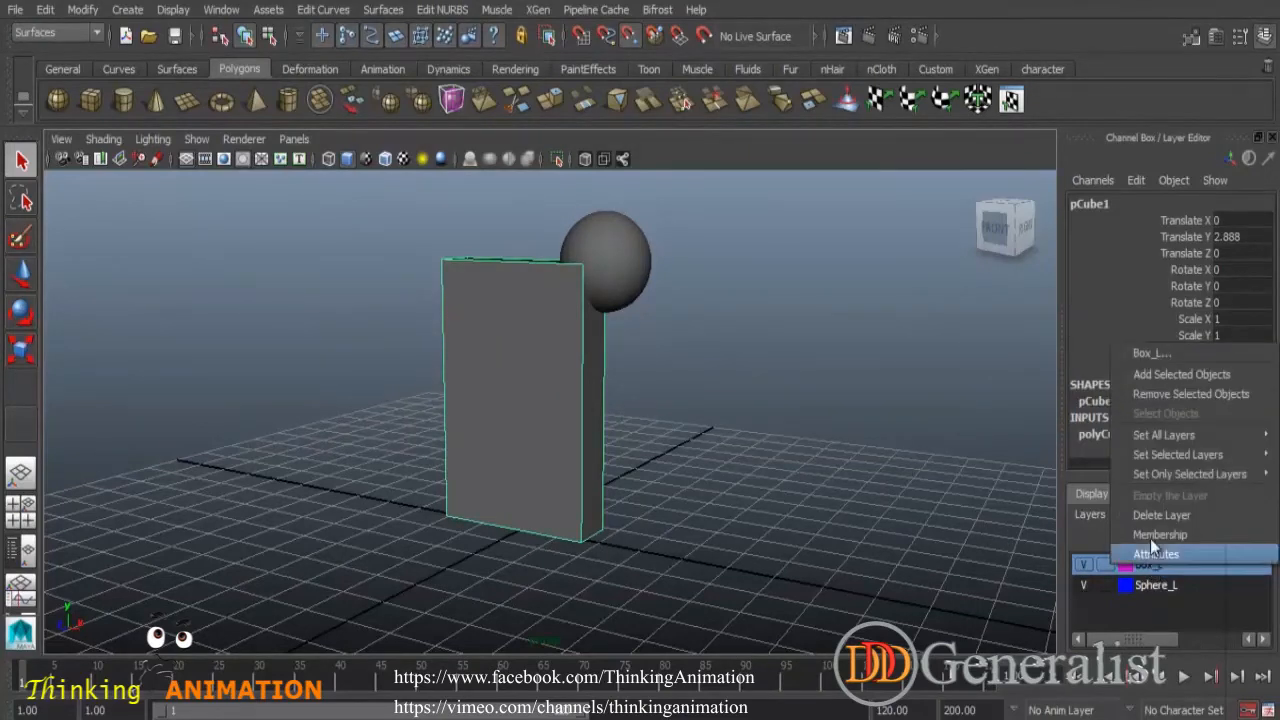
left_click(1152, 377)
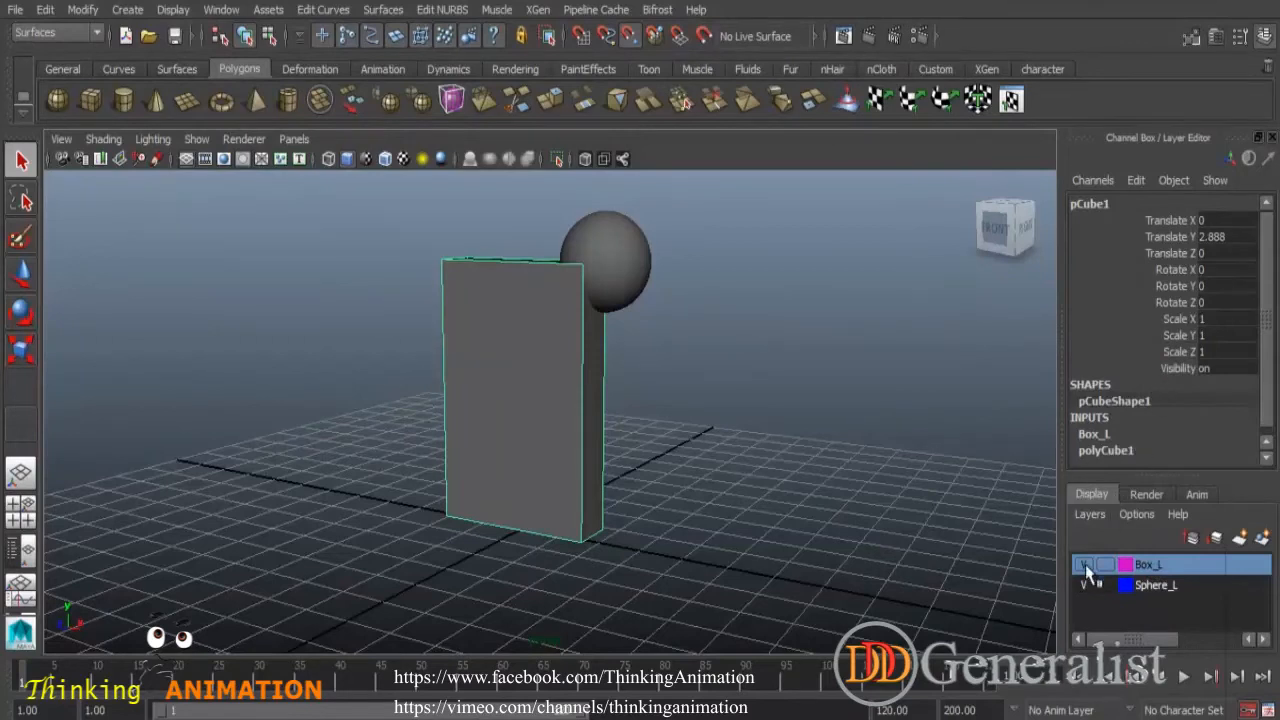
- Toggle the Box_L layer's visibility off and back on, then deselect the column
left_click(1084, 564)
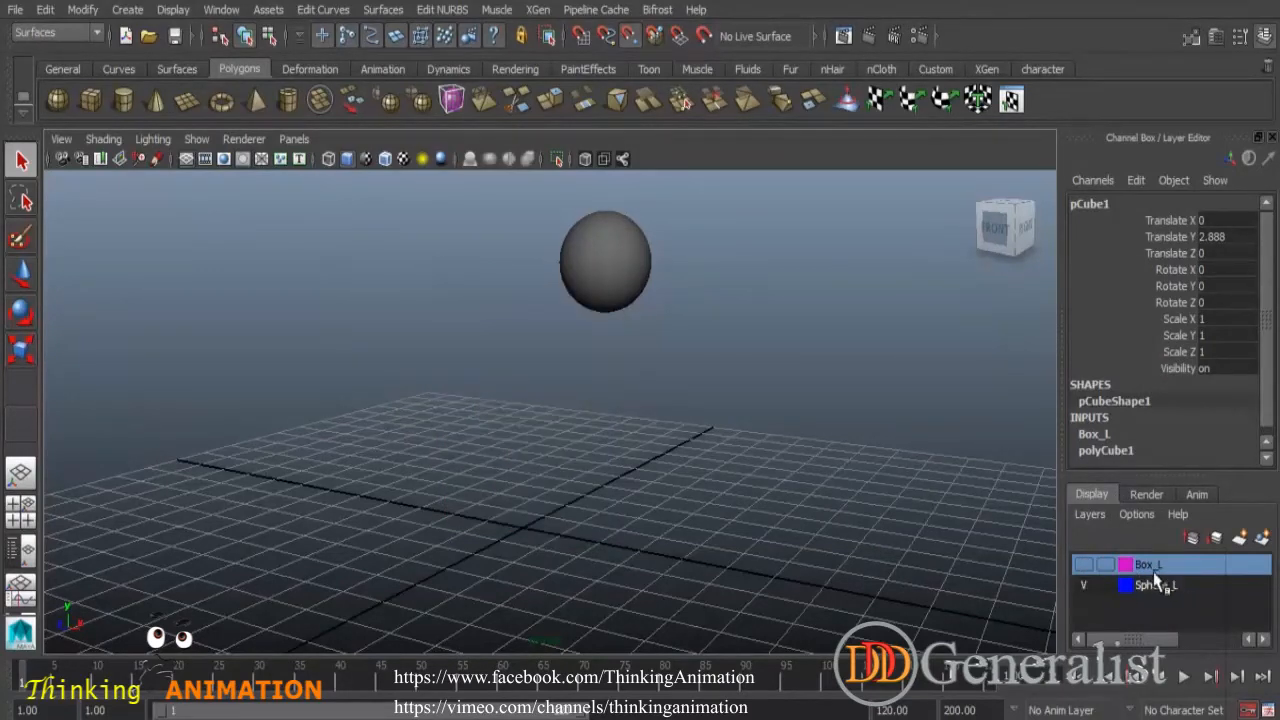
left_click(1084, 564)
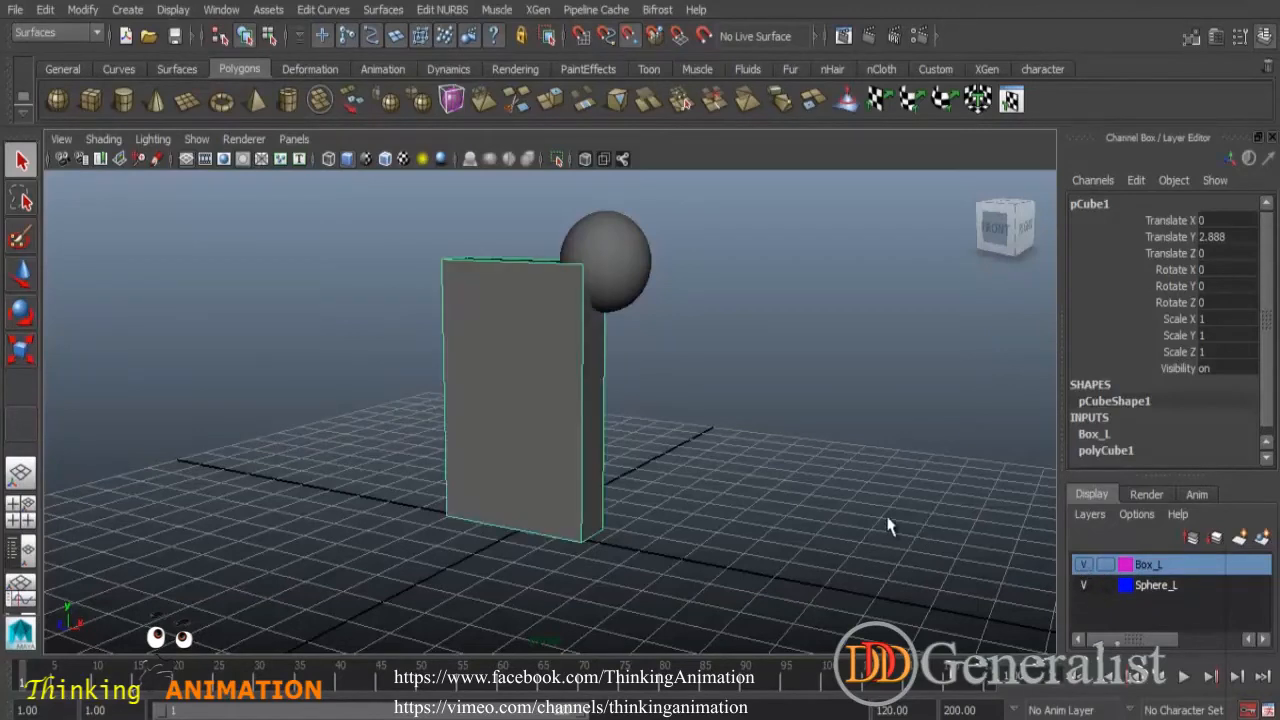
left_click(892, 526)
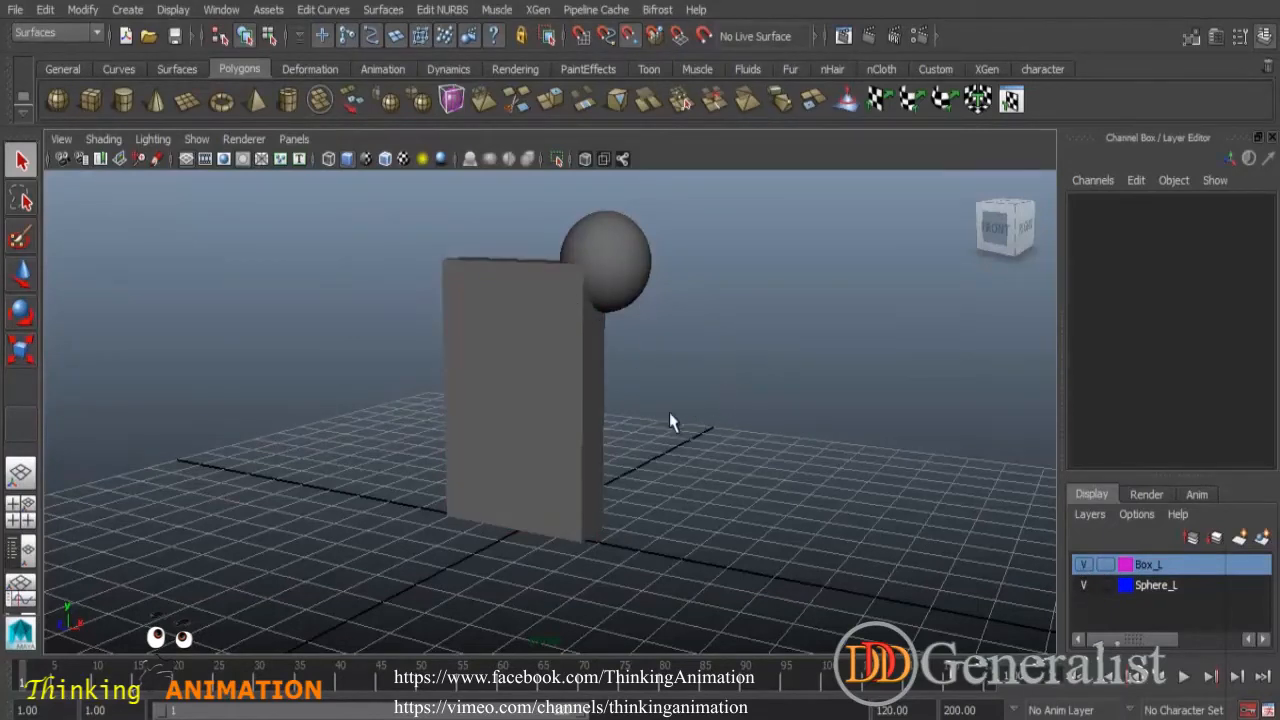
- Switch the viewport to wireframe display to show the layer colours
left_click_drag(680, 408, 643, 408, "alt")
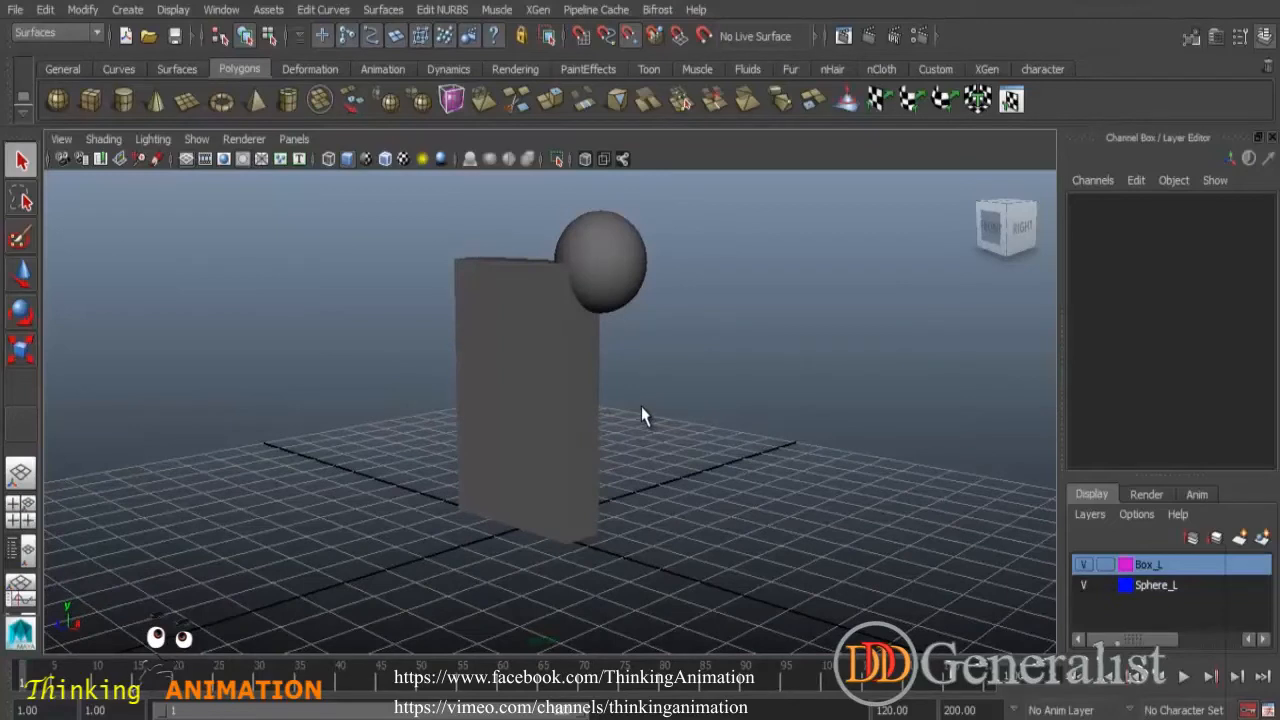
key("4")
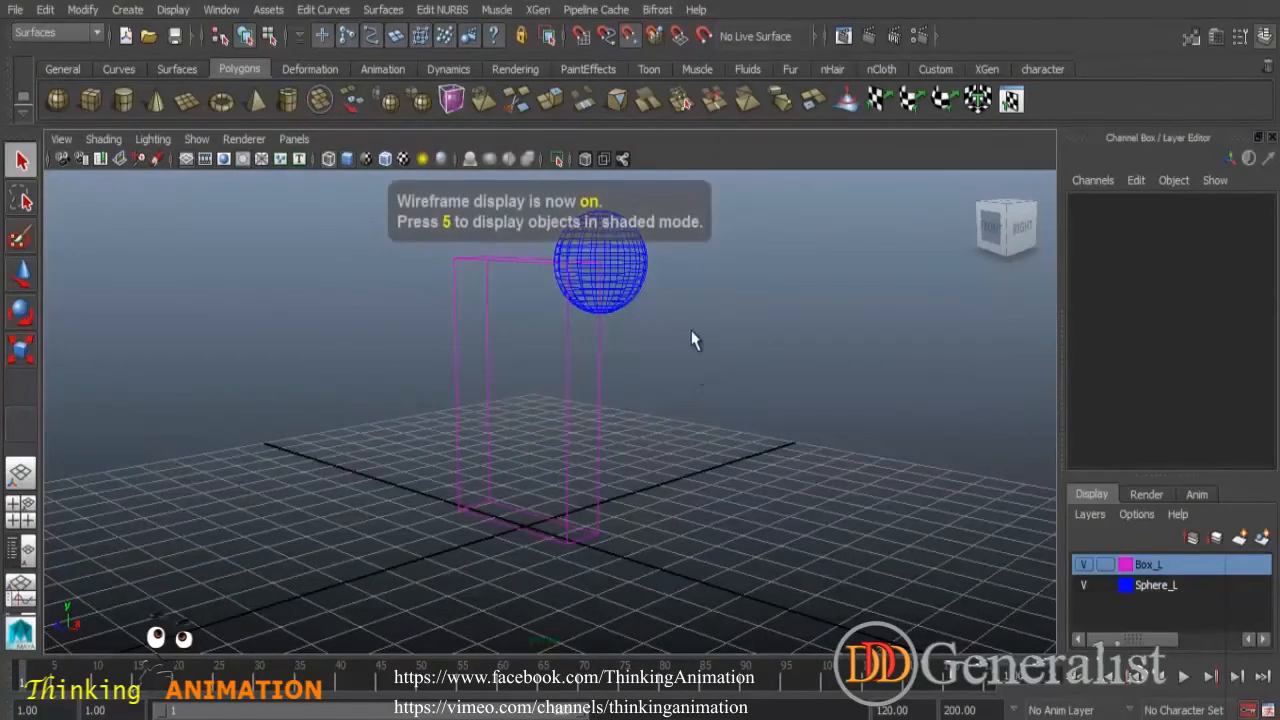
left_click_drag(687, 377, 656, 381, "alt")
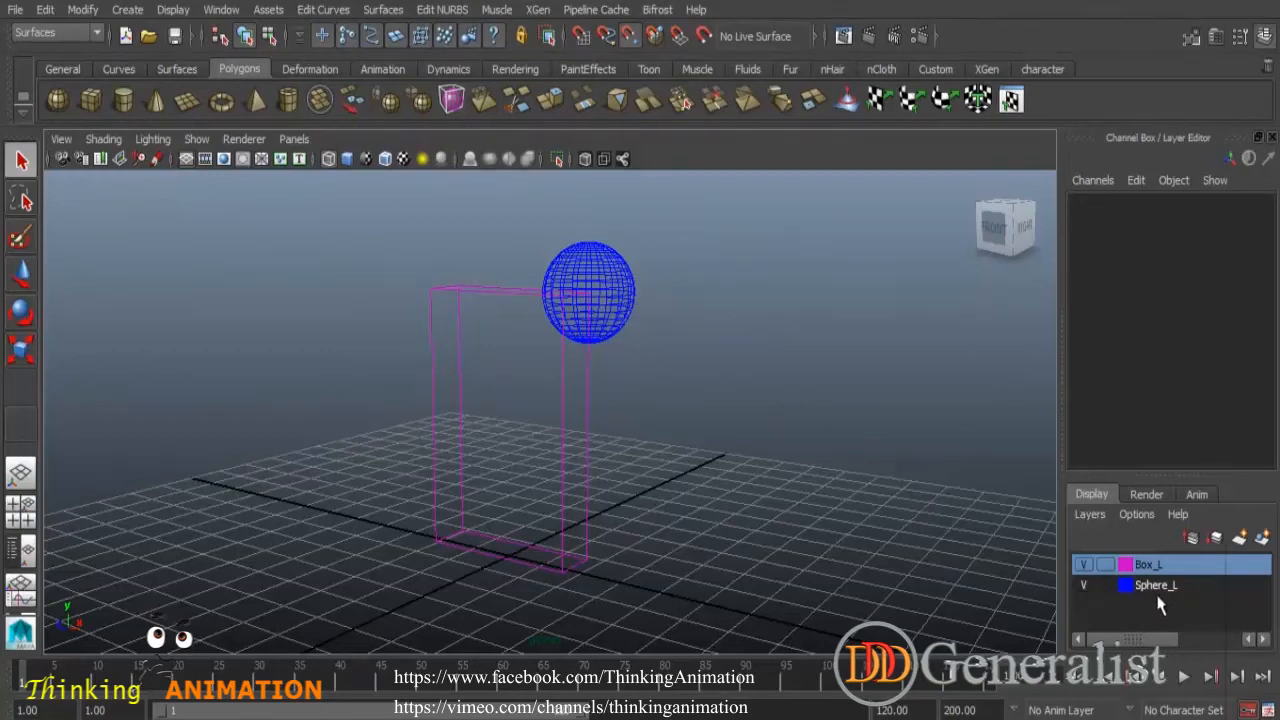
- Create a polygon cone at the grid origin
left_click(163, 107)
left_click(572, 605)
left_click(528, 598)
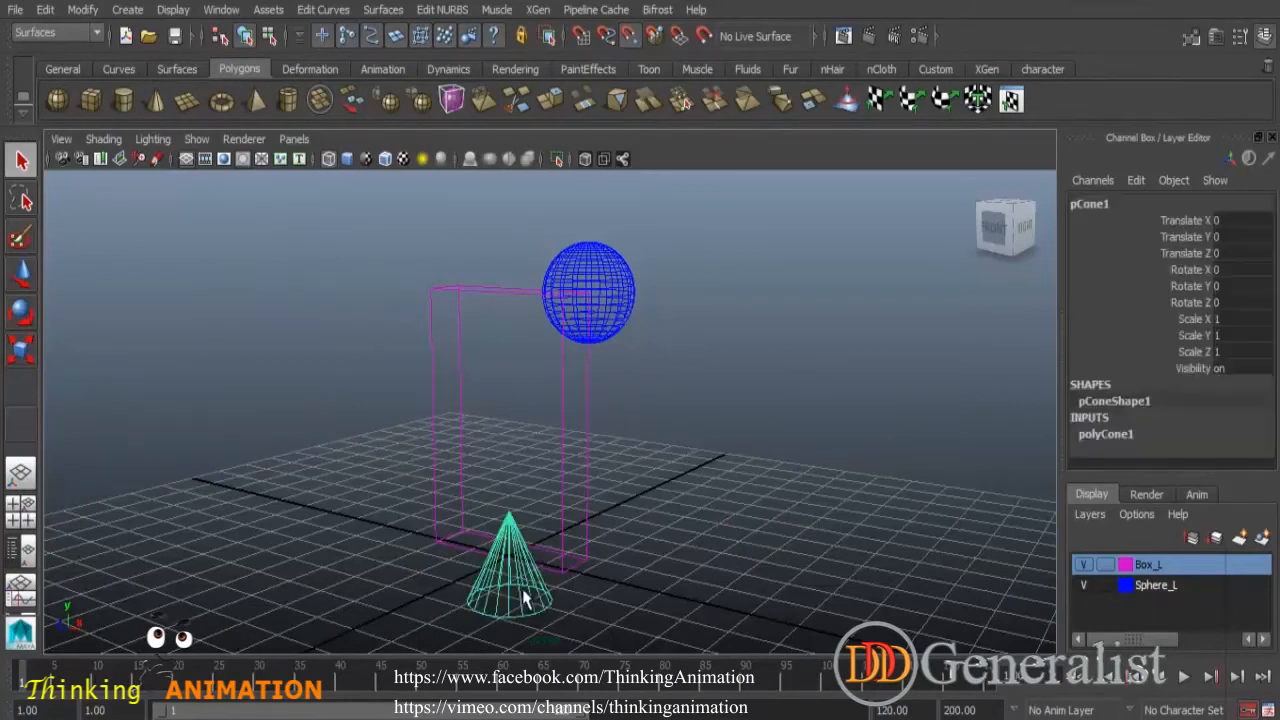
- Add the selected cone to the Sphere_L layer, then deselect it
left_click(1155, 590)
right_click(1157, 597)
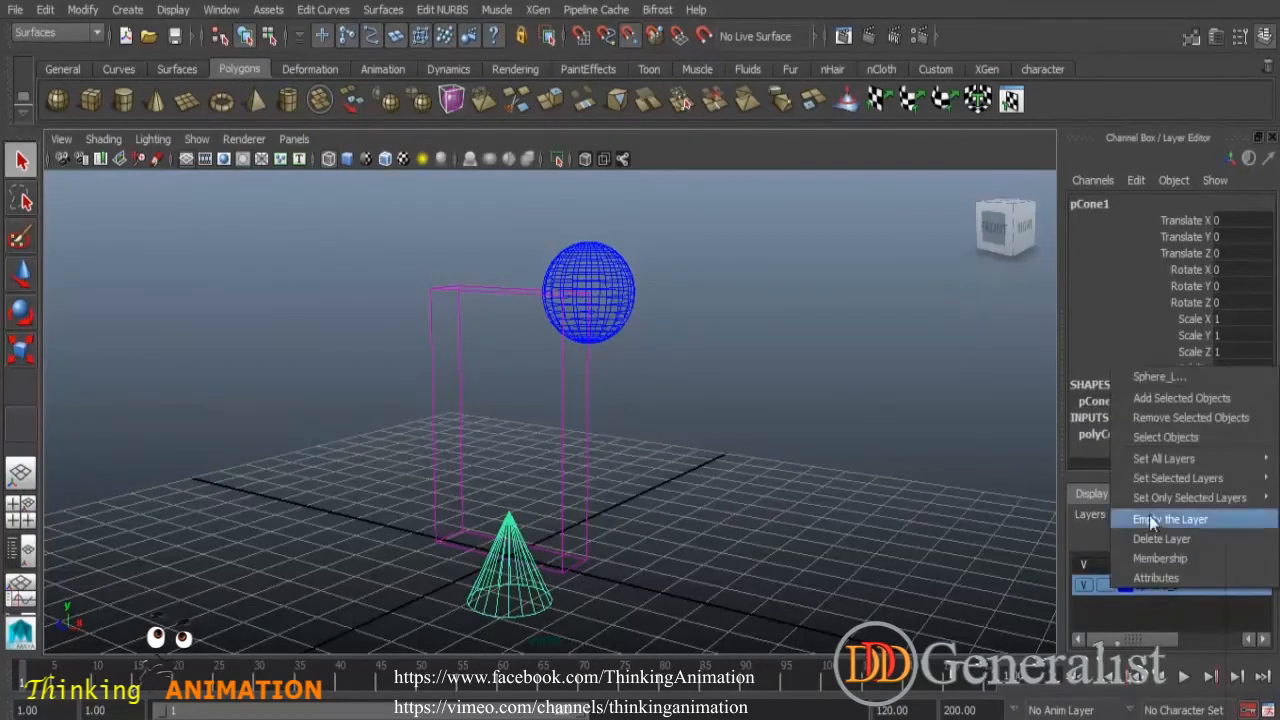
left_click(1168, 406)
left_click(922, 445)
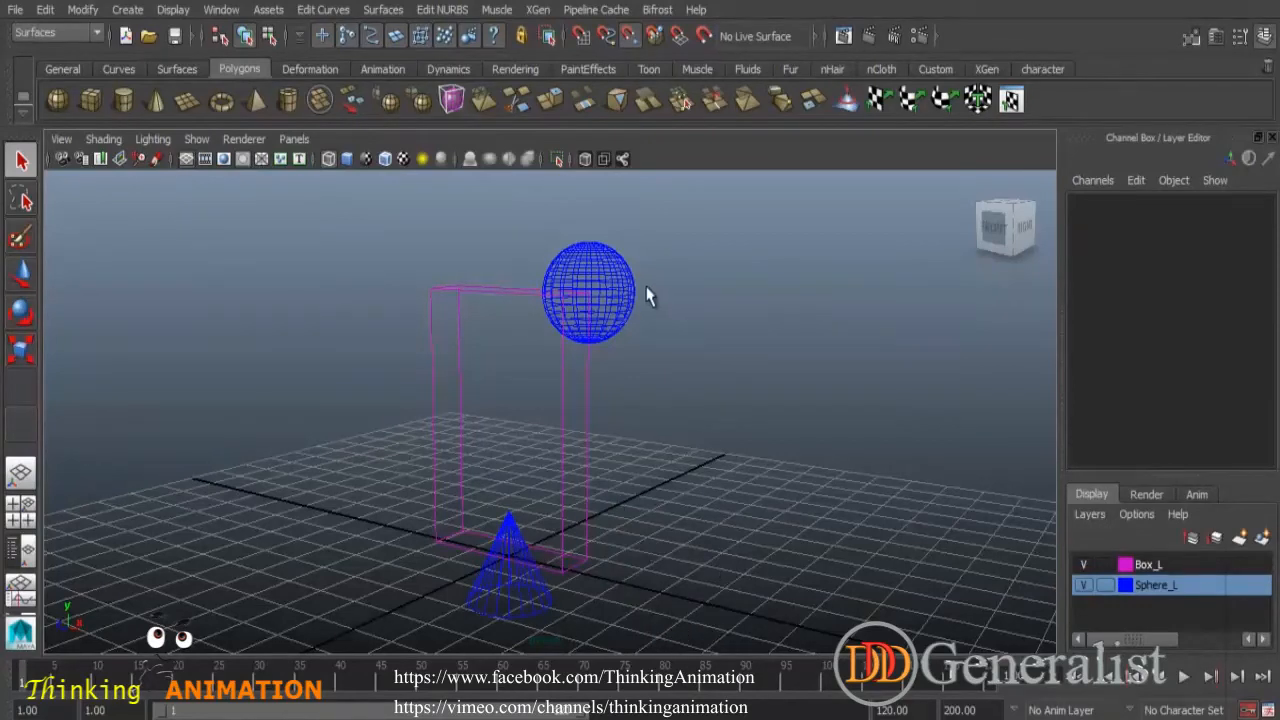
- Delete the Box_L display layer
left_click_drag(648, 498, 605, 512, "alt")
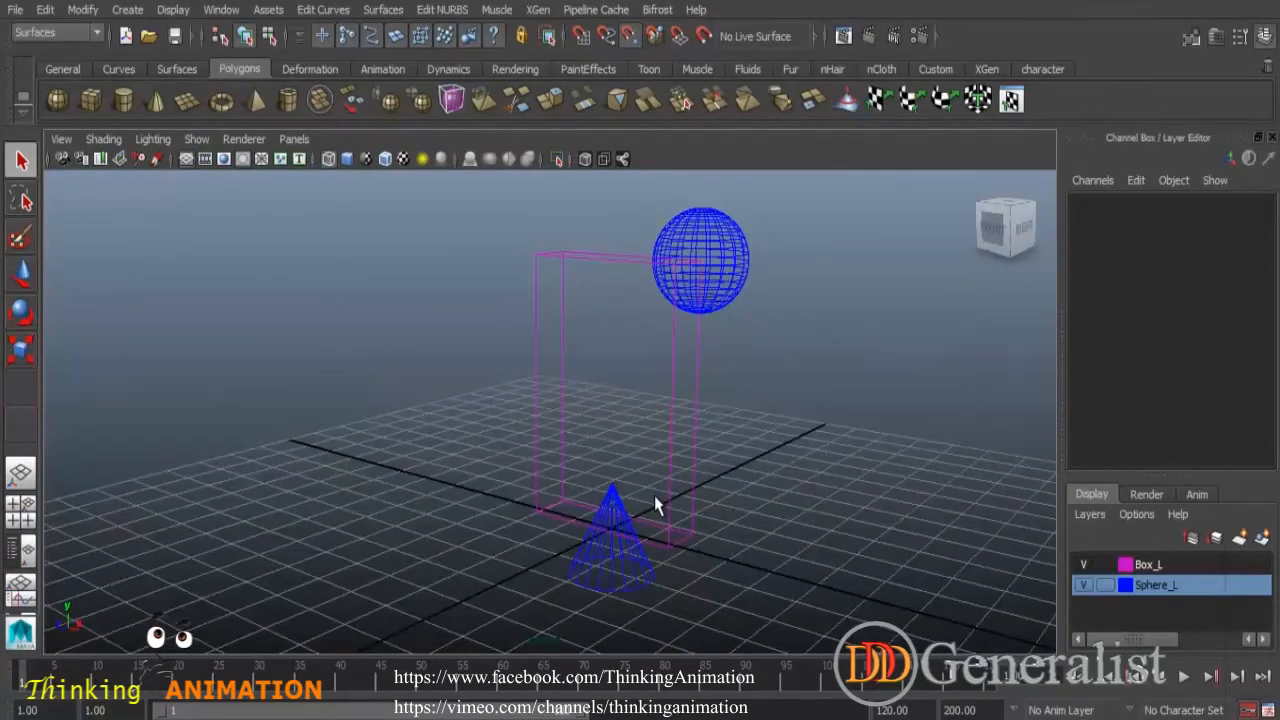
left_click(1147, 566)
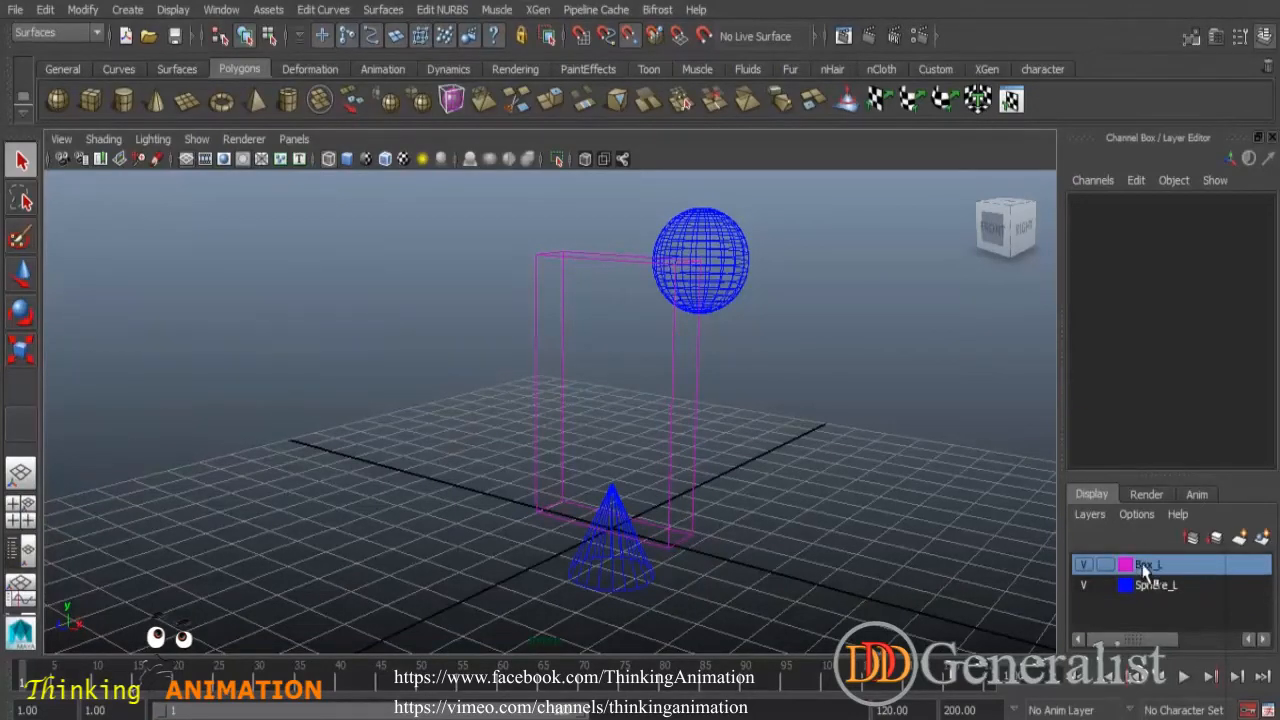
right_click(1151, 564)
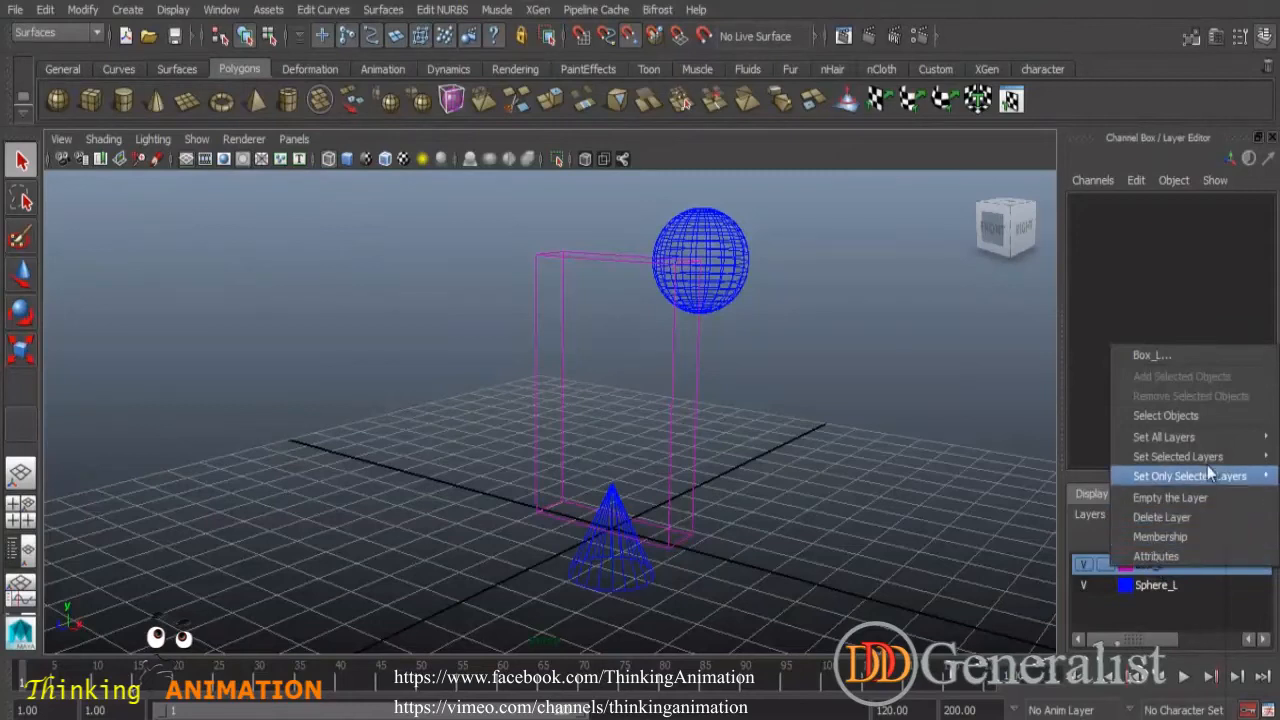
left_click(1162, 518)
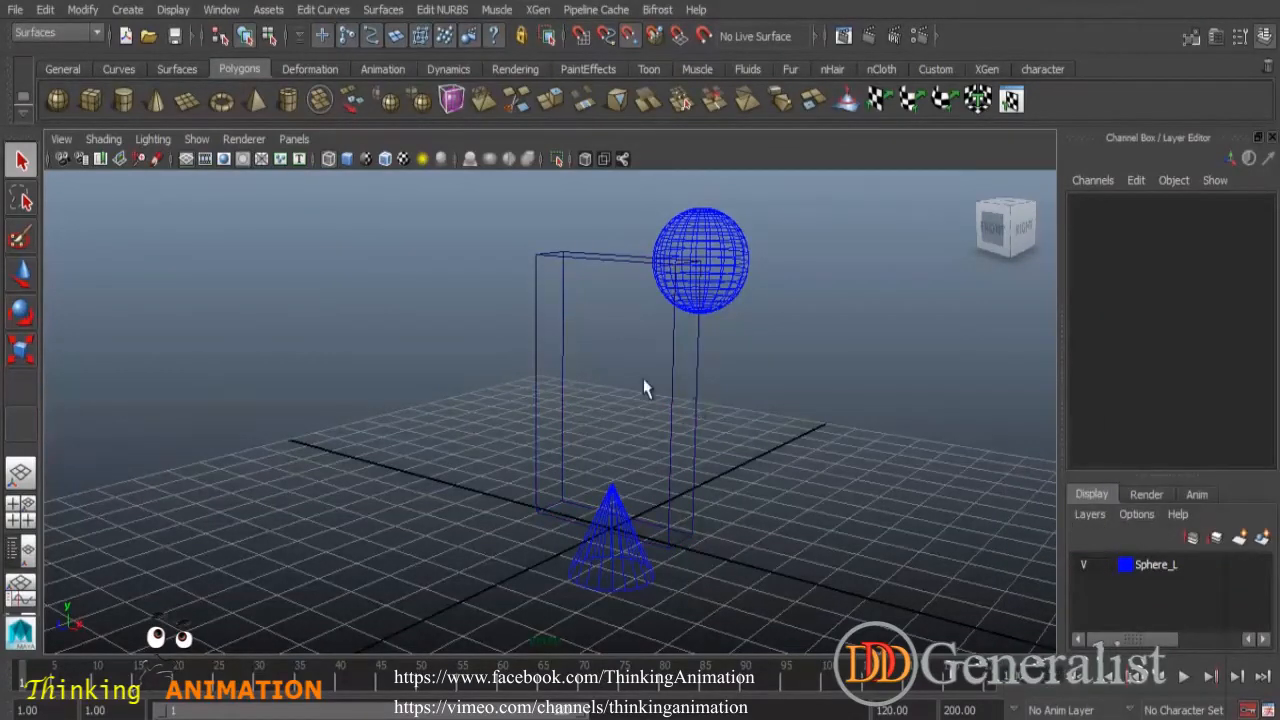
- Switch the viewport back to shaded display
left_click_drag(641, 366, 716, 414)
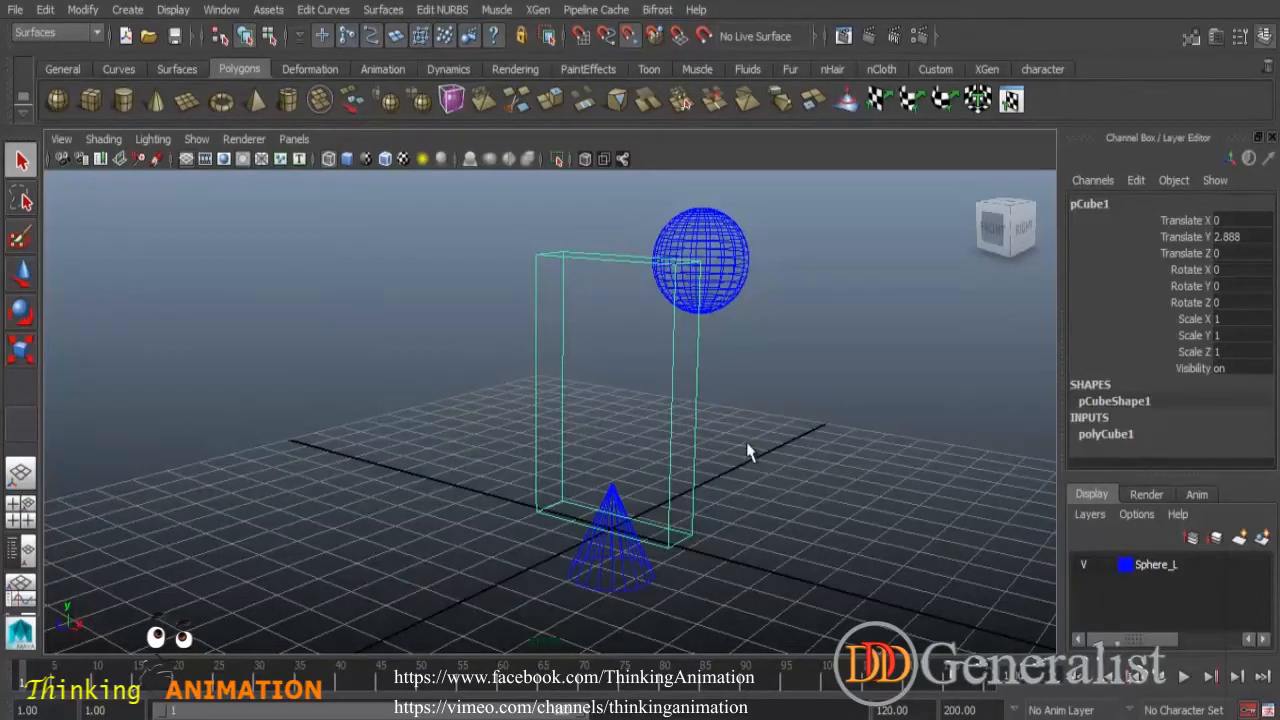
left_click(783, 375)
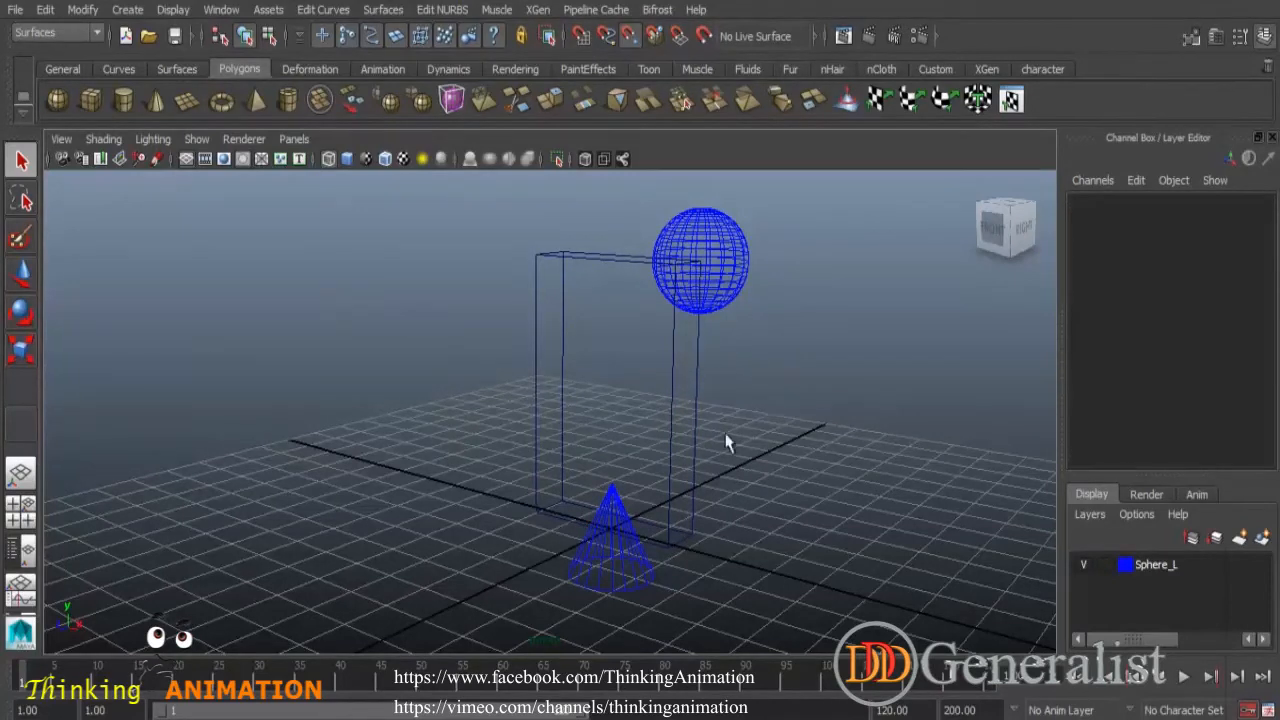
scroll(758, 477, "down", 3)
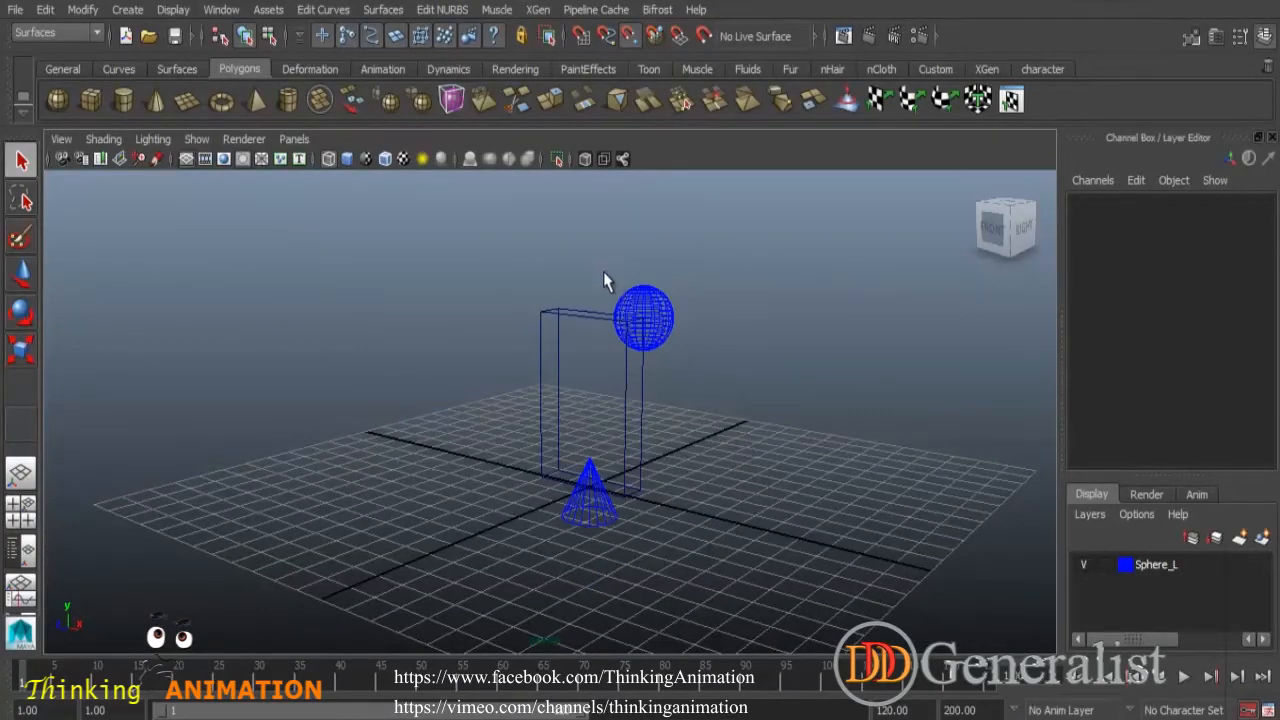
key("5")
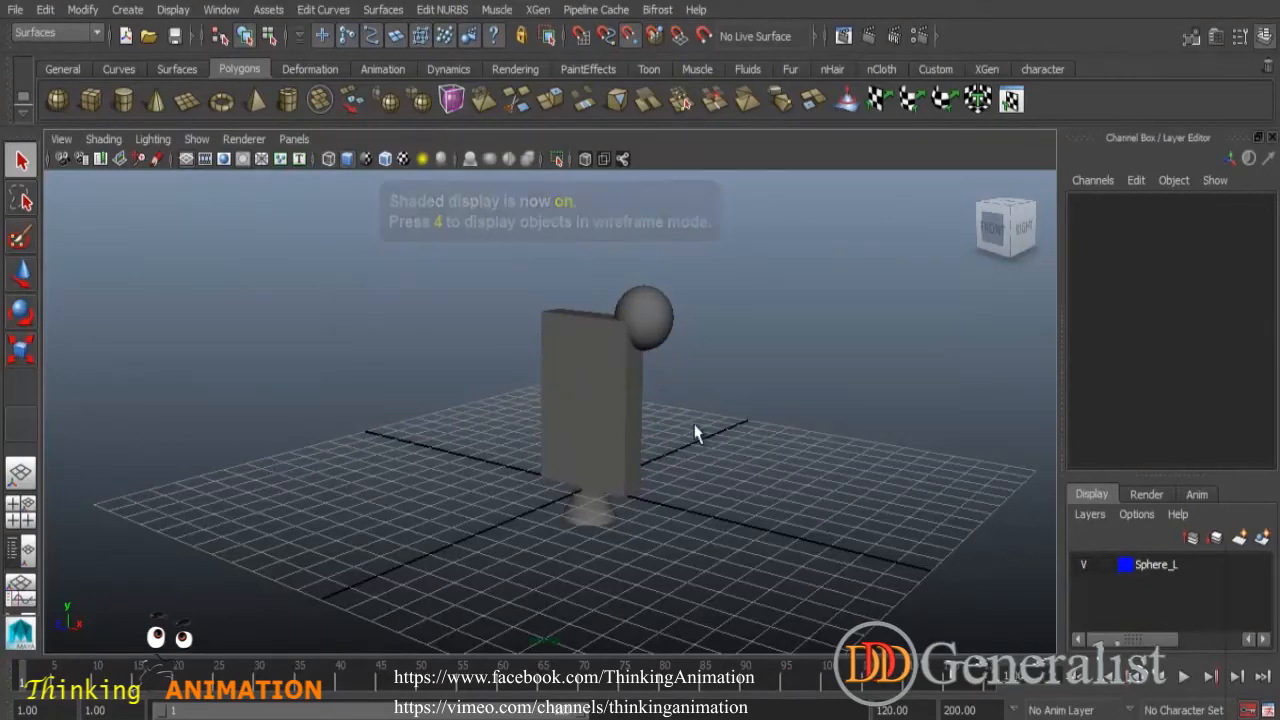
right_click_drag(694, 429, 767, 490, "alt")
left_click_drag(767, 490, 651, 406, "alt")
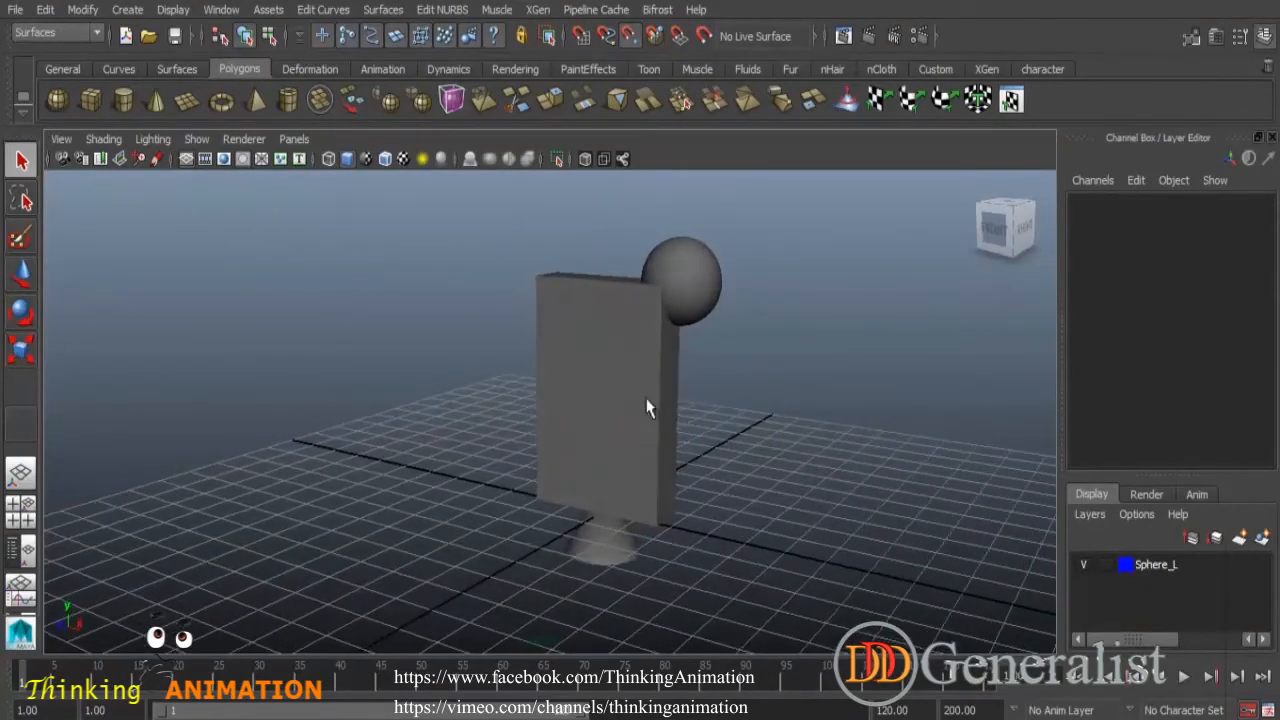
- Assign a new Lambert material to the column and map a Checker texture to its Color
left_click(598, 364)
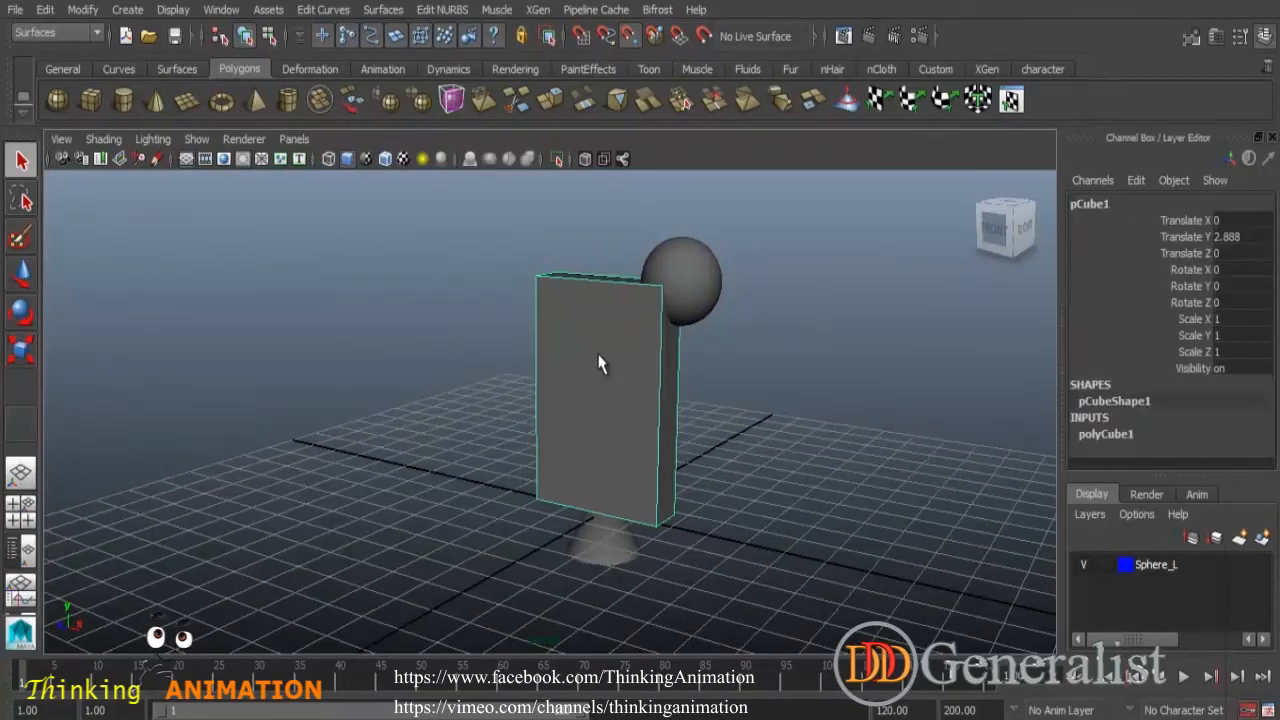
right_click_drag(598, 364, 600, 688)
left_click_drag(598, 240, 490, 112)
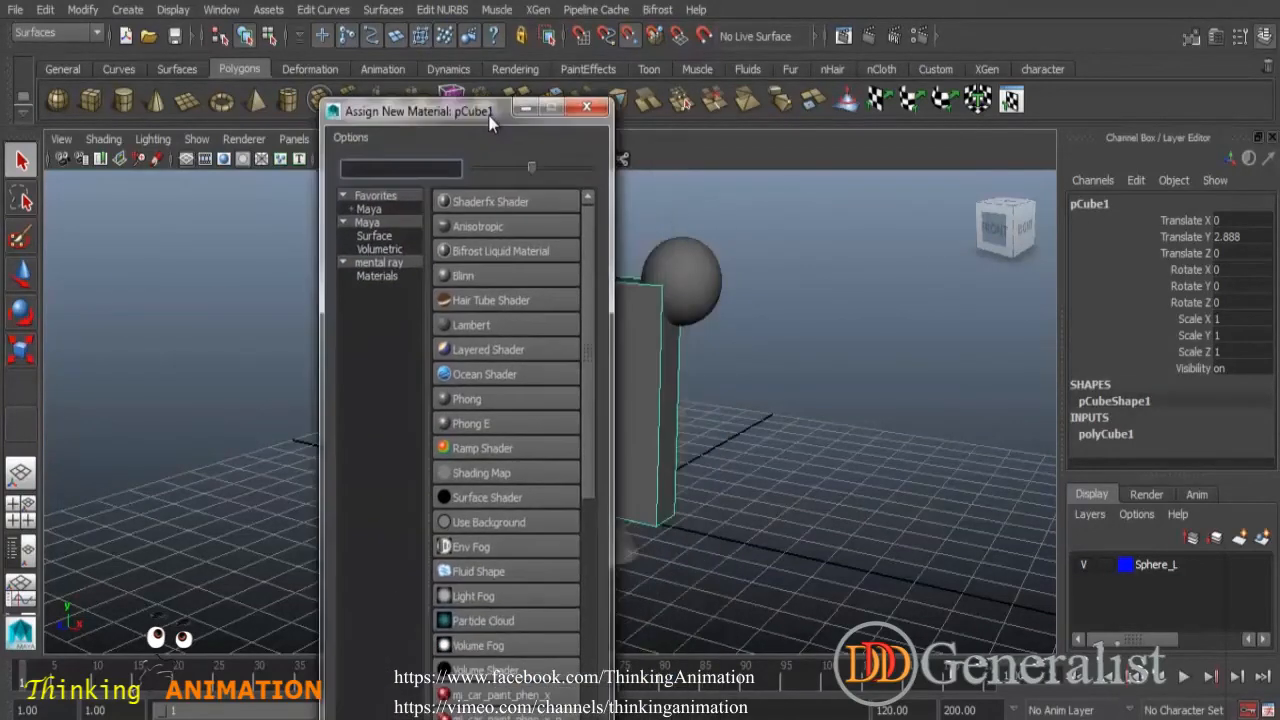
left_click(471, 328)
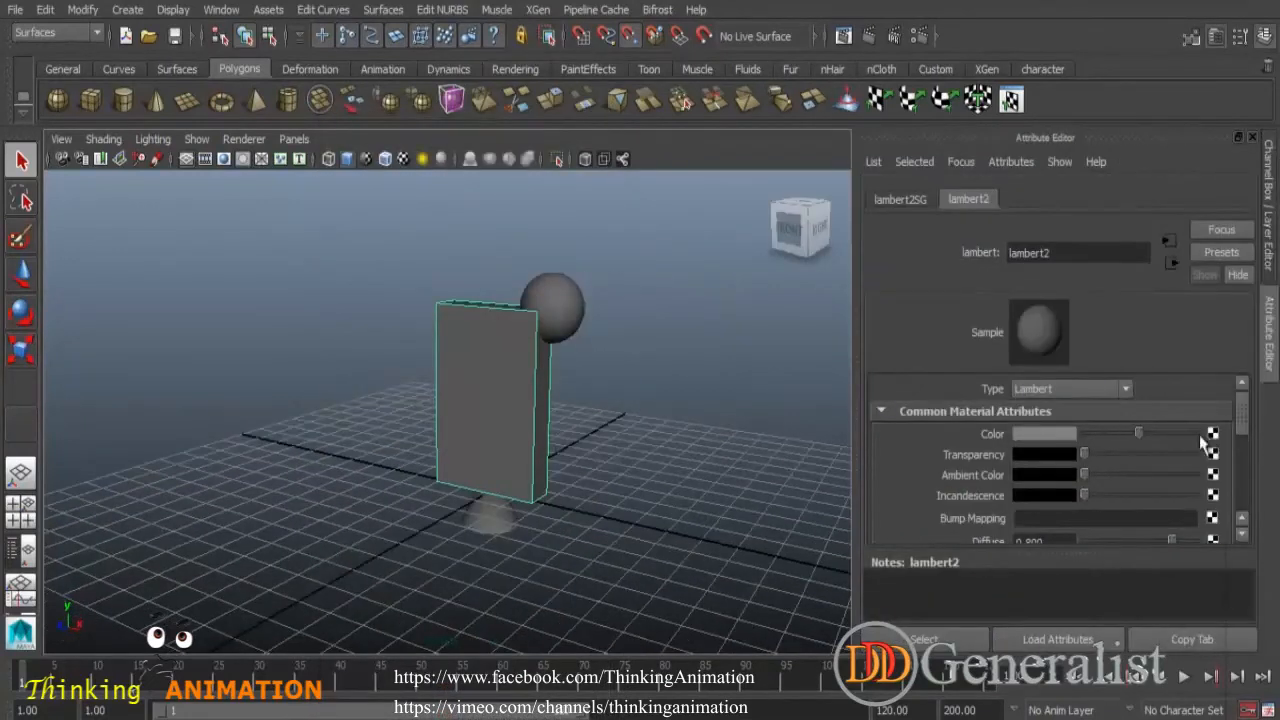
left_click(1048, 434)
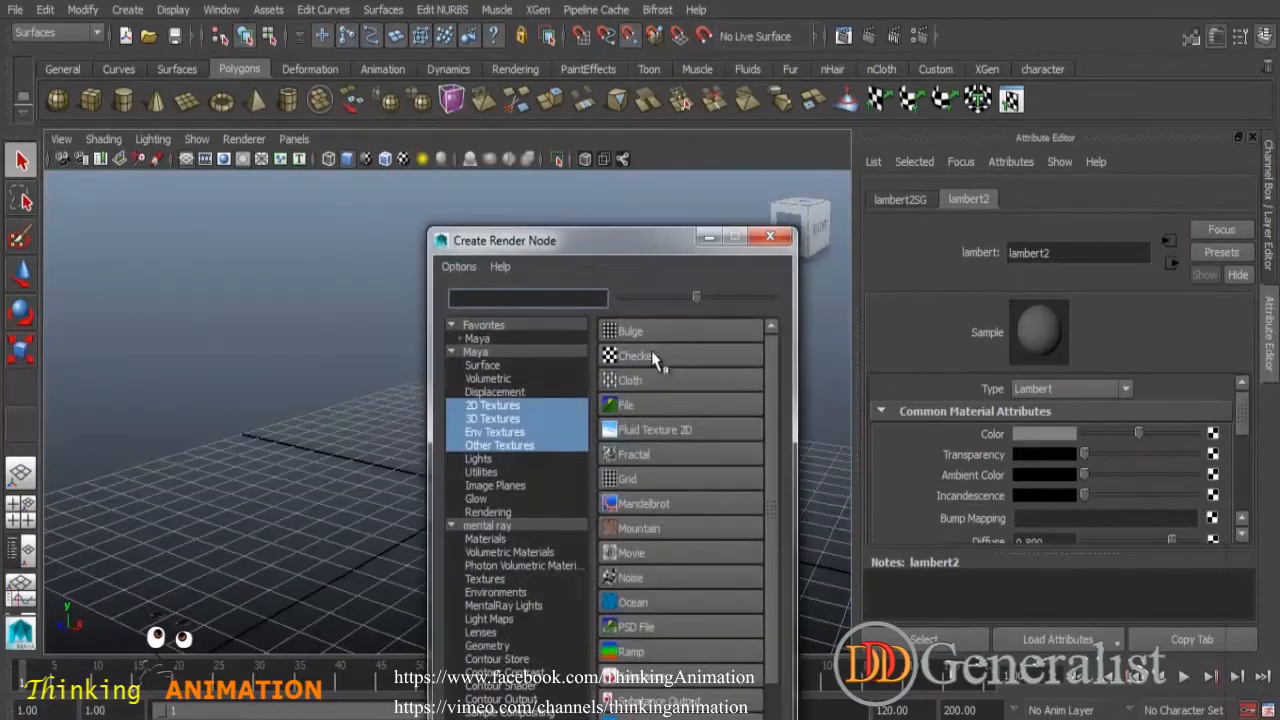
left_click(638, 358)
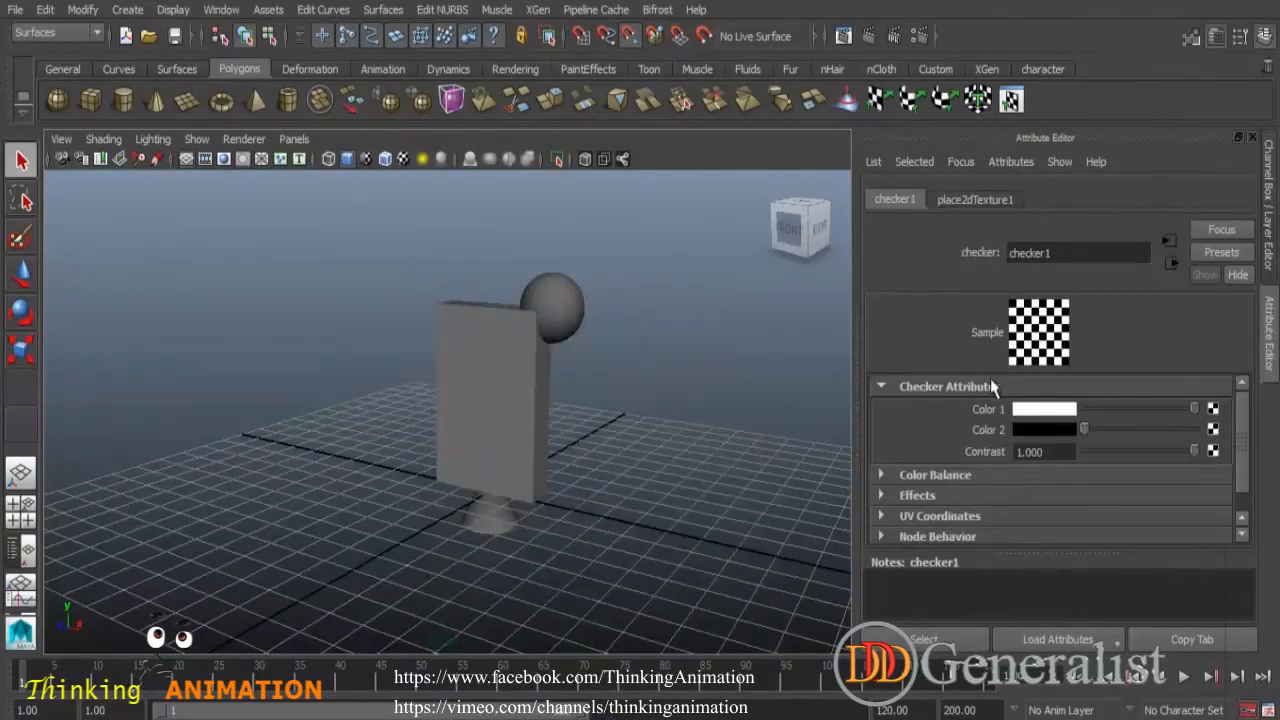
- Close the Attribute Editor and switch the viewport to textured shaded display
left_click(1253, 140)
left_click(627, 358)
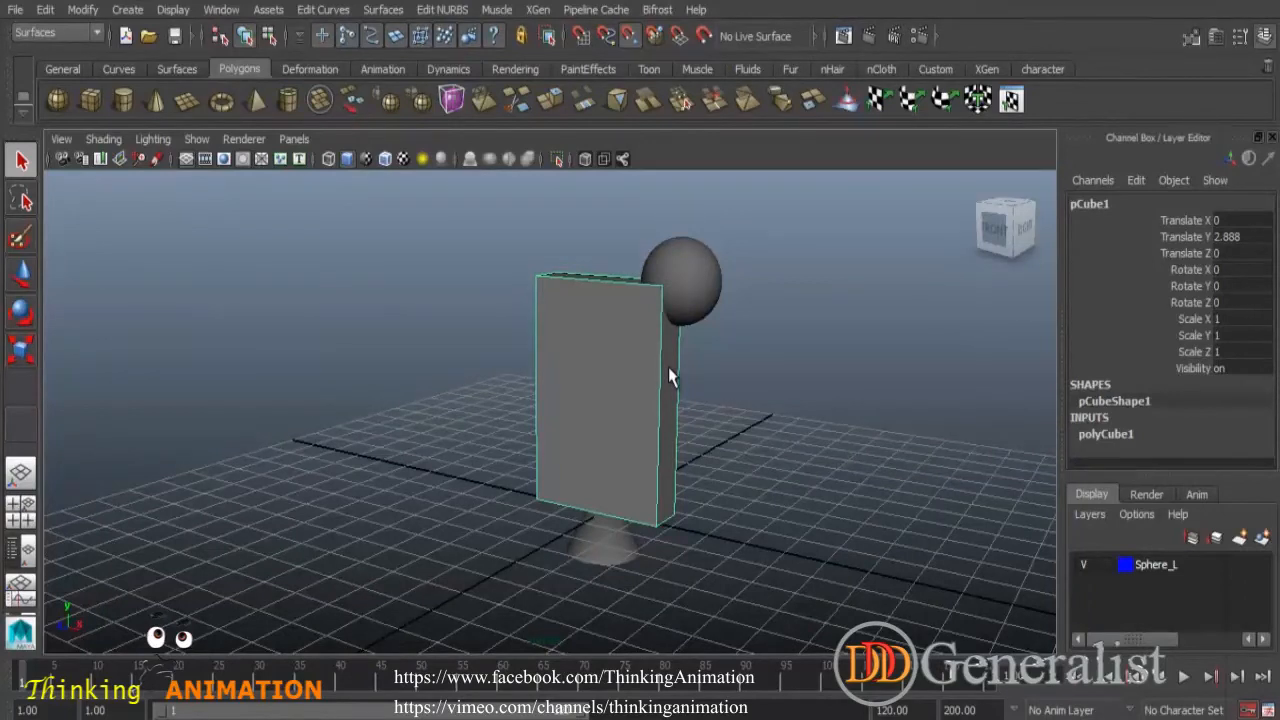
key("6")
left_click(722, 382)
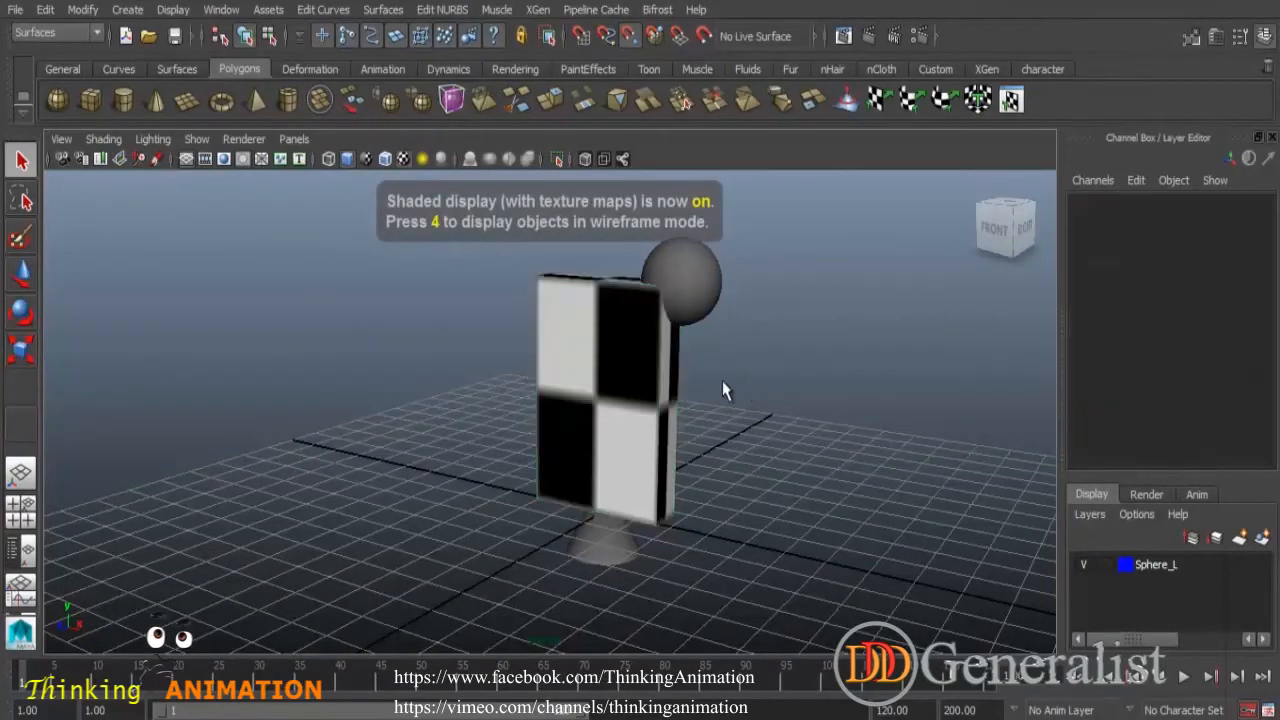
- Compare the wireframe, shaded and textured display modes on the selected column
left_click_drag(771, 437, 703, 400, "alt")
left_click(643, 377)
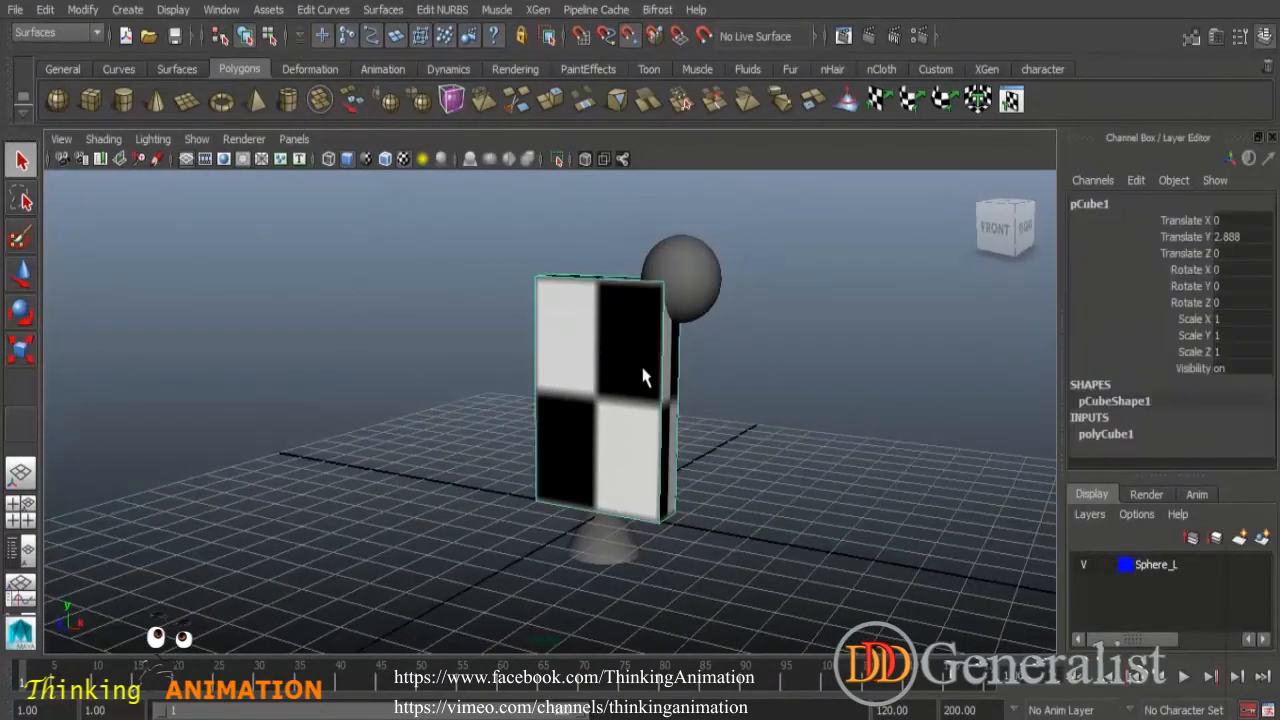
key("4")
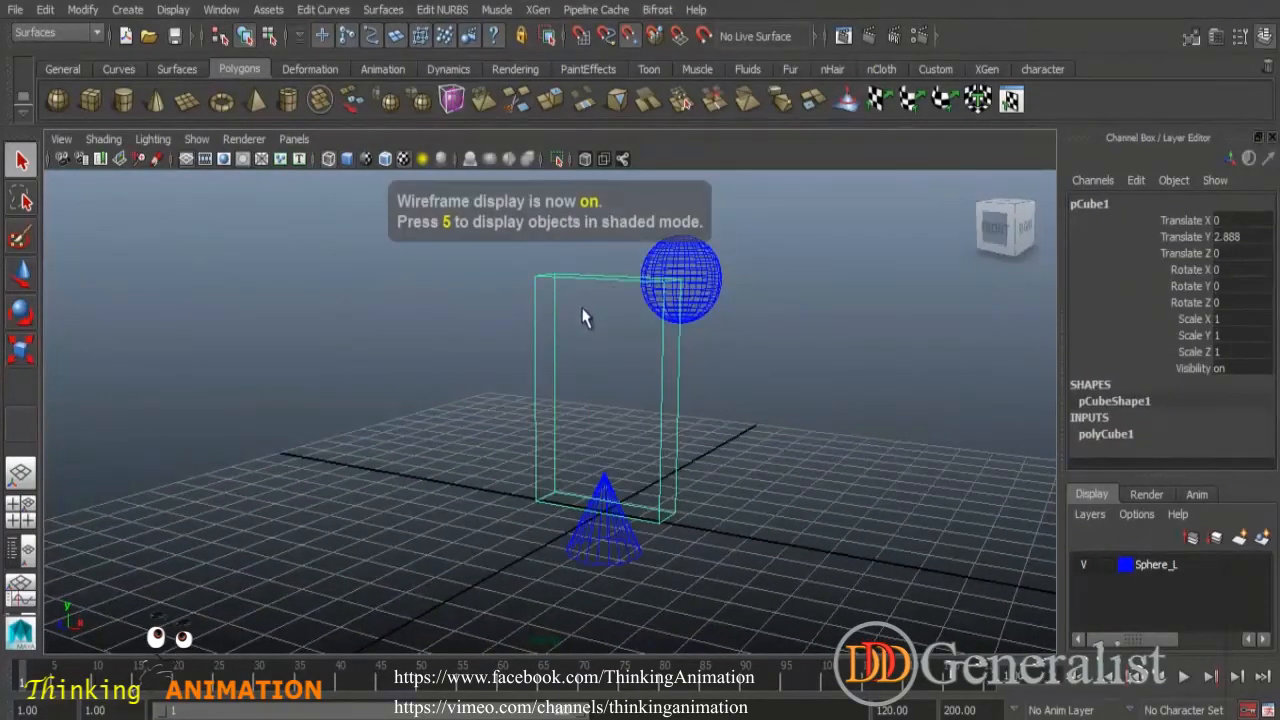
key("5")
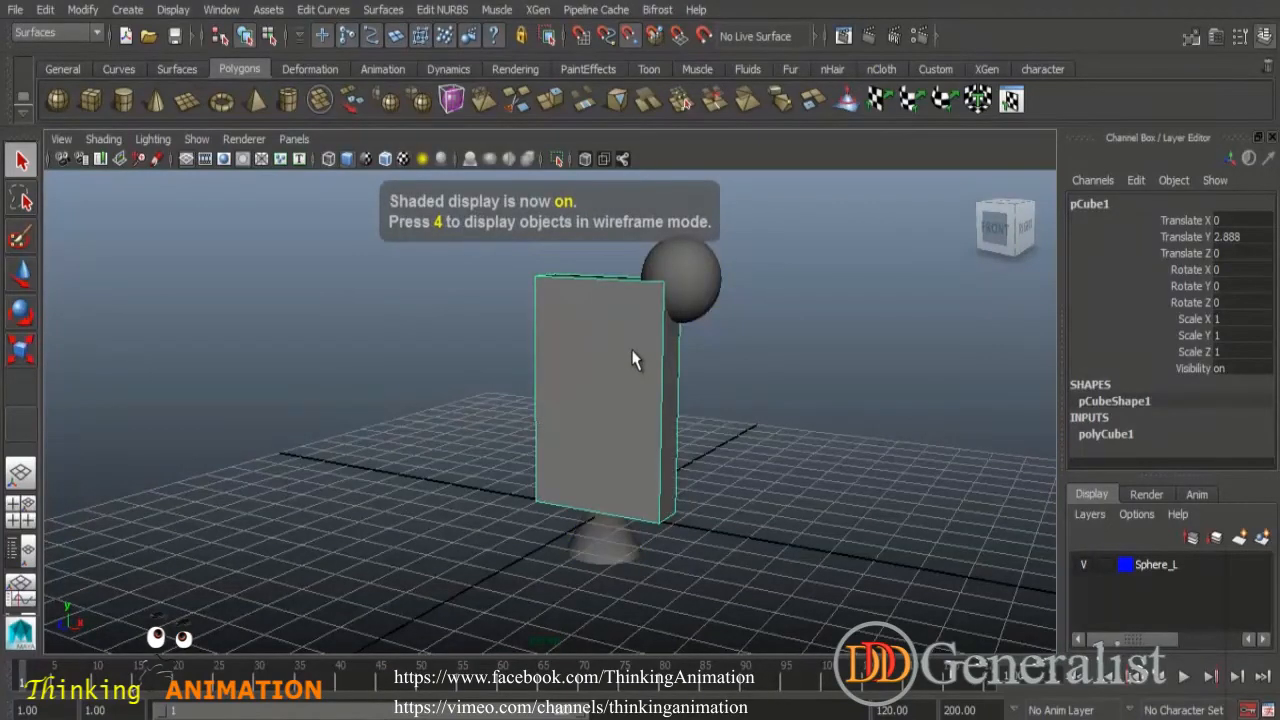
key("6")
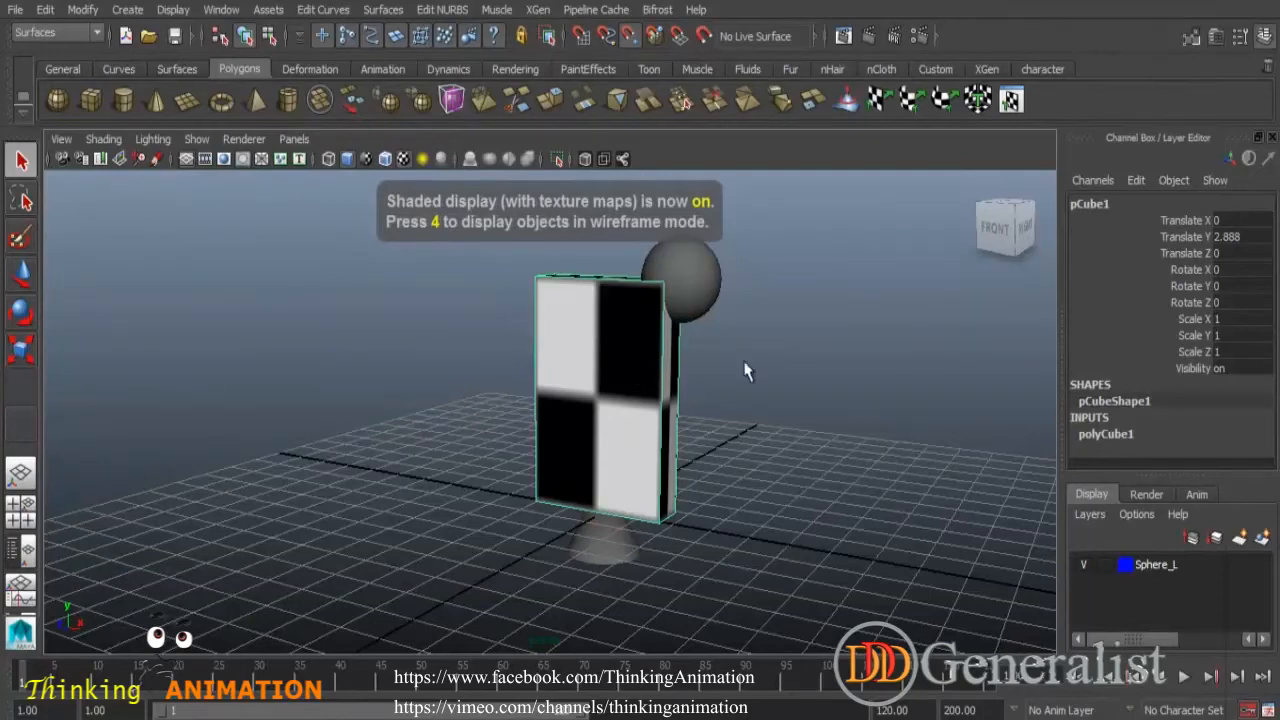
left_click(784, 390)
left_click_drag(798, 452, 702, 474, "alt")
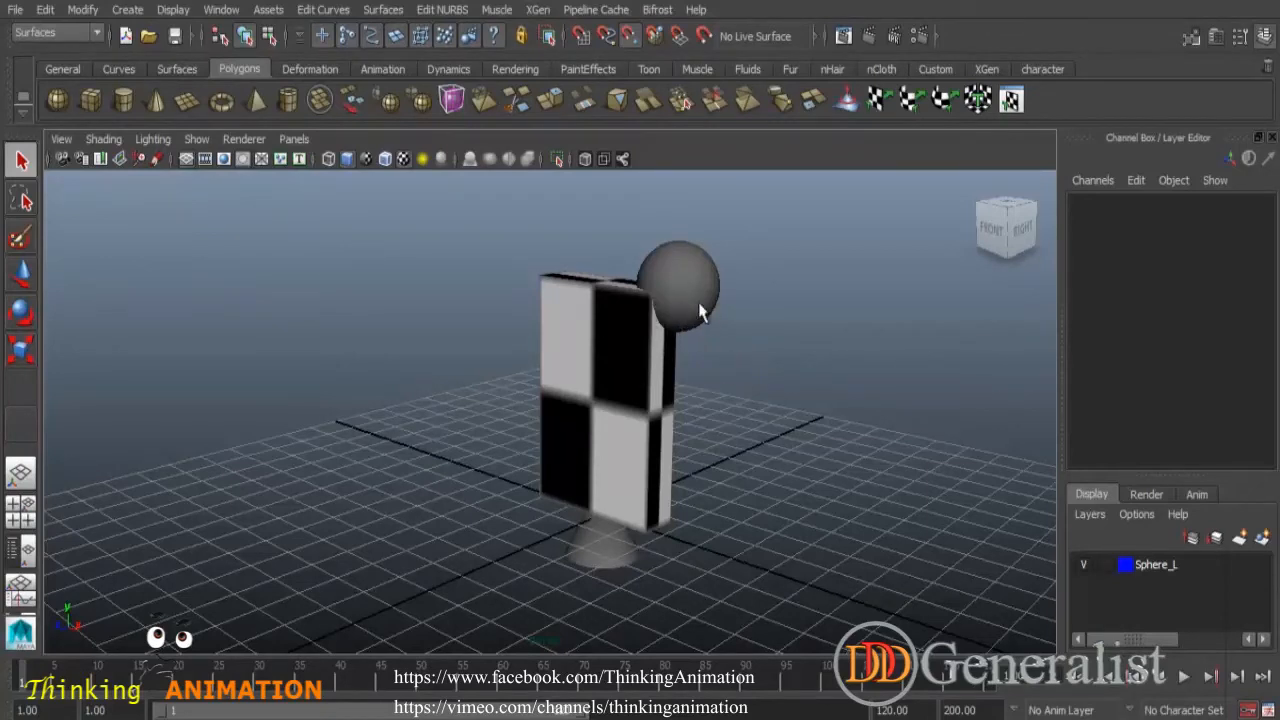
left_click(15, 10)
left_click(65, 85)
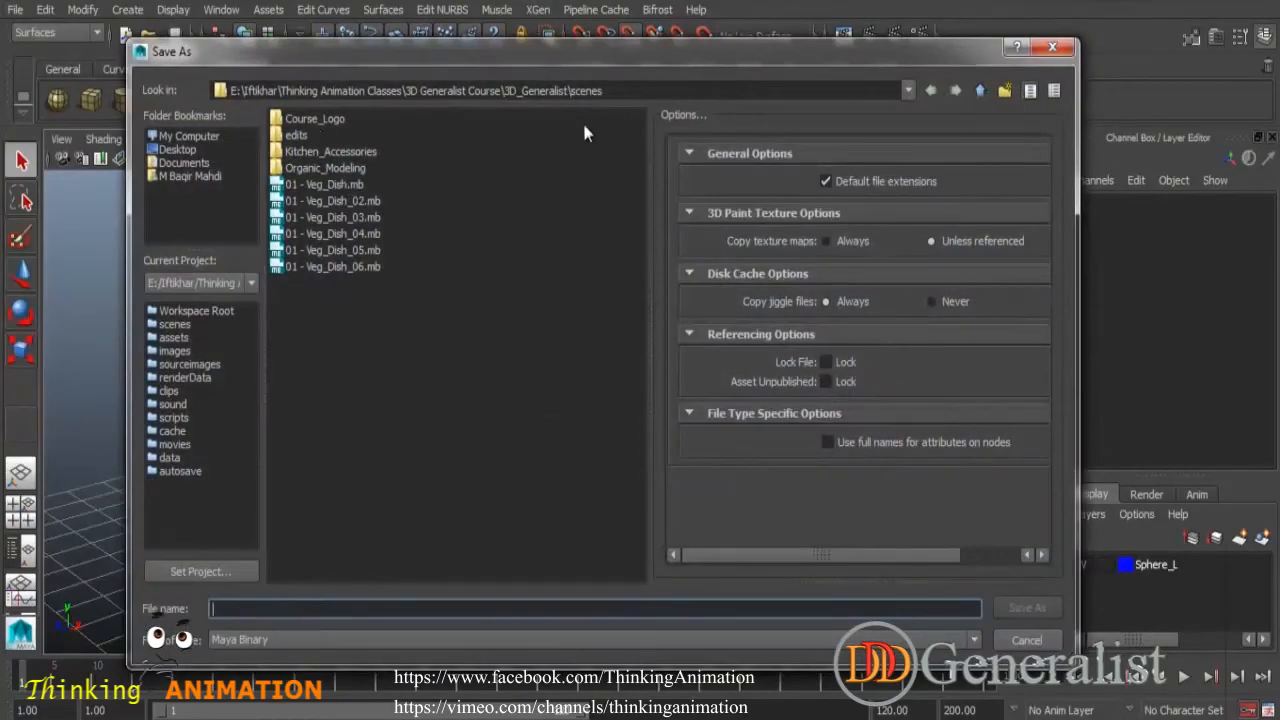
left_click(1026, 640)
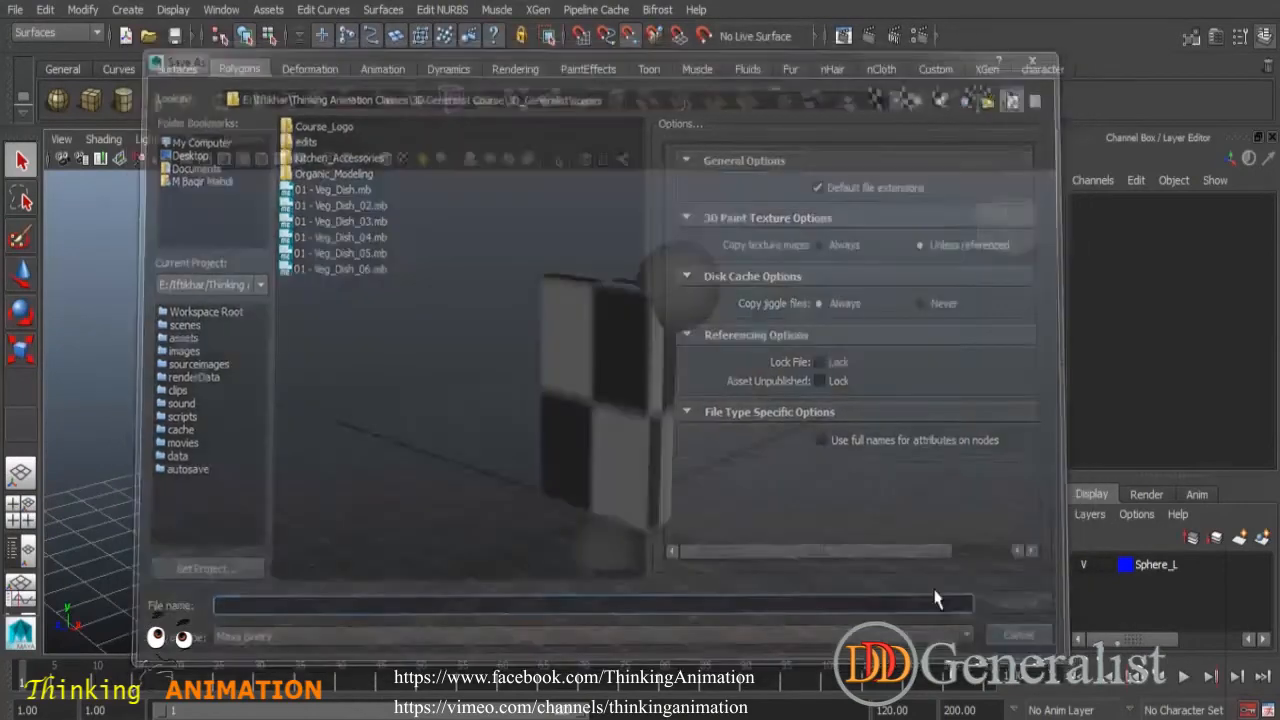
- Select and delete all objects in the scene, then delete the Sphere_L layer
left_click_drag(466, 289, 856, 601)
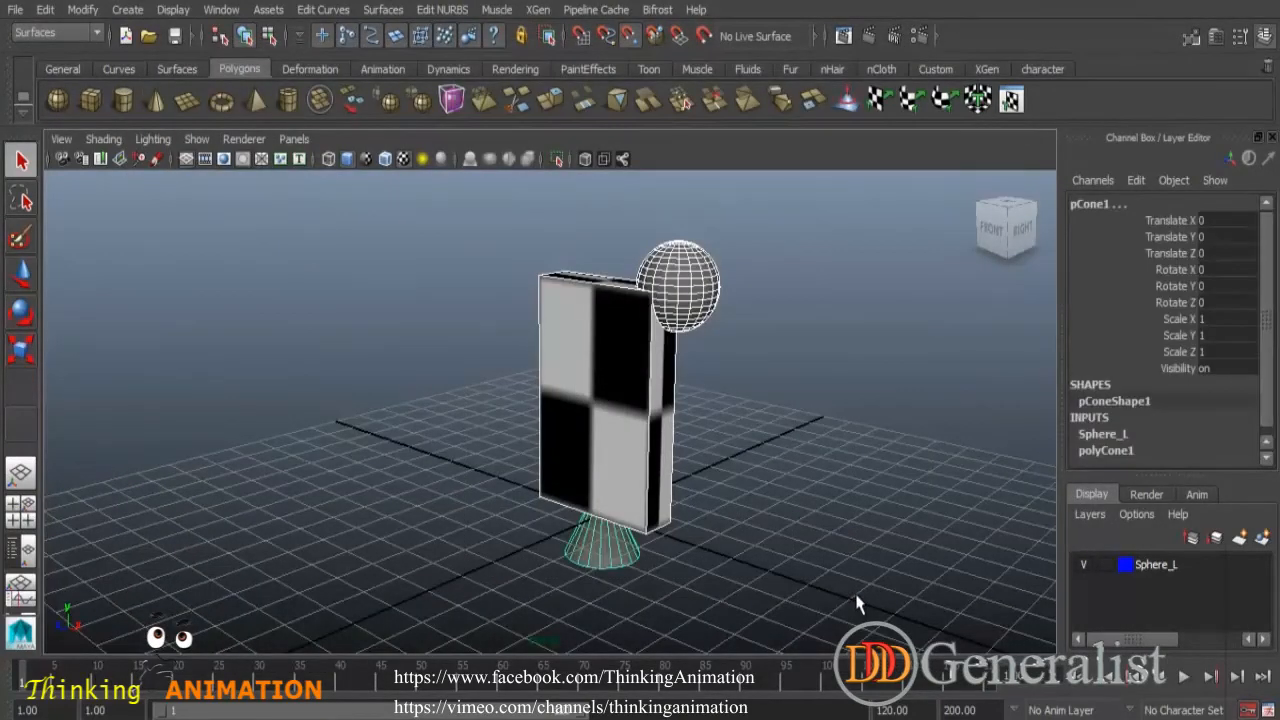
key("Delete")
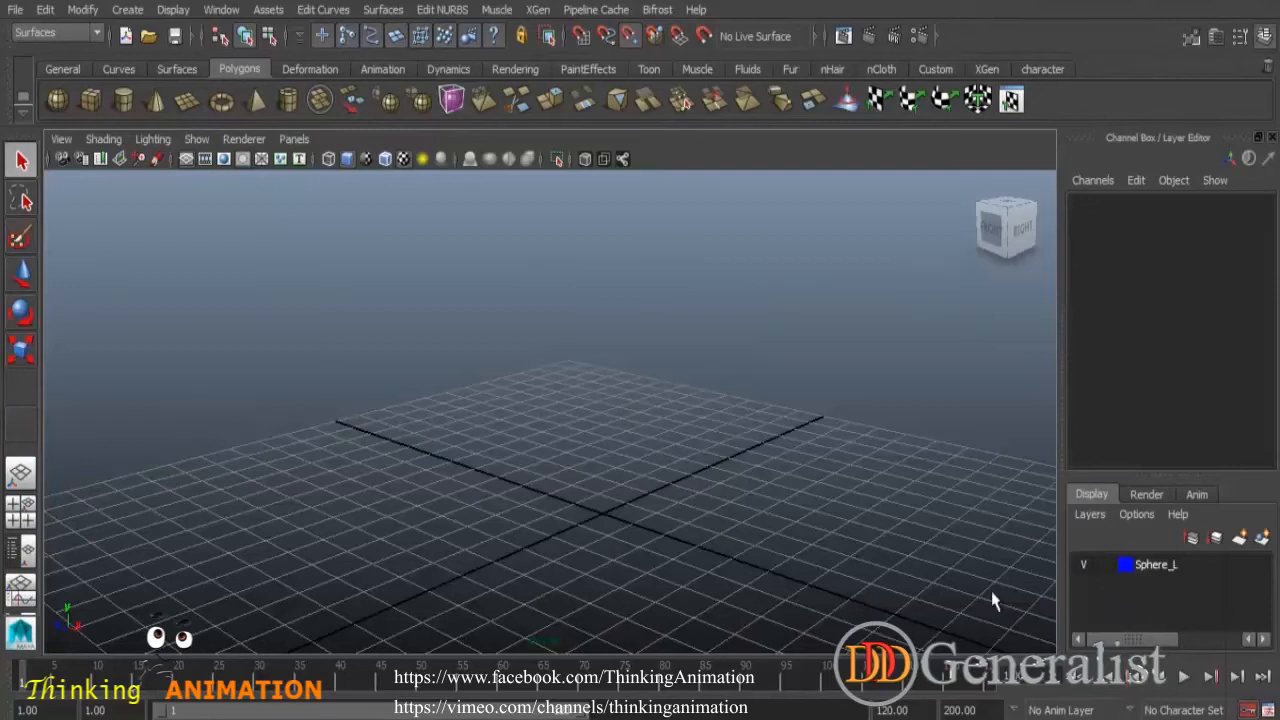
right_click(1163, 568)
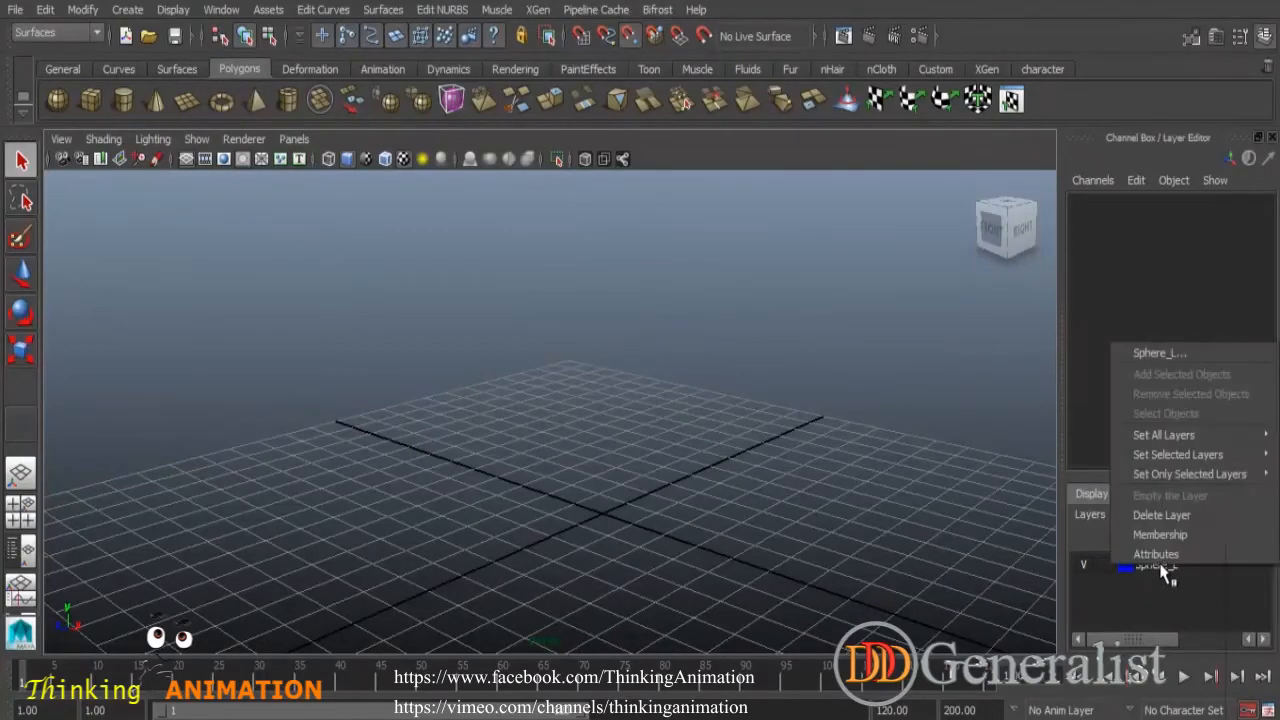
left_click(1180, 518)
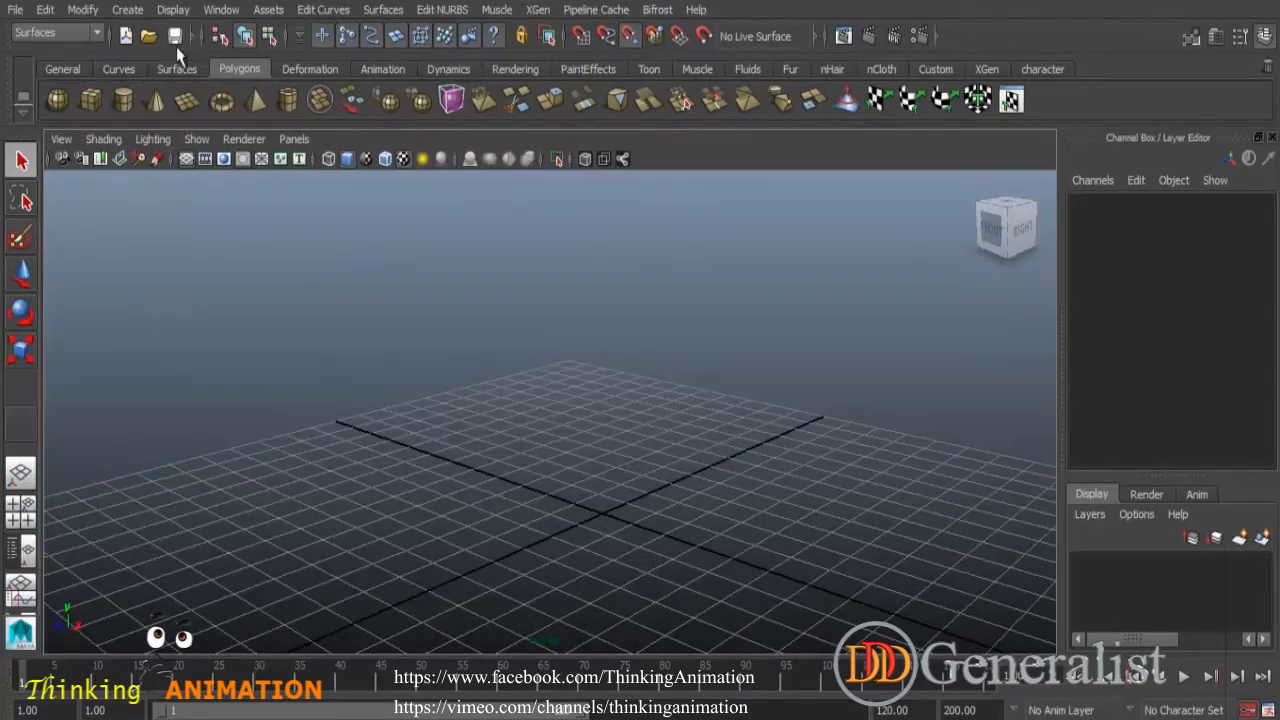
- Tear off the UI Elements menu into a floating window
left_click(173, 12)
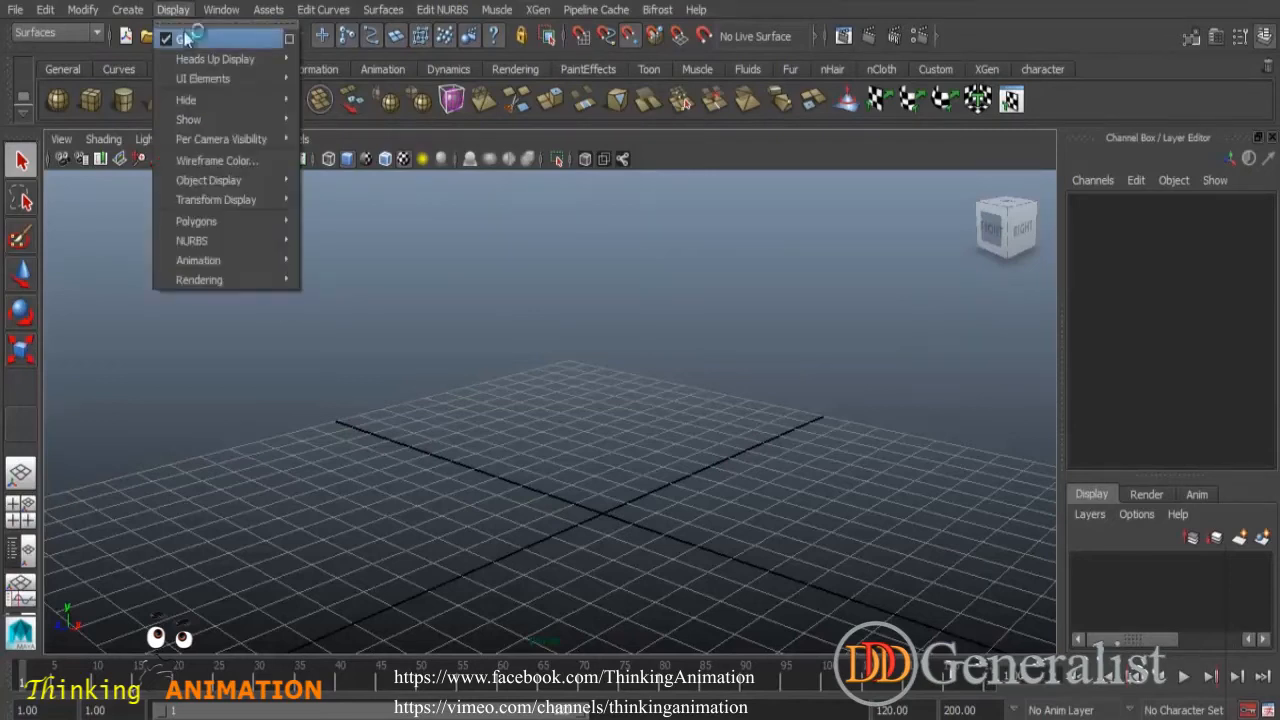
mouse_move(206, 81)
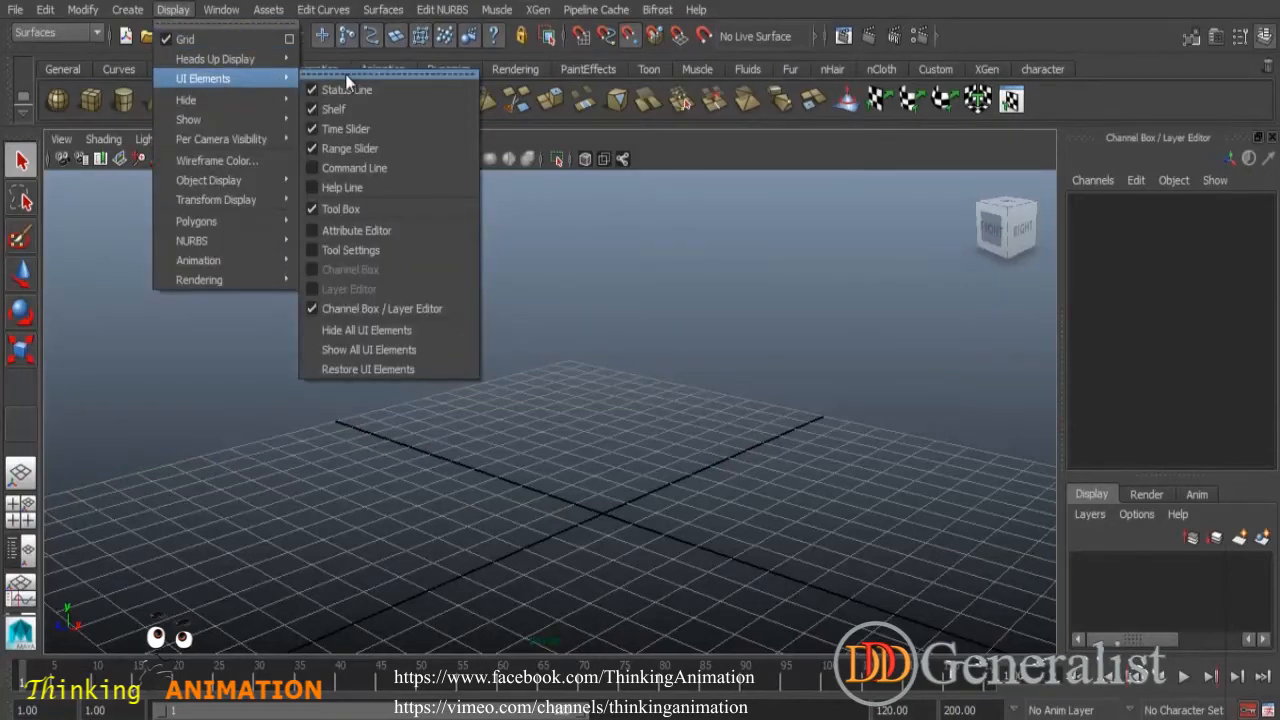
left_click(345, 74)
left_click_drag(404, 56, 832, 187)
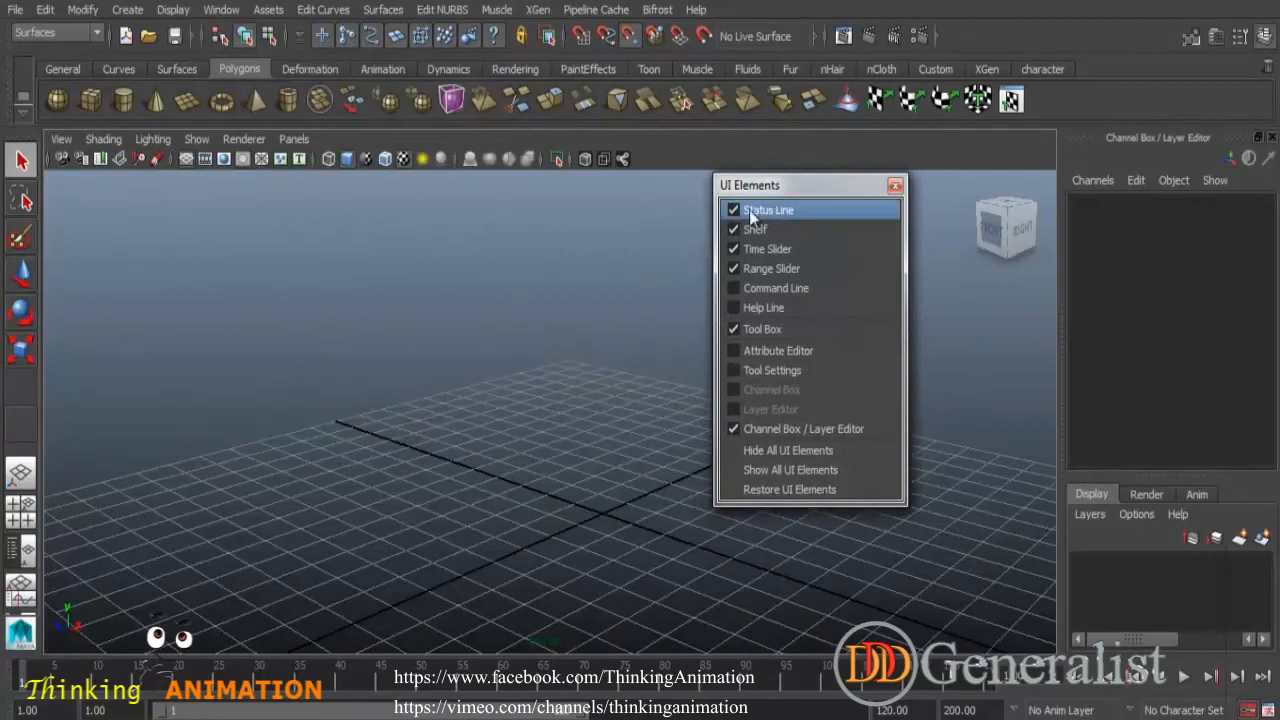
- Hide every interface element, including status line, shelf, sliders, command line, tool box and channel box
left_click(733, 288)
left_click(733, 268)
left_click(733, 249)
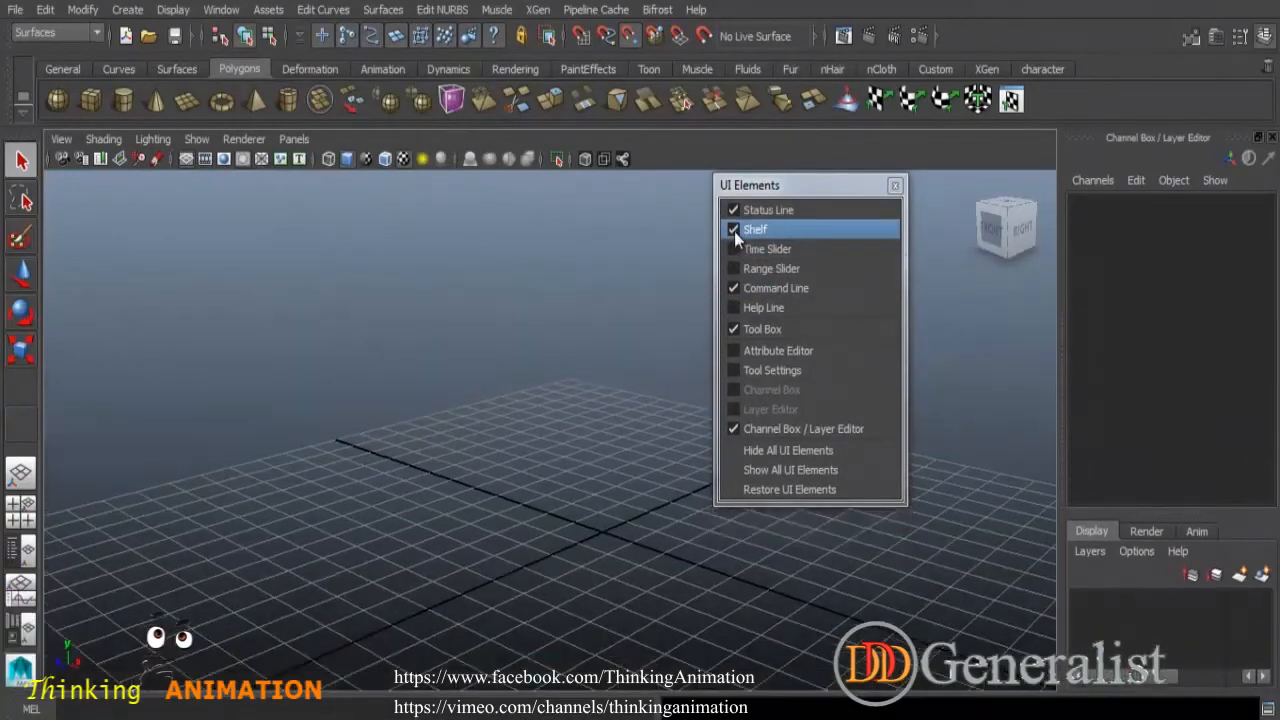
left_click(733, 210)
left_click(733, 230)
left_click(733, 288)
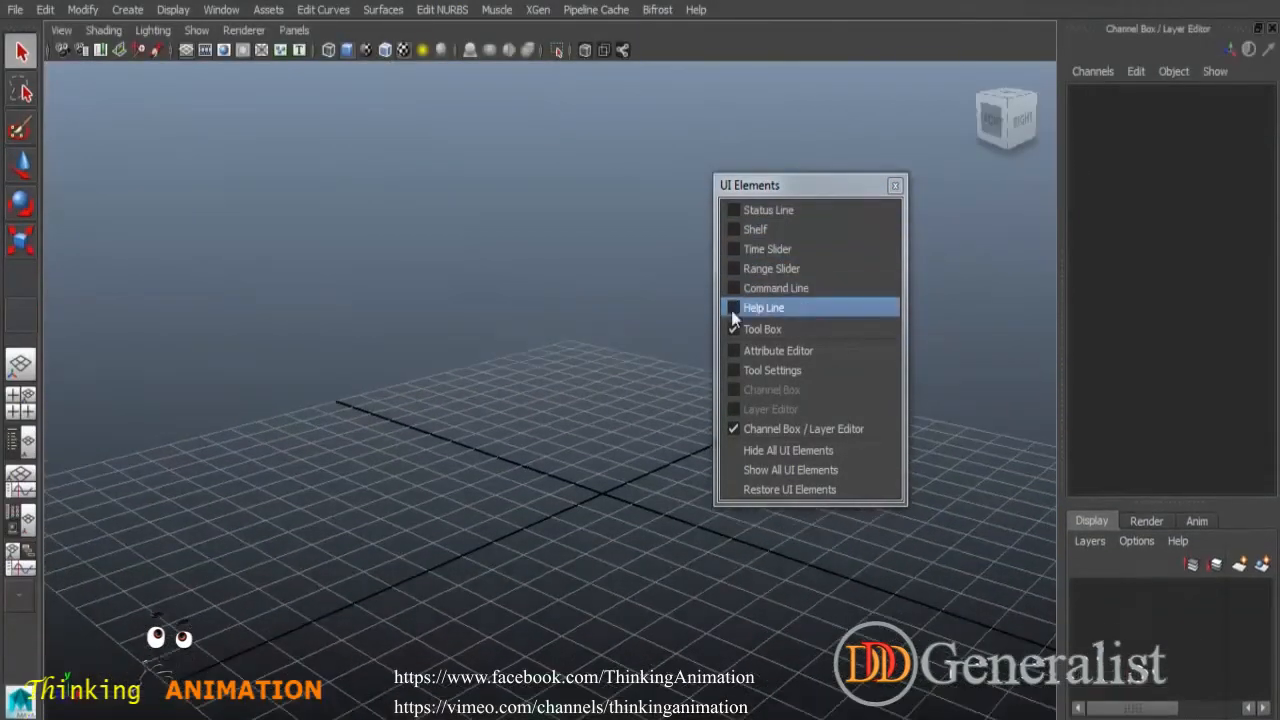
left_click(733, 329)
left_click(731, 428)
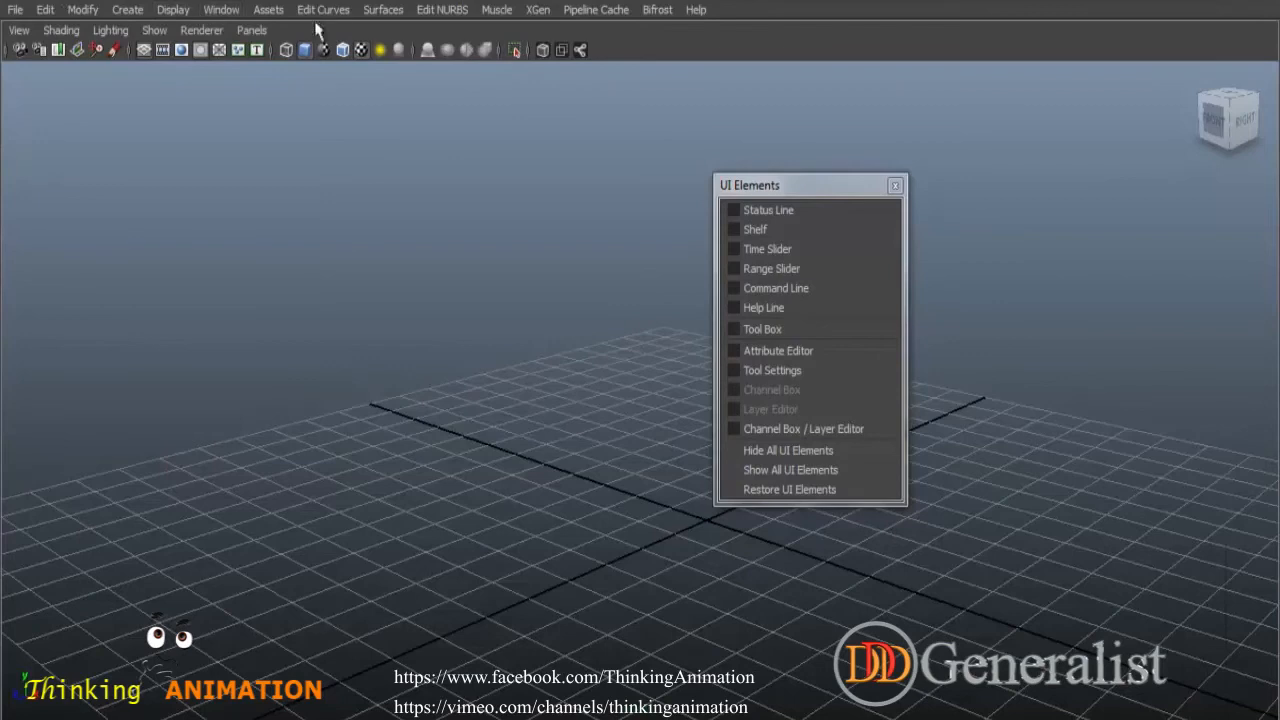
- Close the floating UI Elements window and tear off the UI Elements menu again as a new floating window
left_click(895, 186)
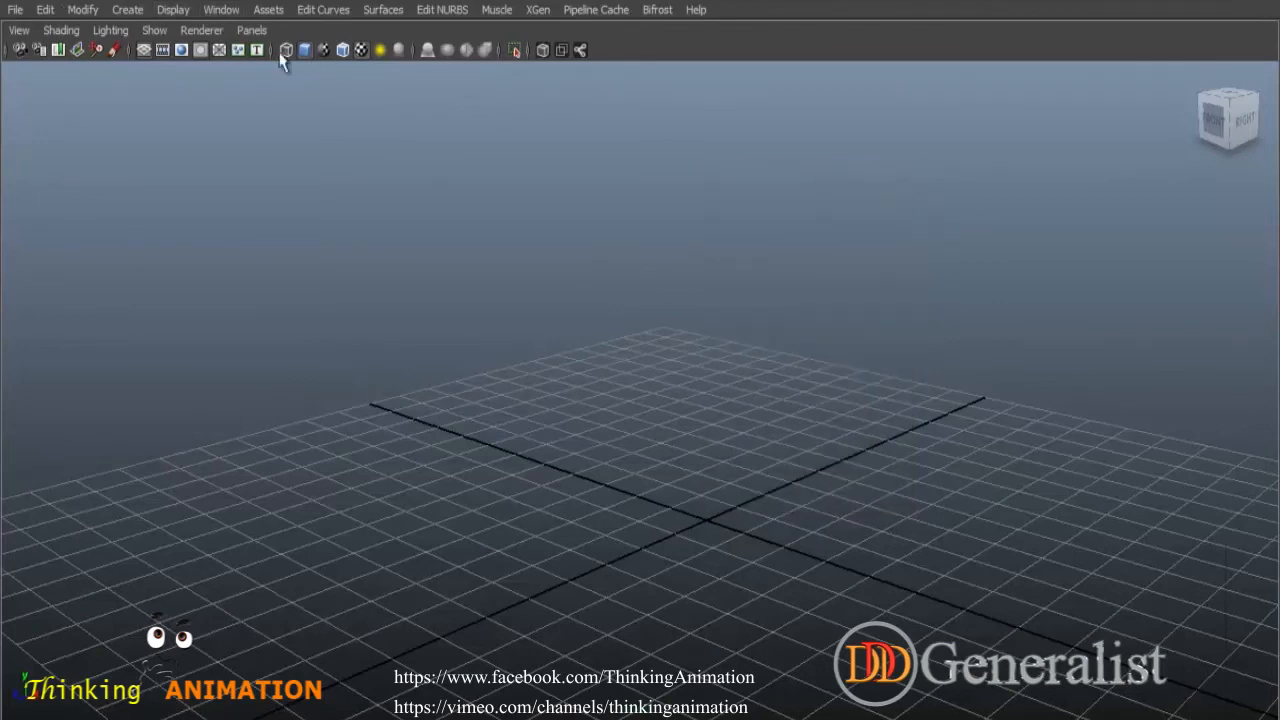
left_click(177, 10)
mouse_move(173, 80)
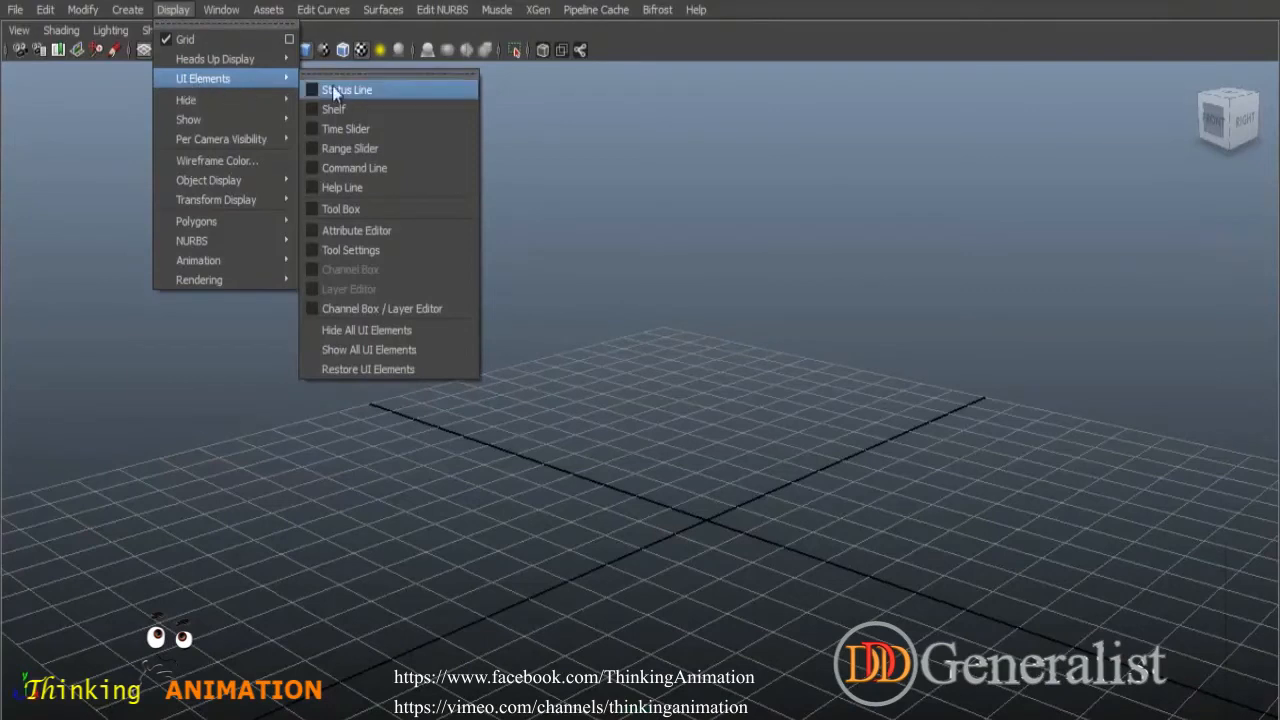
left_click(411, 73)
left_click_drag(427, 48, 938, 129)
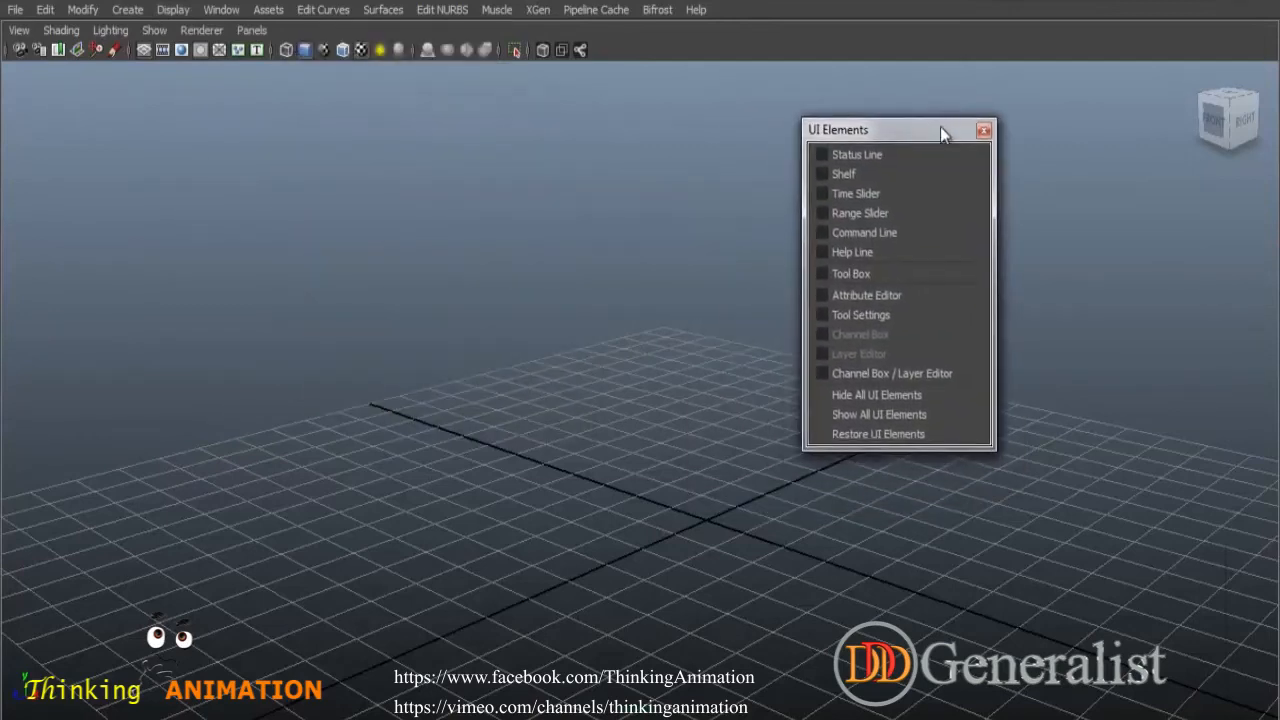
- Show the status line, shelf, tool box, time slider, range slider, command line, help line and attribute editor
left_click(826, 158)
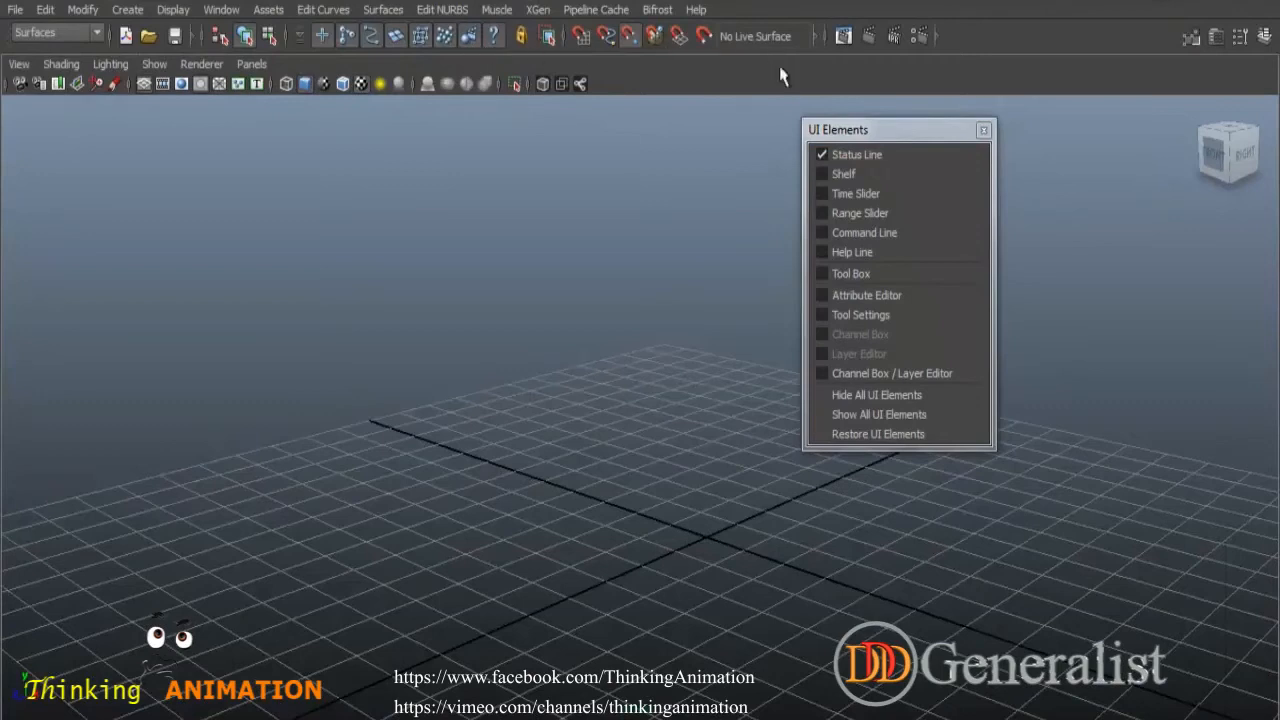
left_click(820, 174)
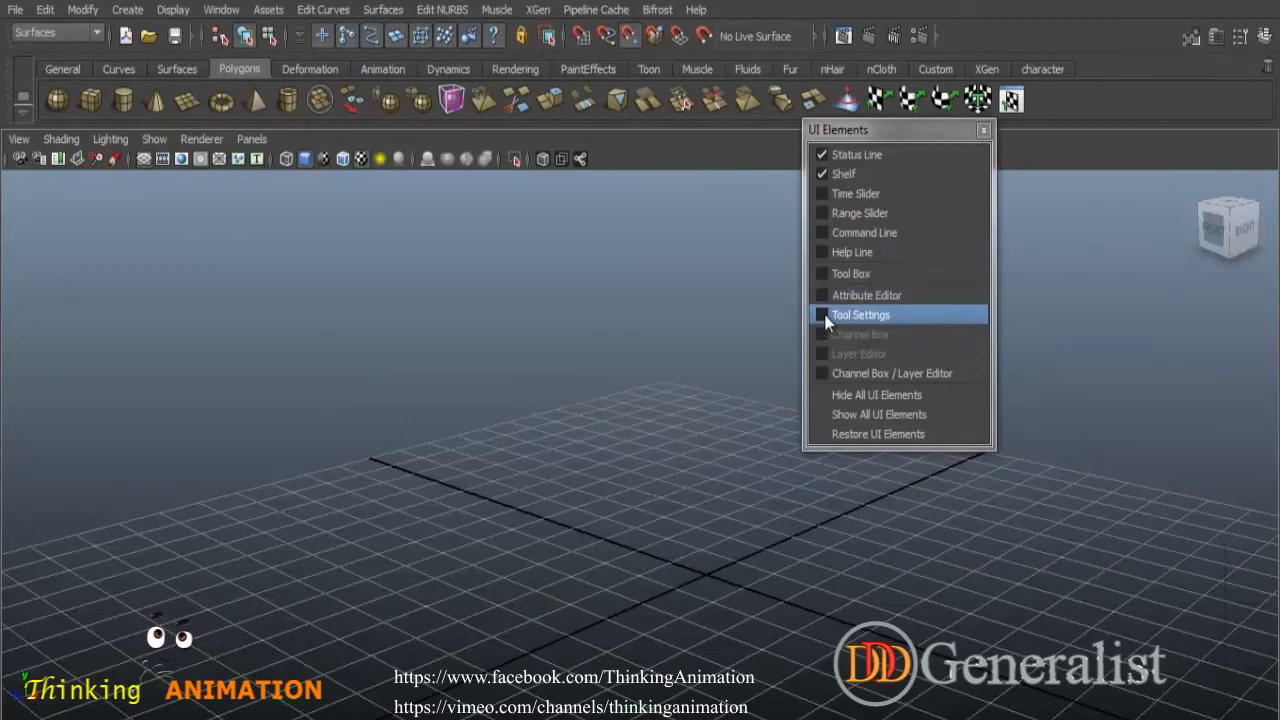
left_click(822, 274)
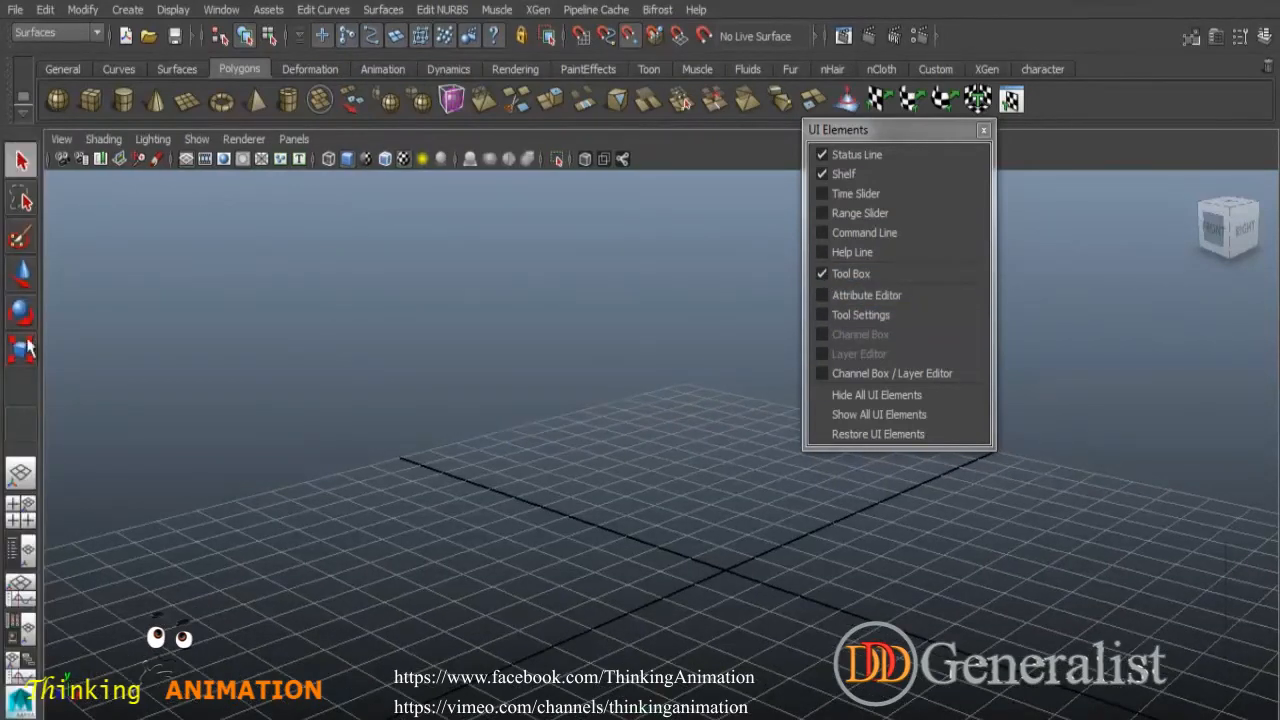
left_click(834, 193)
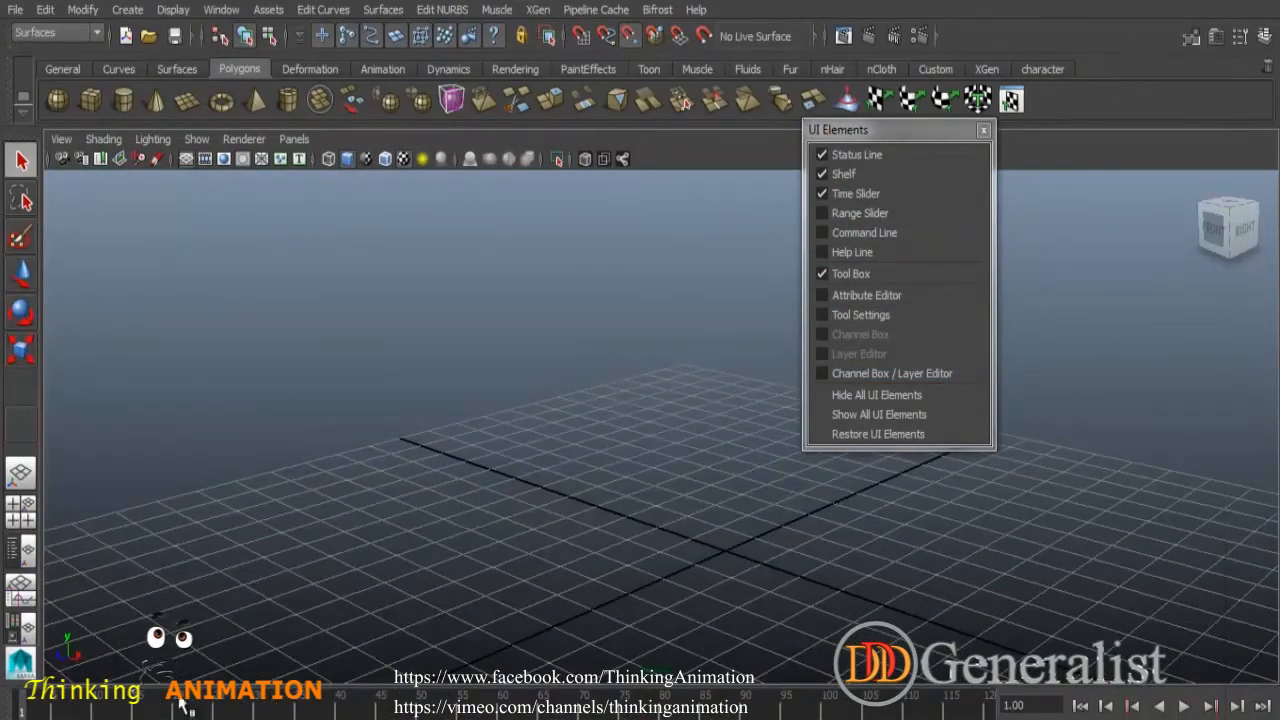
left_click(825, 214)
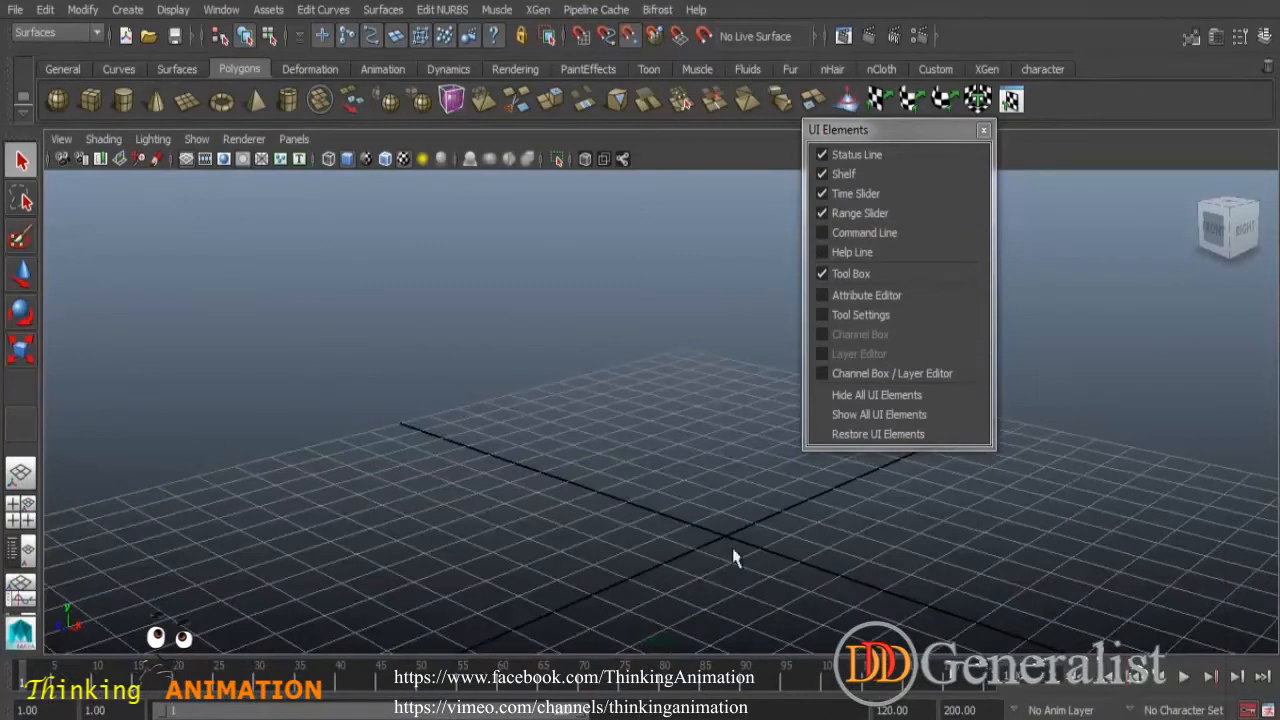
left_click(825, 233)
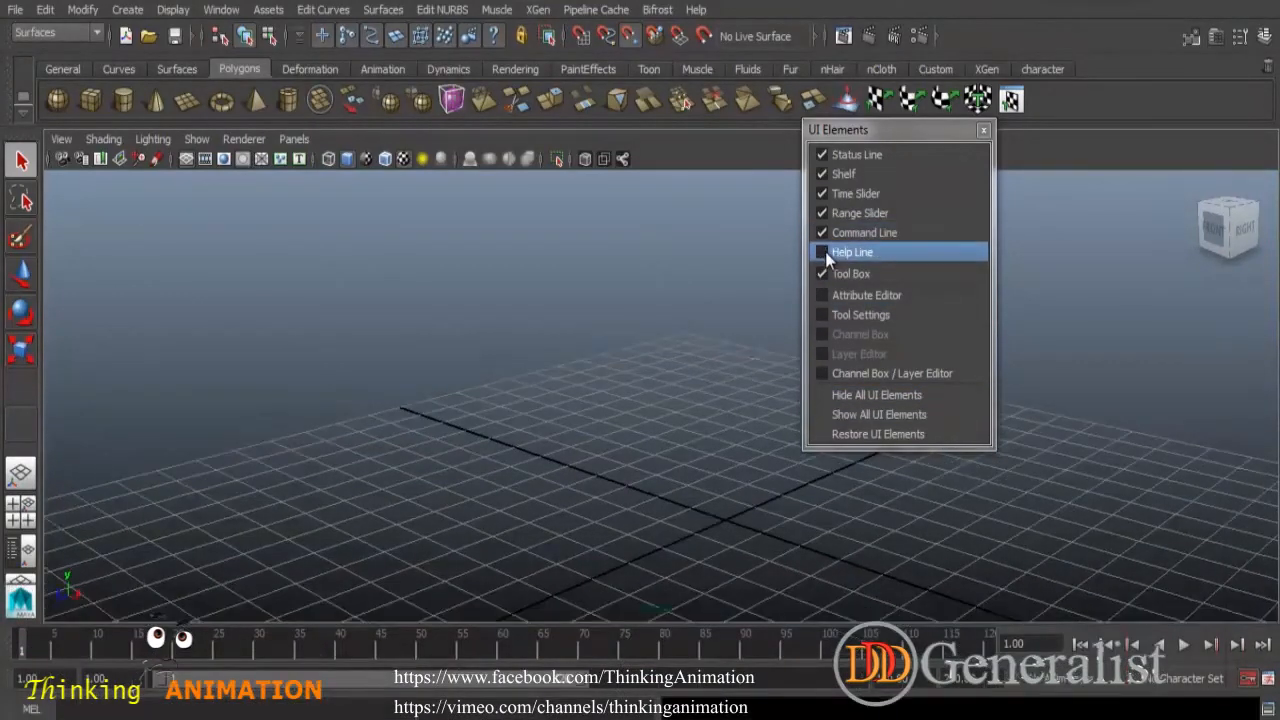
left_click(825, 252)
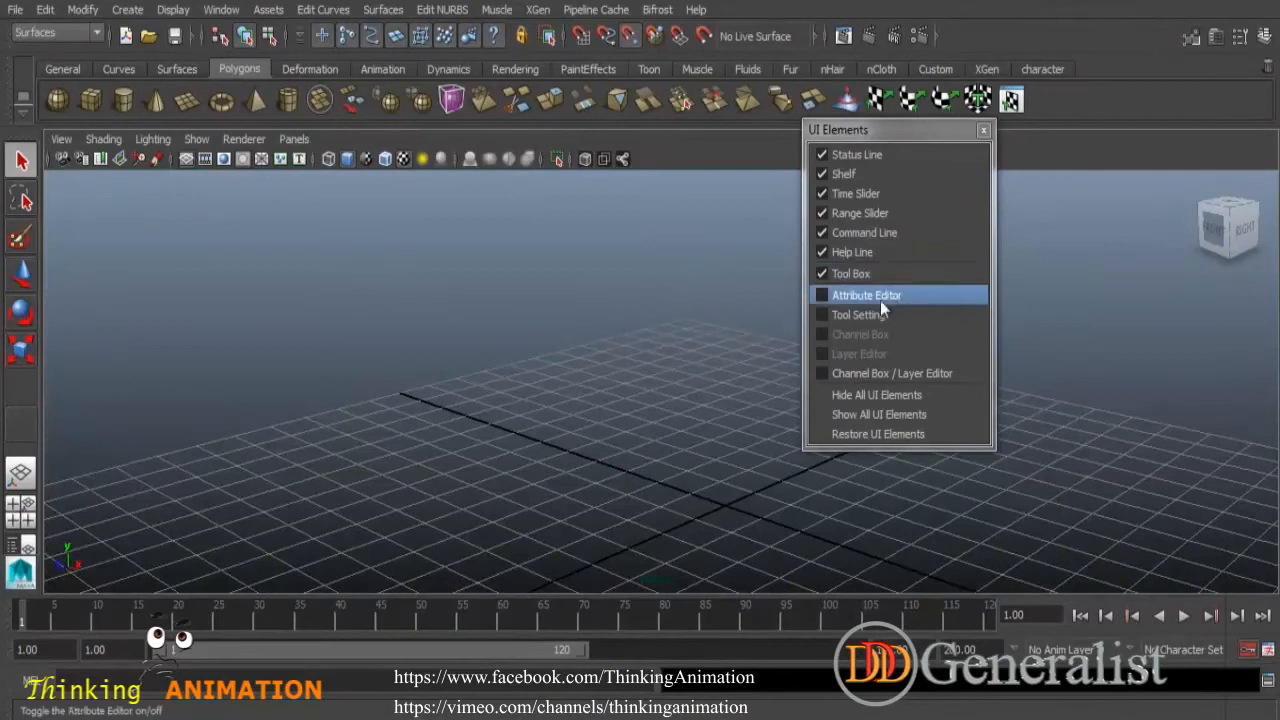
left_click(823, 296)
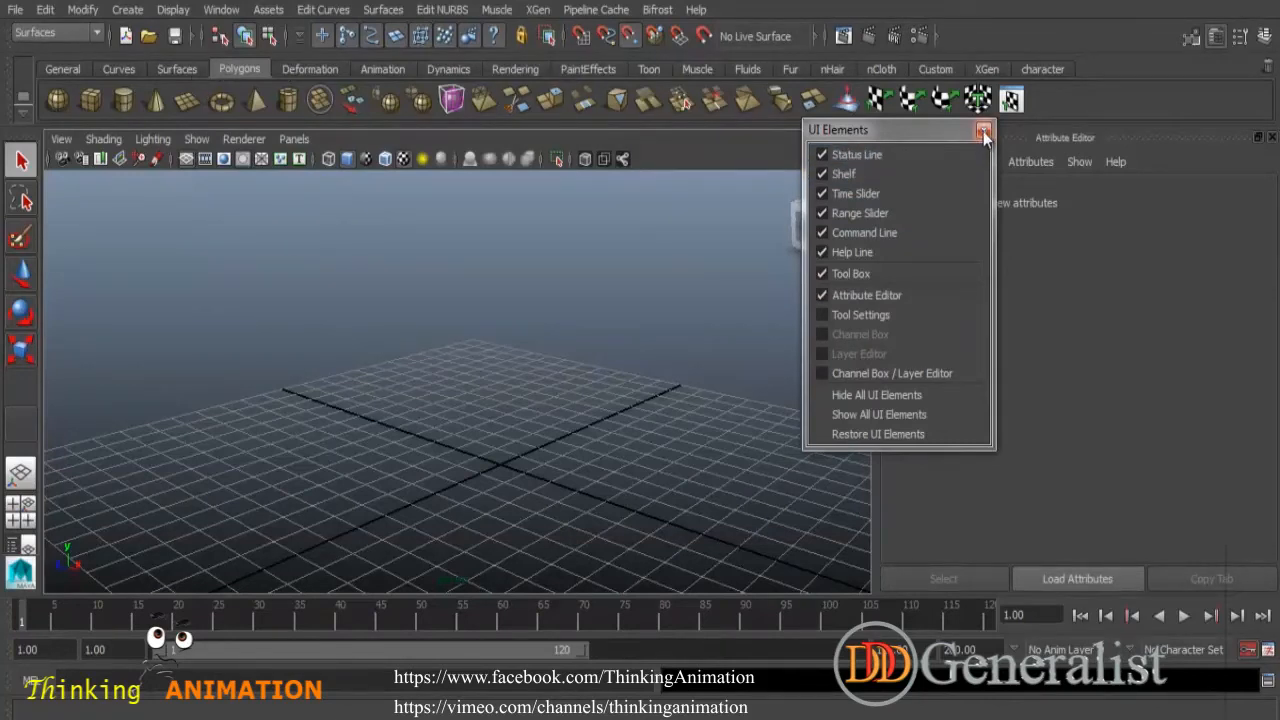
- Hide the time slider, range slider, command line, help line and attribute editor, keeping status line, shelf and tool box, and close the window
left_click_drag(829, 134, 421, 167)
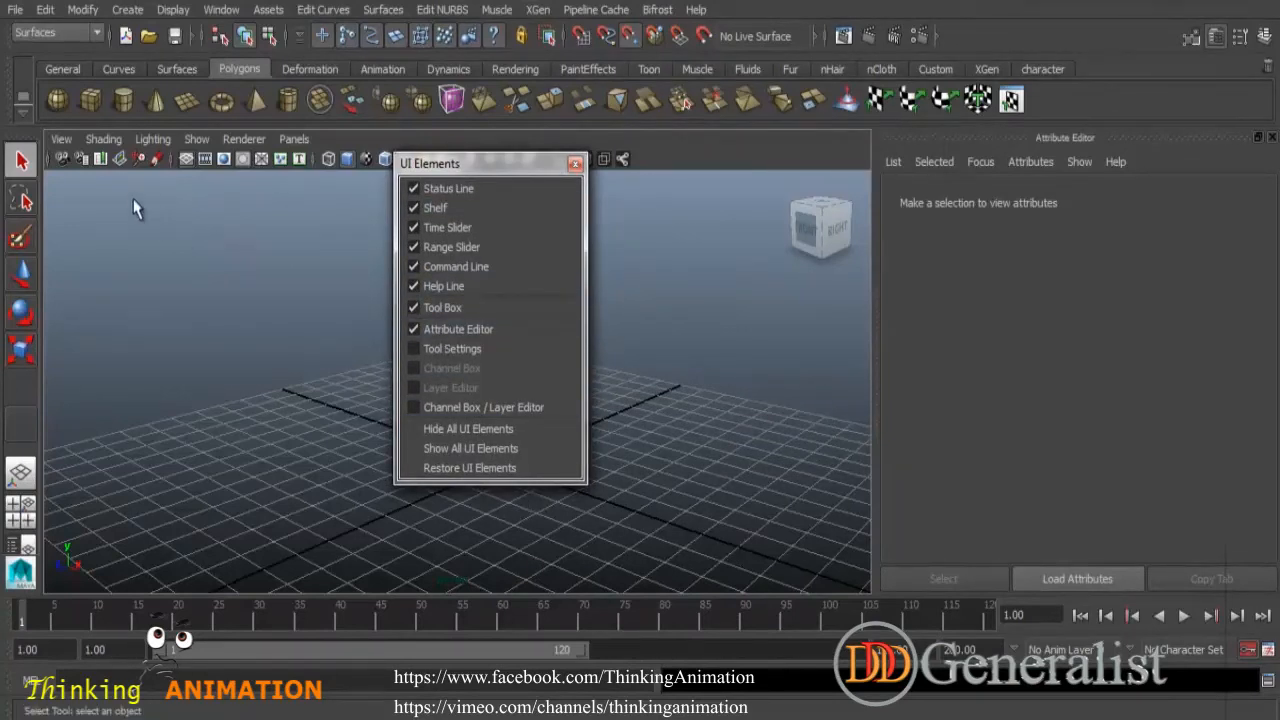
left_click(413, 308)
left_click(414, 286)
left_click(414, 266)
left_click(414, 247)
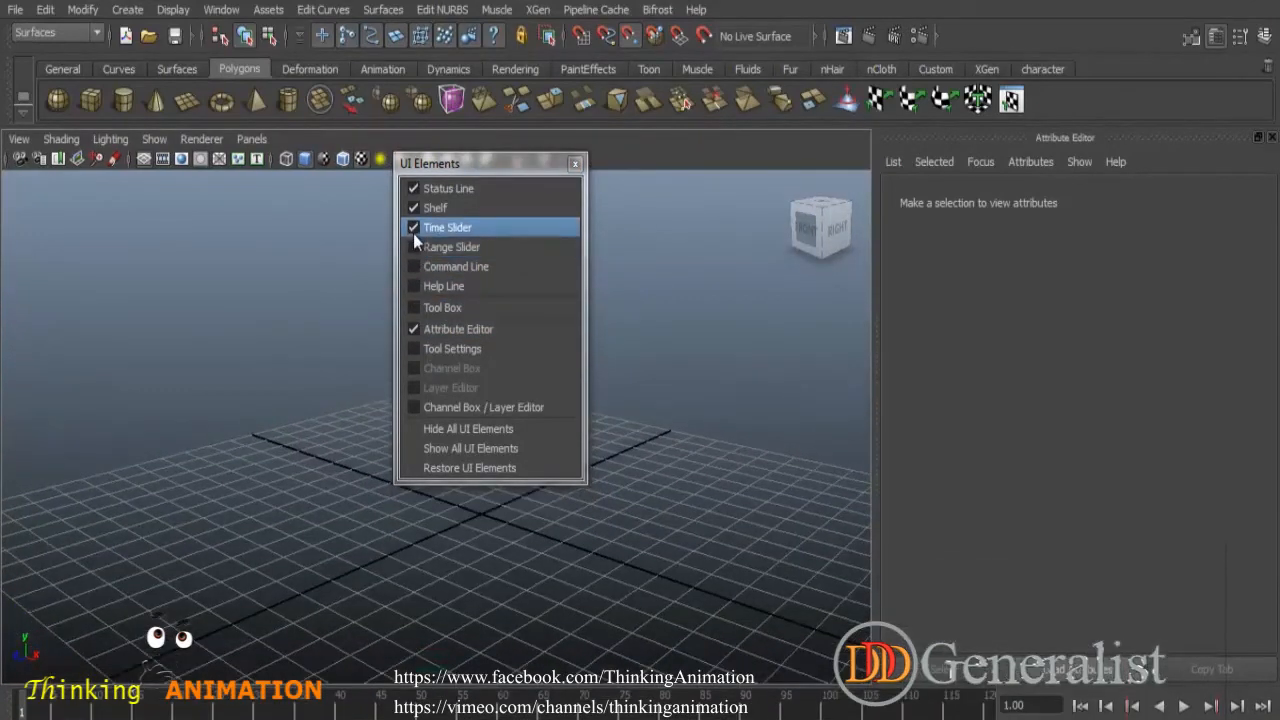
left_click(413, 229)
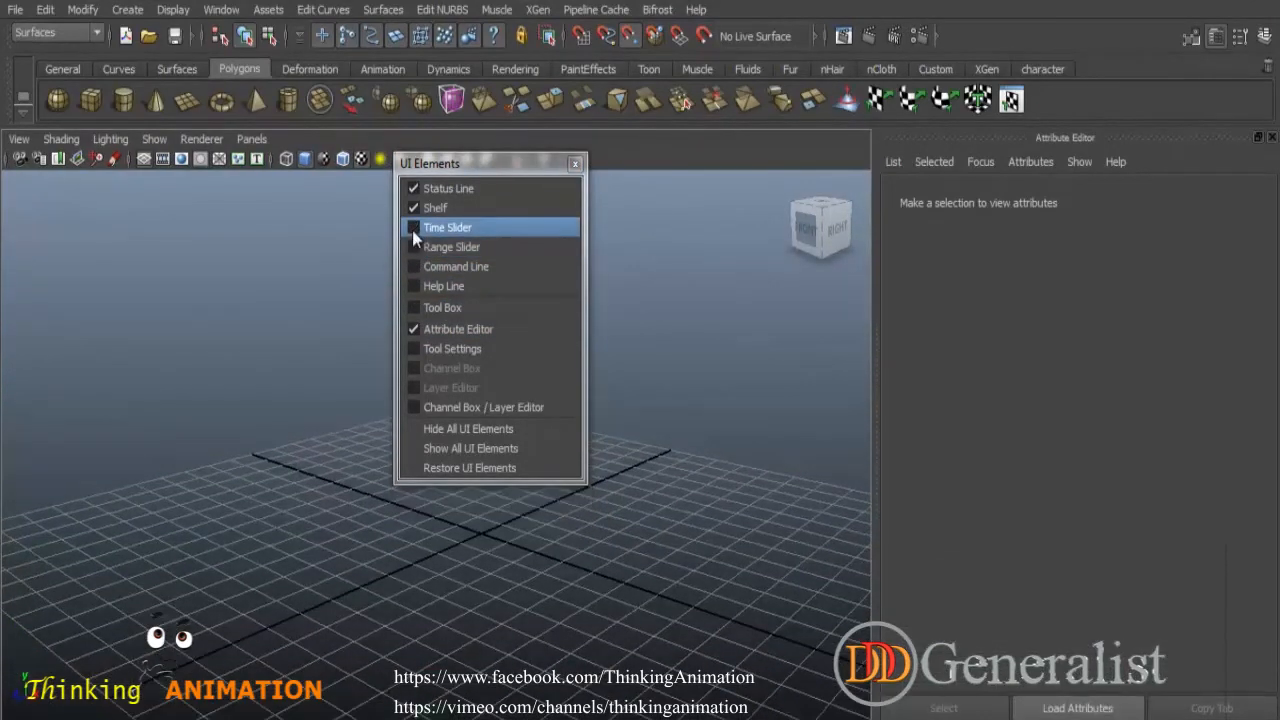
left_click(413, 308)
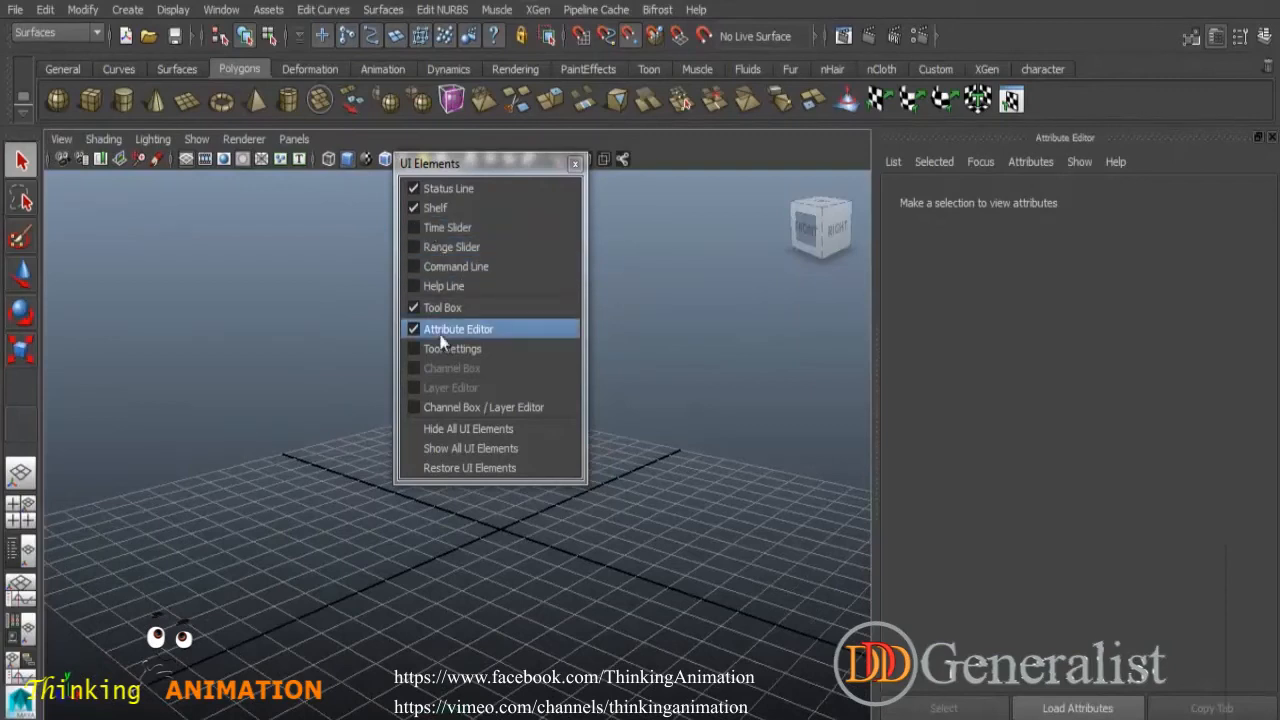
left_click(414, 329)
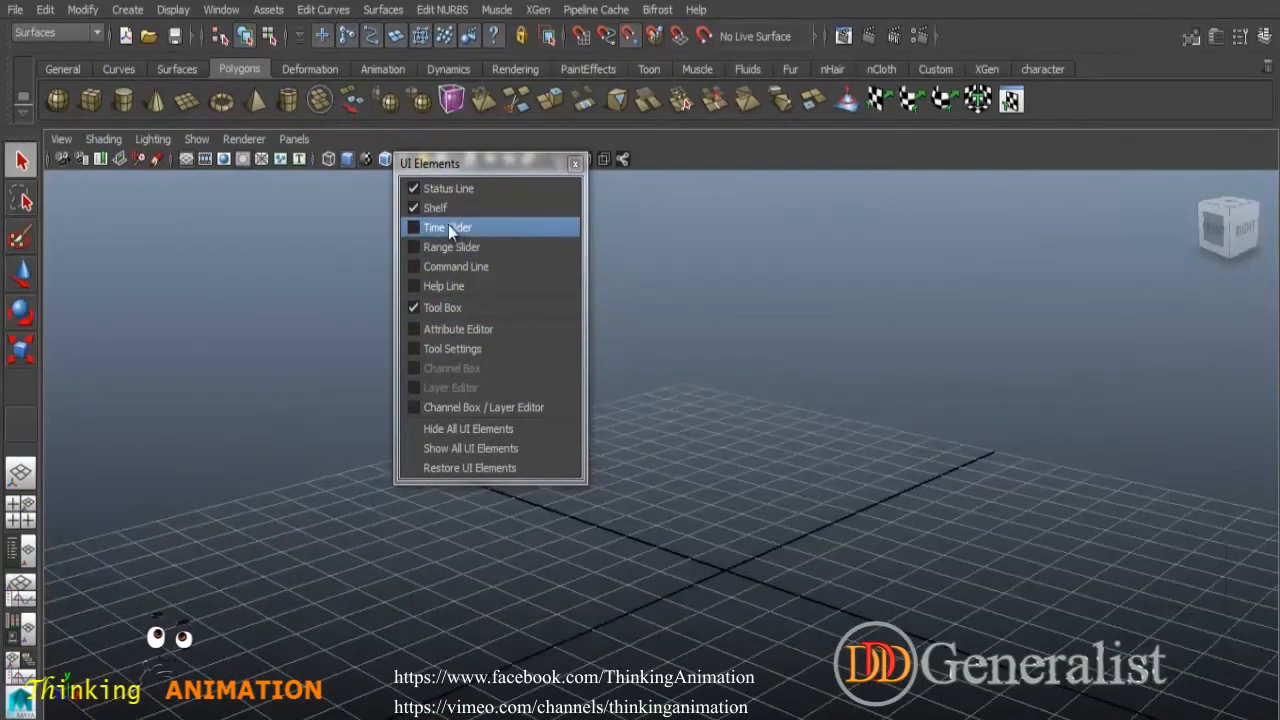
left_click(574, 164)
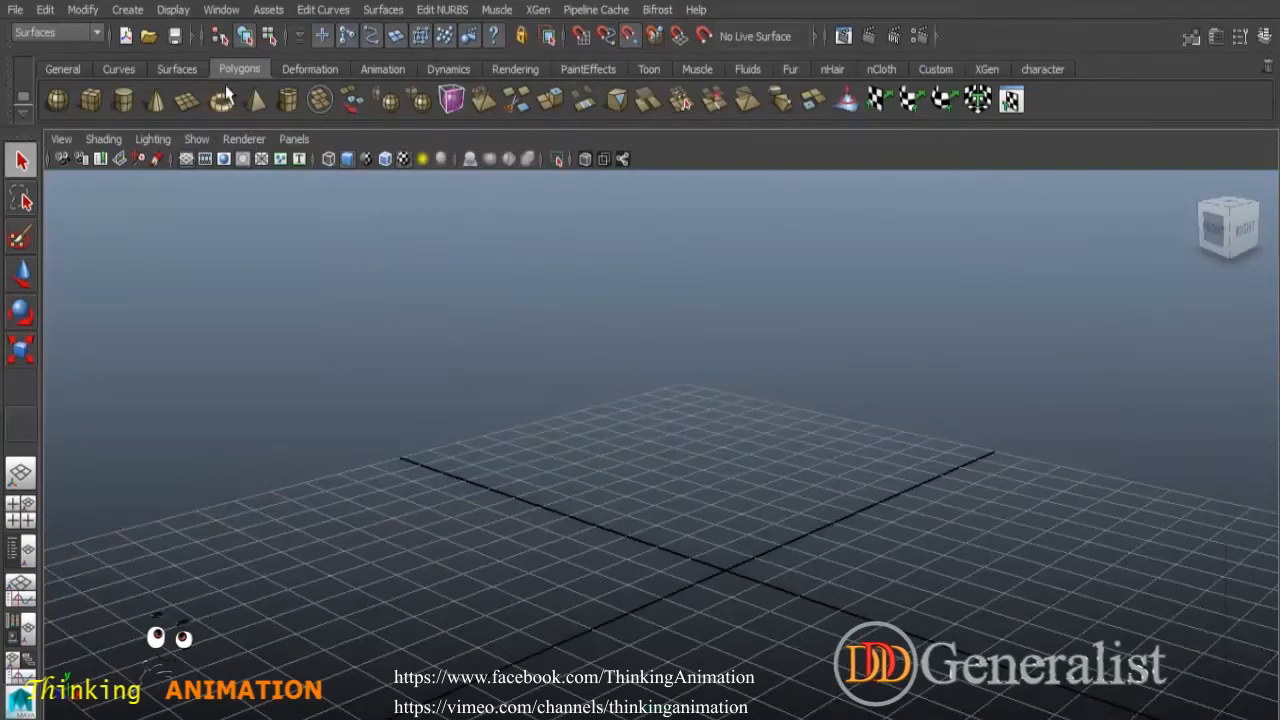
- Switch the menu set through Animation, Polygons and Surfaces to compare their menus, ending on Animation
left_click(98, 35)
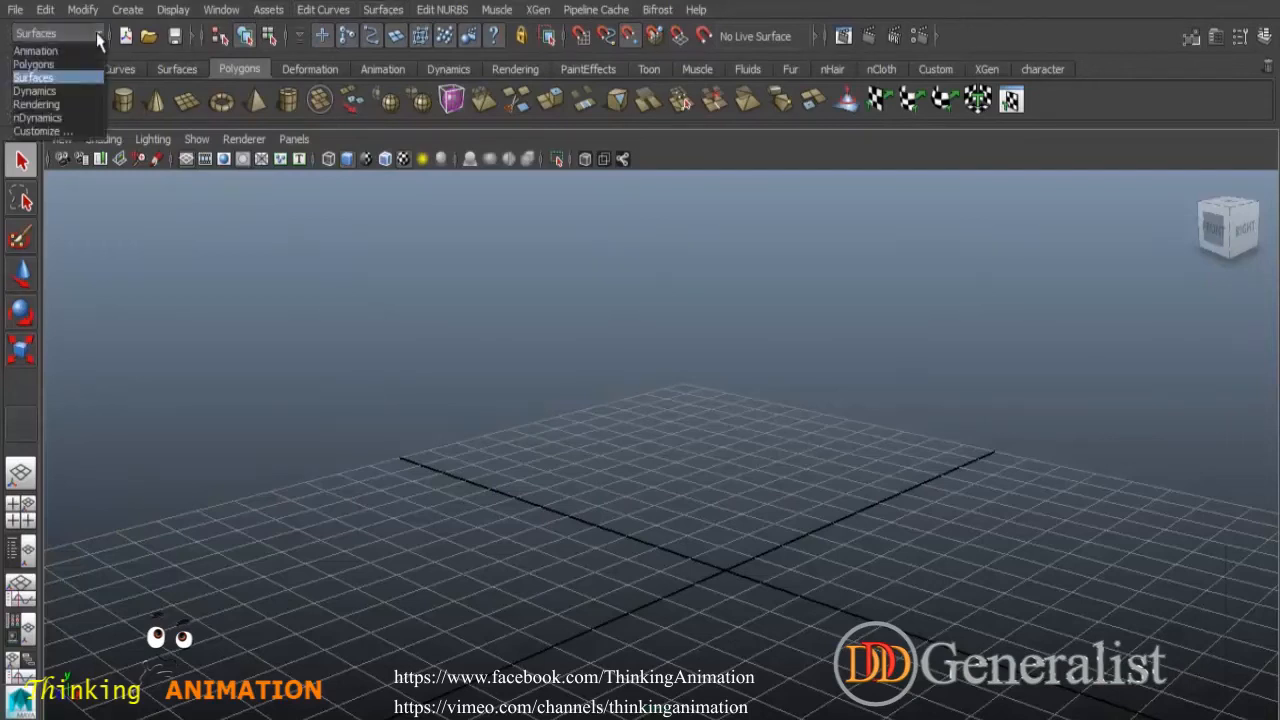
left_click(50, 52)
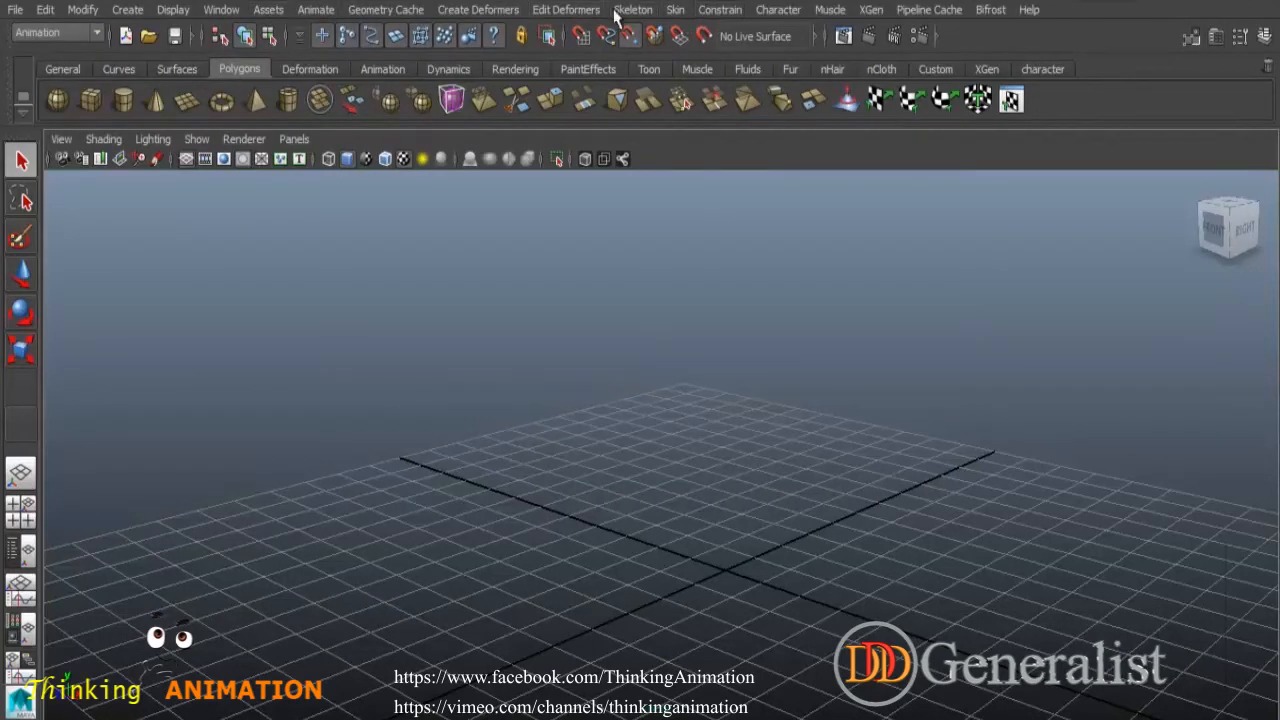
left_click(98, 33)
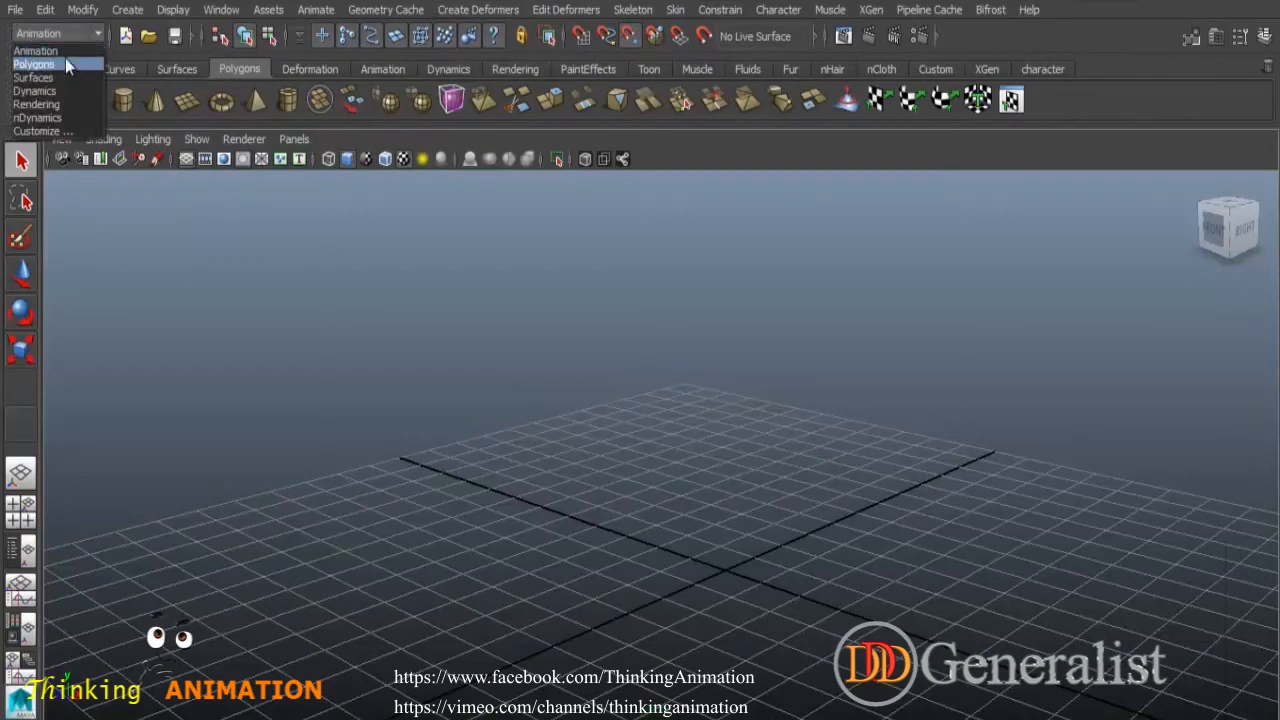
left_click(53, 65)
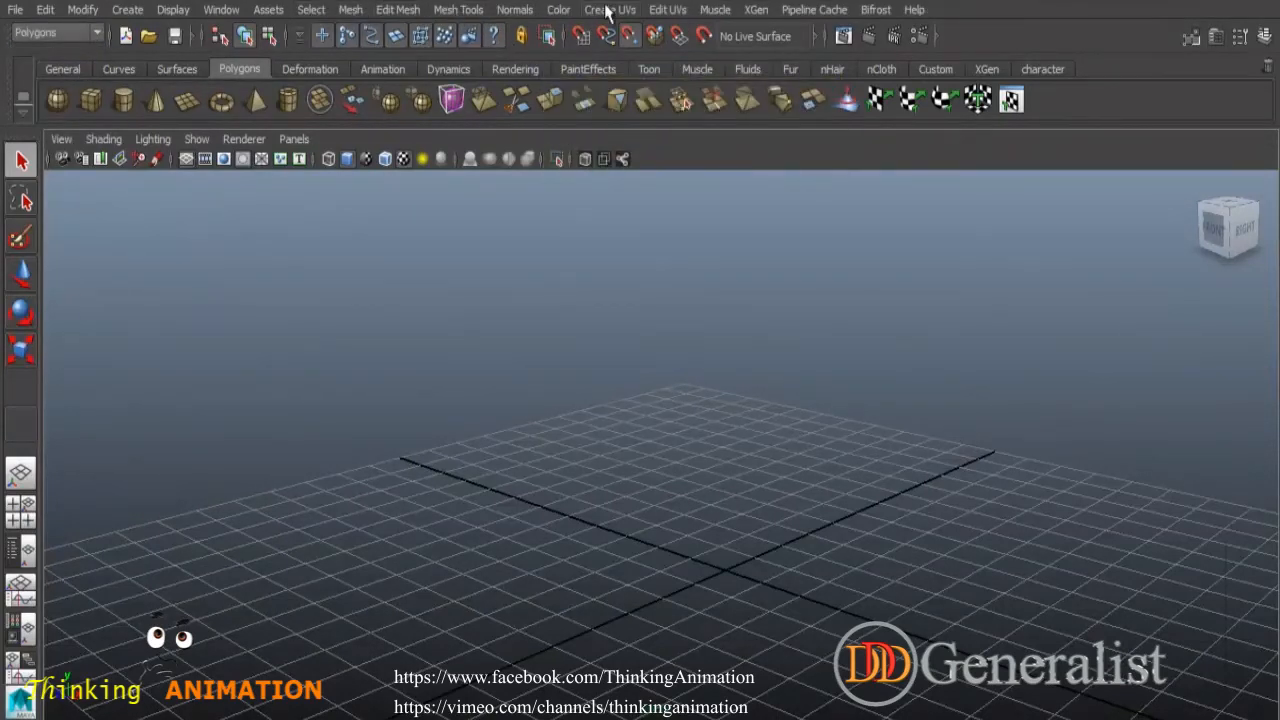
left_click(98, 35)
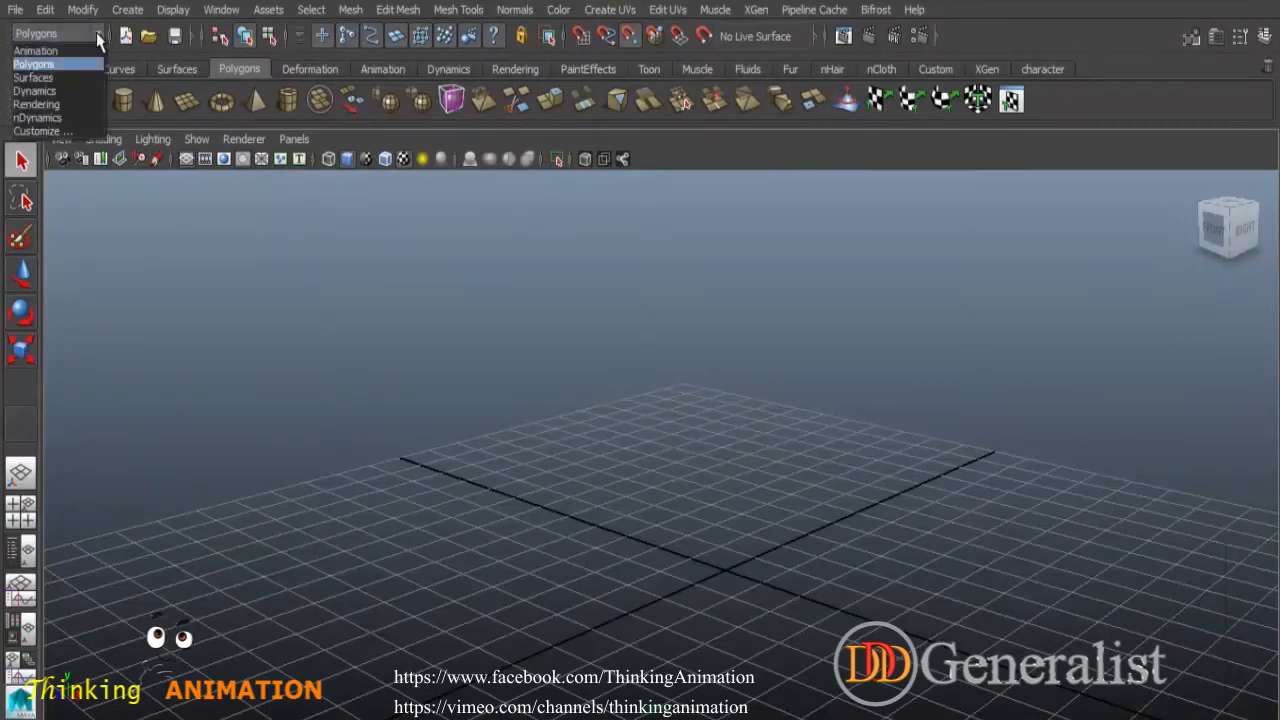
left_click(49, 67)
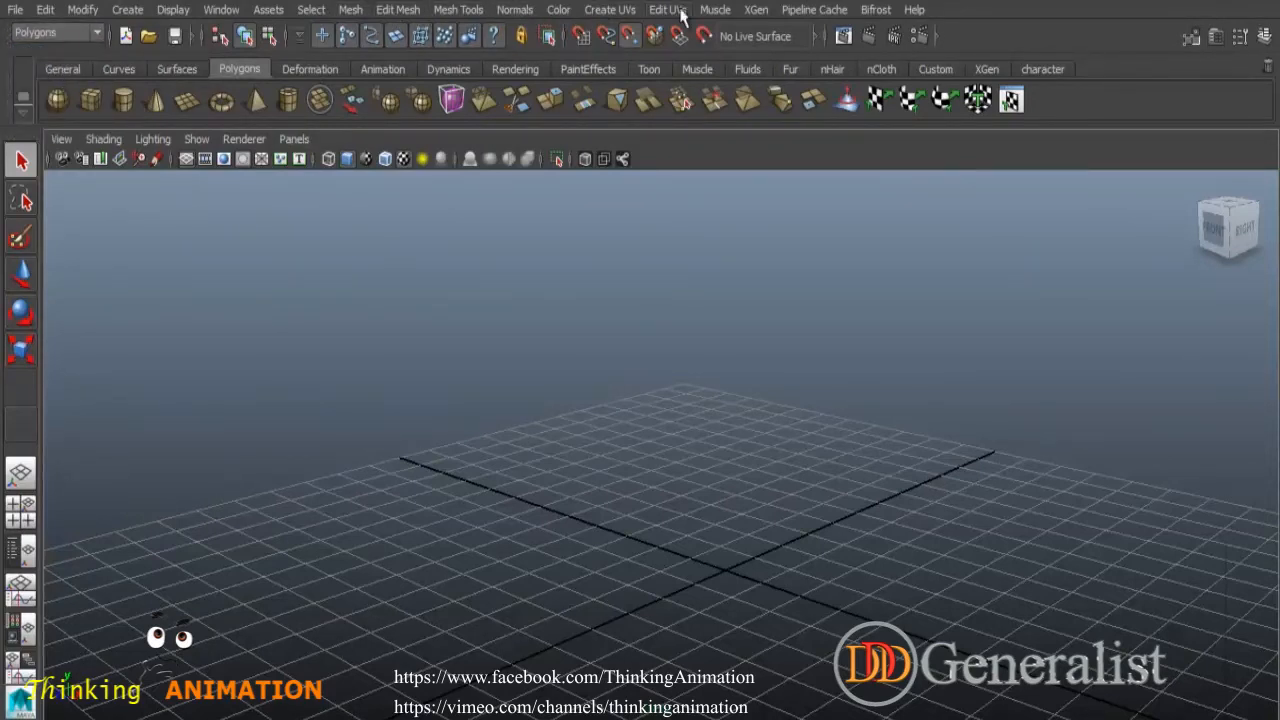
left_click(90, 33)
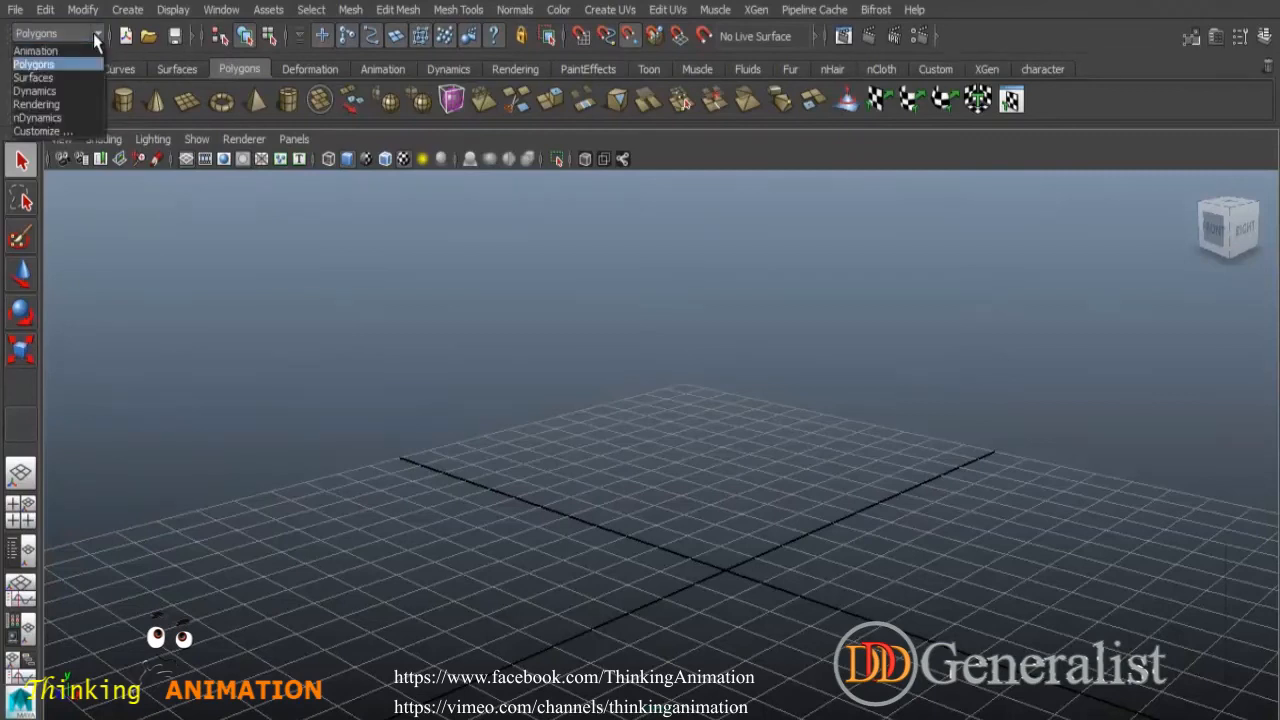
left_click(30, 78)
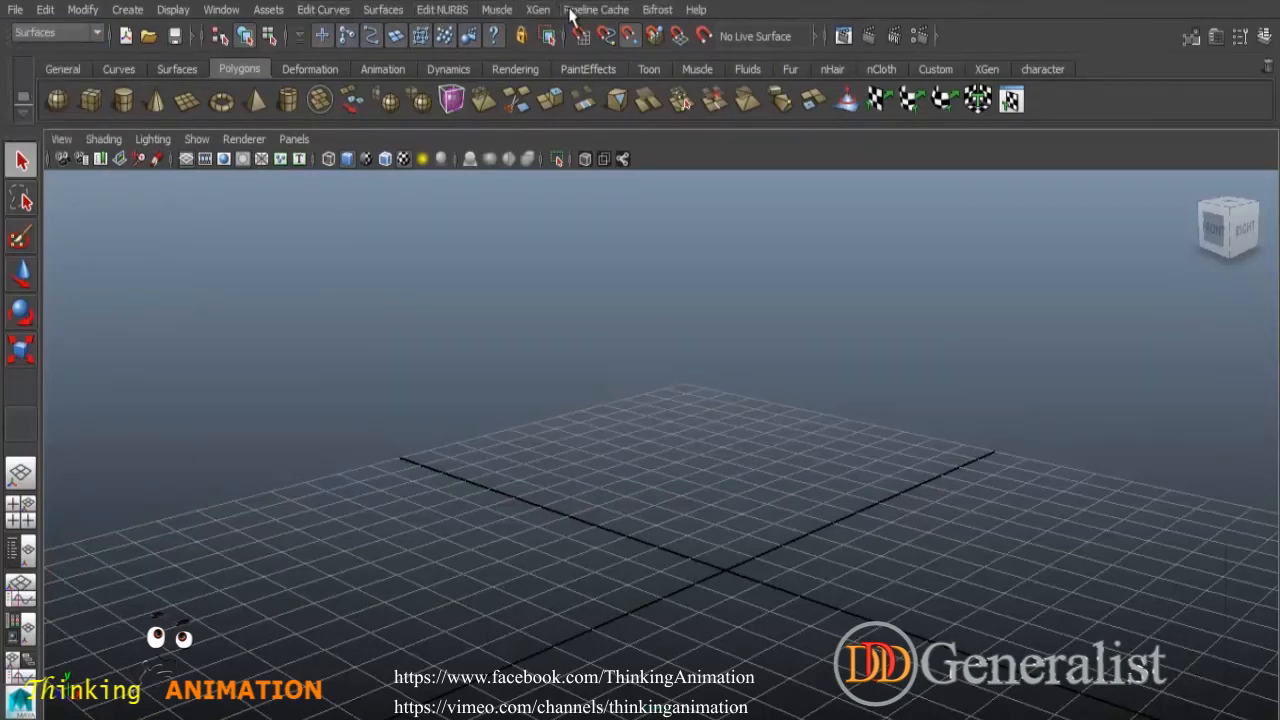
left_click(60, 33)
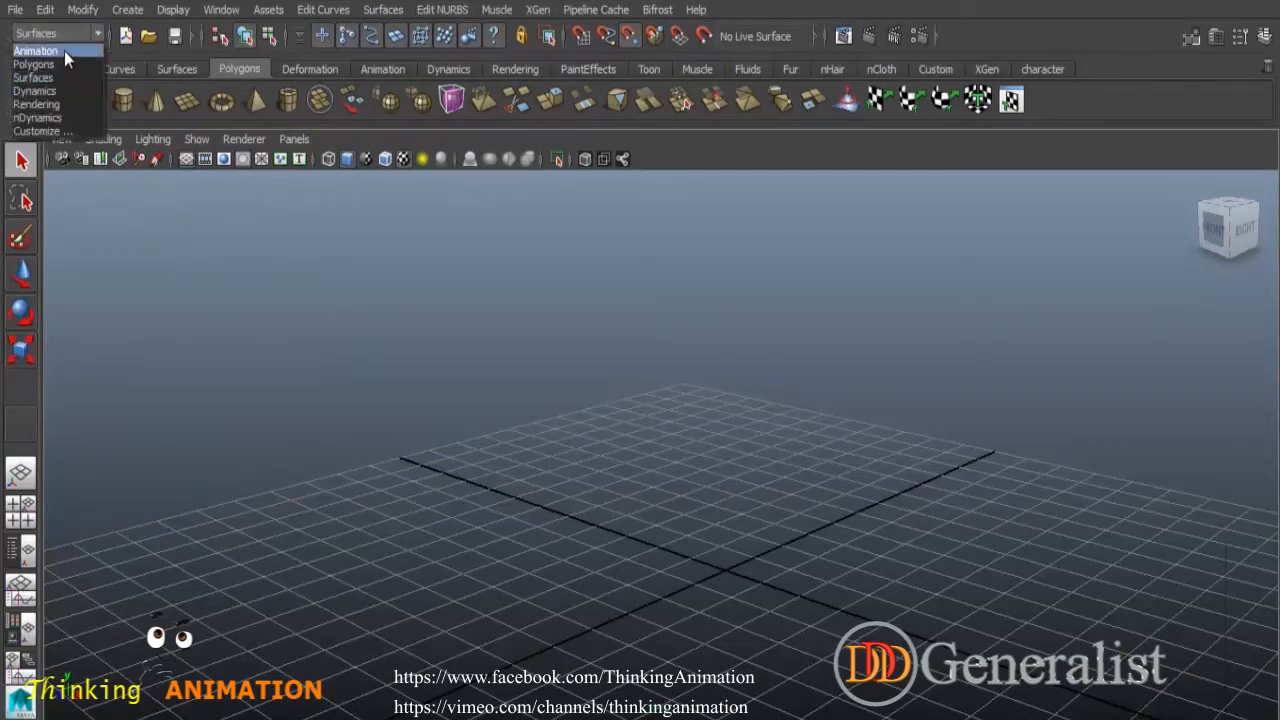
left_click(64, 51)
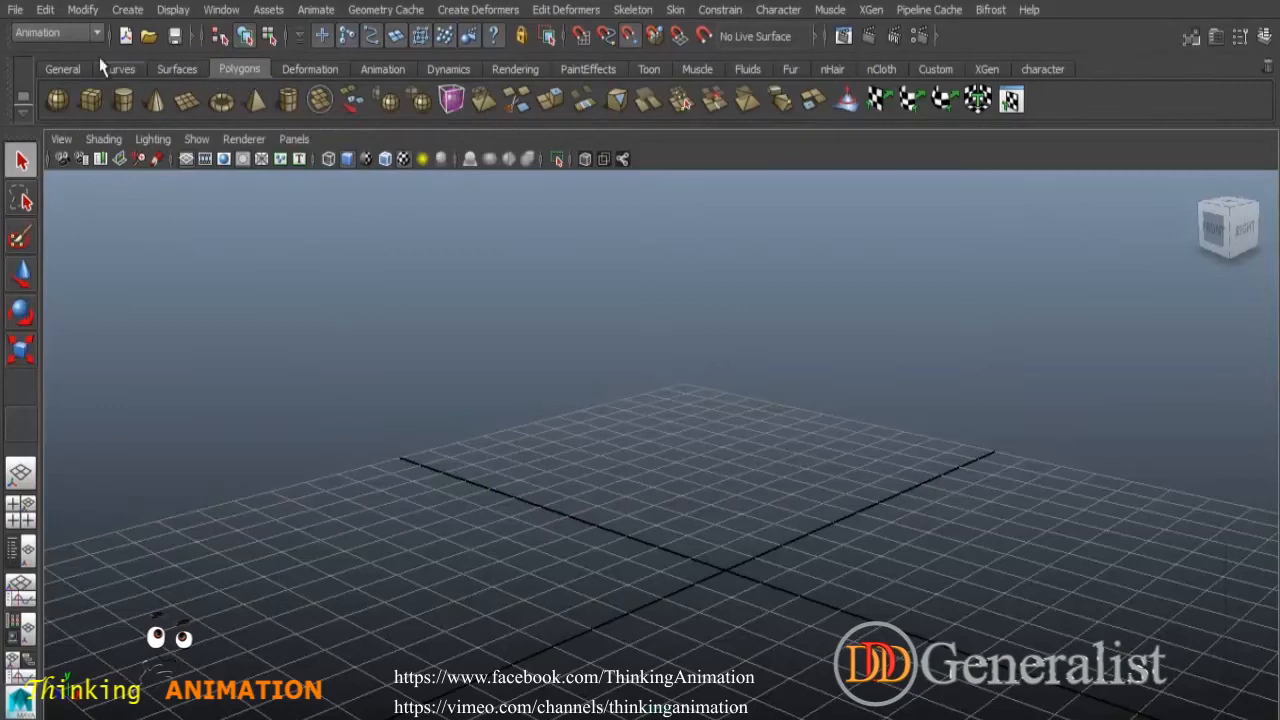
- Switch the menu set to Polygons and browse the Surfaces and Animation shelf tabs
left_click(76, 33)
left_click(50, 65)
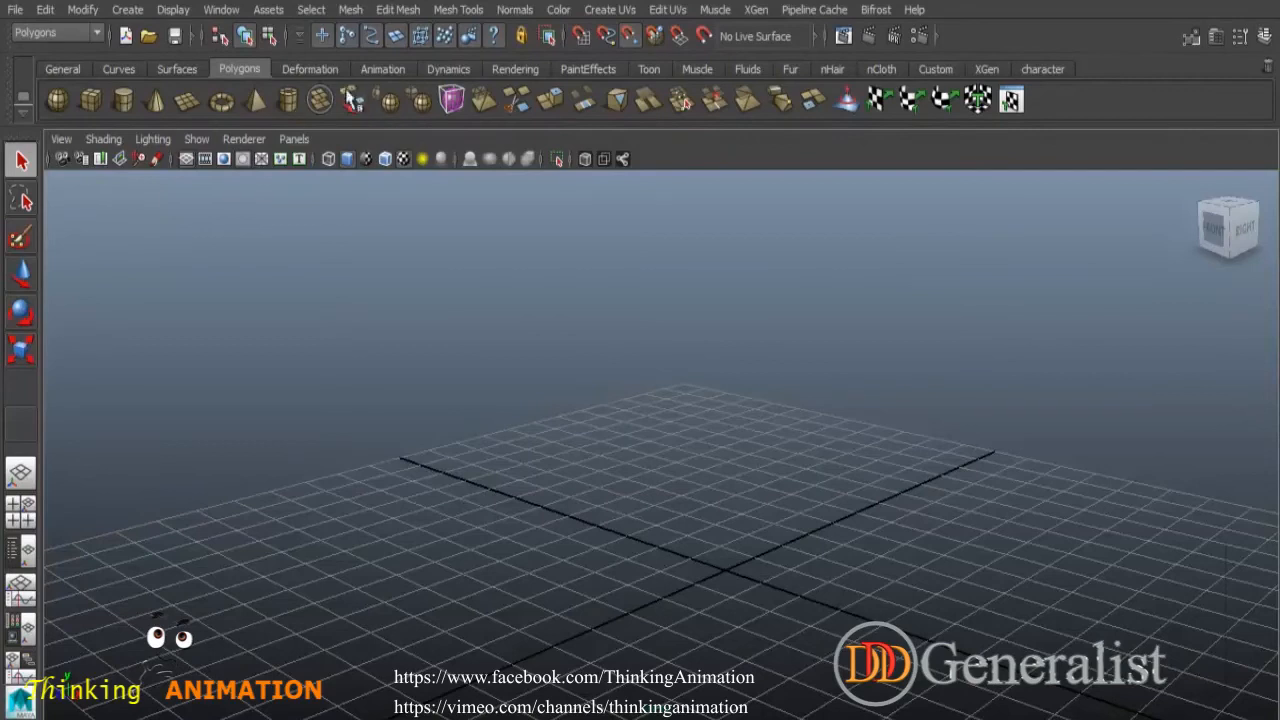
left_click(176, 69)
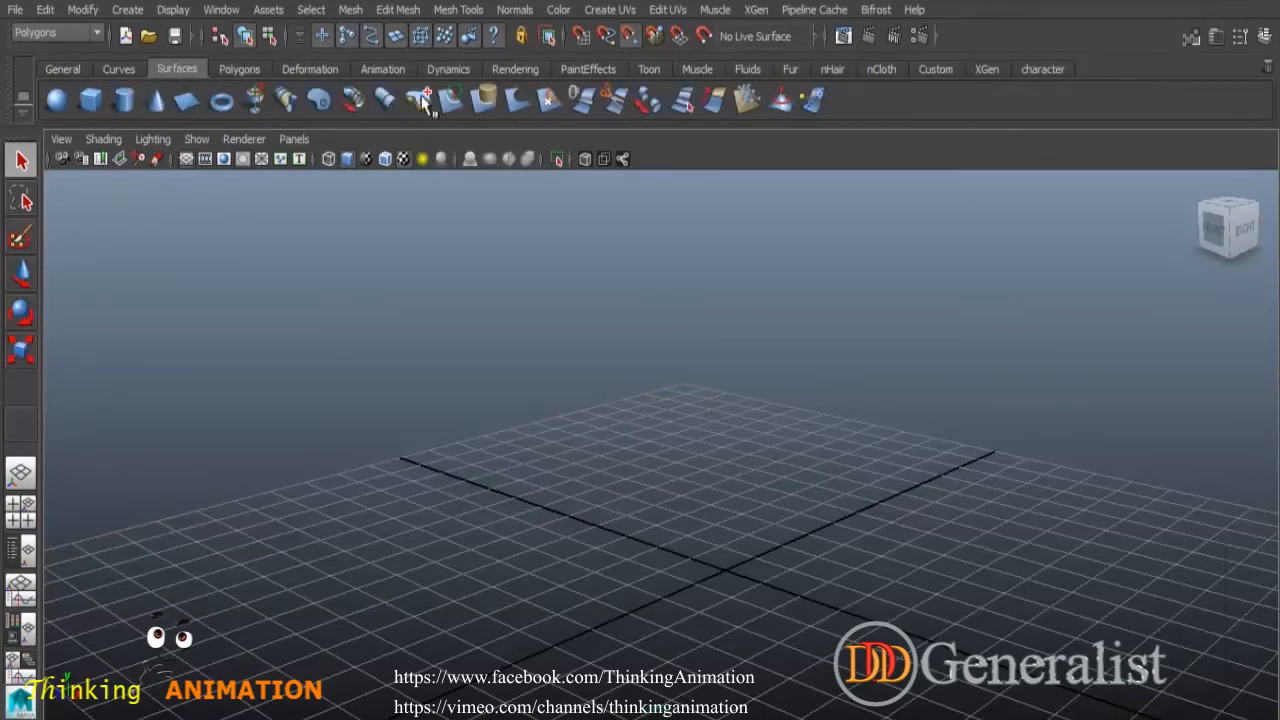
left_click(381, 69)
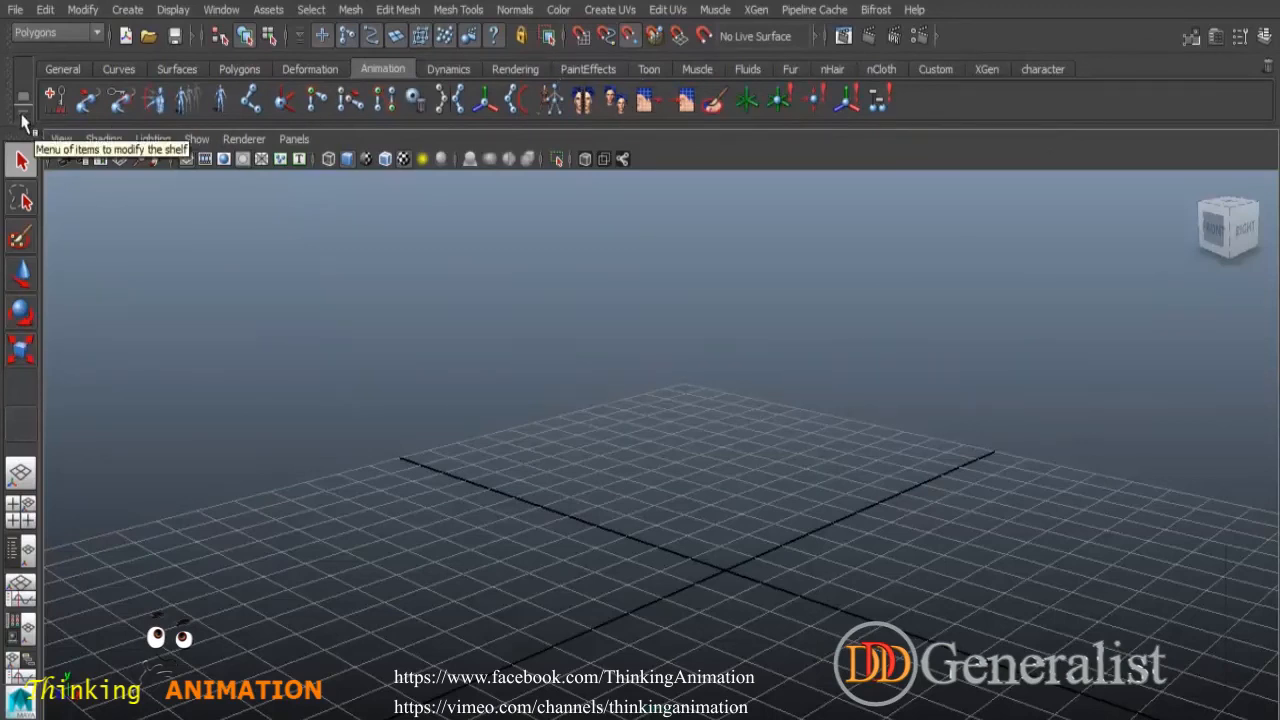
- Create a new shelf named Test
left_click(24, 118)
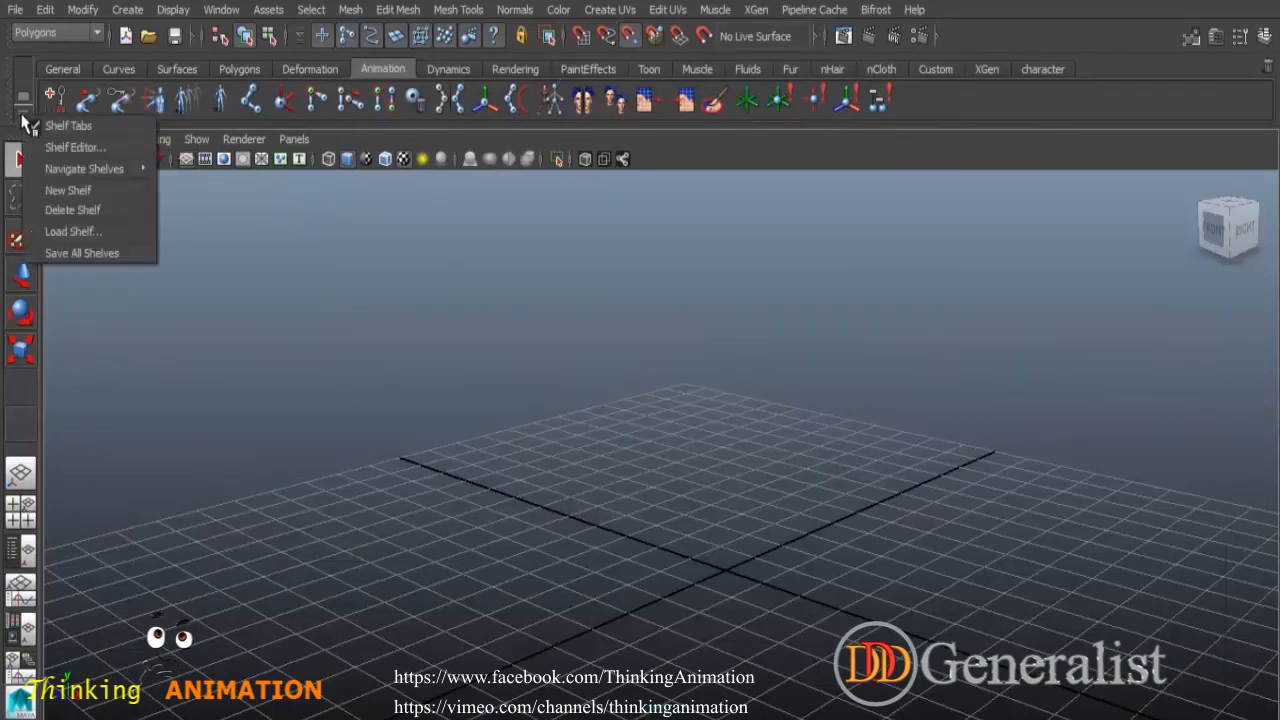
left_click(113, 189)
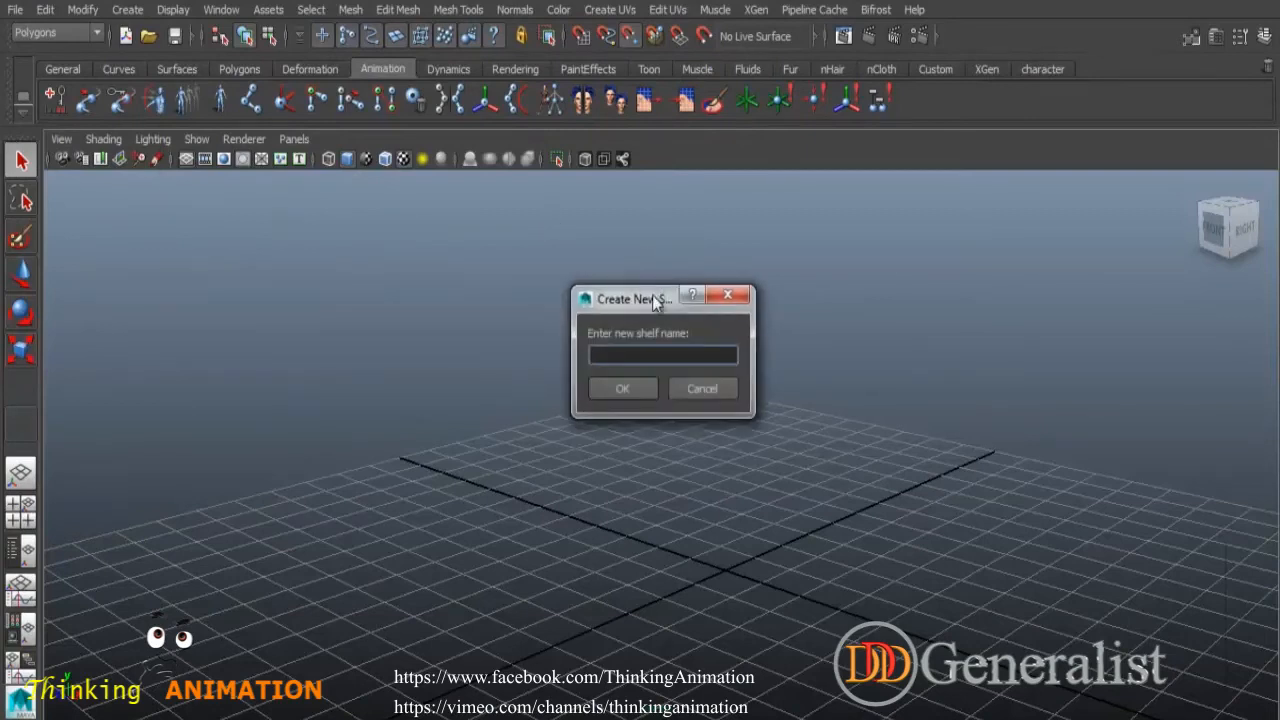
left_click_drag(642, 301, 535, 214)
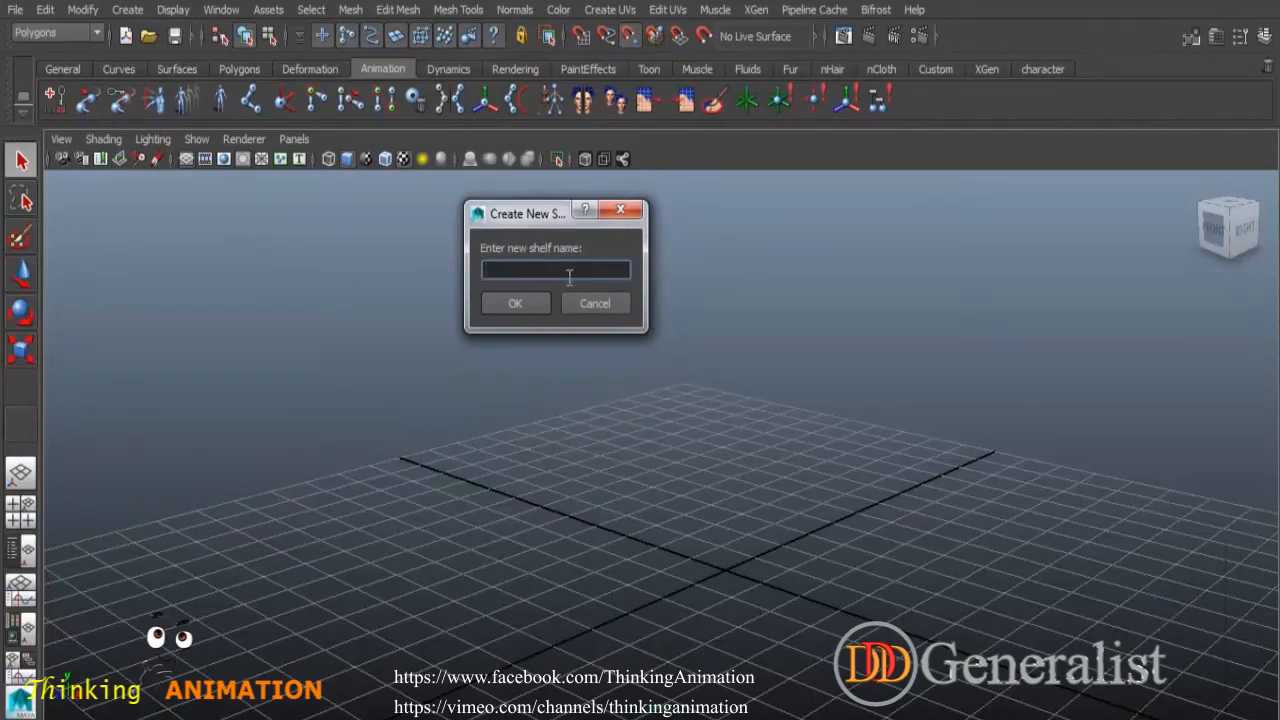
left_click(513, 304)
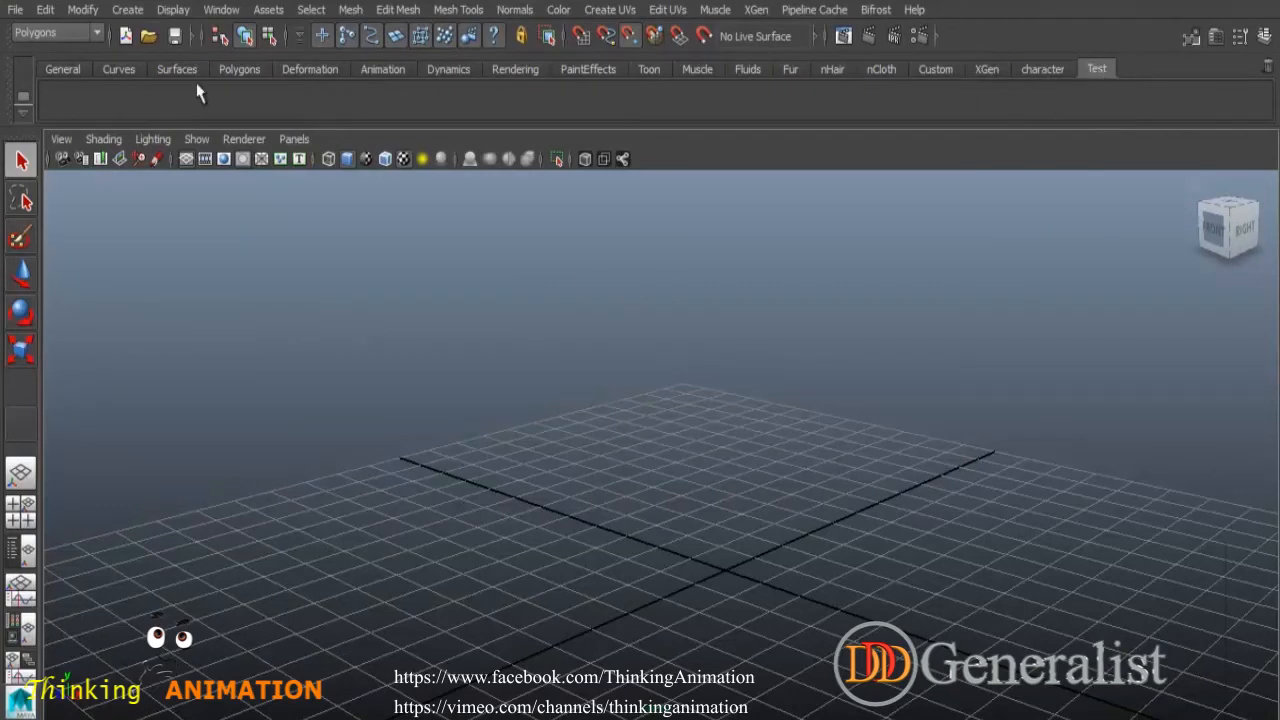
- Delete the Test shelf and confirm the deletion
left_click(25, 115)
left_click(93, 209)
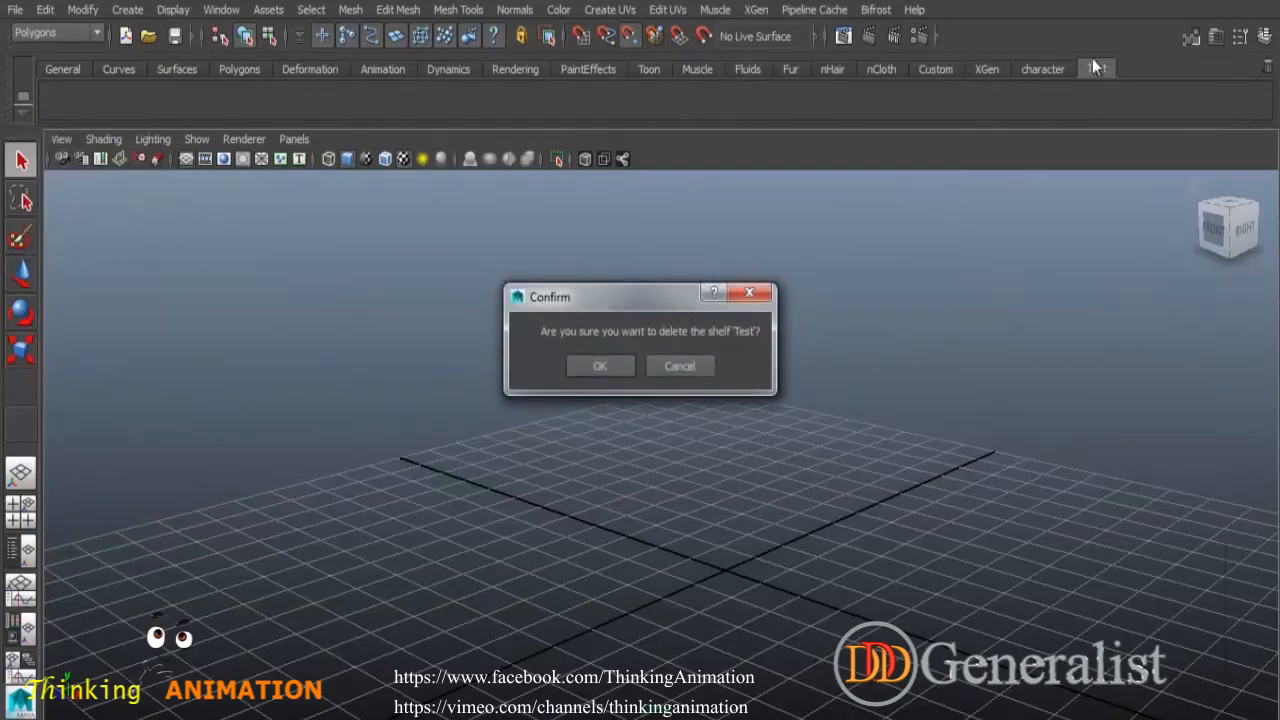
left_click(608, 366)
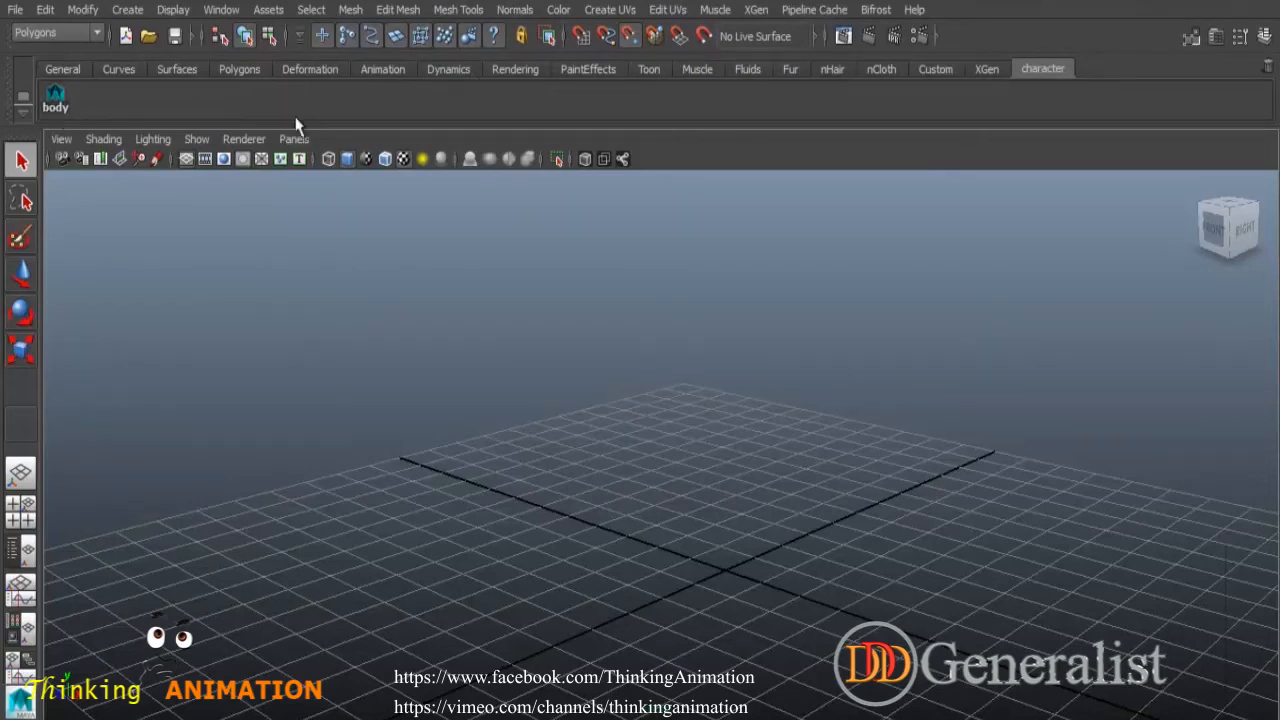
- Create a polygon cylinder from the Polygons shelf
left_click(238, 69)
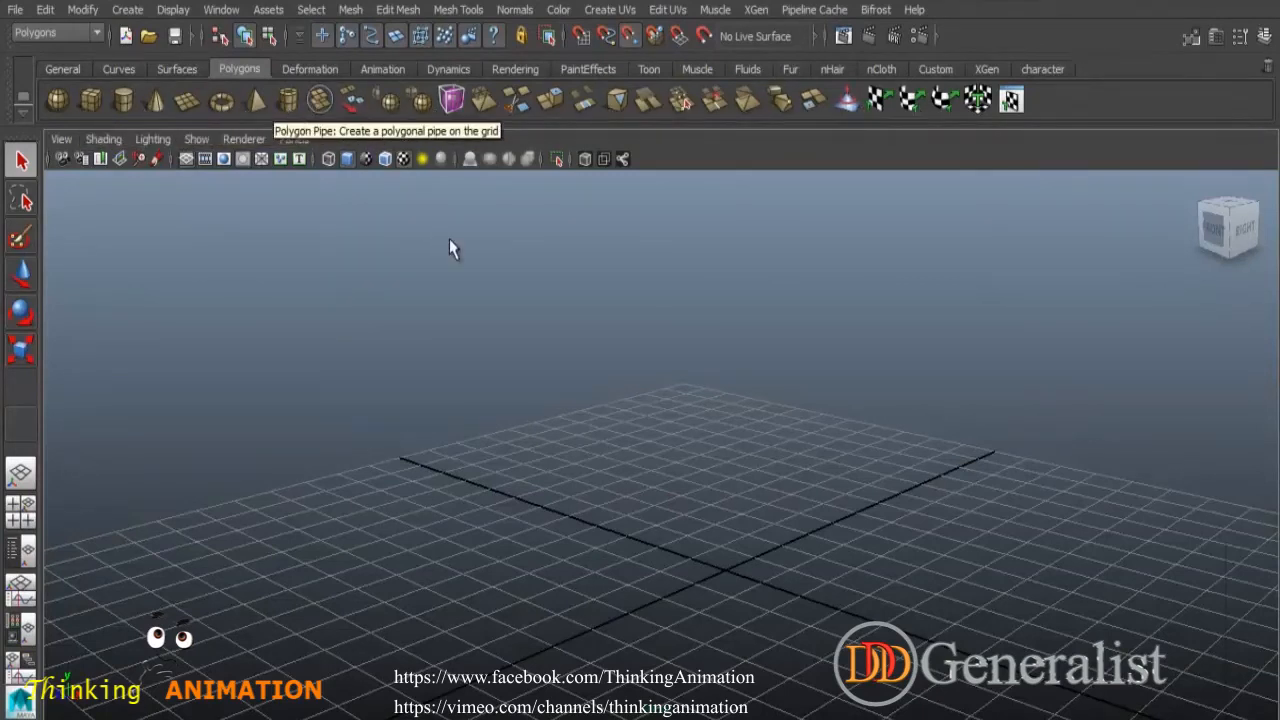
scroll(549, 286, "down", 5)
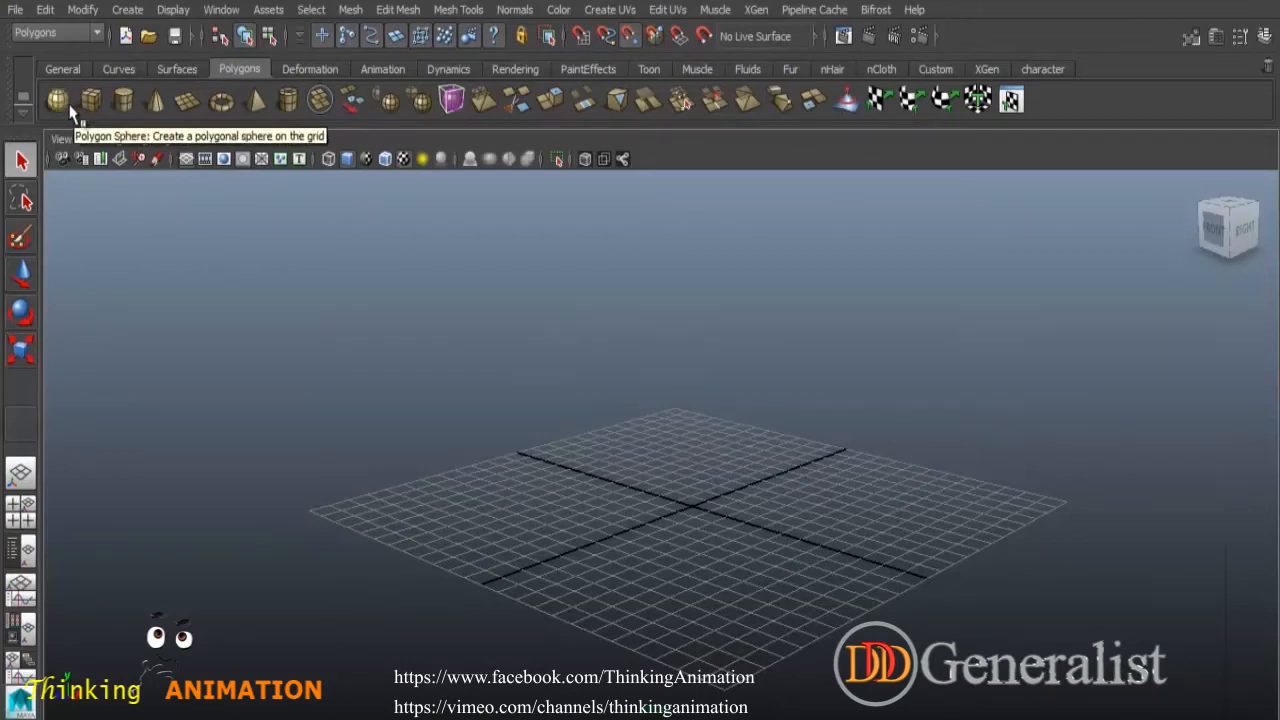
left_click(122, 104)
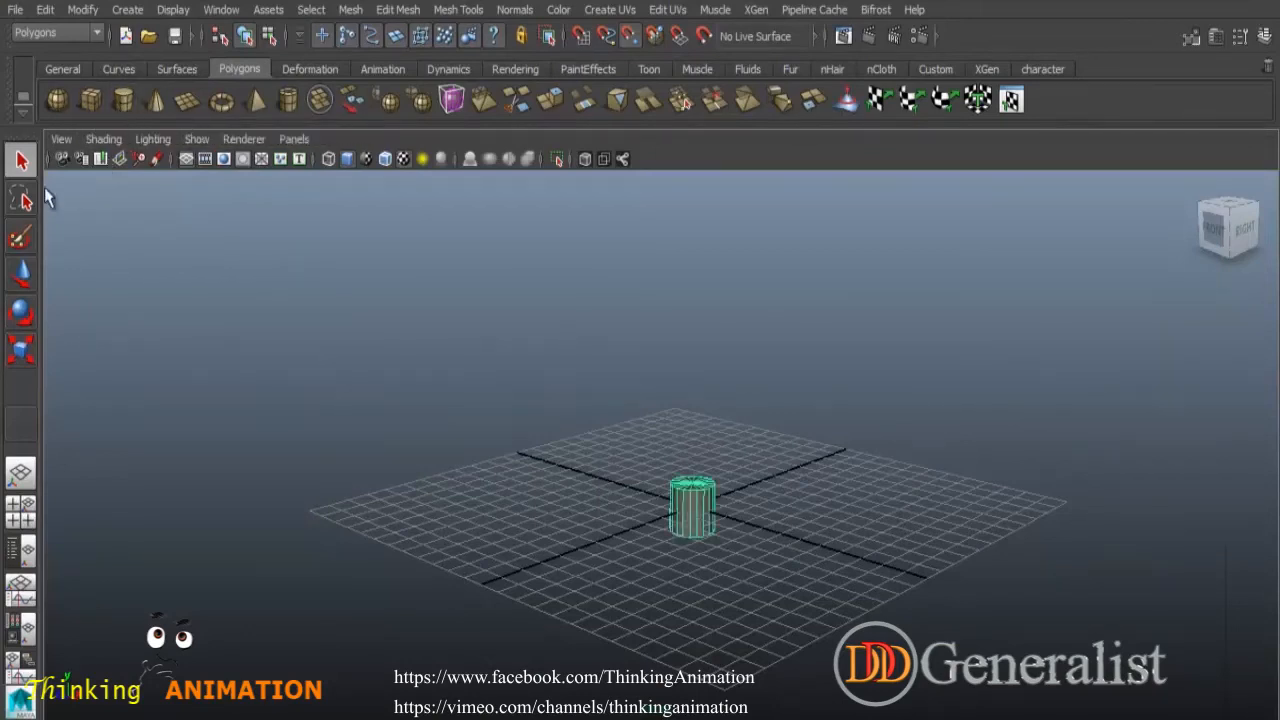
- Create a cone and a sphere and move them up to stack above the cylinder
left_click(211, 188)
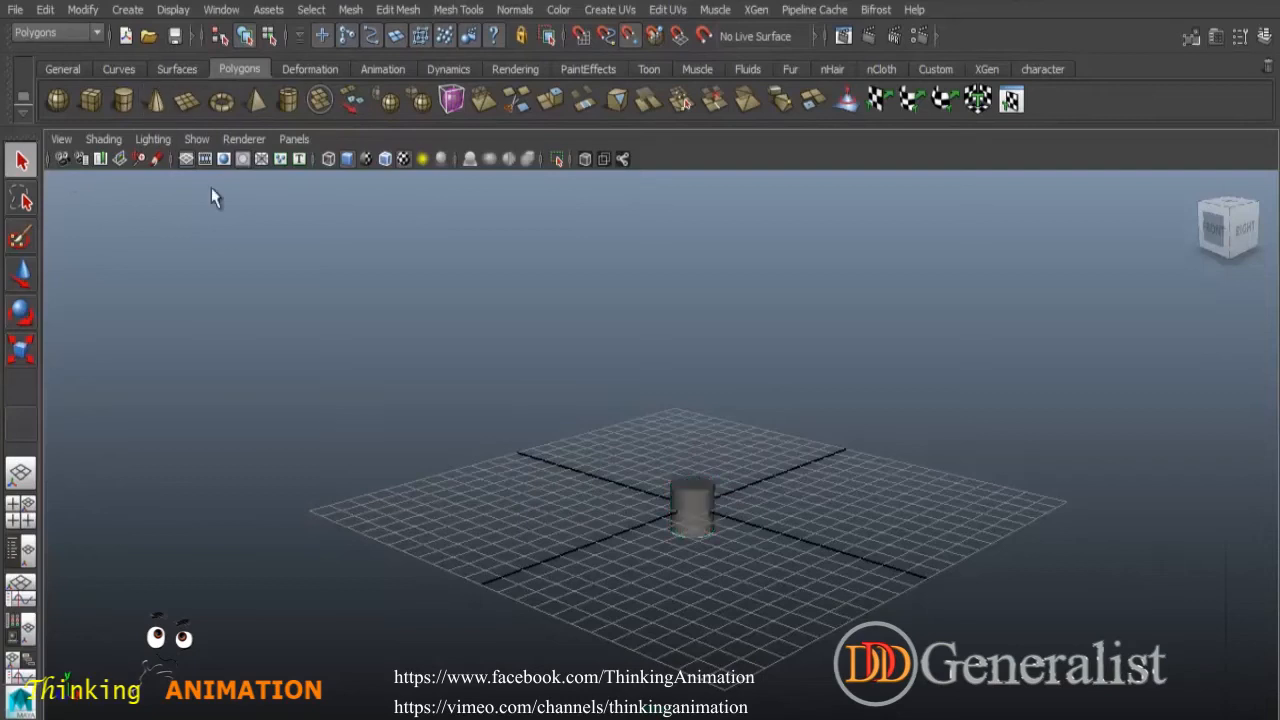
left_click(28, 280)
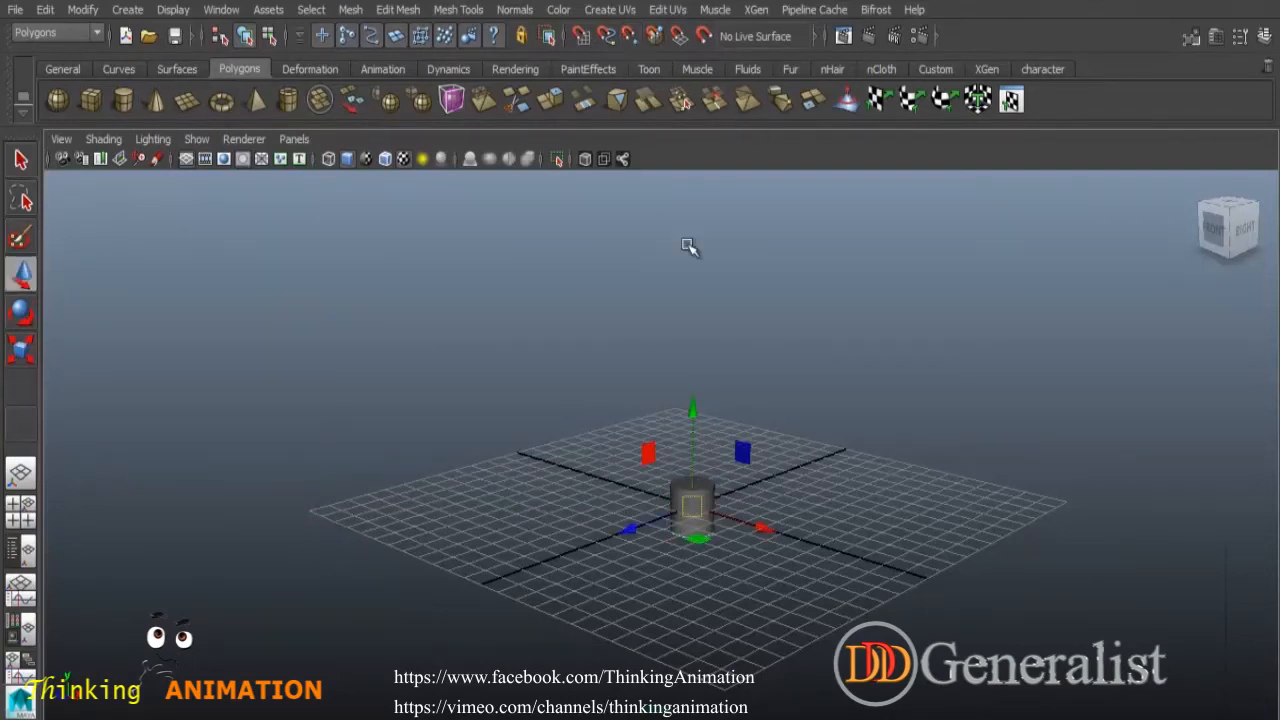
left_click_drag(691, 410, 686, 319)
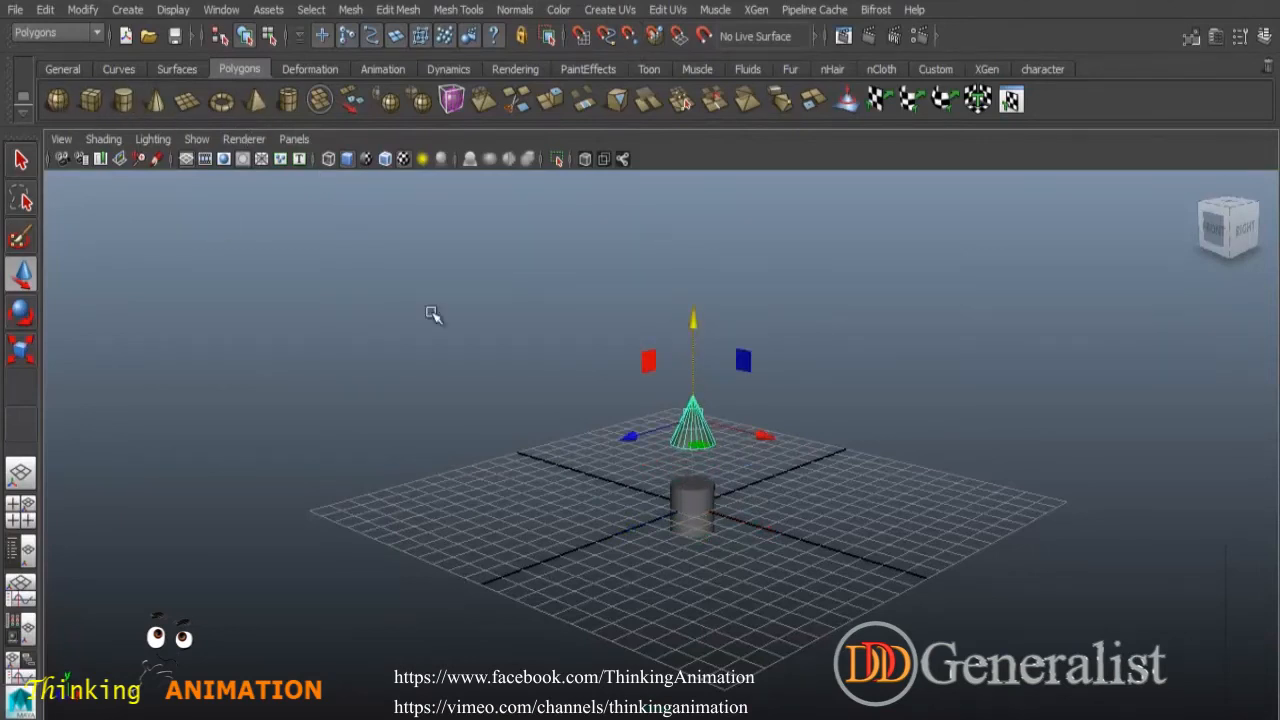
left_click_drag(693, 413, 693, 368)
left_click(760, 420)
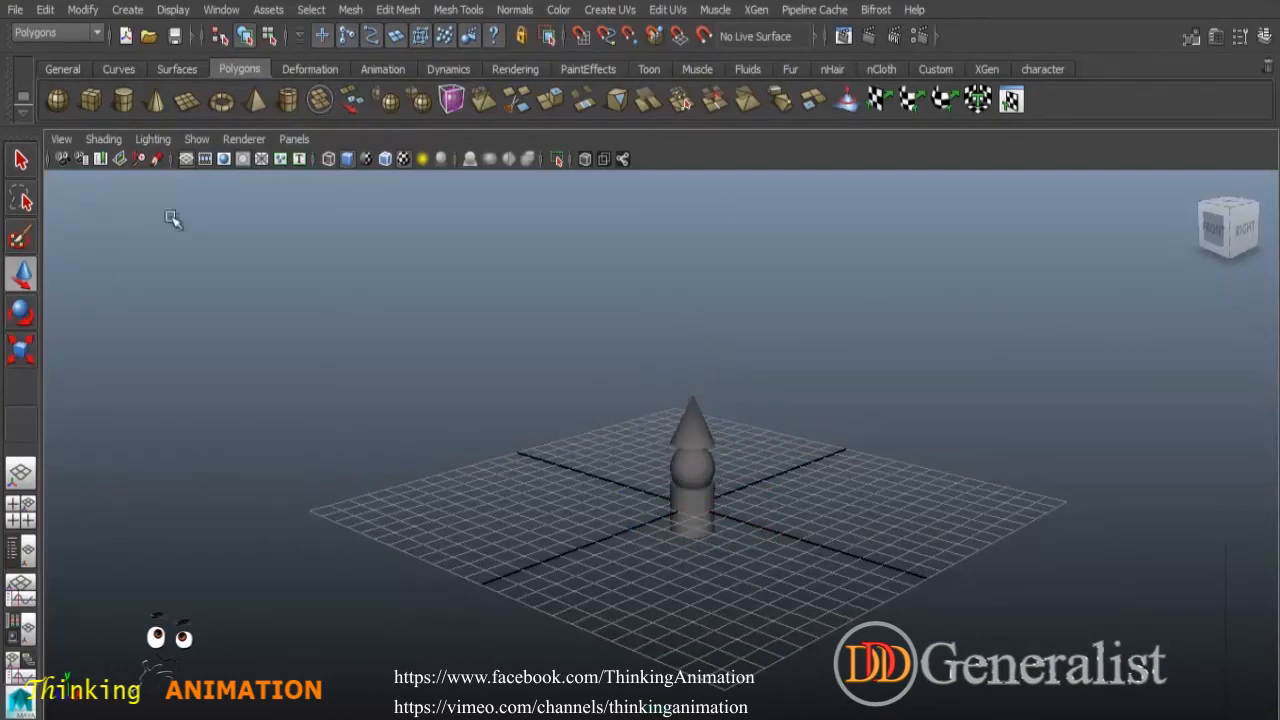
- Select the cylinder, sphere and cone together and group them
left_click_drag(591, 351, 805, 572)
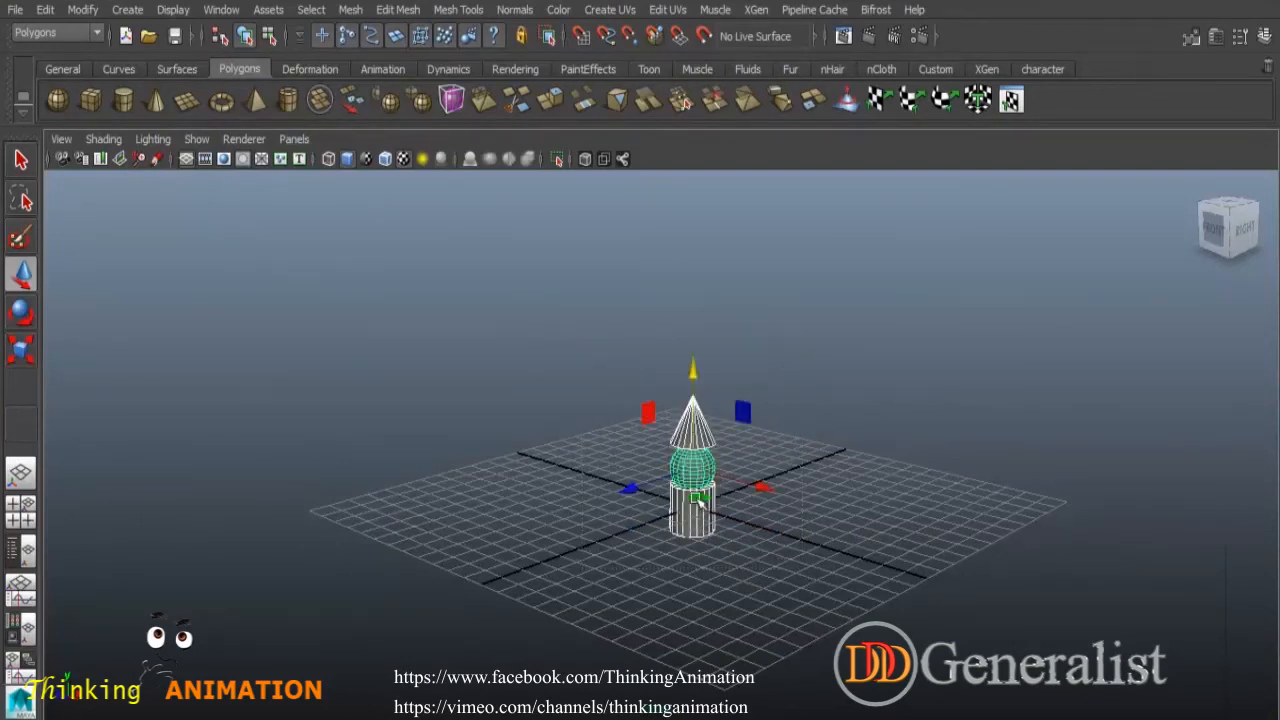
left_click(45, 10)
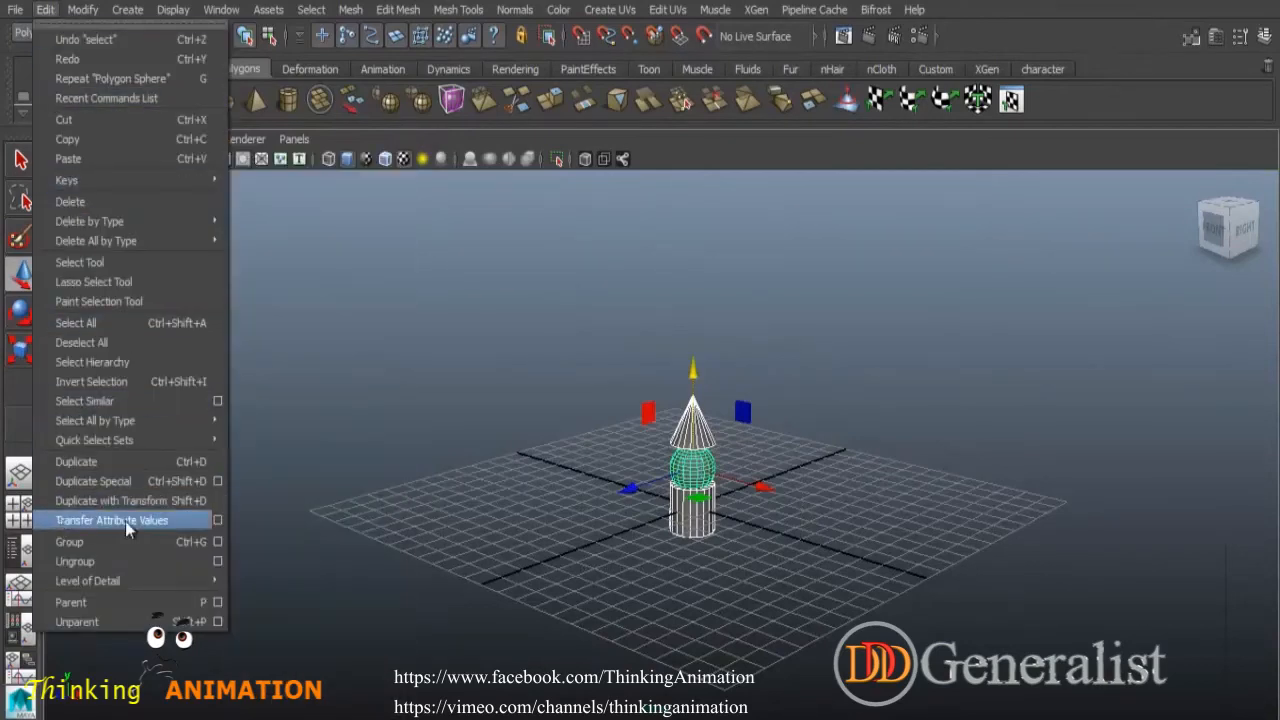
left_click(187, 548)
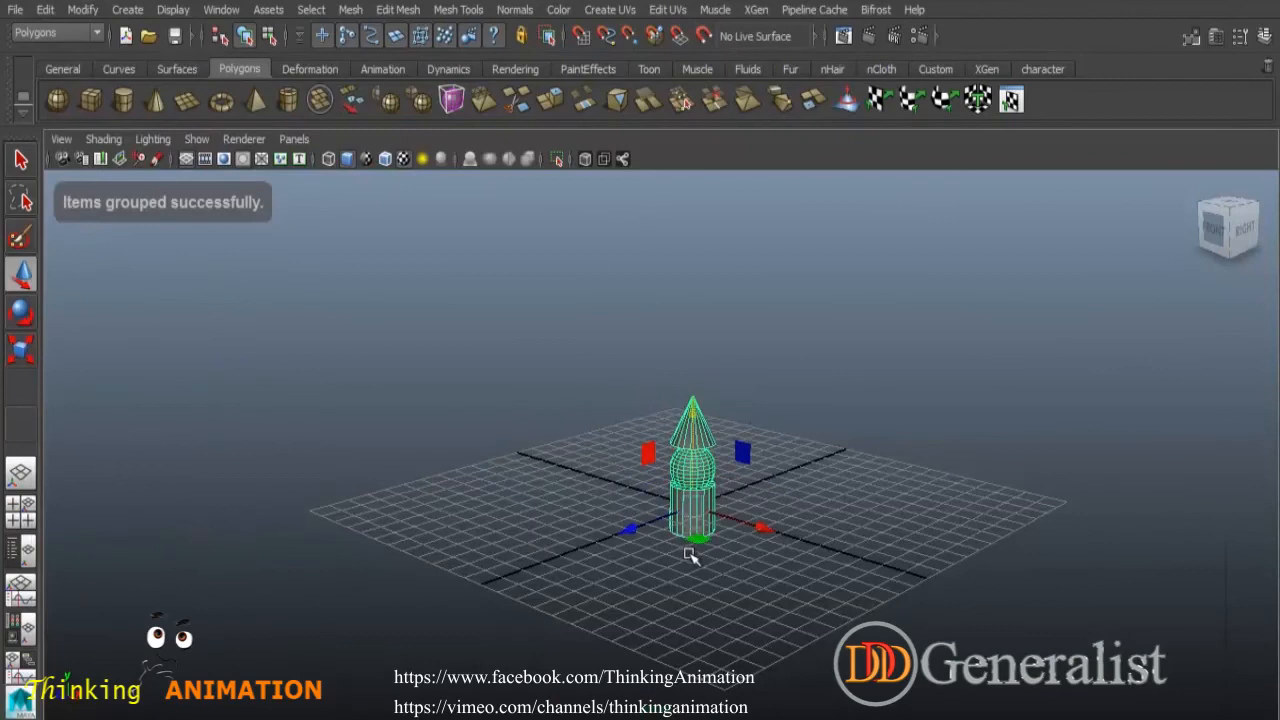
- Select individual objects inside the group and orbit around the model to inspect the selection
left_click(713, 373)
left_click(694, 465)
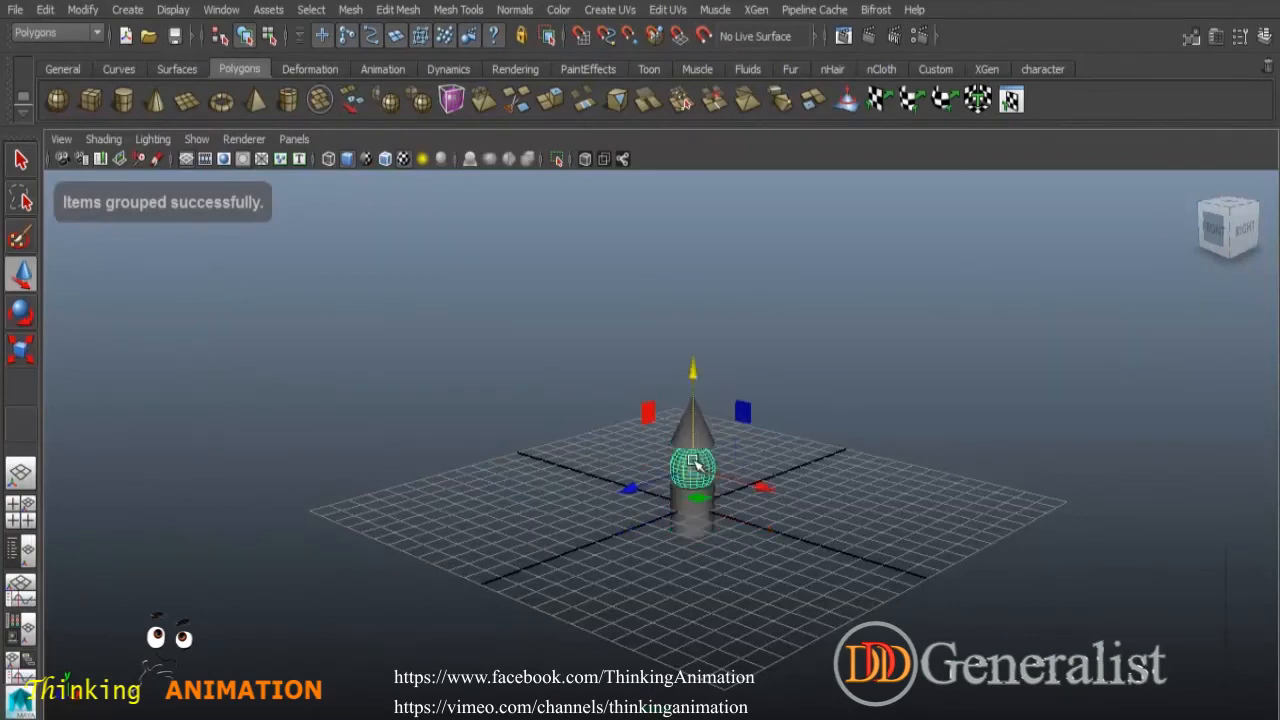
left_click(712, 428)
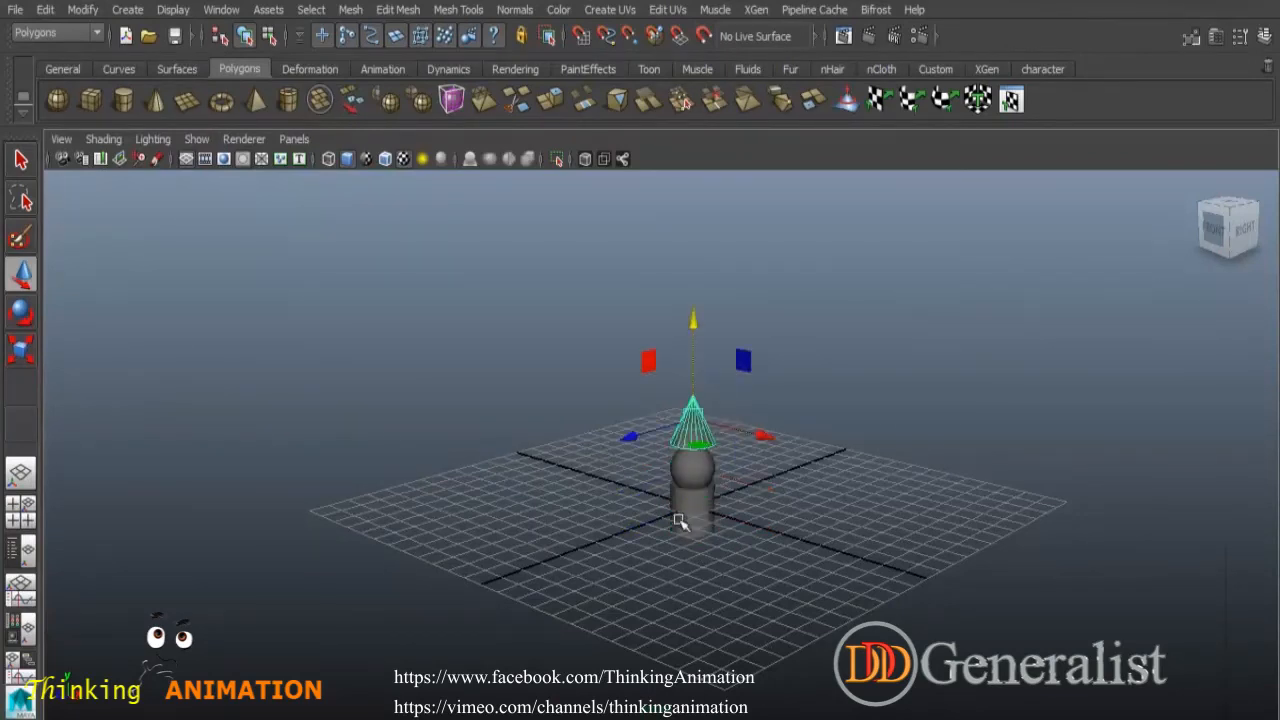
left_click(737, 503)
right_click_drag(737, 503, 857, 571, "alt")
left_click_drag(857, 571, 663, 542, "alt")
left_click(597, 357)
left_click(605, 420)
left_click(597, 484)
left_click(604, 420)
mouse_move(646, 440)
left_mouse_down()
mouse_move(757, 486)
mouse_move(652, 440)
left_mouse_up()
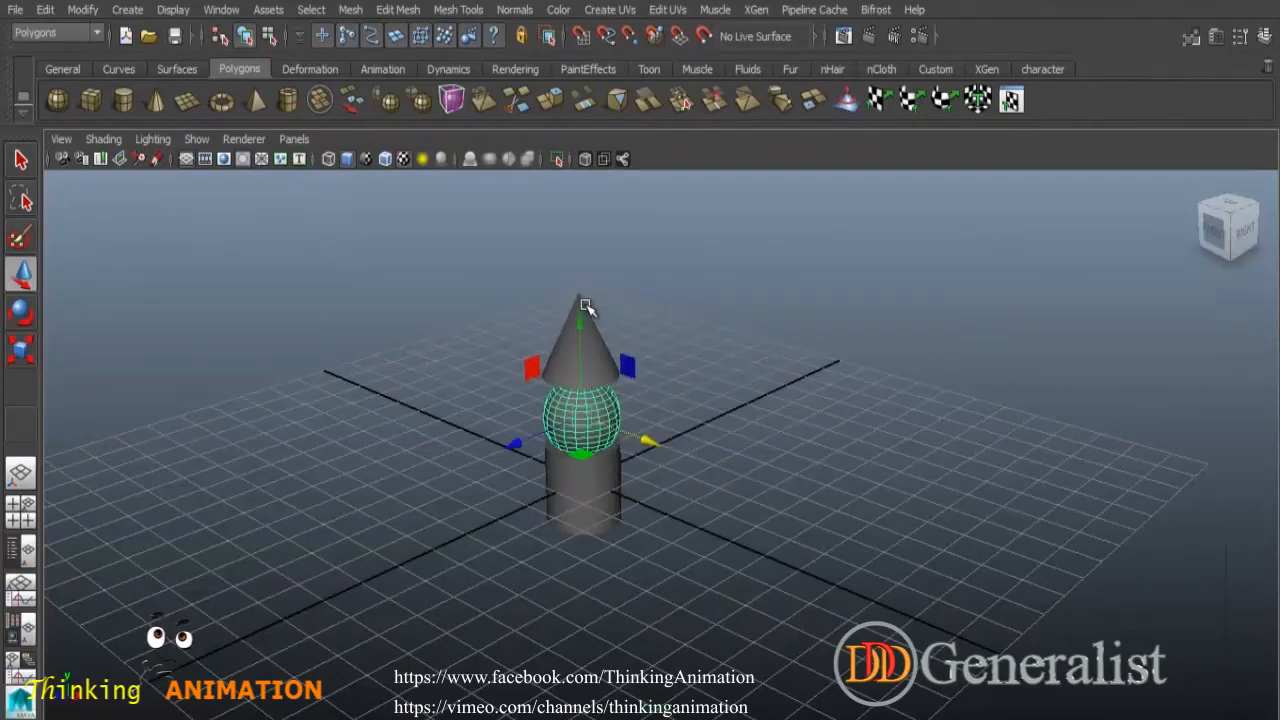
- Select the whole group and move it slightly sideways
key("ctrl+g")
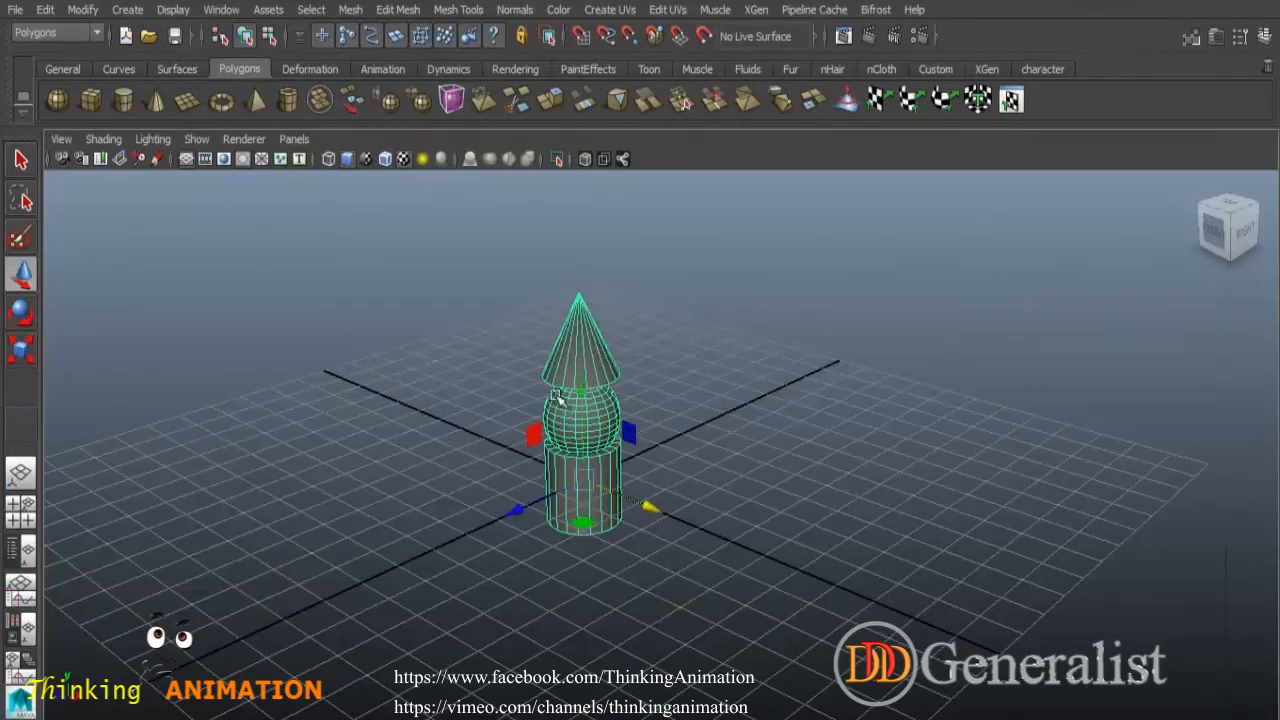
left_click_drag(671, 514, 697, 455)
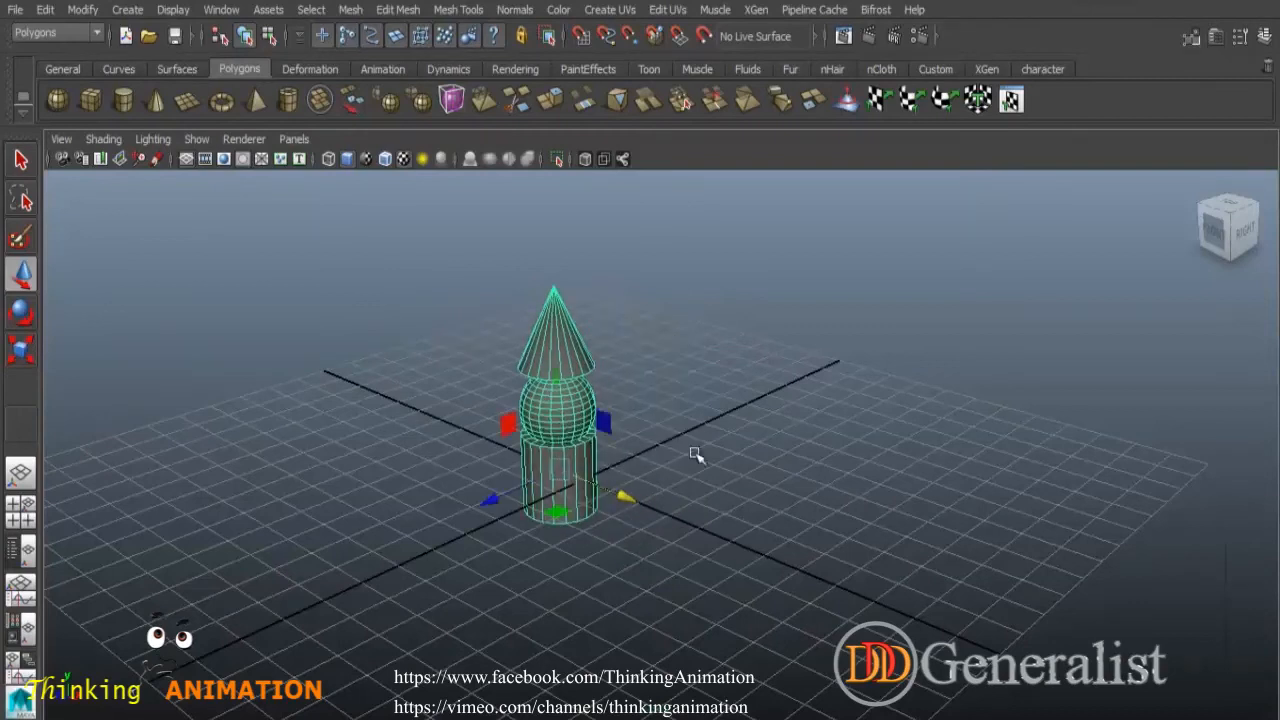
- Open the channel box and rename the group as G1
left_click(1264, 36)
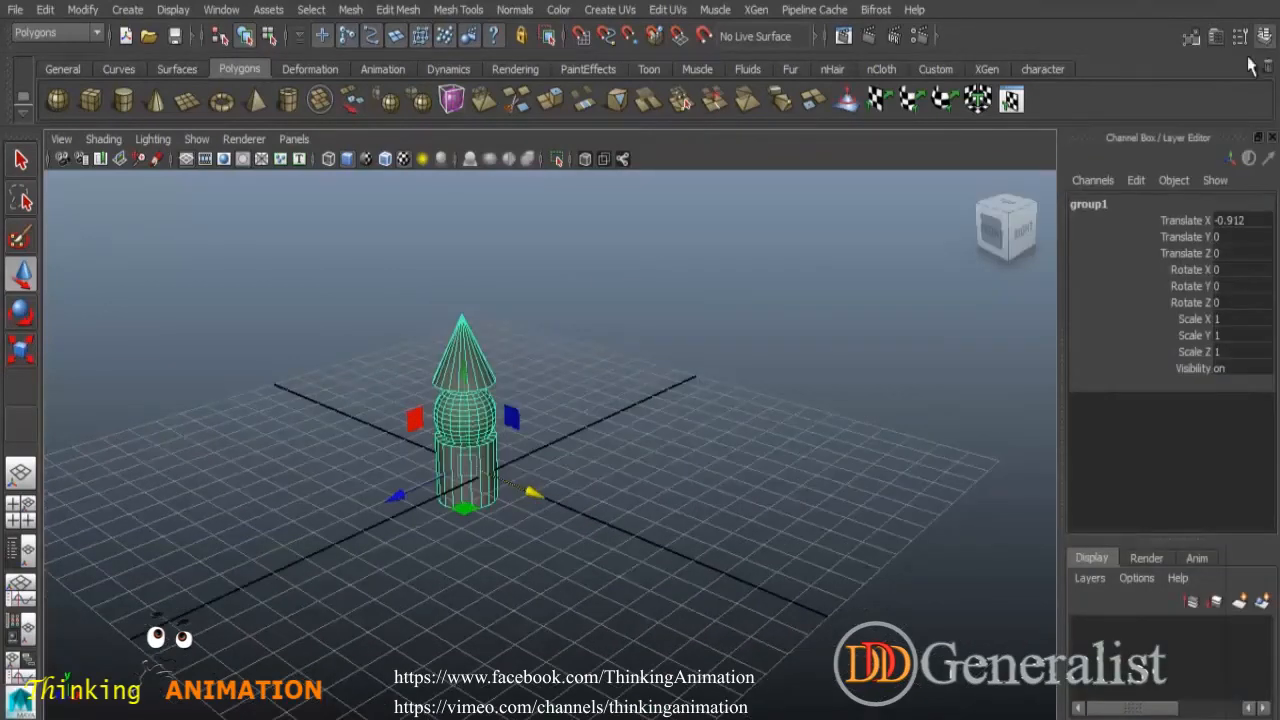
double_click(1092, 205)
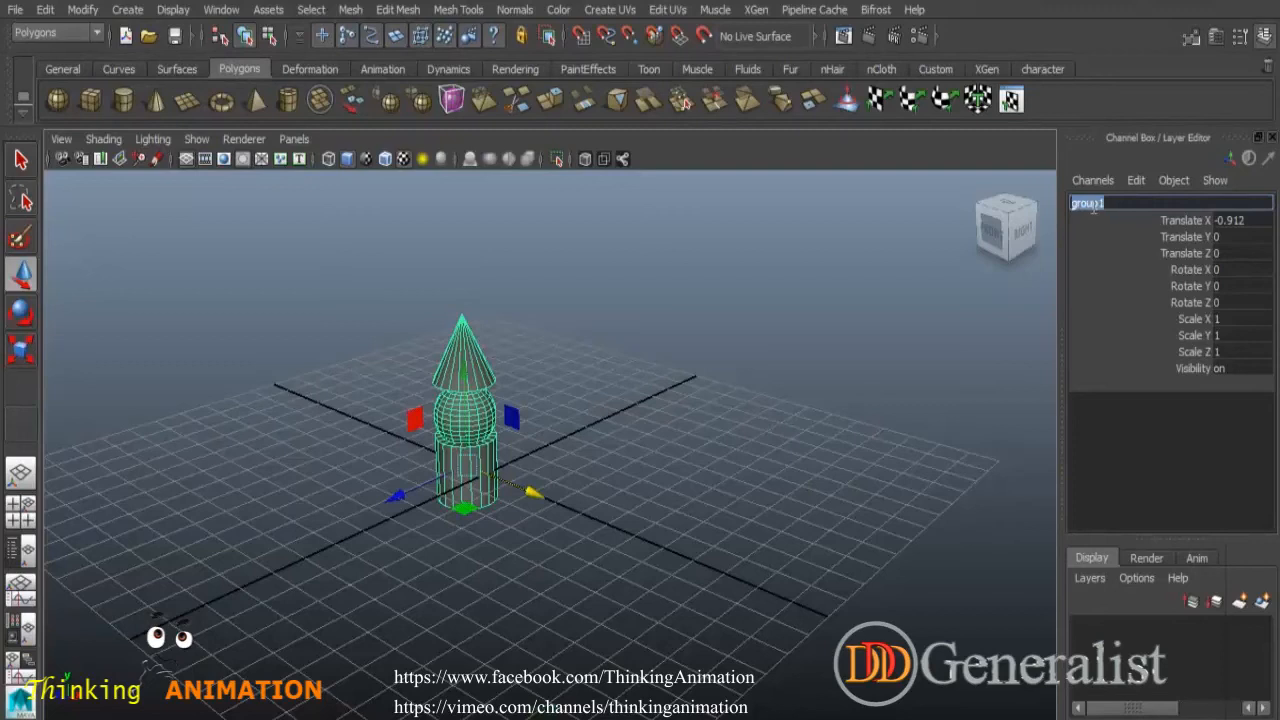
type("G1")
key("Return")
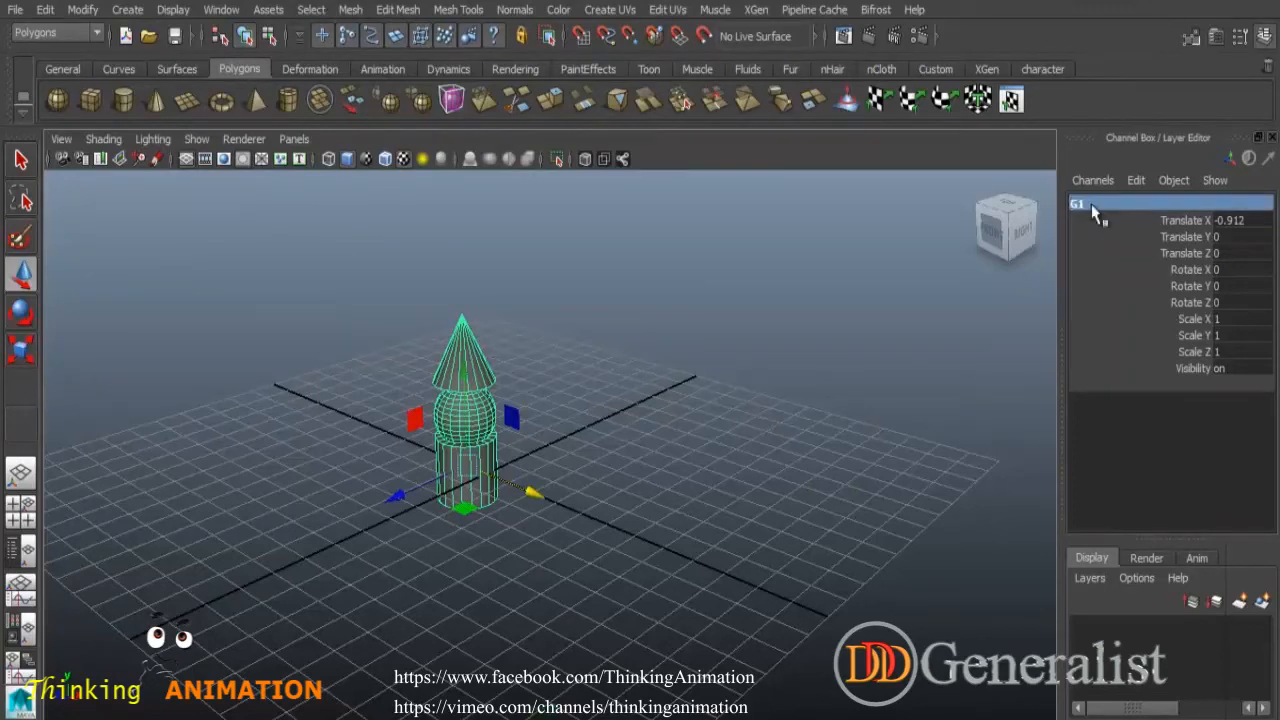
- Select the grouped objects individually and then all together by marquee
left_click(734, 329)
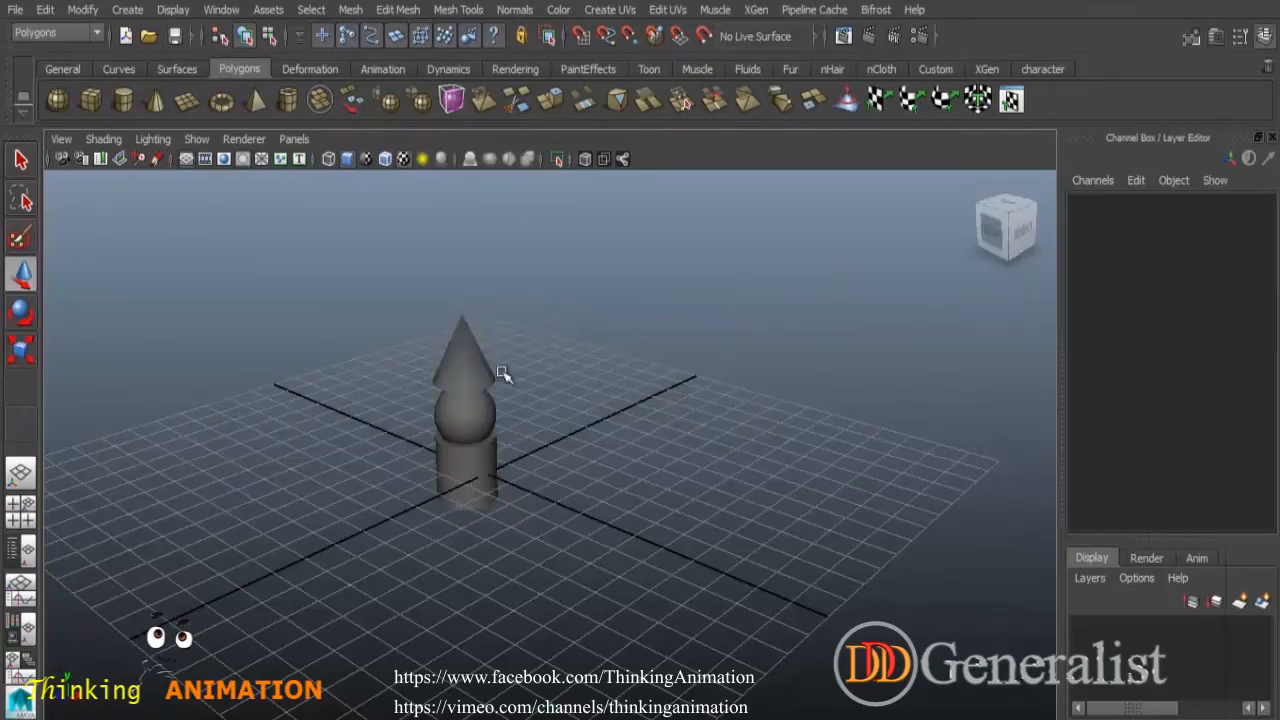
left_click(468, 367)
left_click(474, 428)
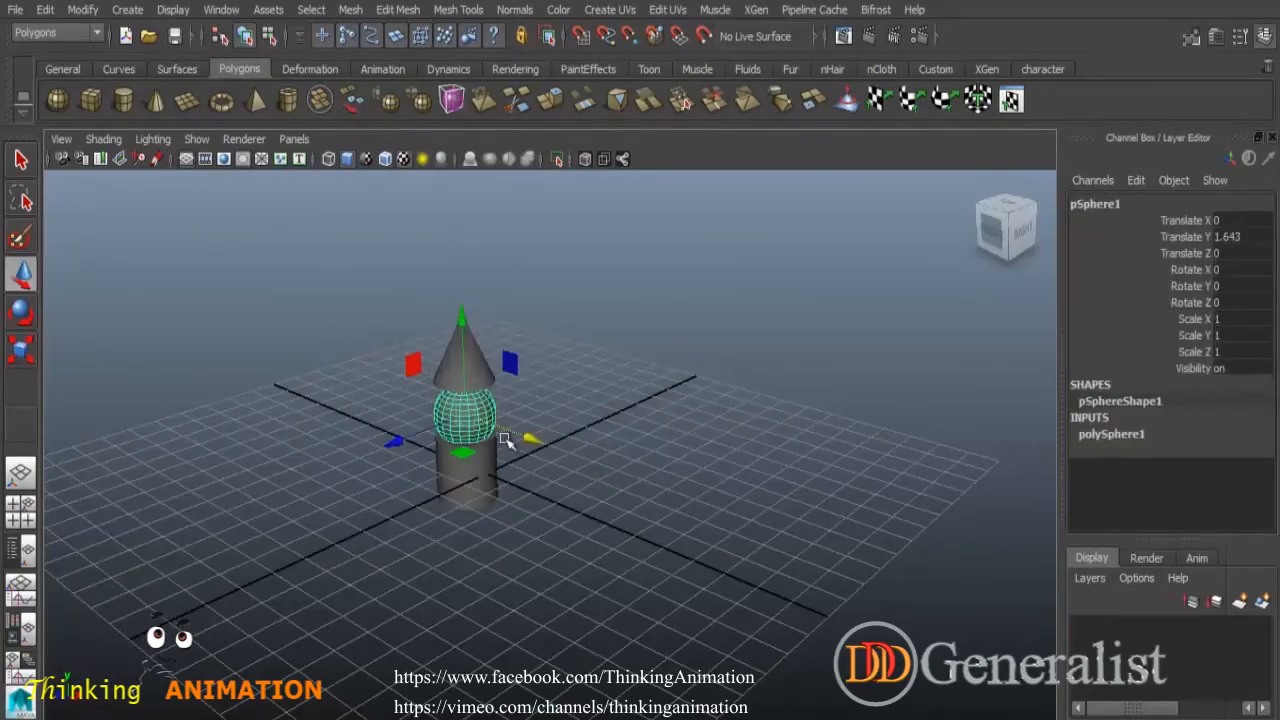
left_click(661, 398)
left_click_drag(398, 340, 589, 517)
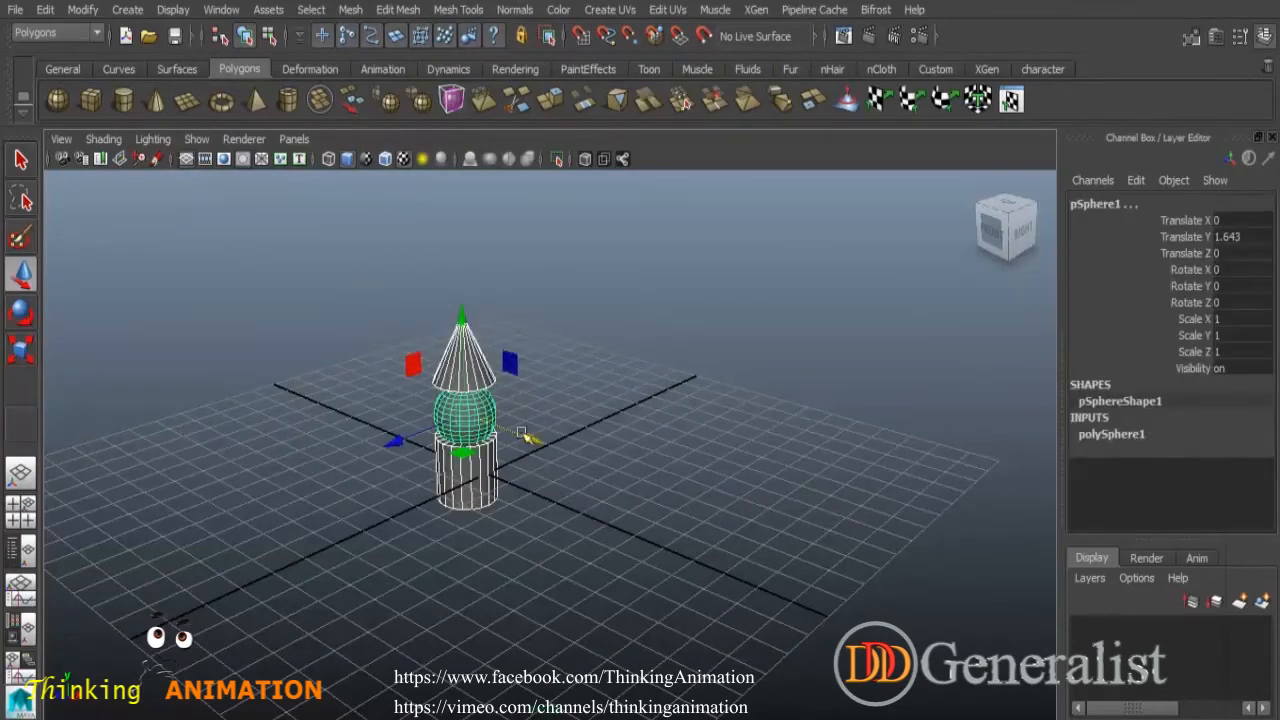
- Open the Outliner, move its window aside and expand group G1 to show its children
left_click(221, 10)
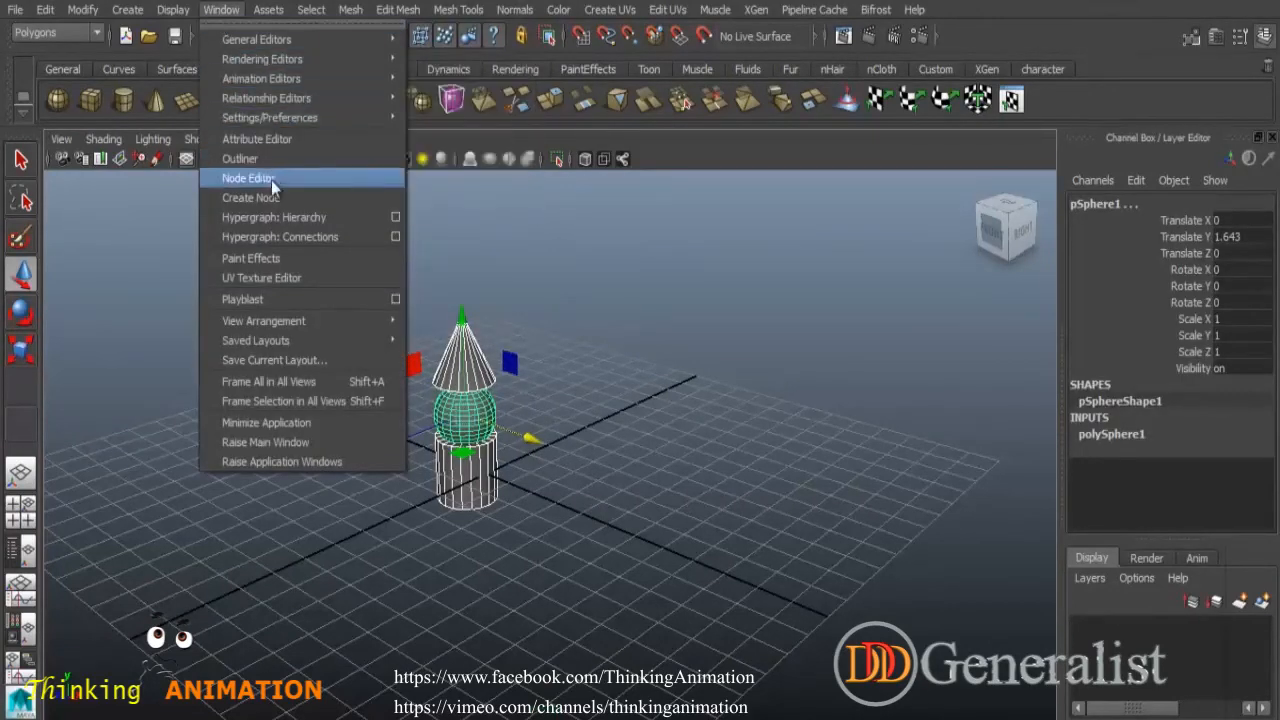
left_click(245, 160)
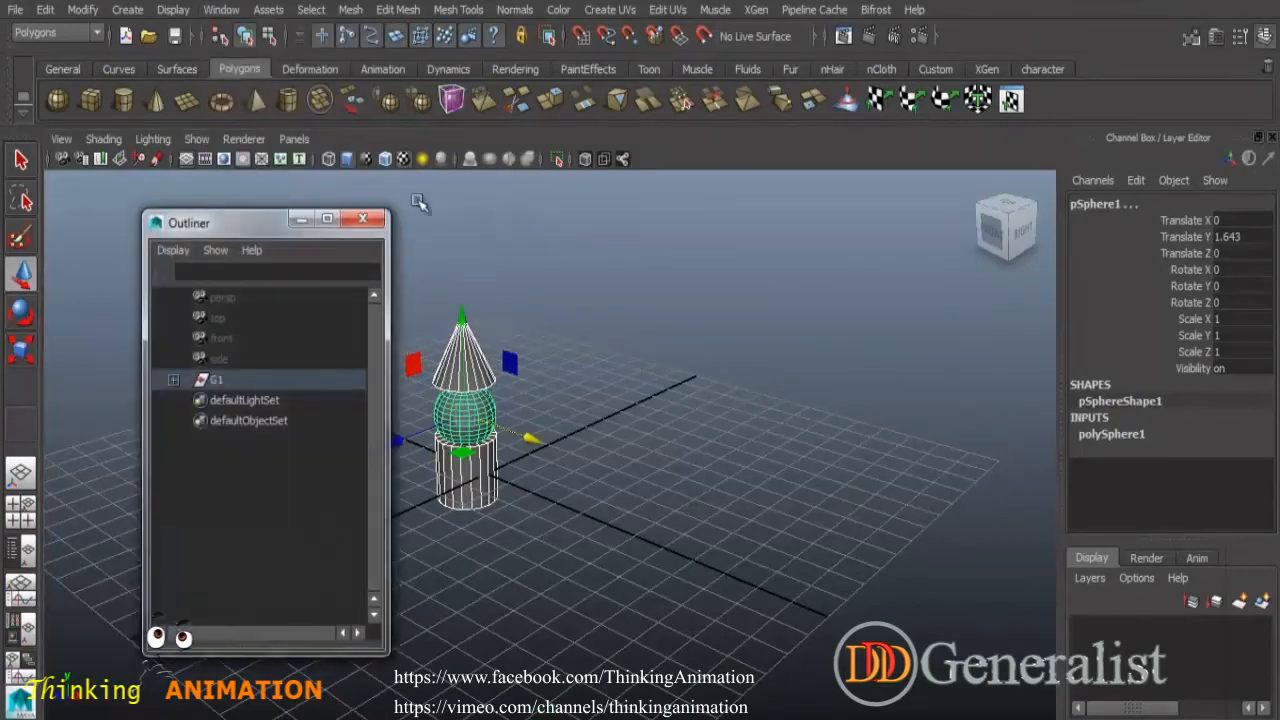
left_click_drag(255, 219, 798, 155)
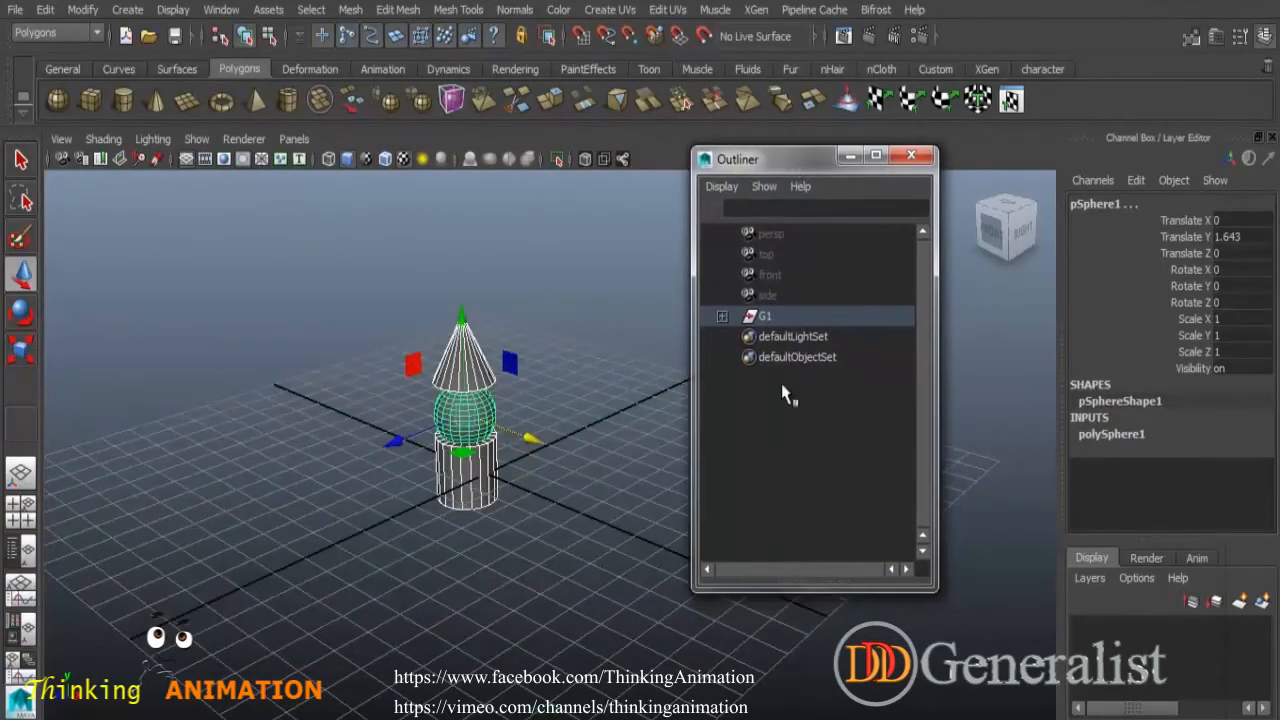
left_click(722, 316)
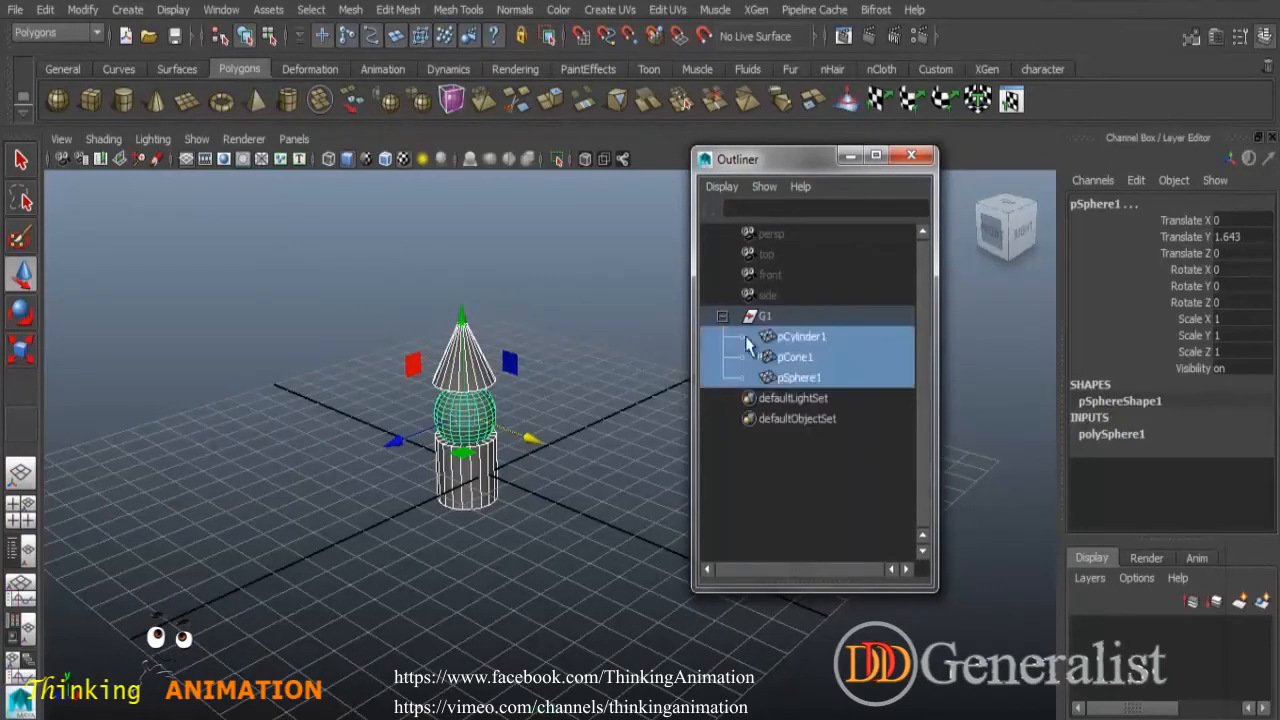
left_click(828, 457)
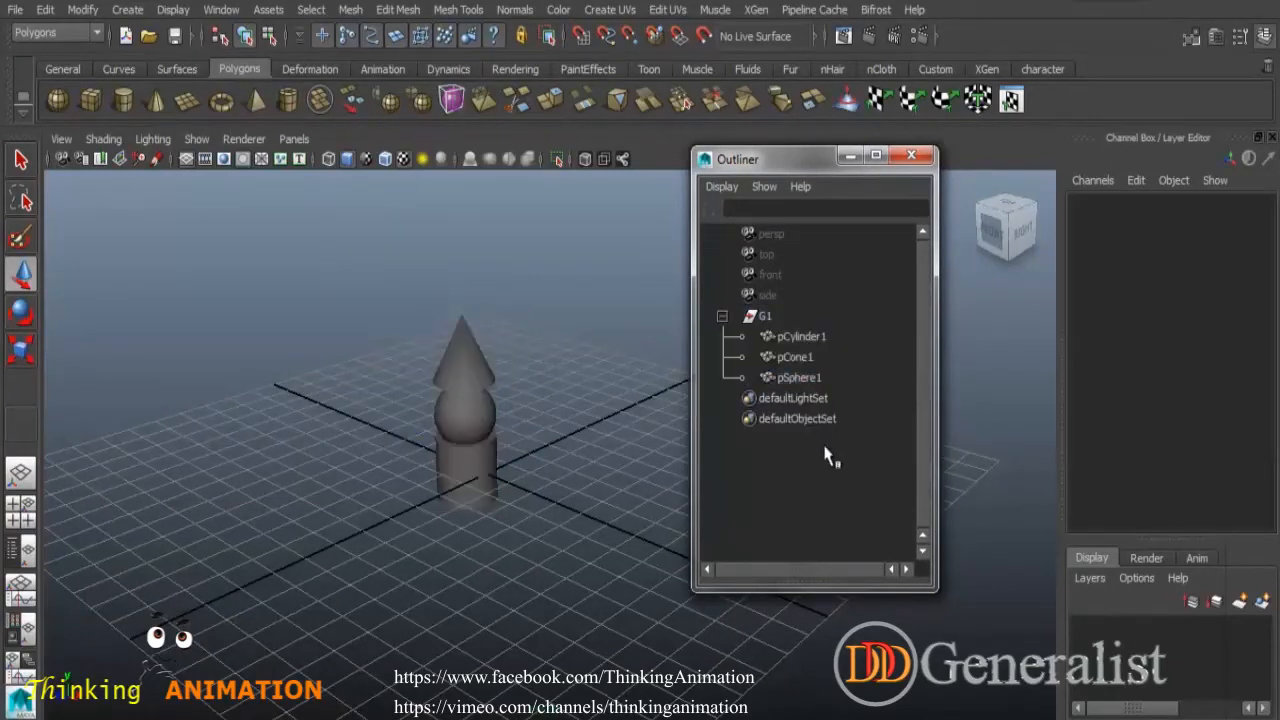
- Select each child of group G1 in turn in the Outliner, then collapse the group
left_click(806, 340)
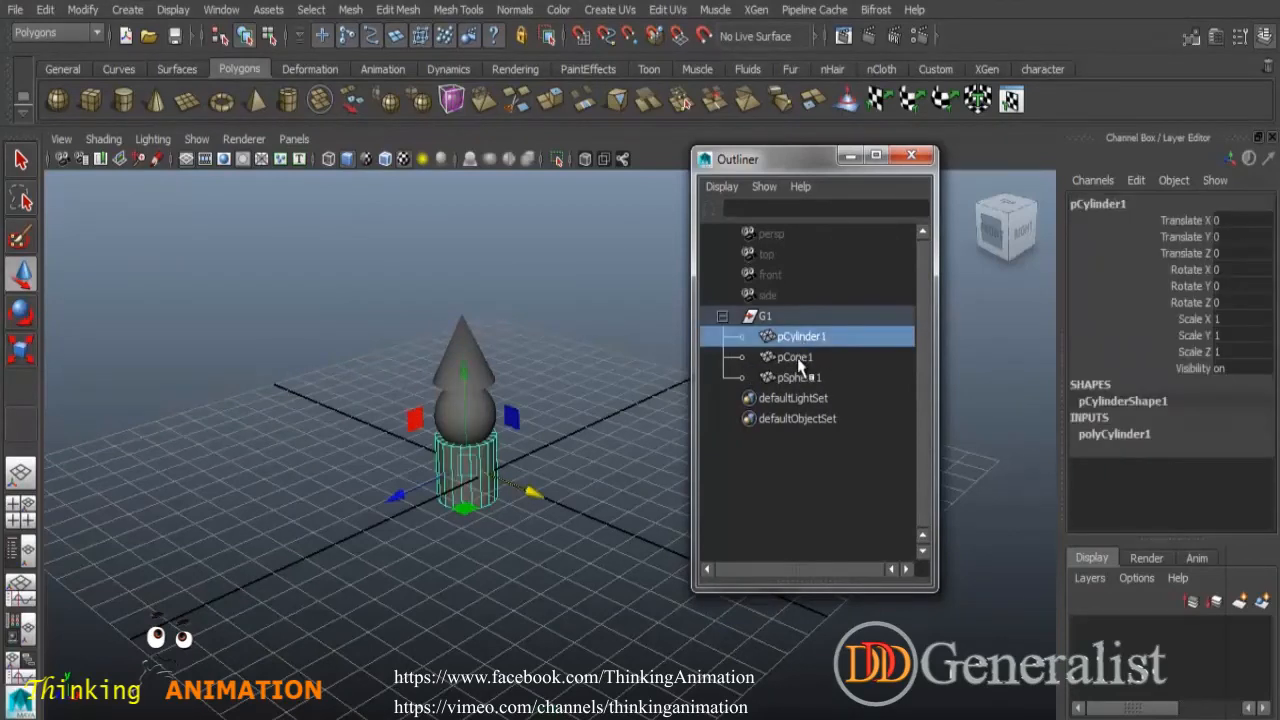
left_click(800, 360)
left_click(797, 378)
left_click(775, 337)
left_click(722, 316)
- Select group G1, close the Outliner and center the group's pivot
left_click(765, 318)
left_click_drag(637, 416, 600, 380, "alt")
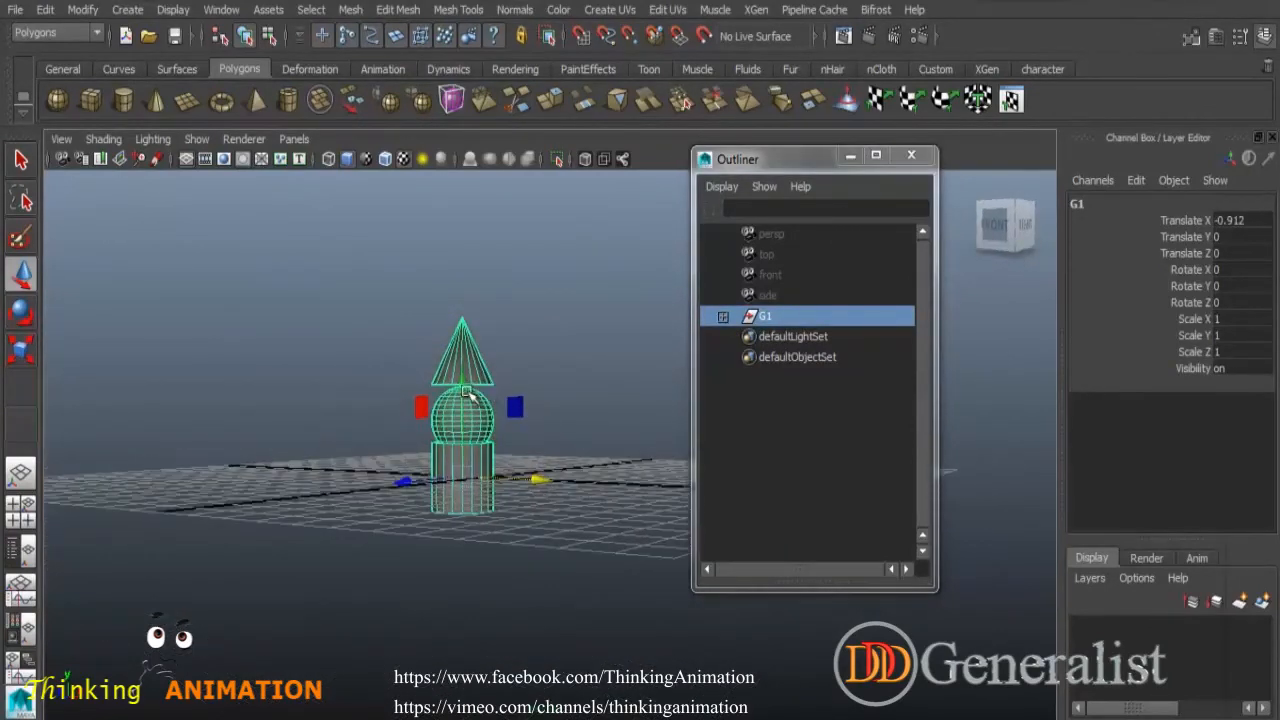
left_click(911, 157)
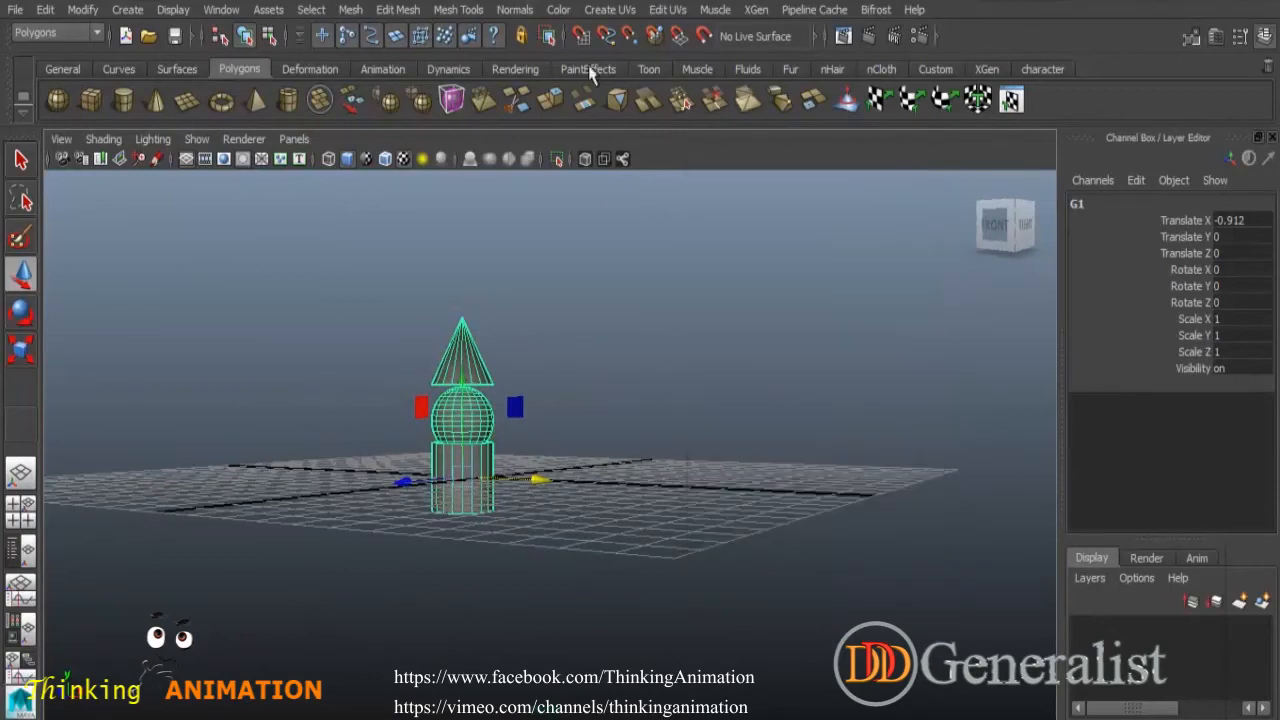
left_click(85, 10)
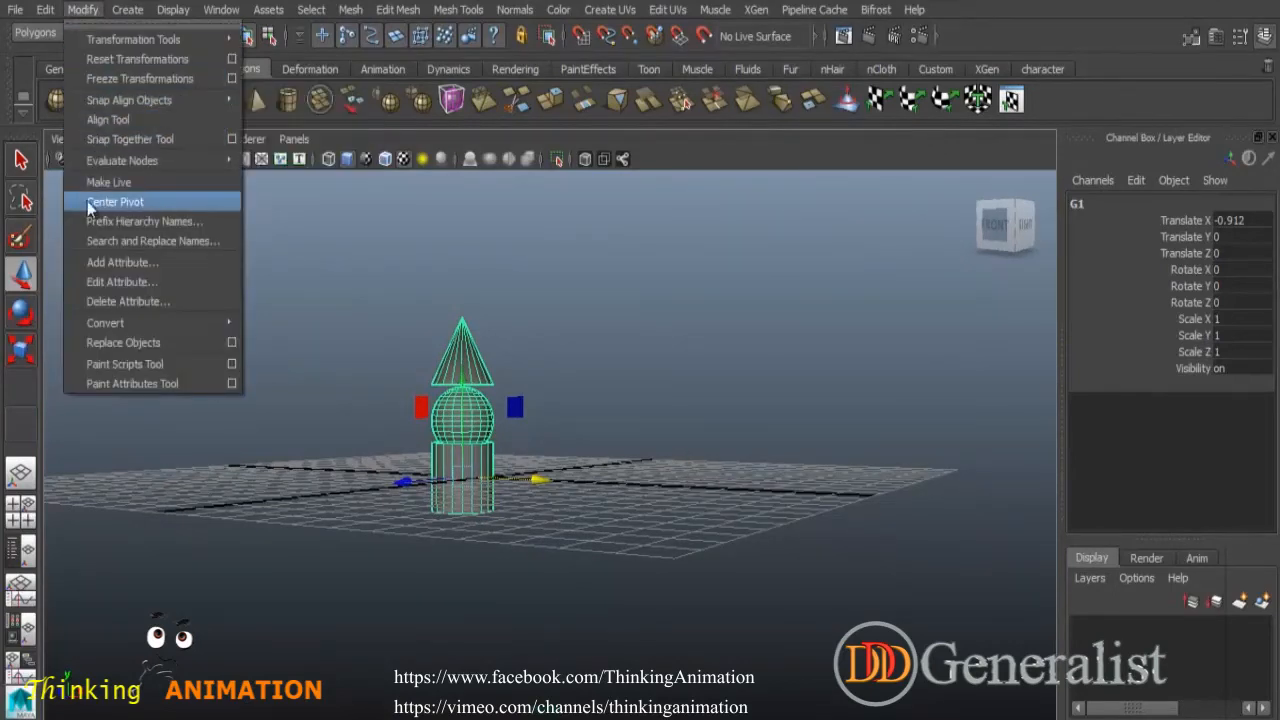
left_click(114, 204)
- Select the sphere and move it to the right, off the stack
left_click_drag(524, 421, 460, 455, "alt")
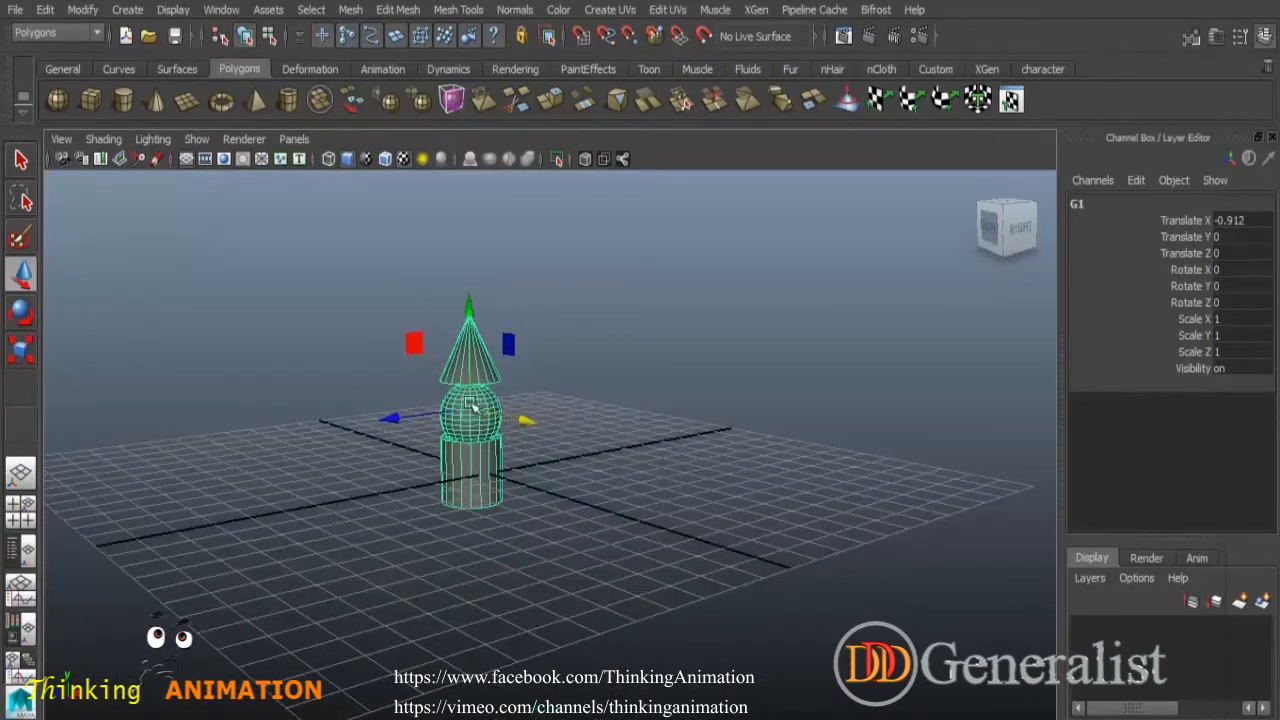
left_click(486, 425)
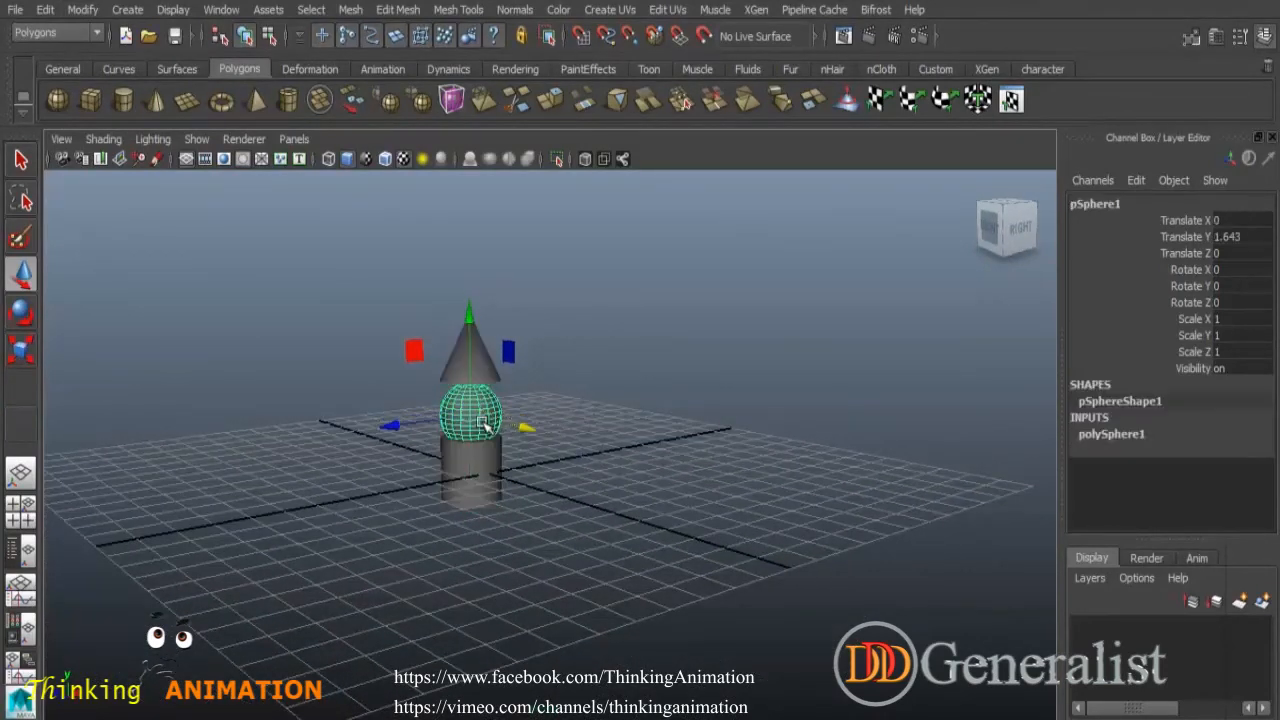
left_click_drag(510, 425, 682, 445)
- Select the cone and move it up, left and back, away from the cylinder
left_click(488, 365)
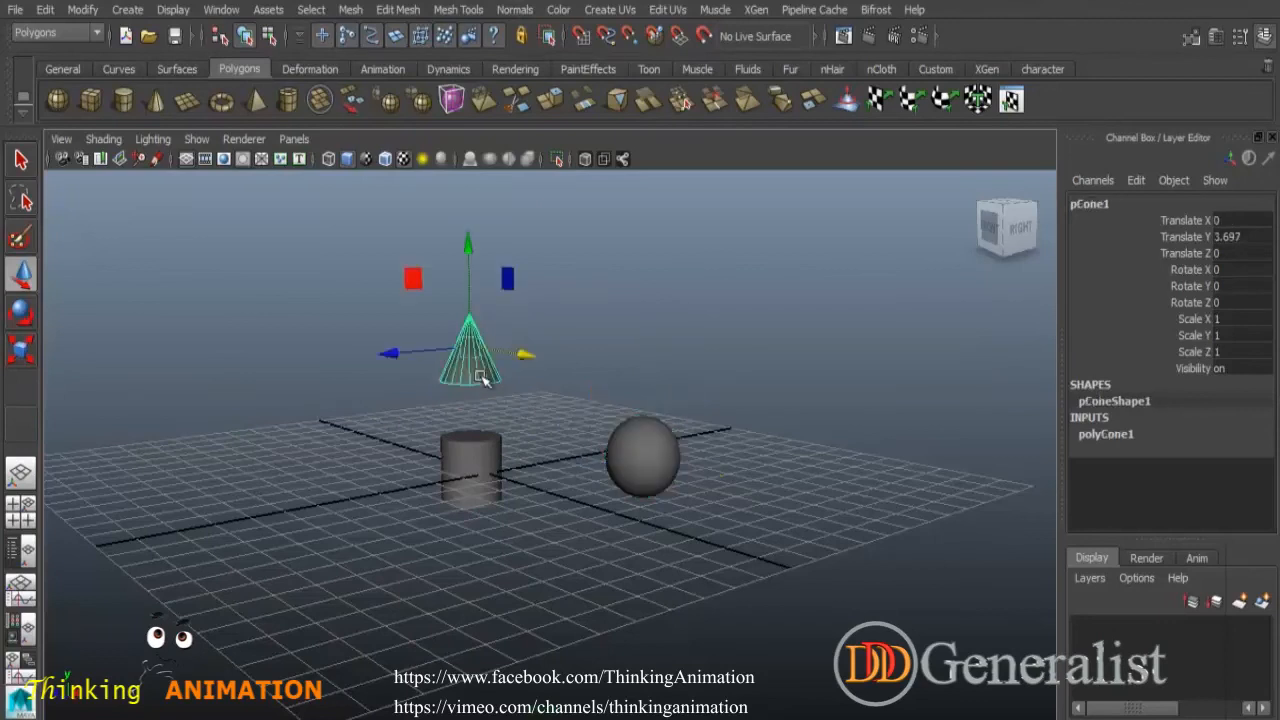
left_click_drag(528, 358, 420, 306)
left_click_drag(294, 334, 408, 346)
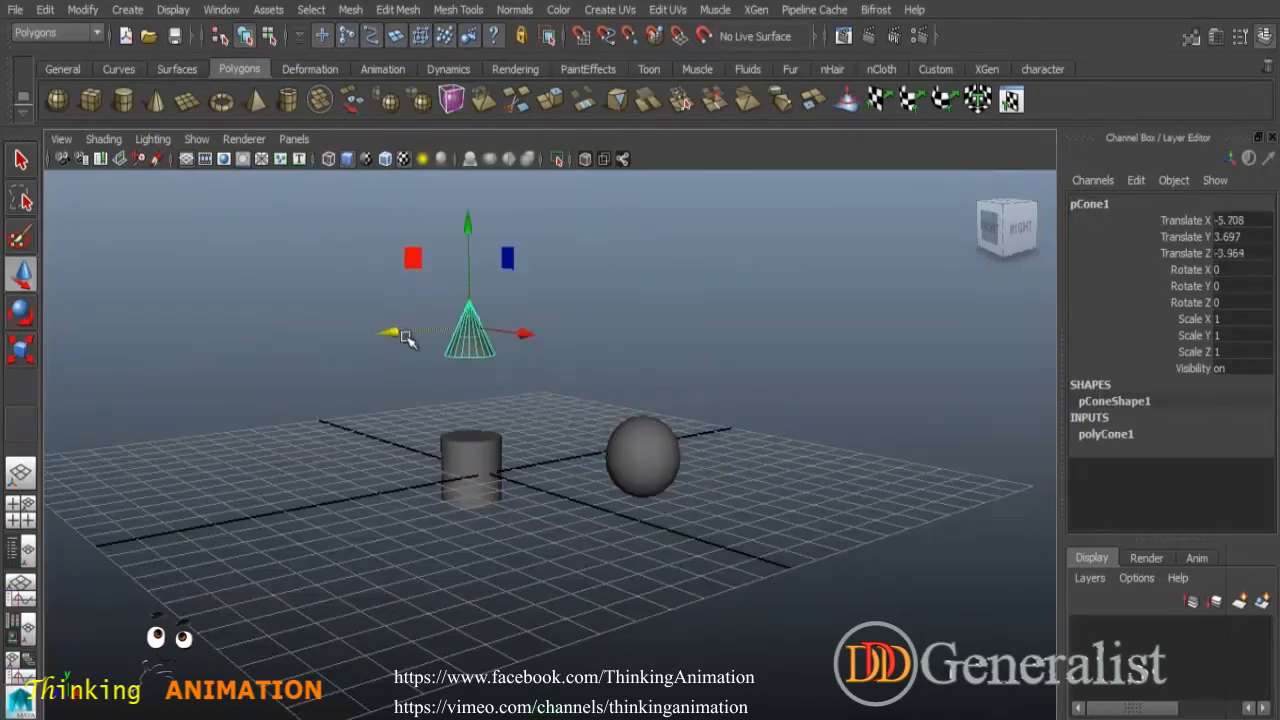
- Select the whole group G1 again and center its pivot among the spread-out objects
left_click(632, 458, "shift")
key("ctrl+g")
left_click_drag(632, 458, 392, 485, "alt")
left_click_drag(628, 564, 723, 511, "alt")
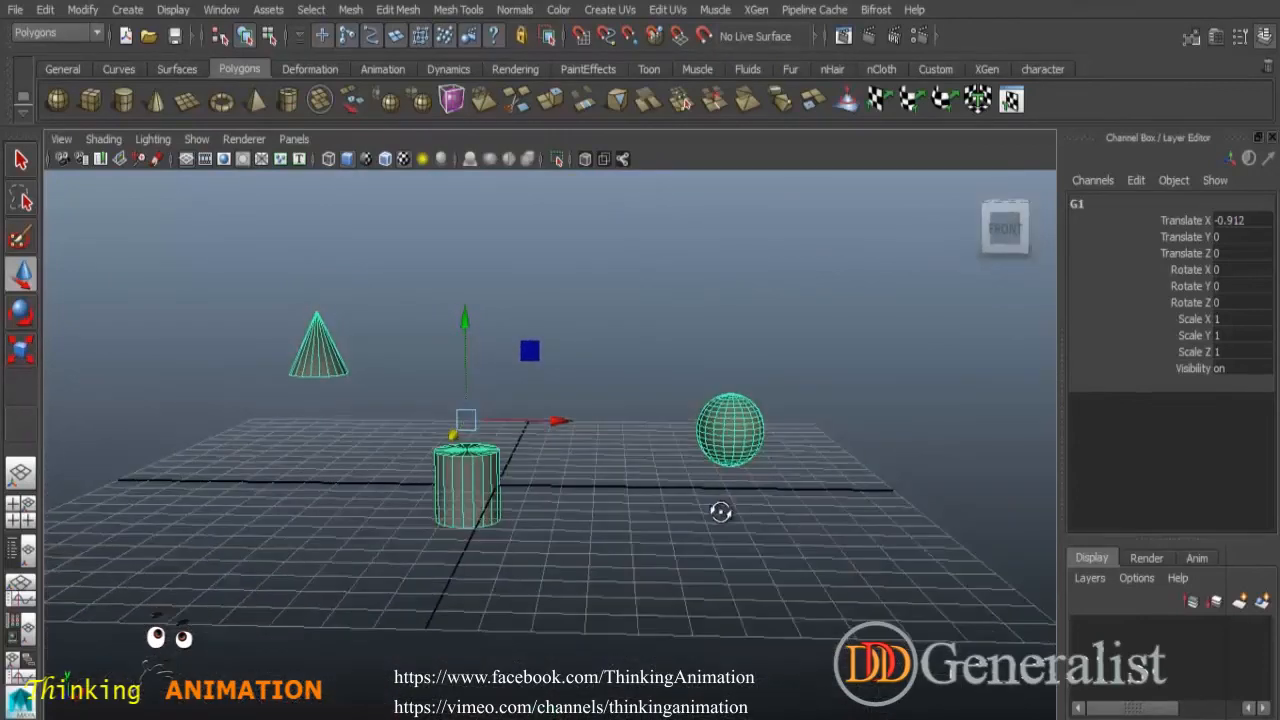
left_click(72, 9)
left_click(110, 199)
- Ungroup group G1, leaving the cylinder, cone and sphere as separate objects
left_click_drag(237, 265, 586, 518, "alt")
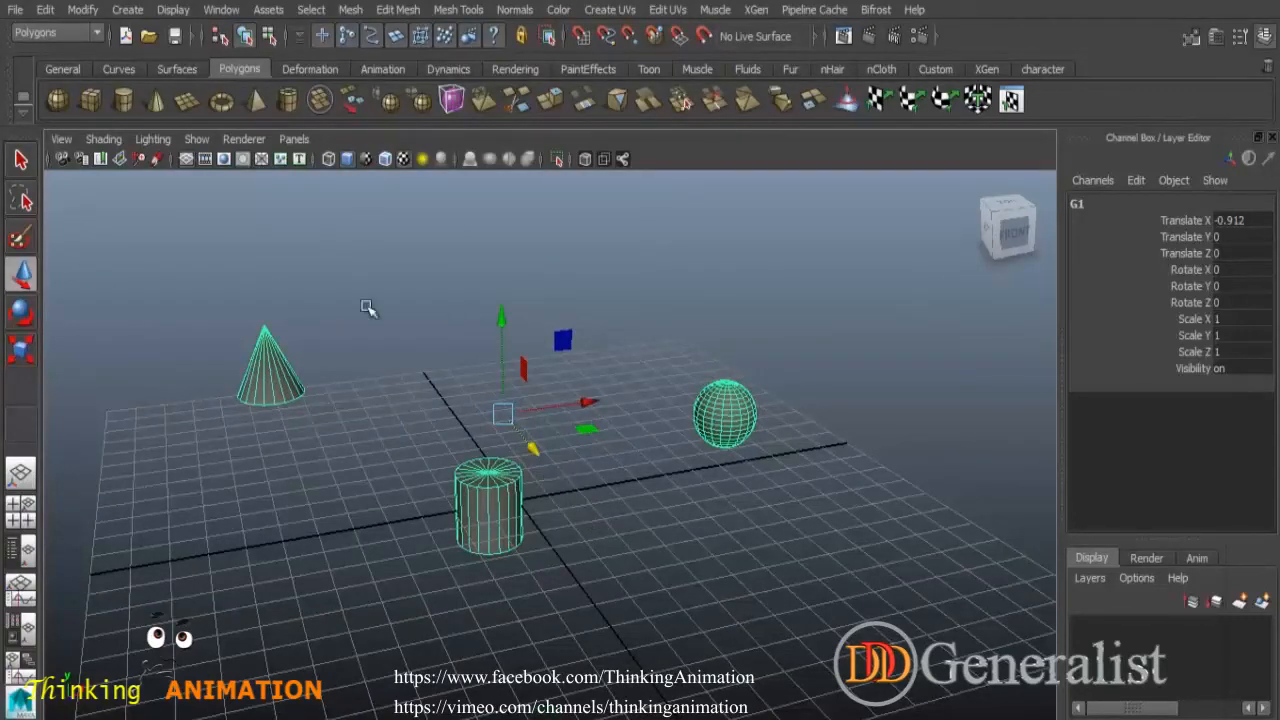
left_click(82, 9)
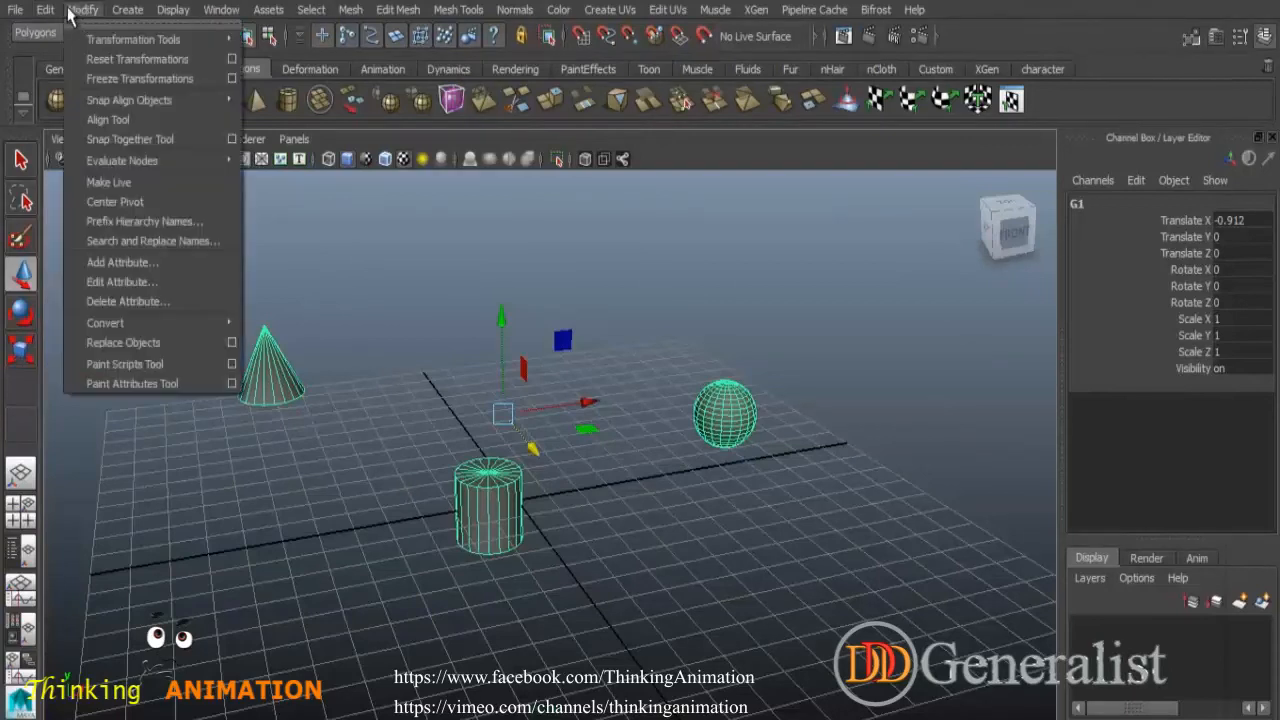
left_click(133, 565)
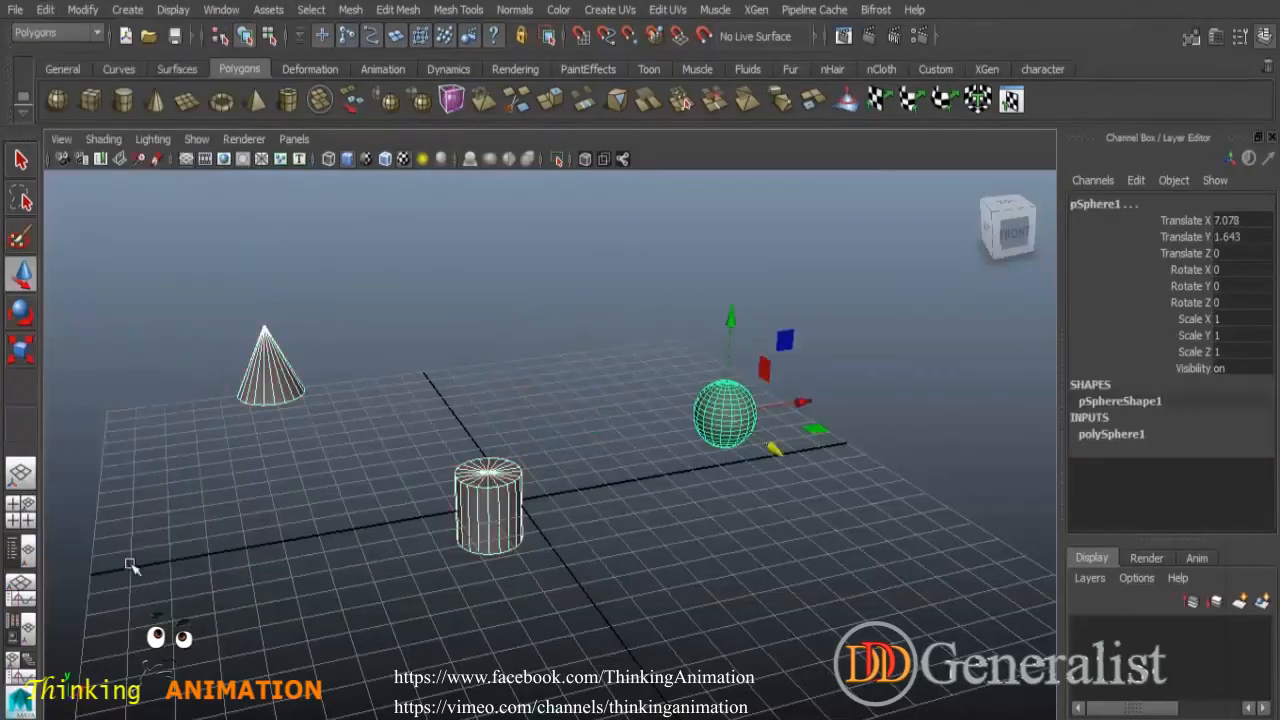
- Select each object individually and check the hierarchy in the Outliner, then close it
left_click(384, 568)
left_click(490, 492)
left_click(268, 370)
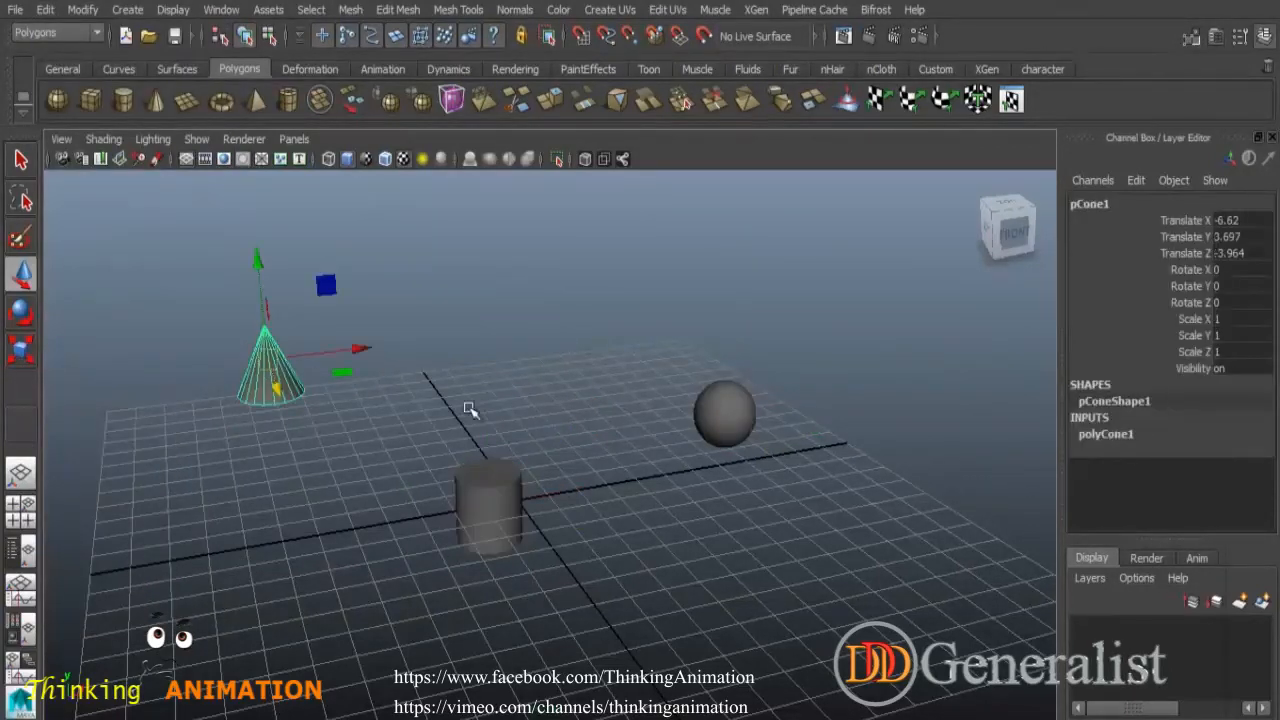
left_click(729, 416)
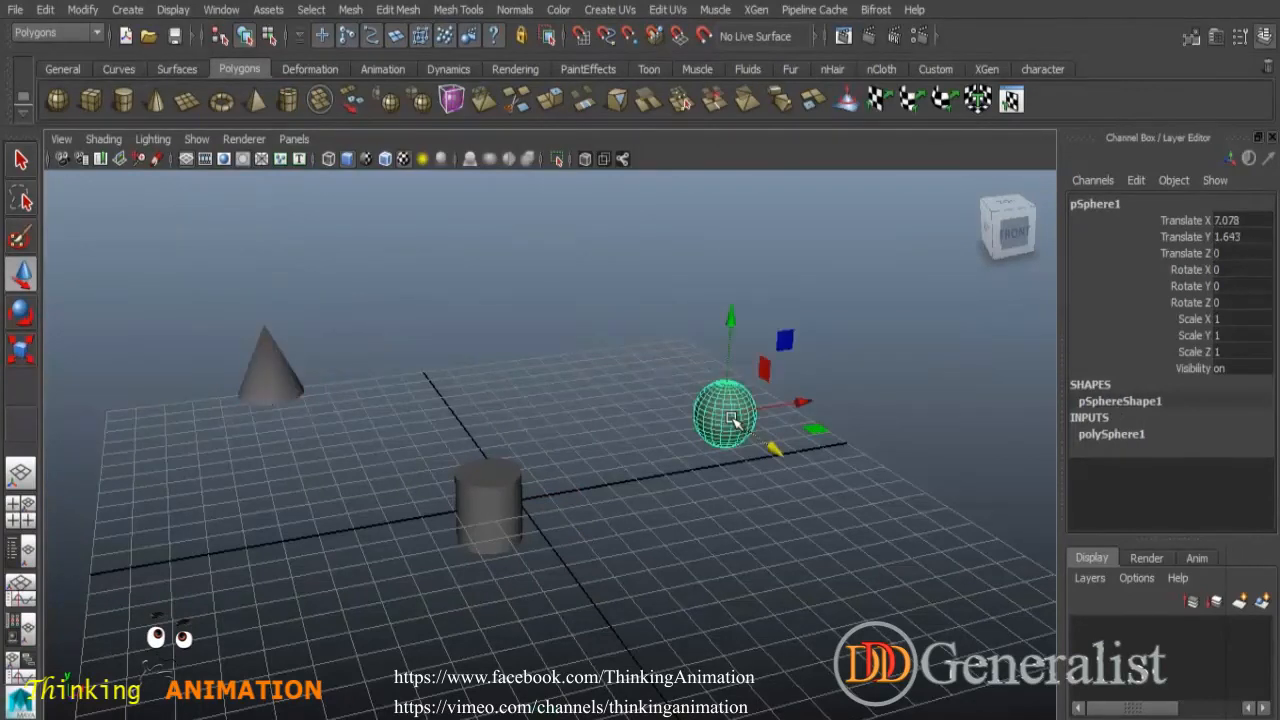
left_click(222, 10)
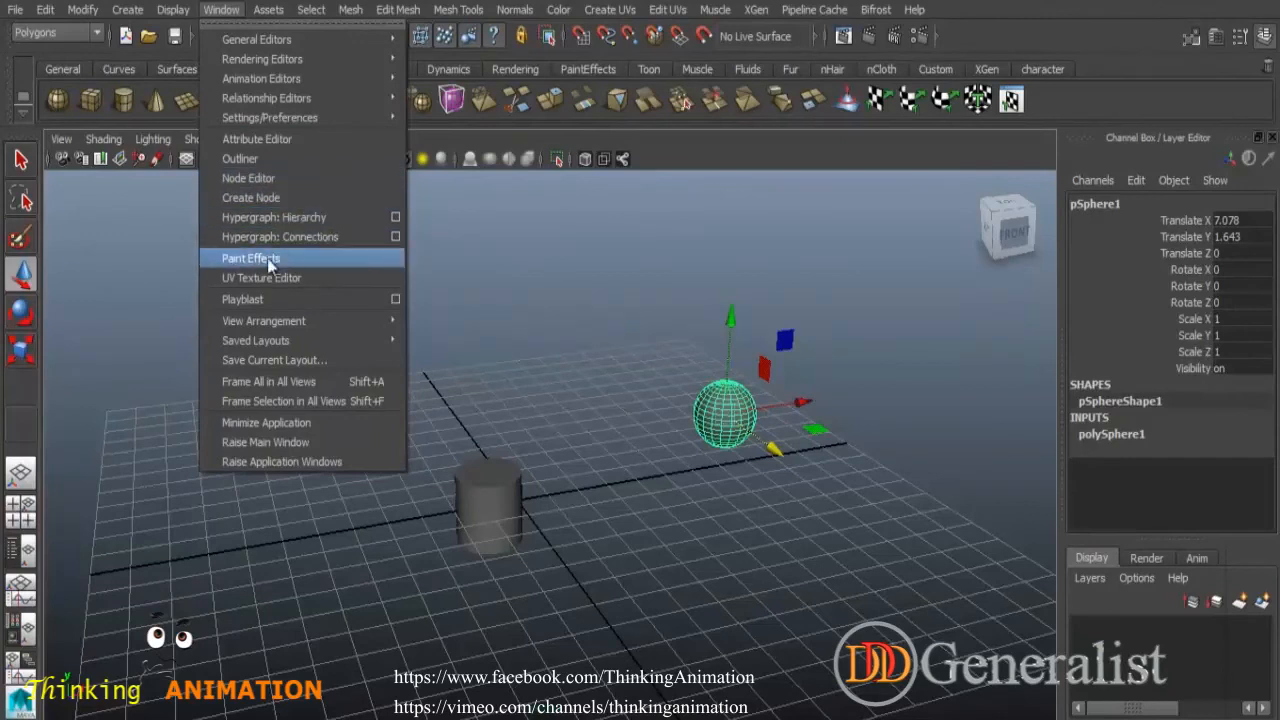
left_click(263, 160)
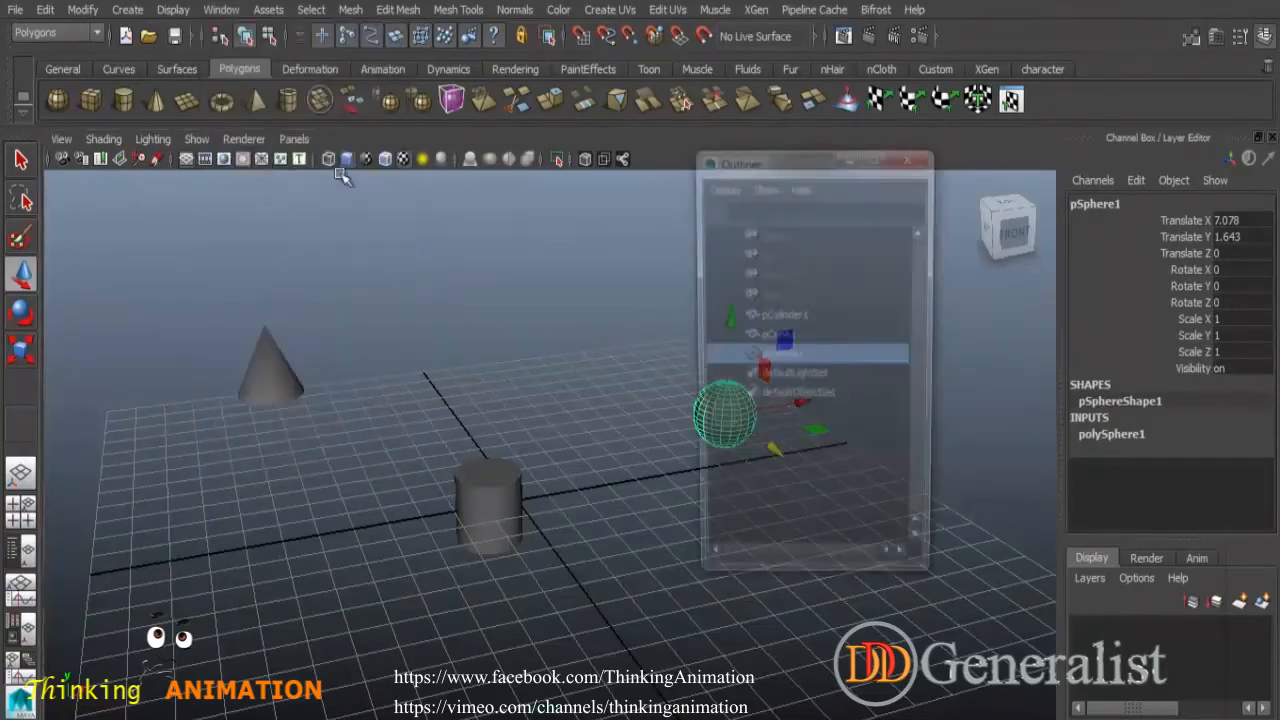
left_click(820, 452)
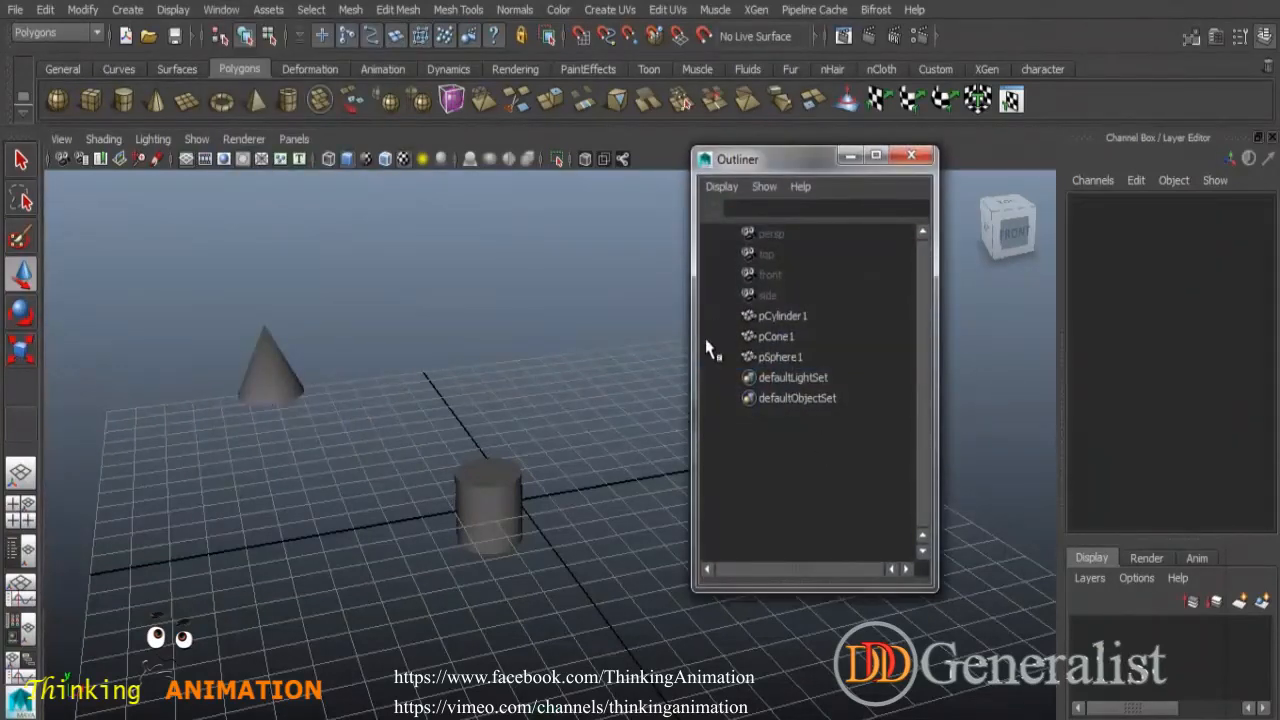
left_click(911, 157)
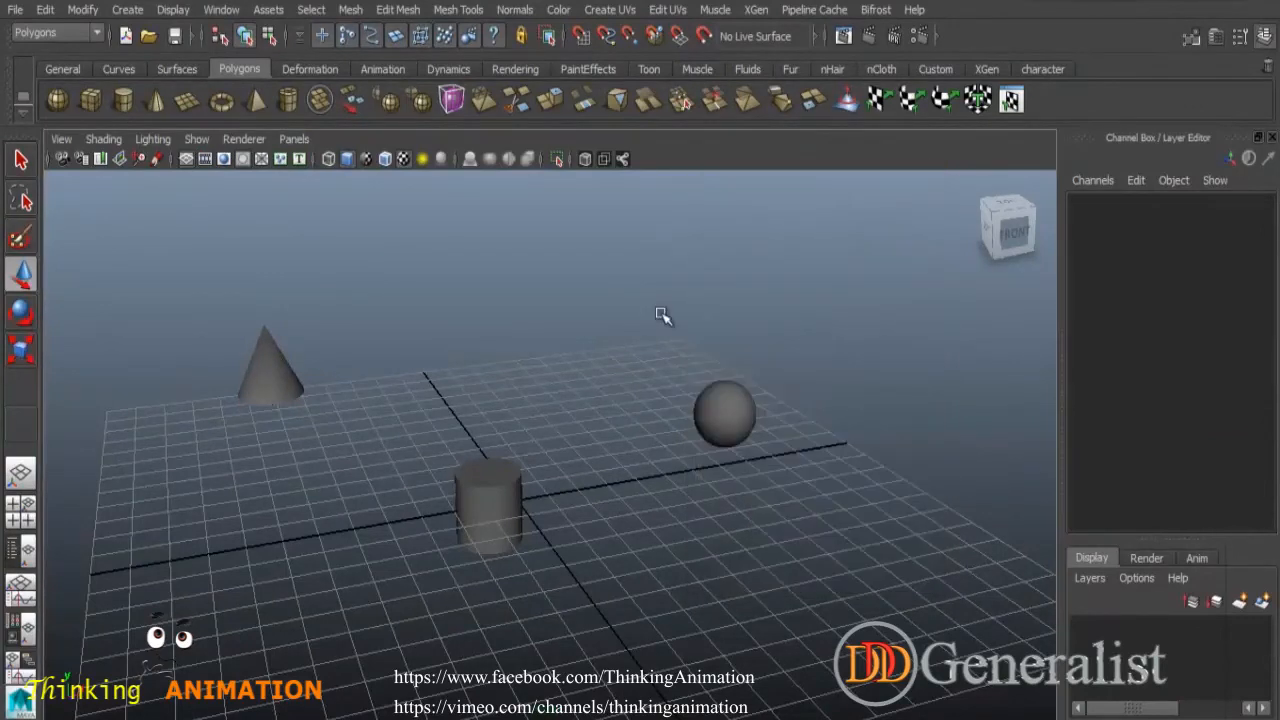
- Select all the objects in the scene and delete them
left_click(506, 488)
left_click_drag(221, 303, 822, 610)
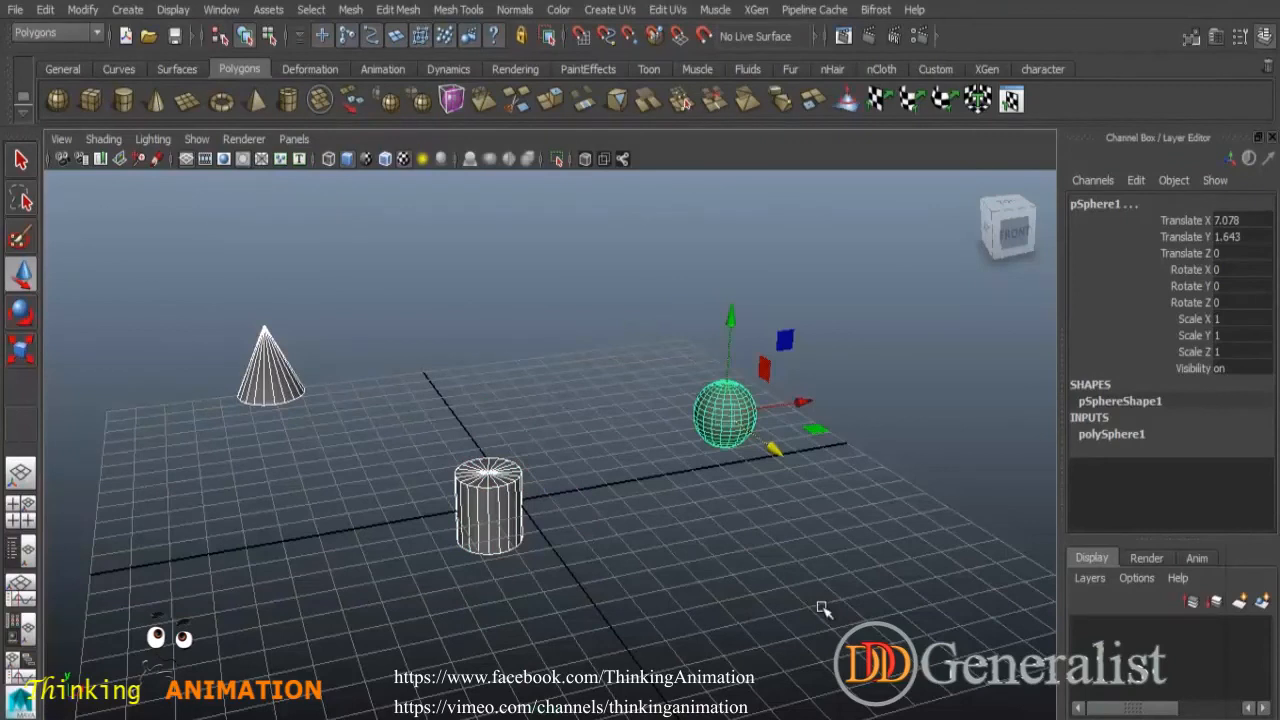
key("Delete")
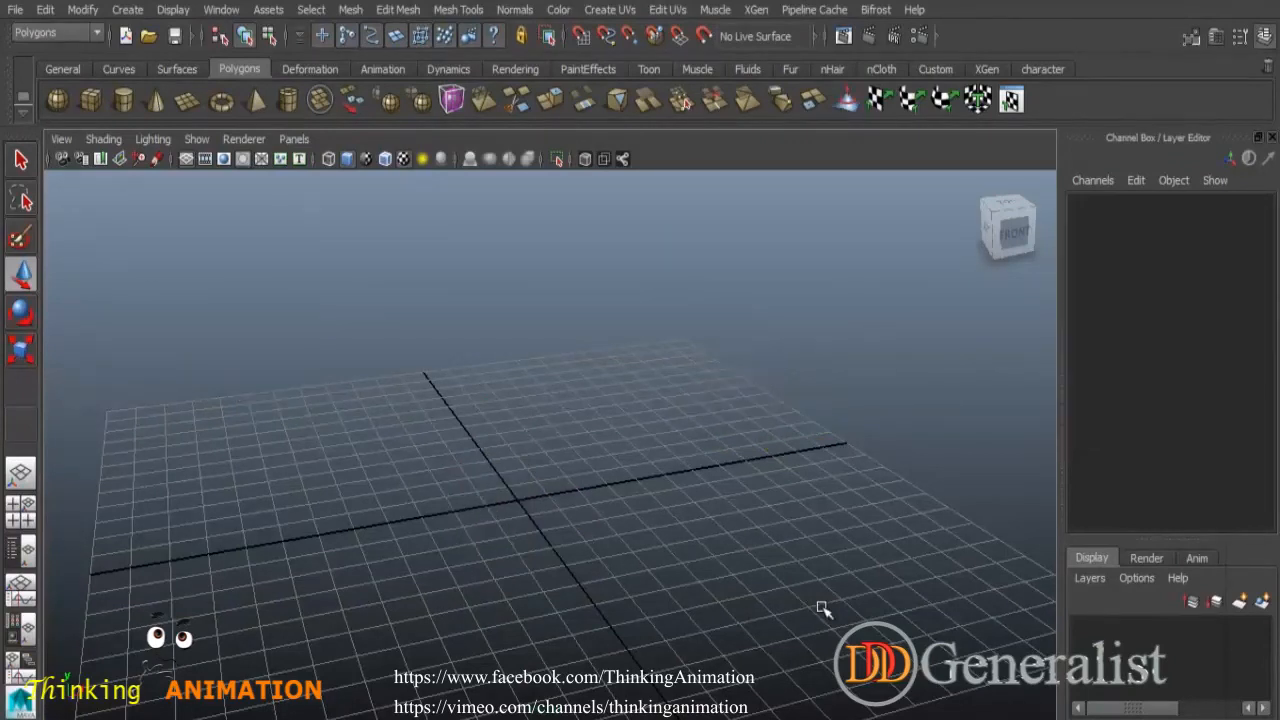
- Create a polygon cube, raise it slightly and scale it into a long rectangular box
left_click(90, 100)
mouse_move(577, 430)
left_mouse_down()
mouse_move(651, 423)
mouse_move(578, 412)
left_mouse_up()
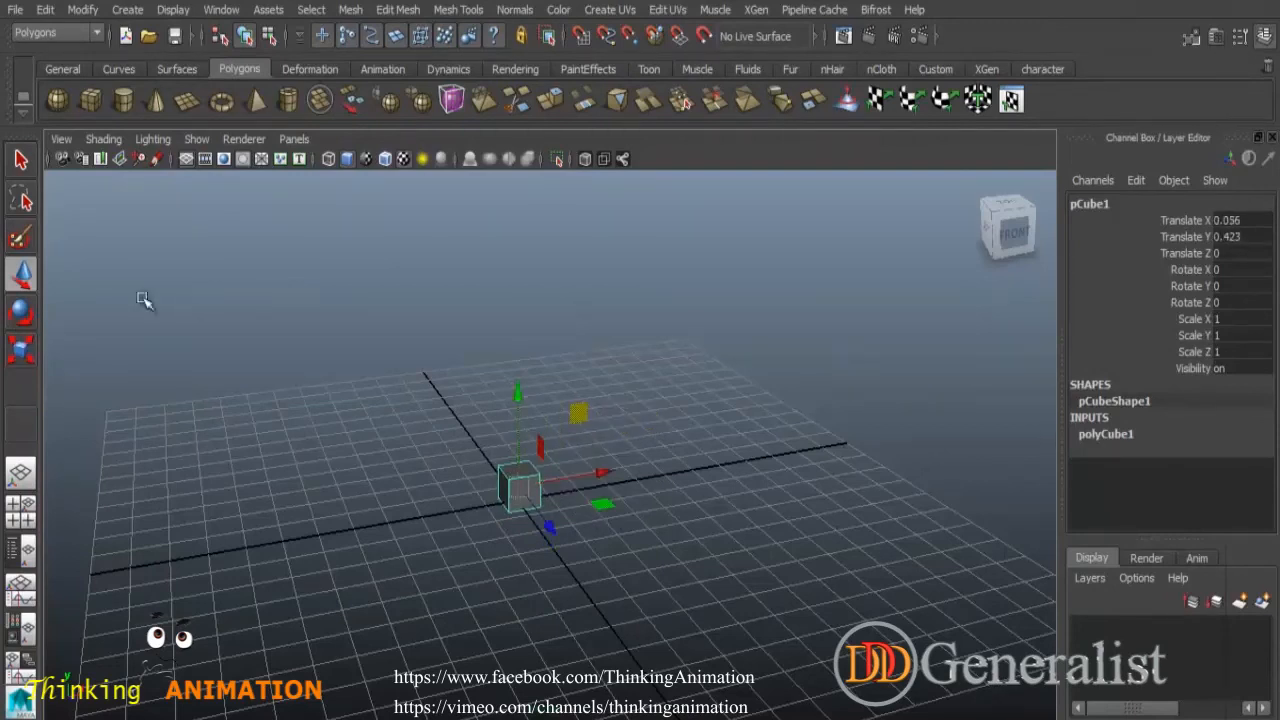
double_click(21, 347)
left_click(490, 137)
middle_click_drag(584, 413, 545, 497)
left_click_drag(604, 512, 684, 543)
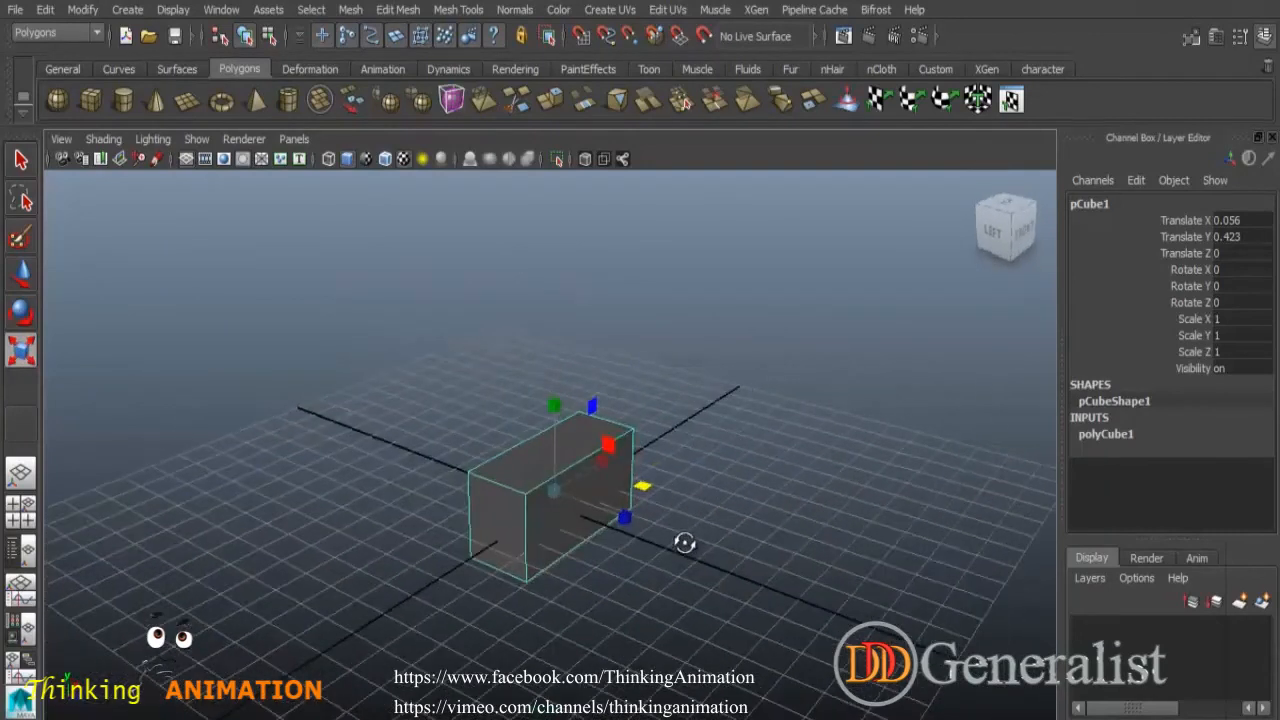
- Create a polygon cone and move it up to sit on top of the box
left_click(155, 99)
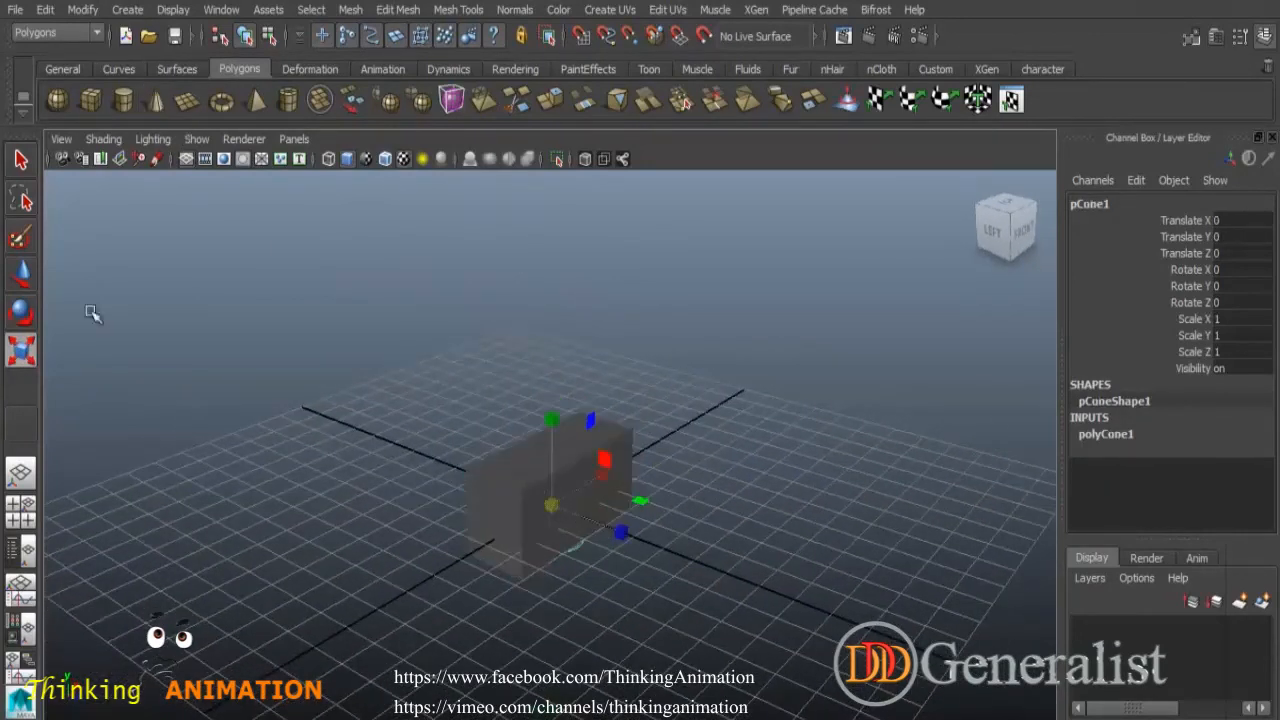
left_click(23, 276)
left_click_drag(560, 440, 557, 515)
left_click(563, 505)
left_click_drag(630, 492, 538, 470)
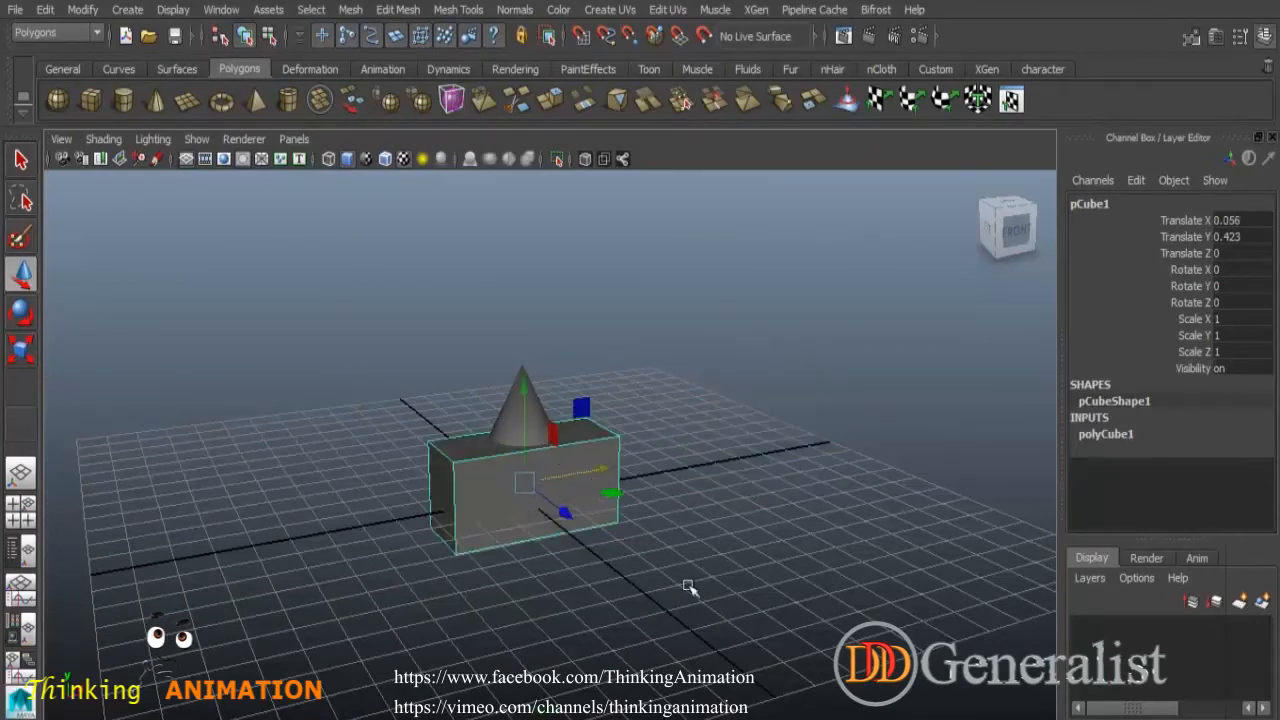
- Select the cone first and then the box, and parent the cone to the box
left_click(578, 586)
left_click(591, 497)
left_click(575, 348)
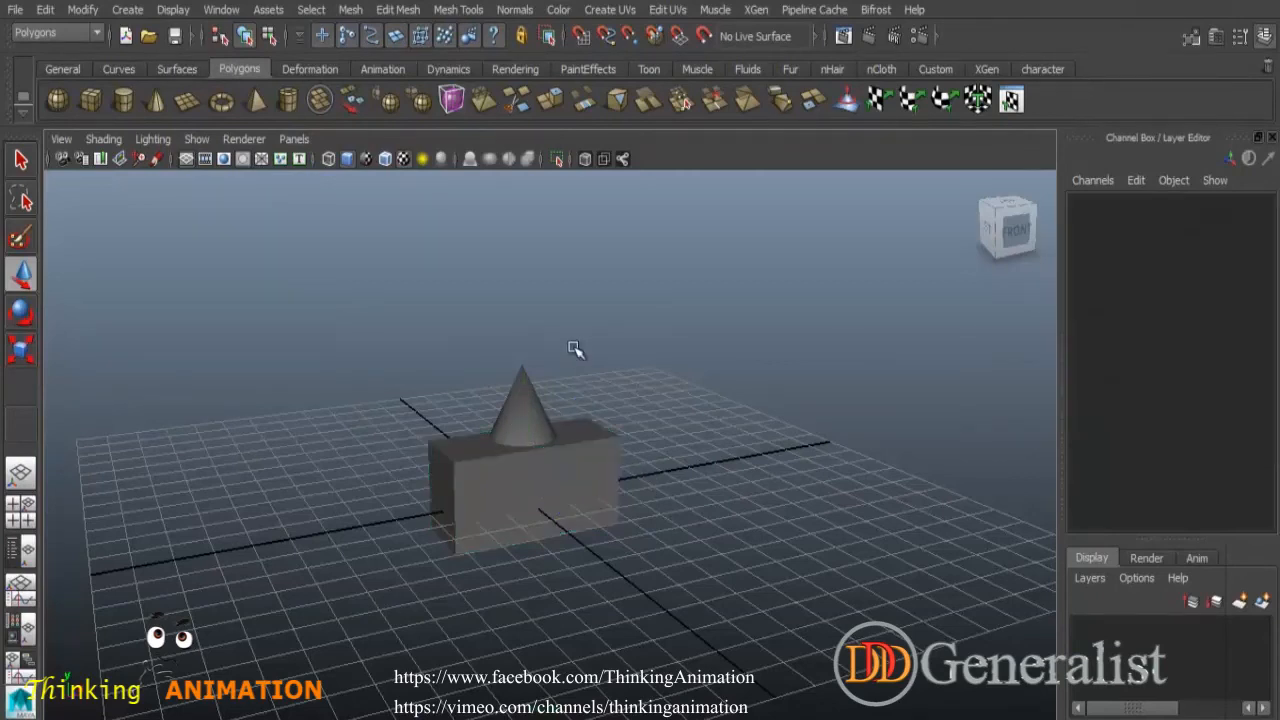
left_click(522, 373)
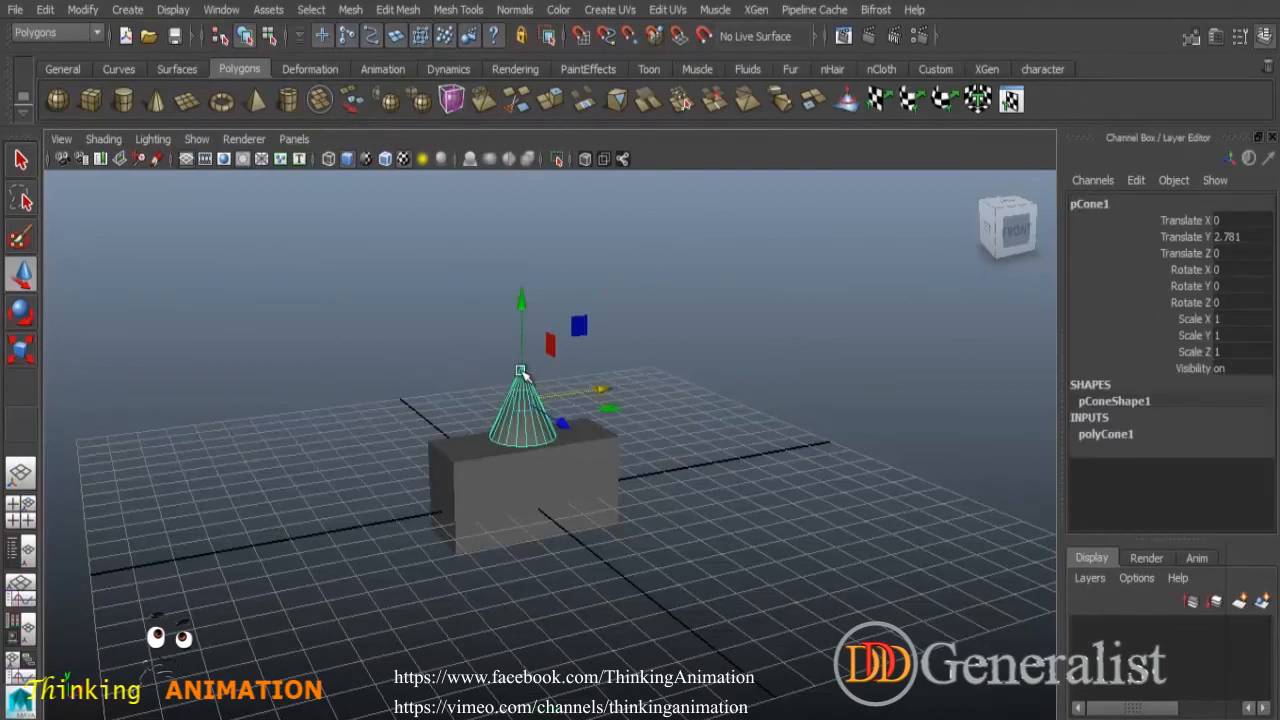
left_click(608, 462, "shift")
left_click(630, 370)
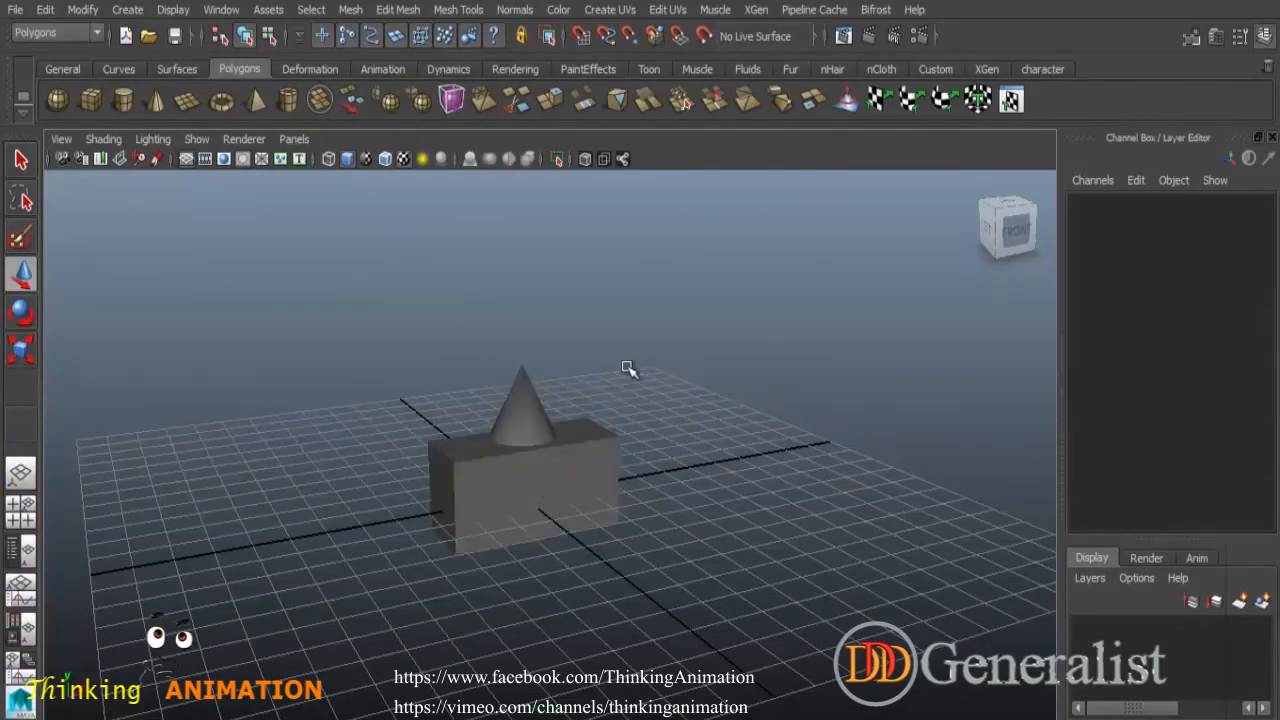
left_click(528, 380)
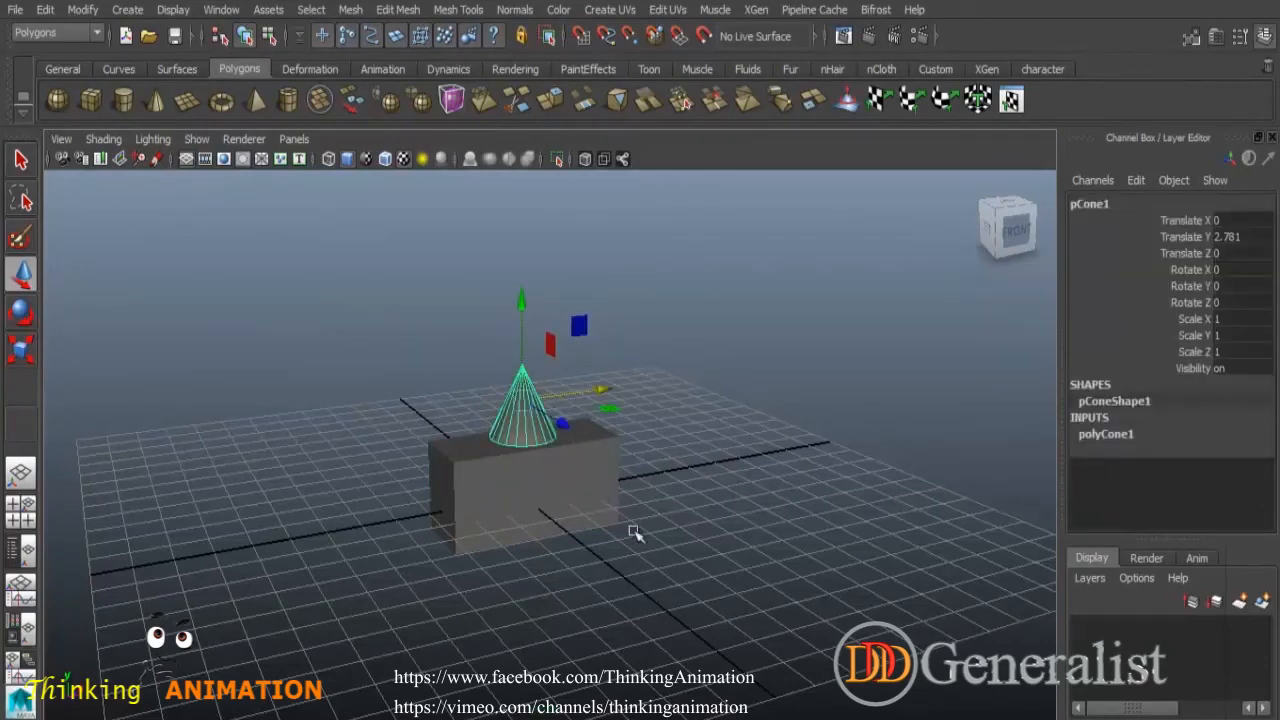
left_click(606, 483, "shift")
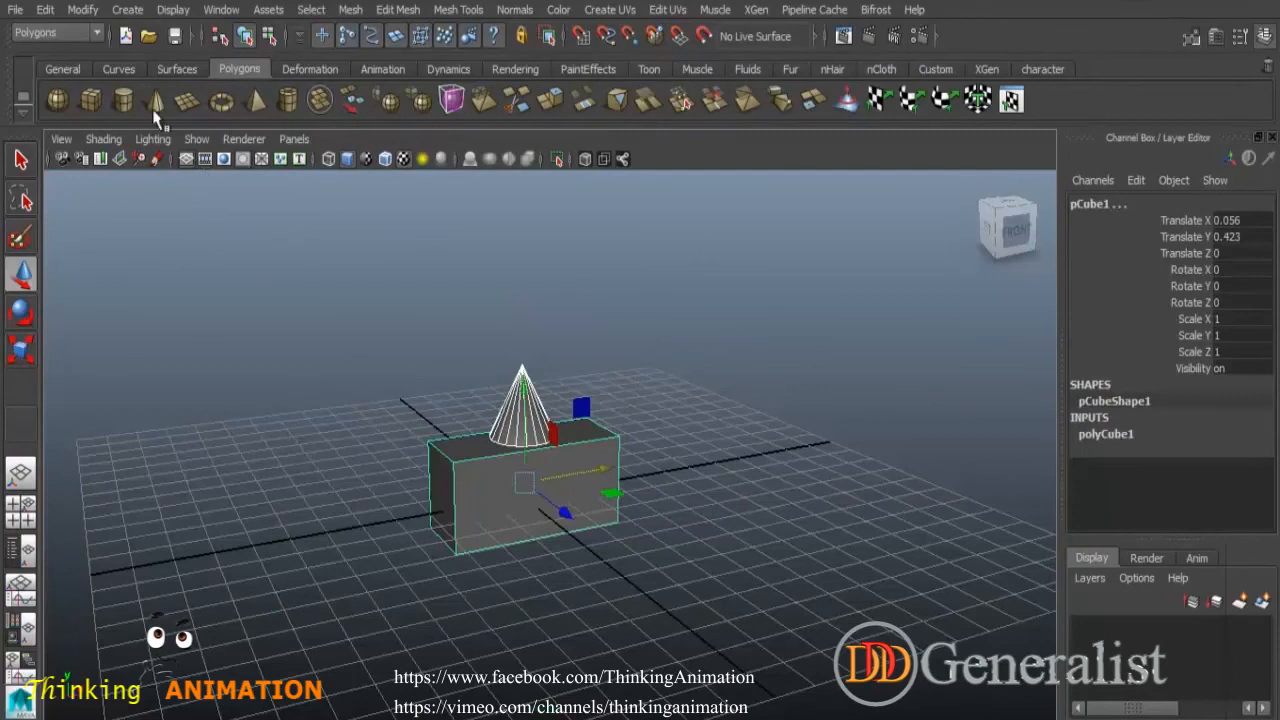
left_click(45, 9)
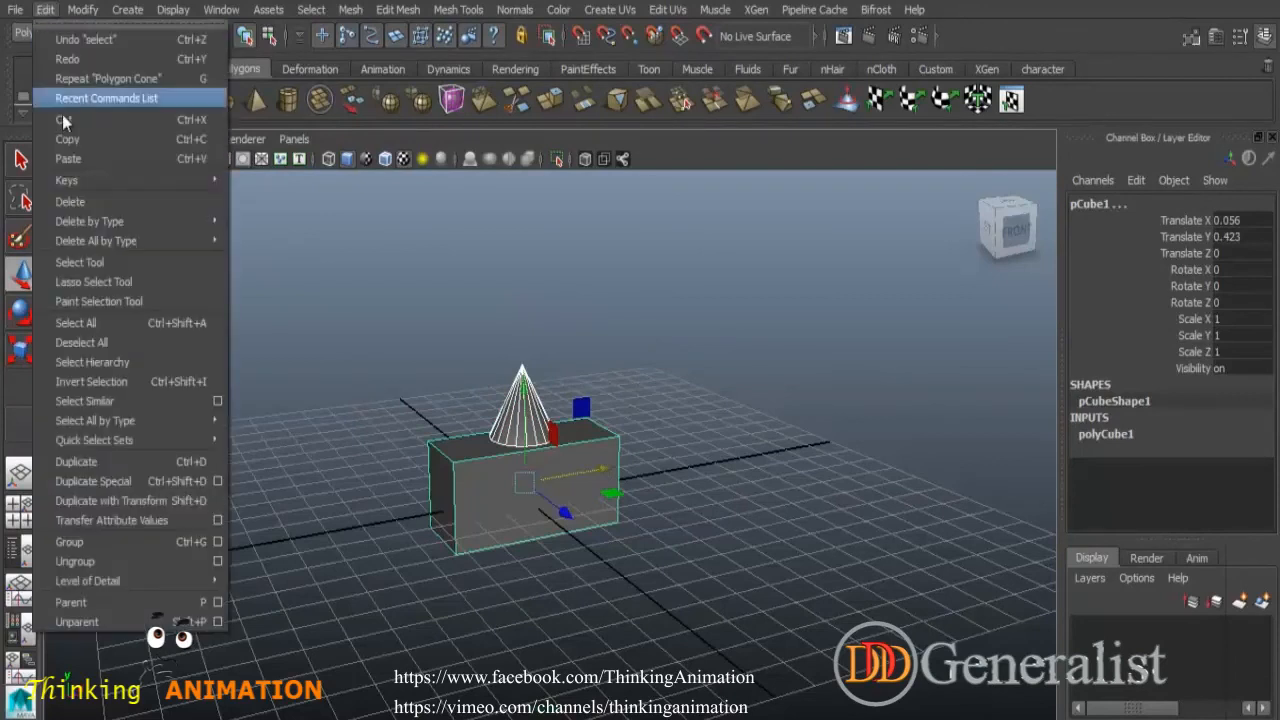
left_click(90, 604)
- Select the box and nudge it slightly to test the parenting
left_click(560, 593)
left_click(594, 474)
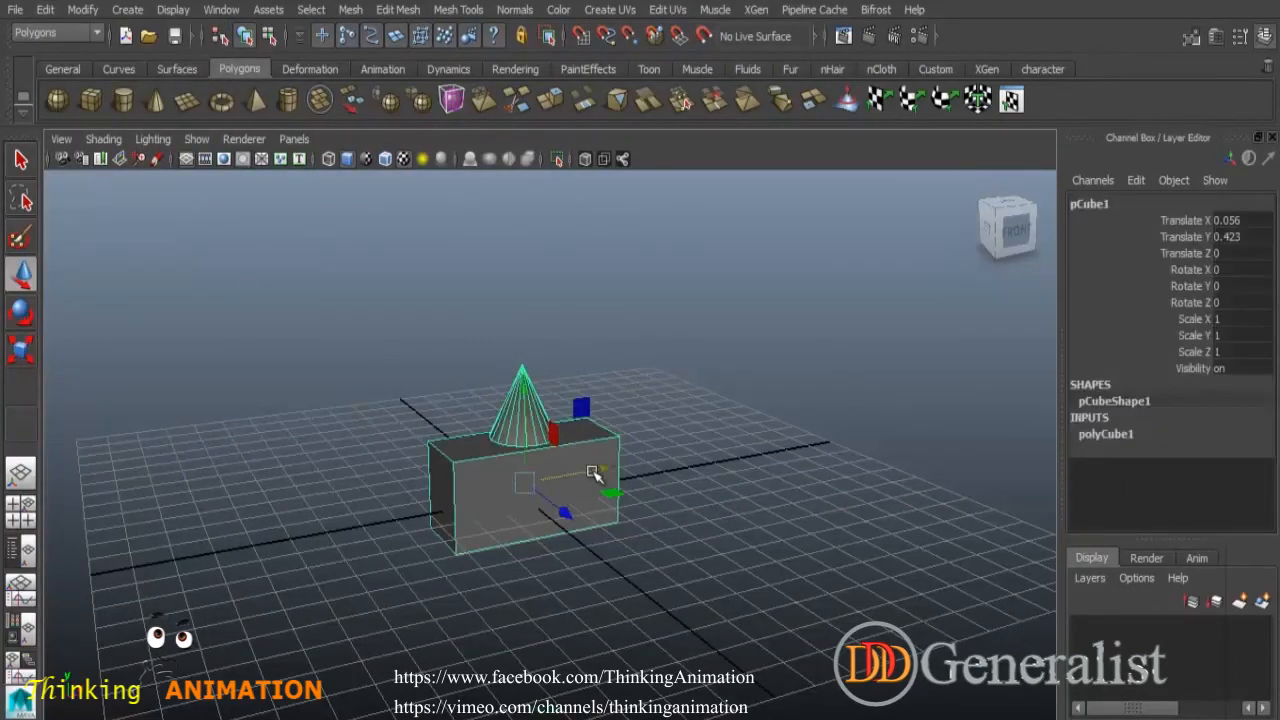
left_click_drag(600, 470, 581, 492)
left_click(581, 492)
- Select the cone and move it upward and to the left, away from the box
left_click(460, 412)
left_click_drag(468, 310, 462, 218)
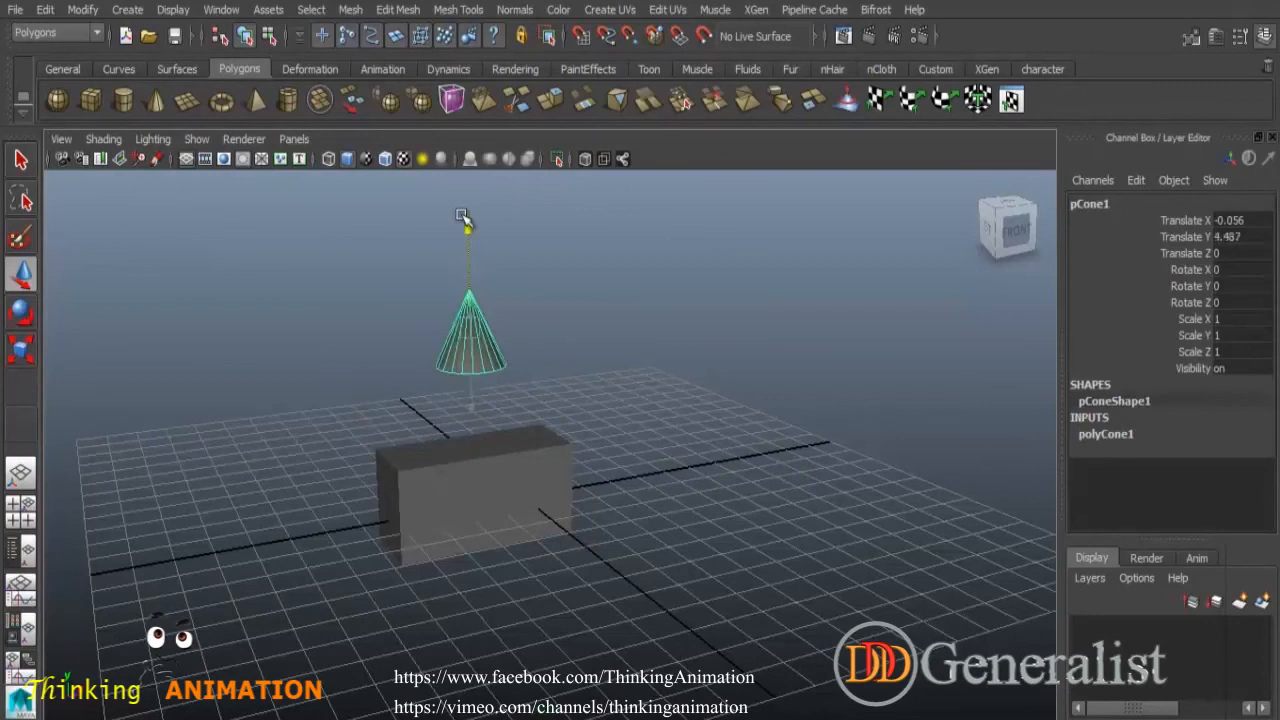
left_click_drag(551, 297, 350, 310)
- Select the box and move it to the right
left_click(608, 565)
left_click(577, 490)
left_click_drag(565, 480, 676, 478)
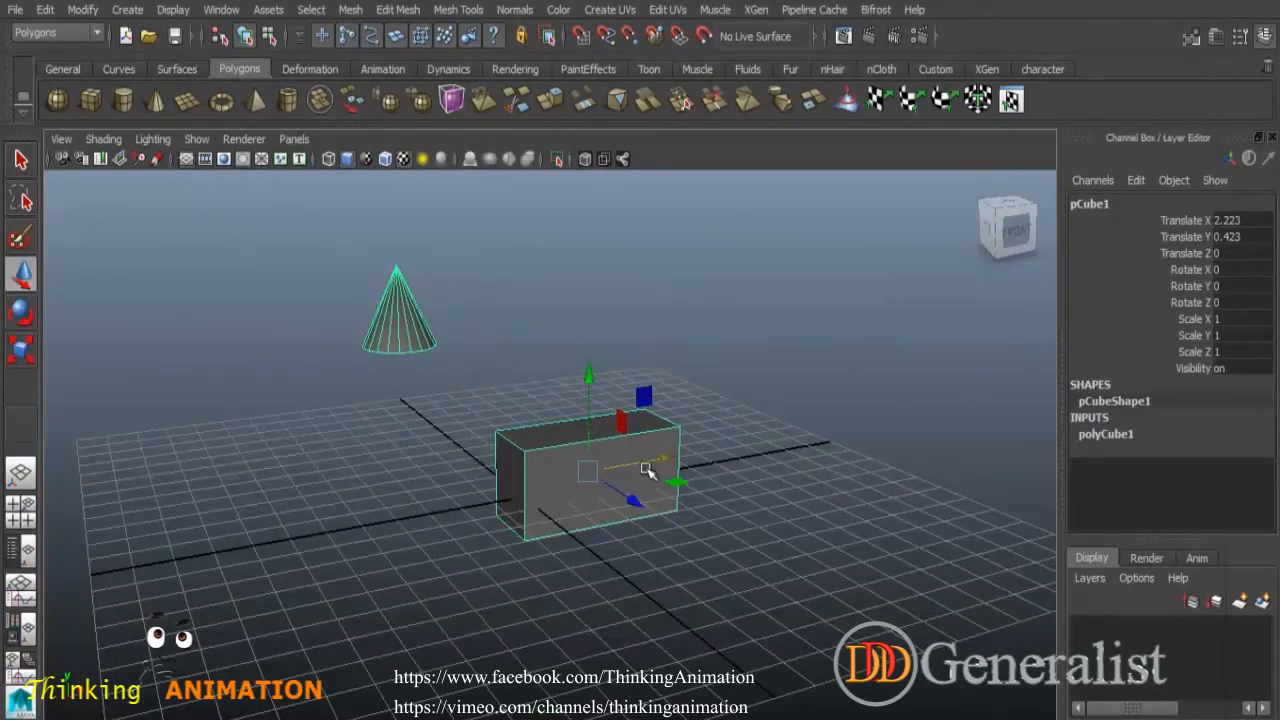
- Select the cone on its own, then clear the selection
left_click(620, 537)
left_click_drag(357, 277, 462, 355)
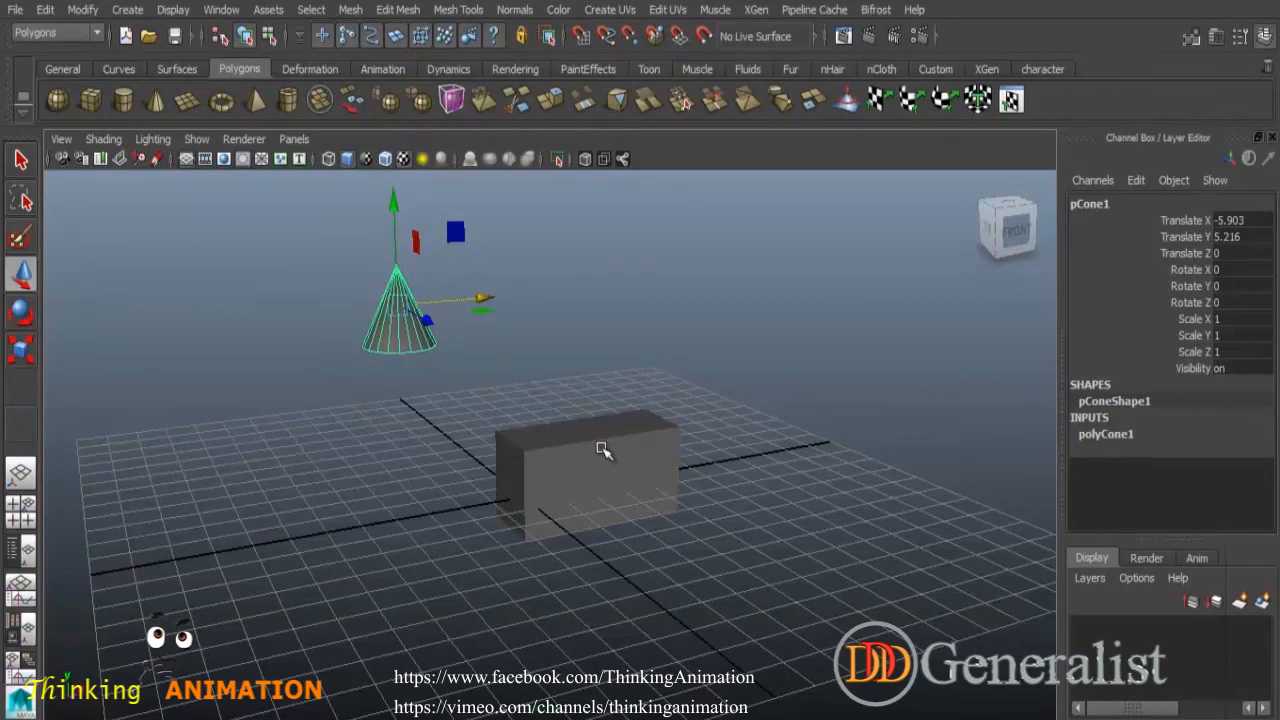
left_click(578, 372)
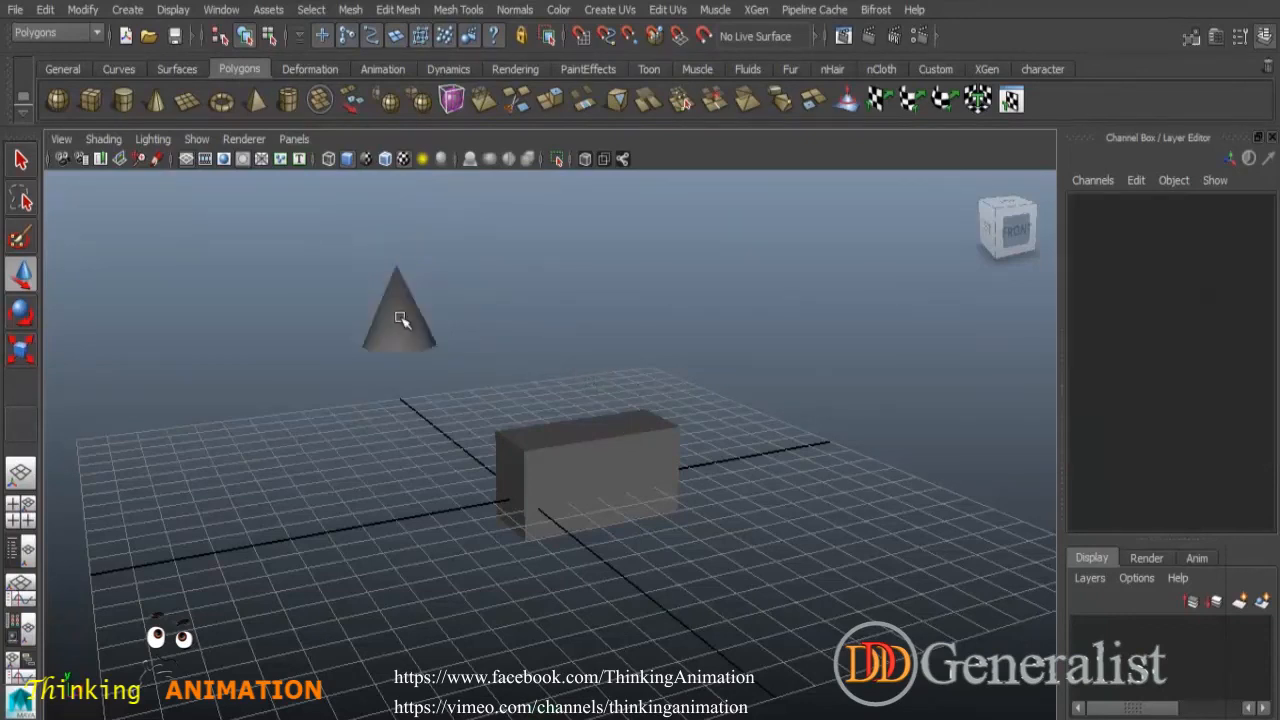
- Select both the cone and the box and delete them from the scene
left_click_drag(326, 257, 806, 551)
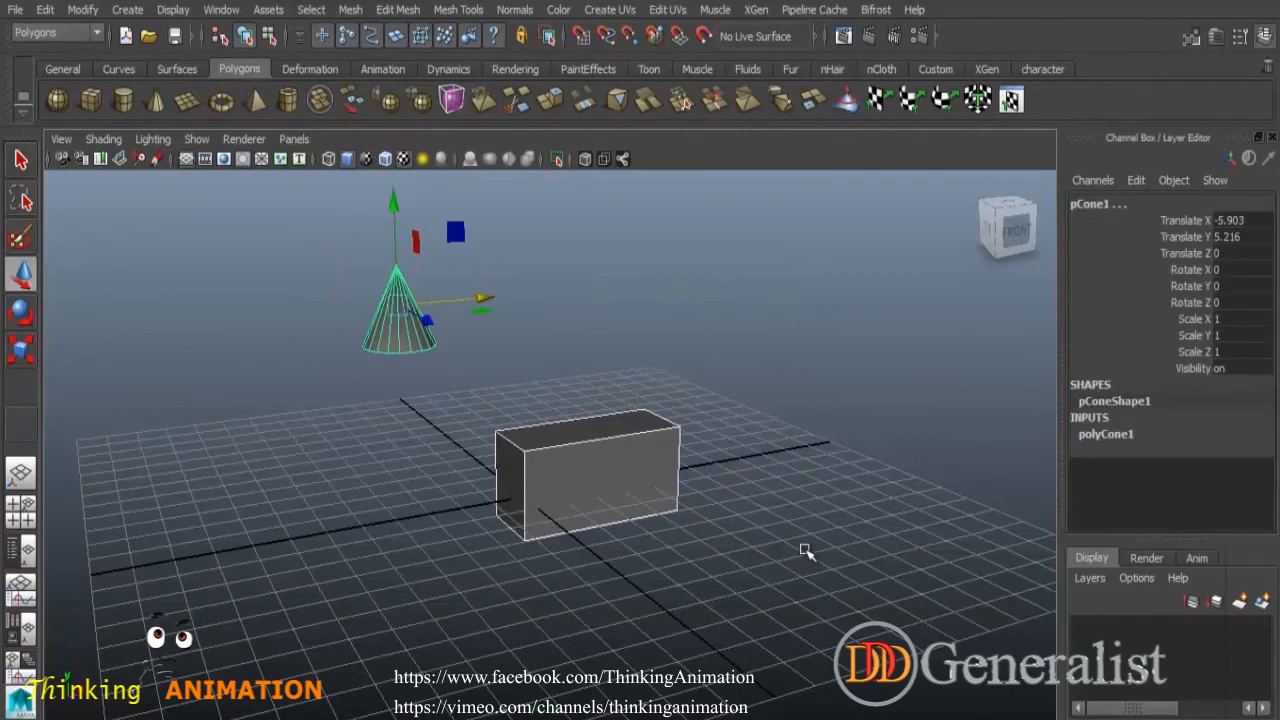
key("Delete")
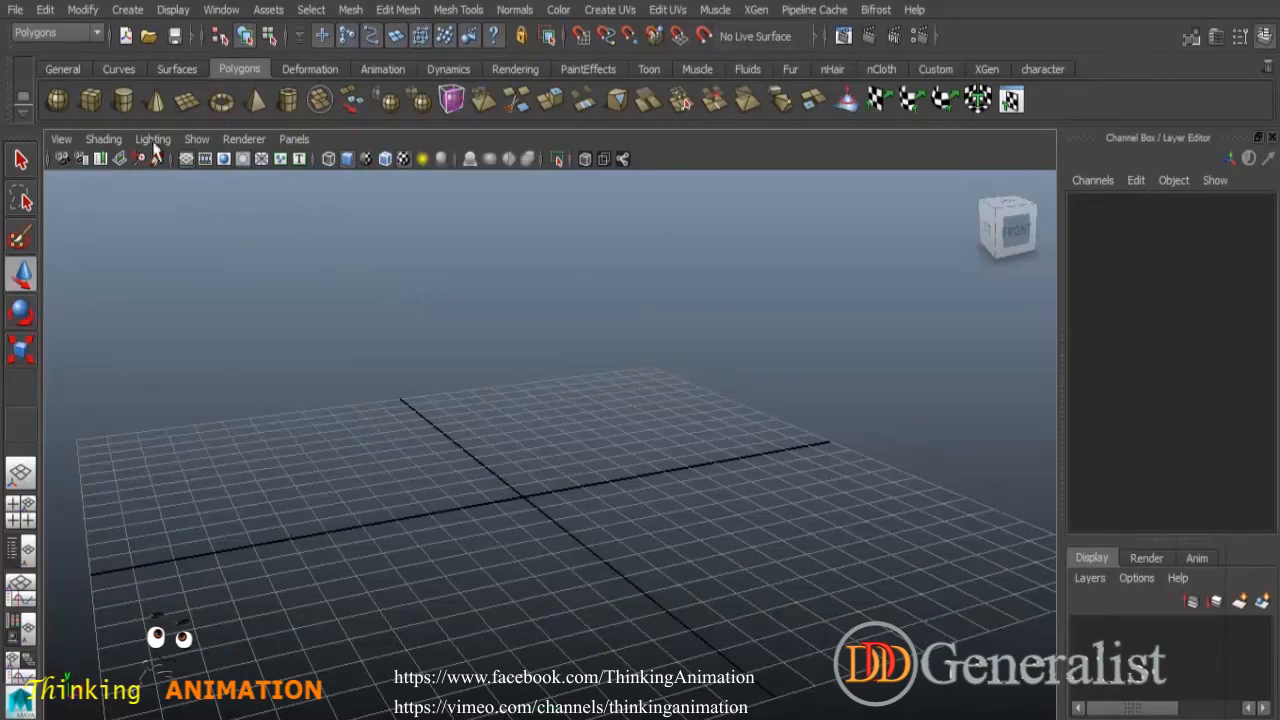
- Create a polygon cube at the origin and select it
left_click(90, 99)
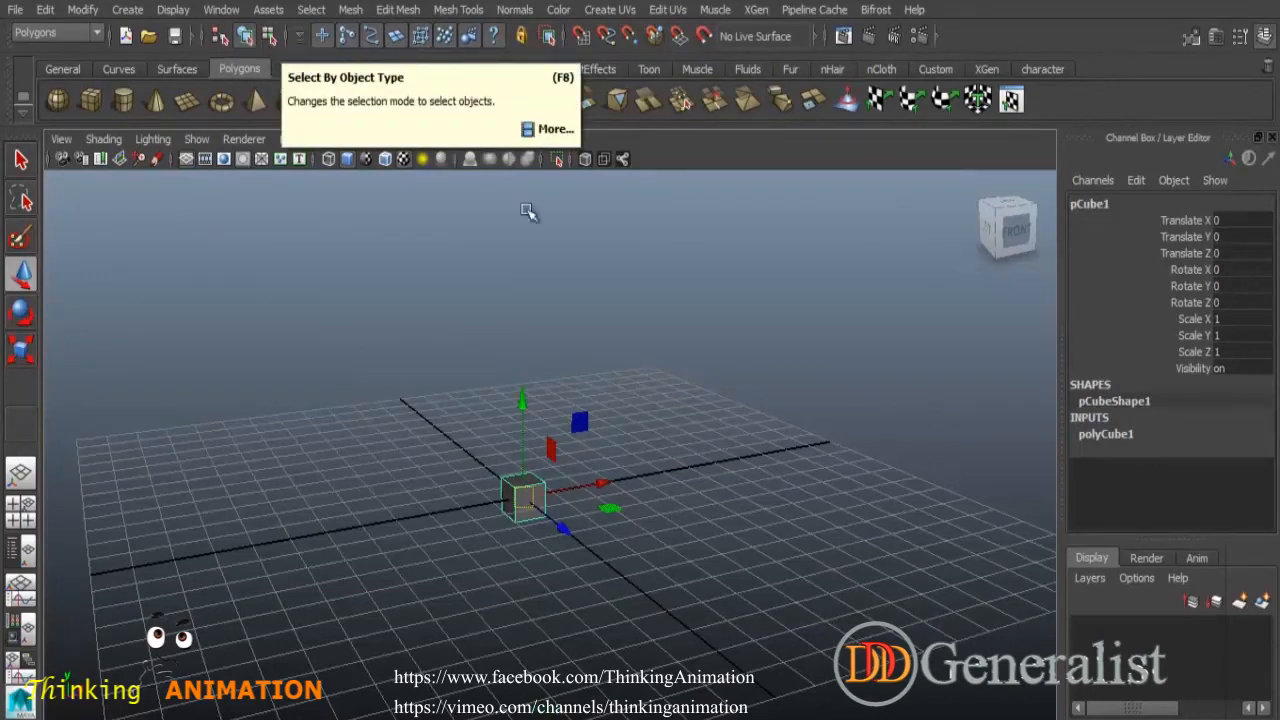
left_click(612, 284)
left_click(537, 498)
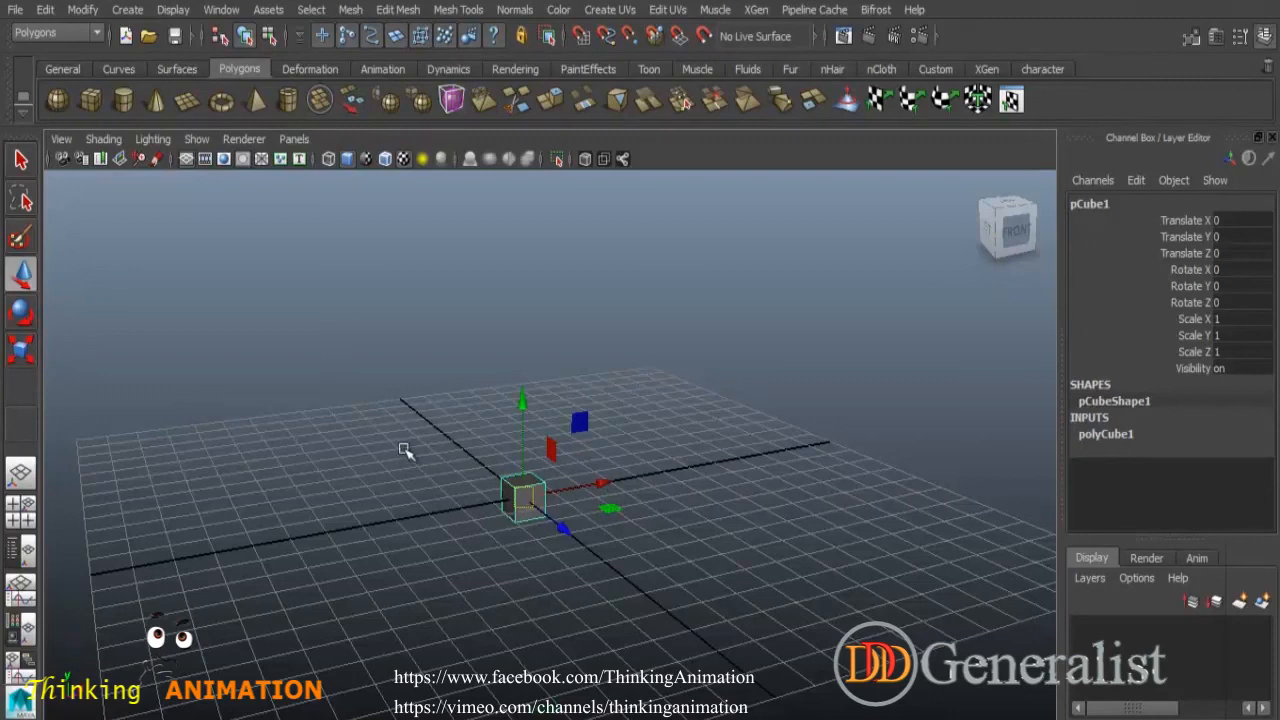
- Switch to component selection and drag several of the cube's vertices to distort its shape
left_click(268, 36)
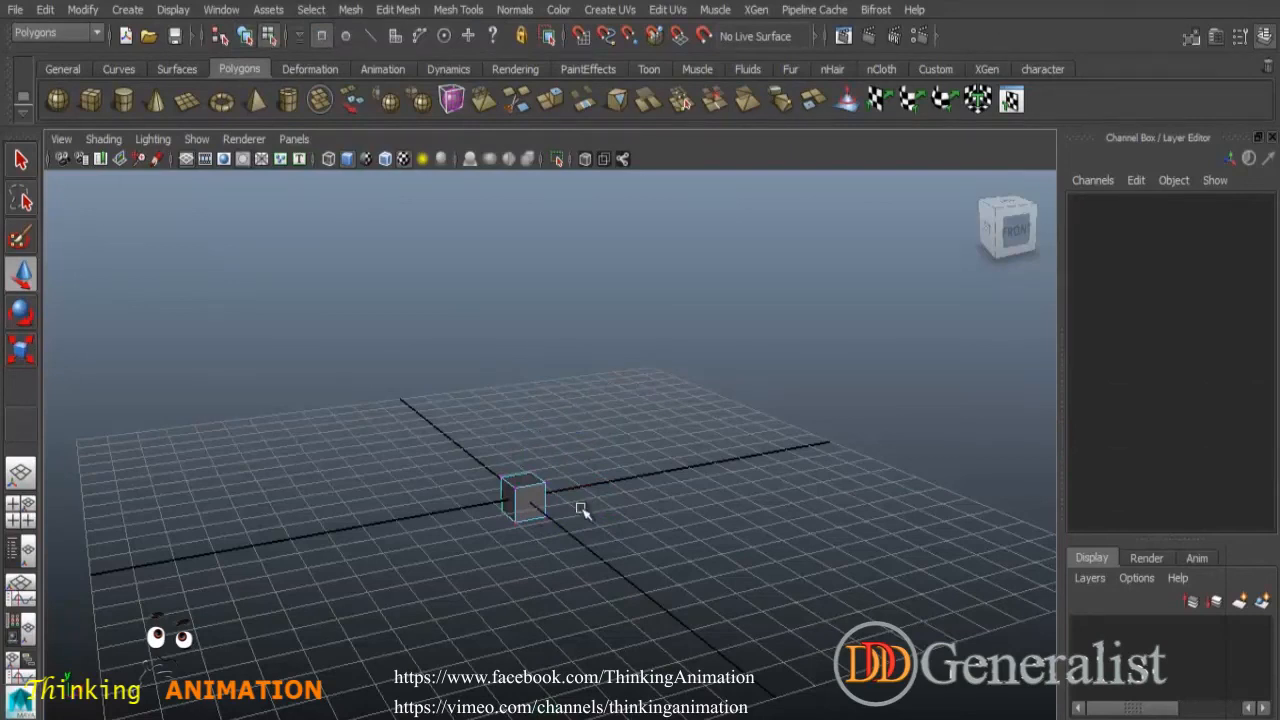
scroll(585, 510, "up", 3)
left_click_drag(595, 515, 620, 302, "alt")
left_click(593, 365)
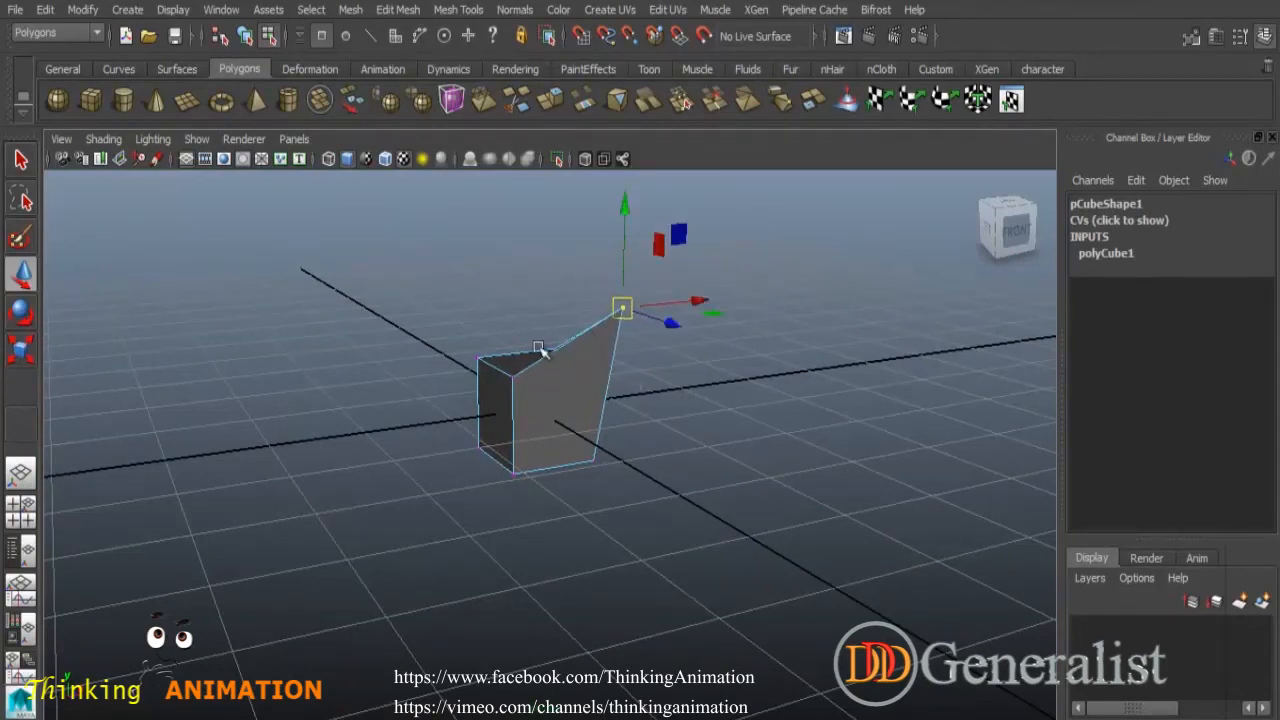
left_click(478, 357)
left_click_drag(478, 357, 400, 290)
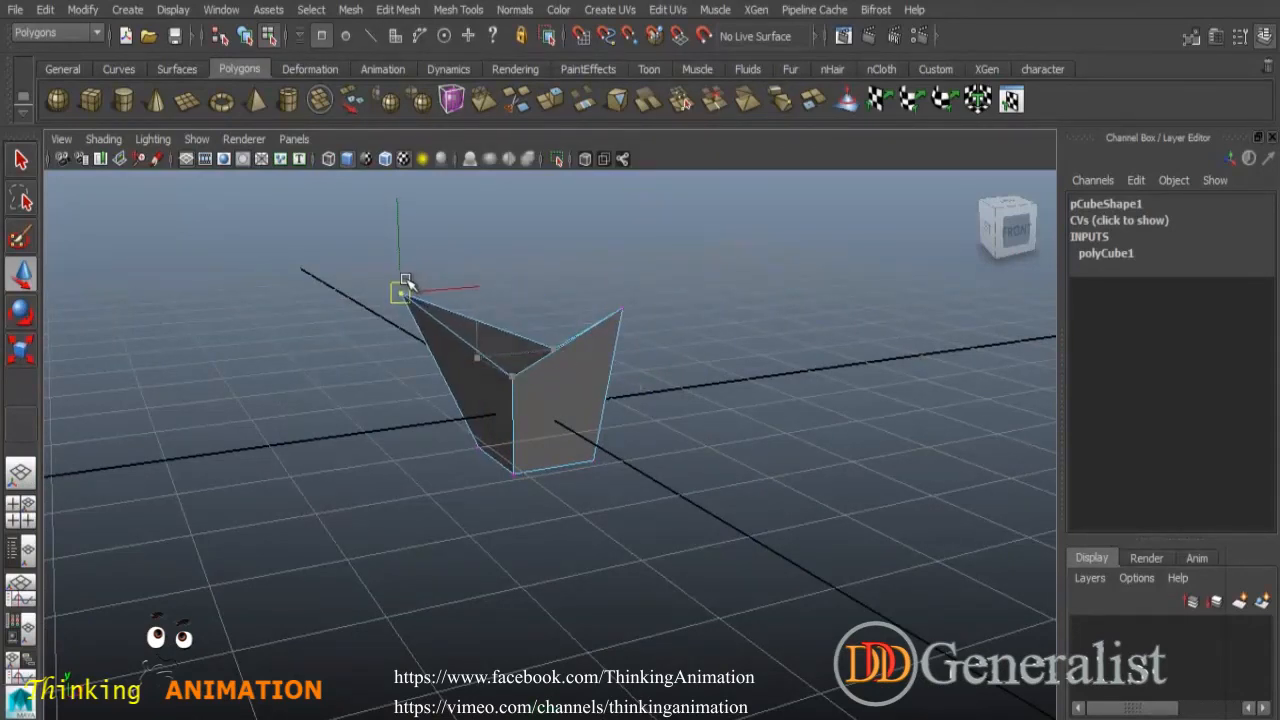
left_click(516, 476)
left_click_drag(518, 478, 426, 520, "alt")
left_click(614, 357)
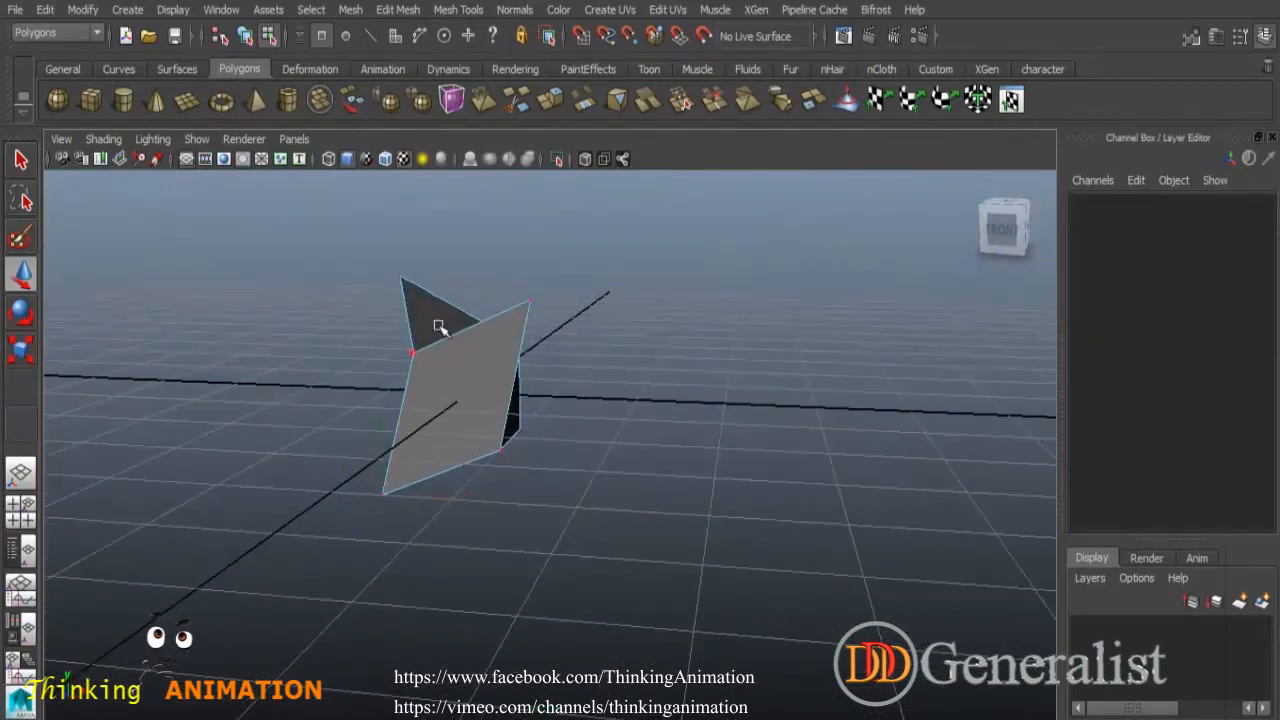
left_click_drag(550, 439, 711, 460, "alt")
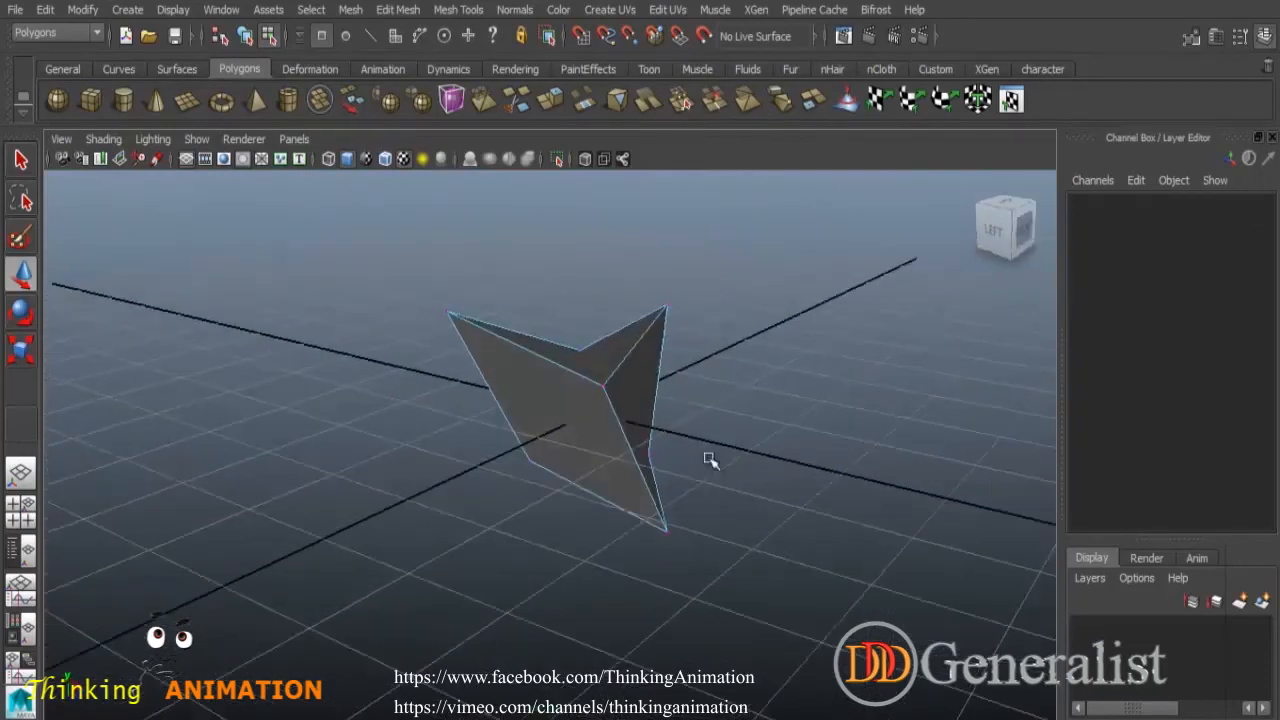
- Switch to edge selection to pick one of the cube's edges, then switch to vertex selection and pick a corner vertex
right_click(629, 362)
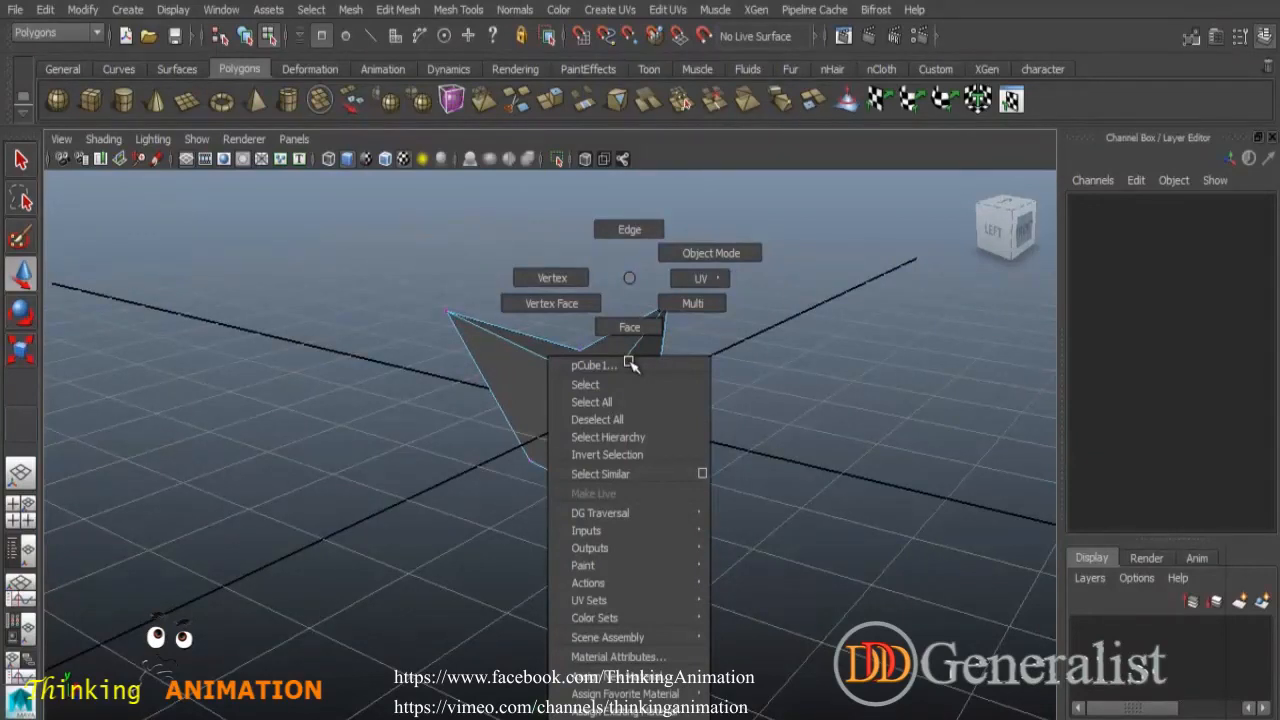
left_click(620, 229)
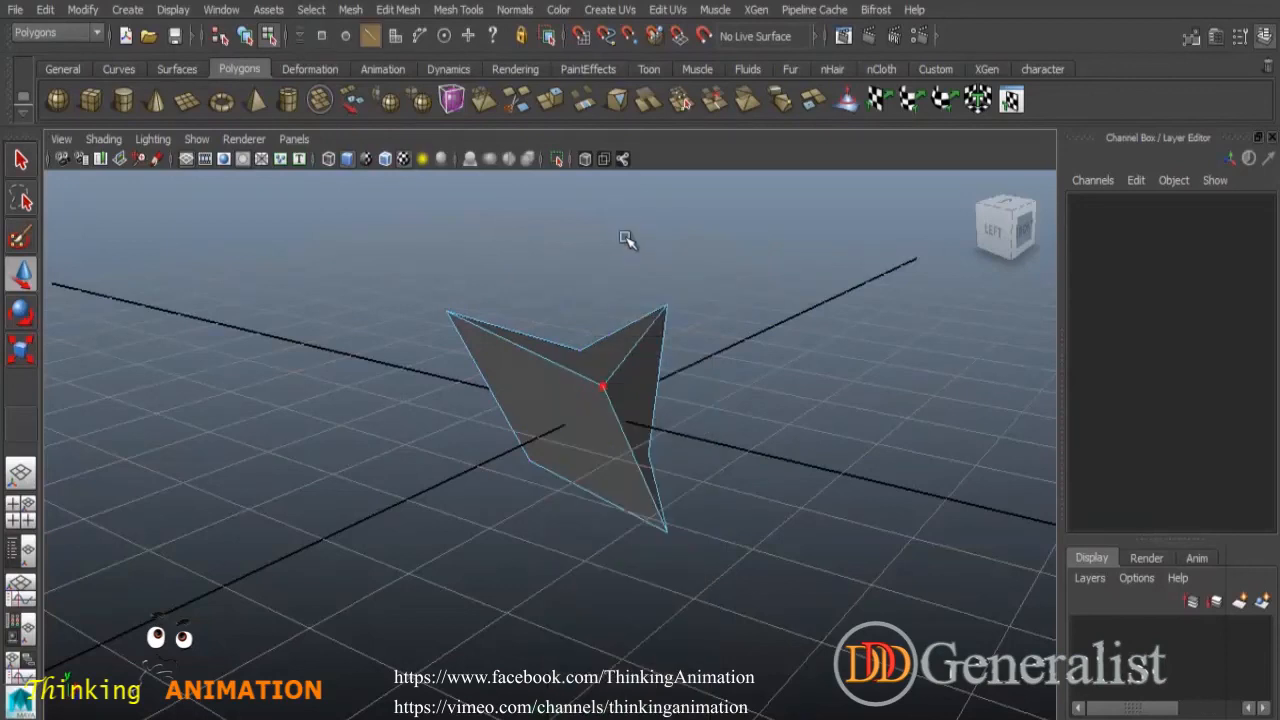
left_click(557, 358)
right_click(620, 278)
right_click_drag(621, 386, 544, 280)
left_click(674, 307)
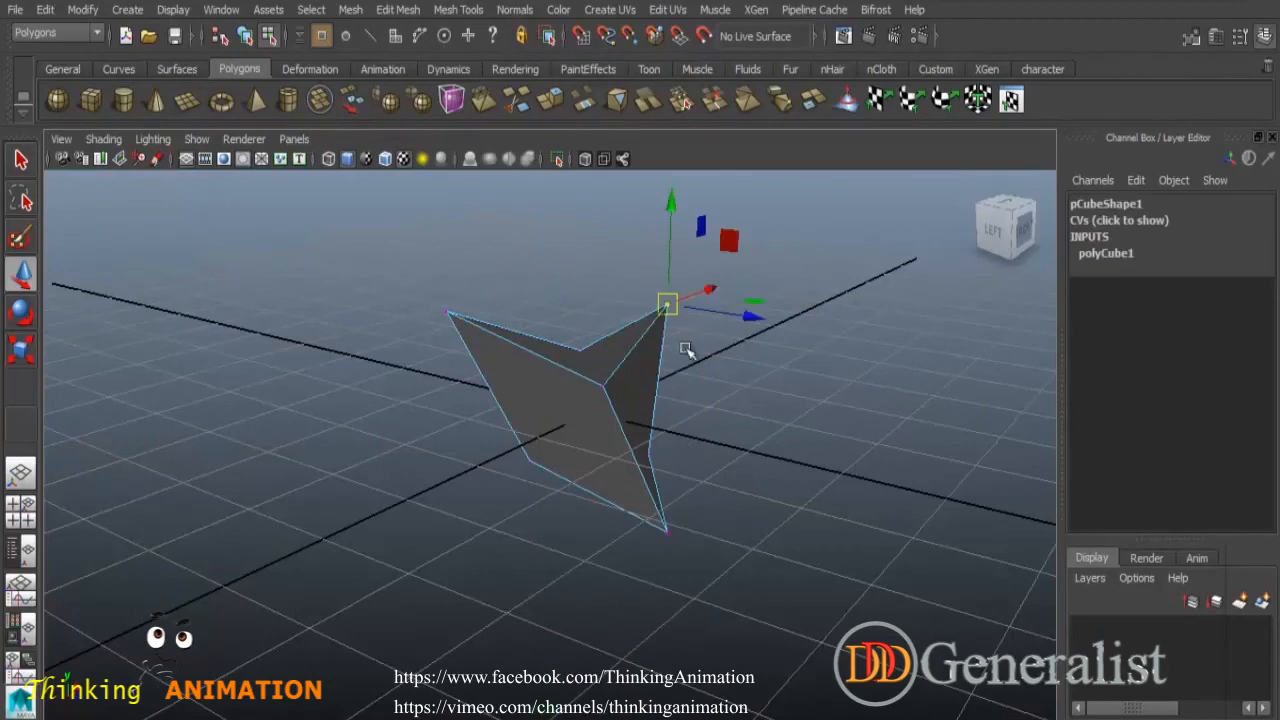
- Switch to face selection and select faces of the distorted cube
right_click(652, 360)
right_click_drag(651, 357, 645, 330)
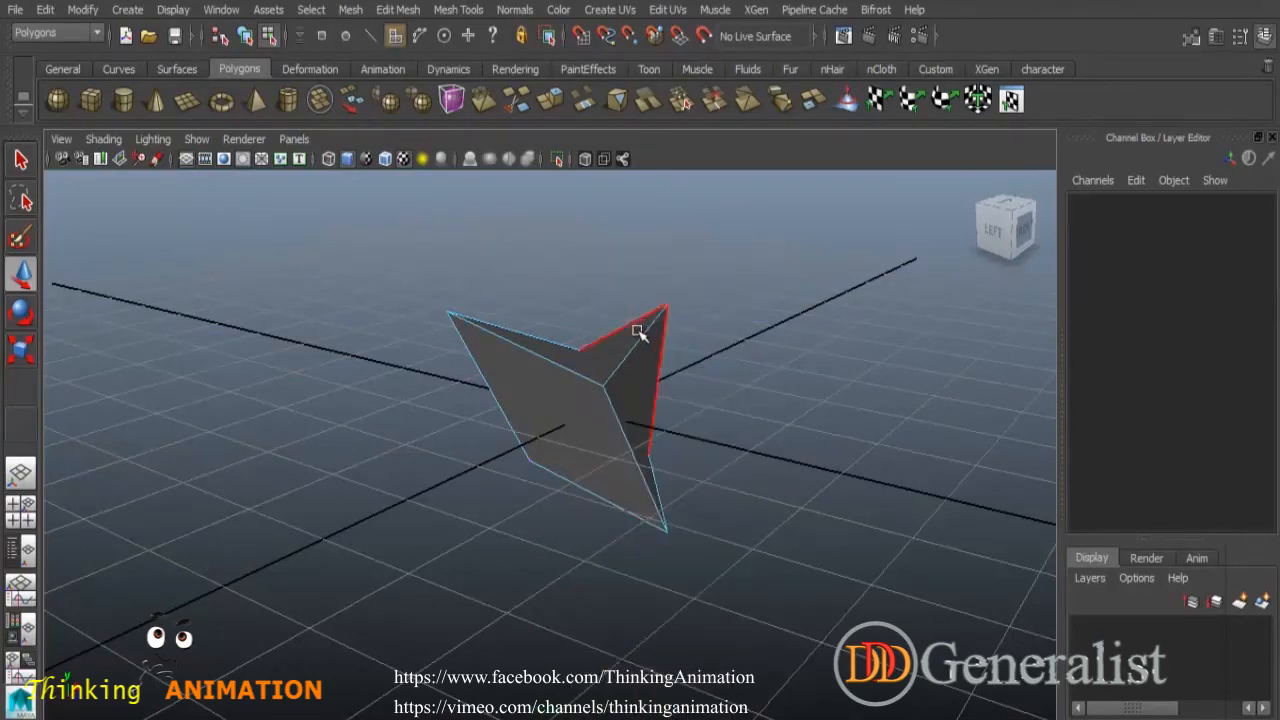
left_click(563, 431)
left_click(625, 370)
left_click(560, 331)
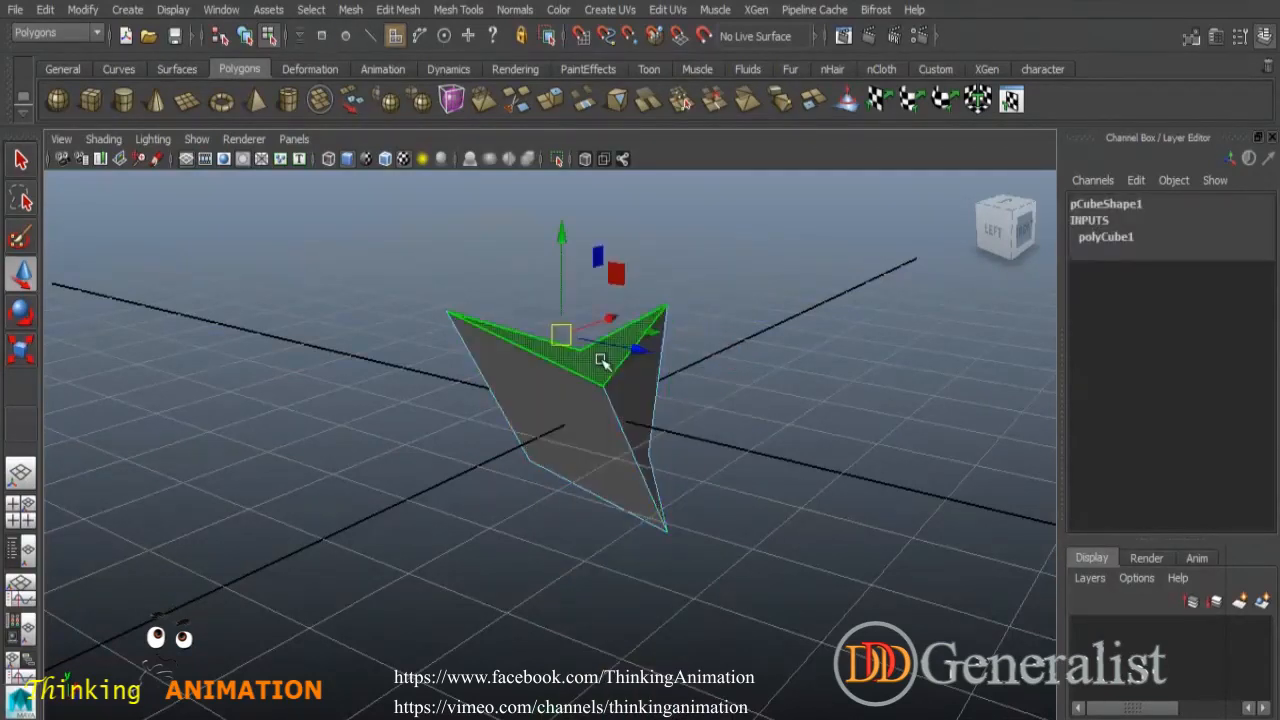
left_click_drag(686, 514, 657, 508, "alt")
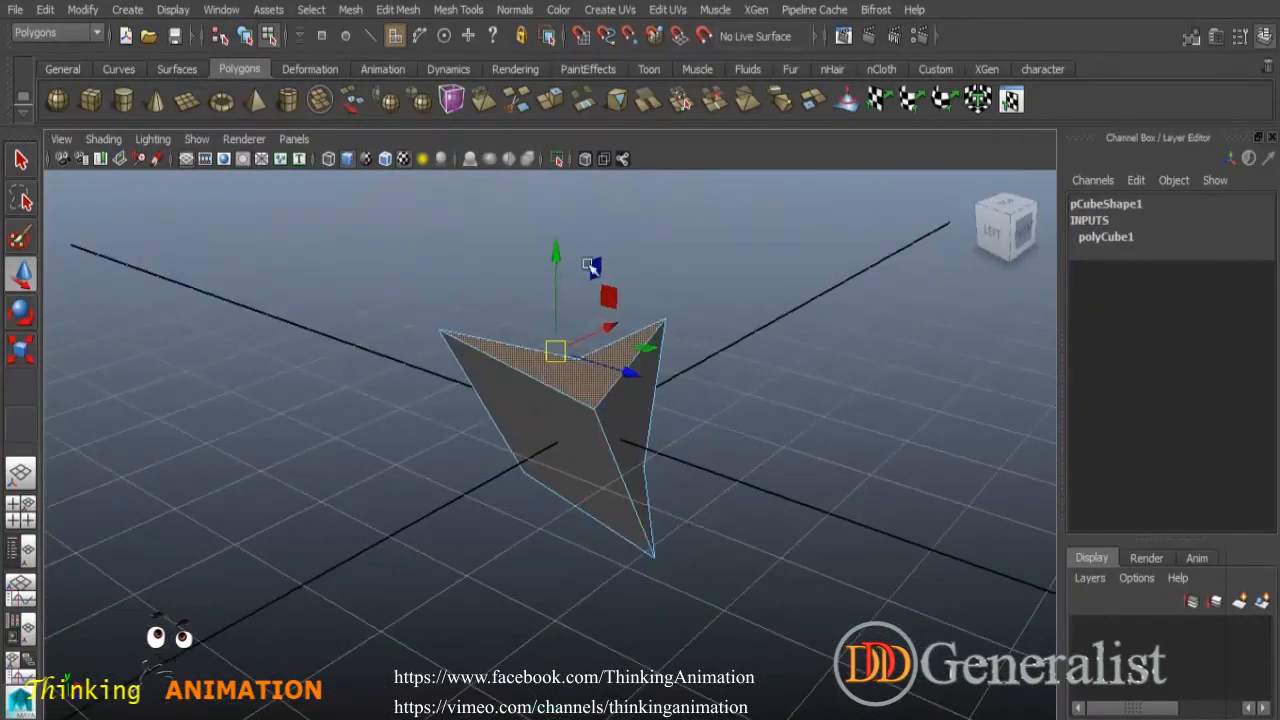
left_click(391, 220)
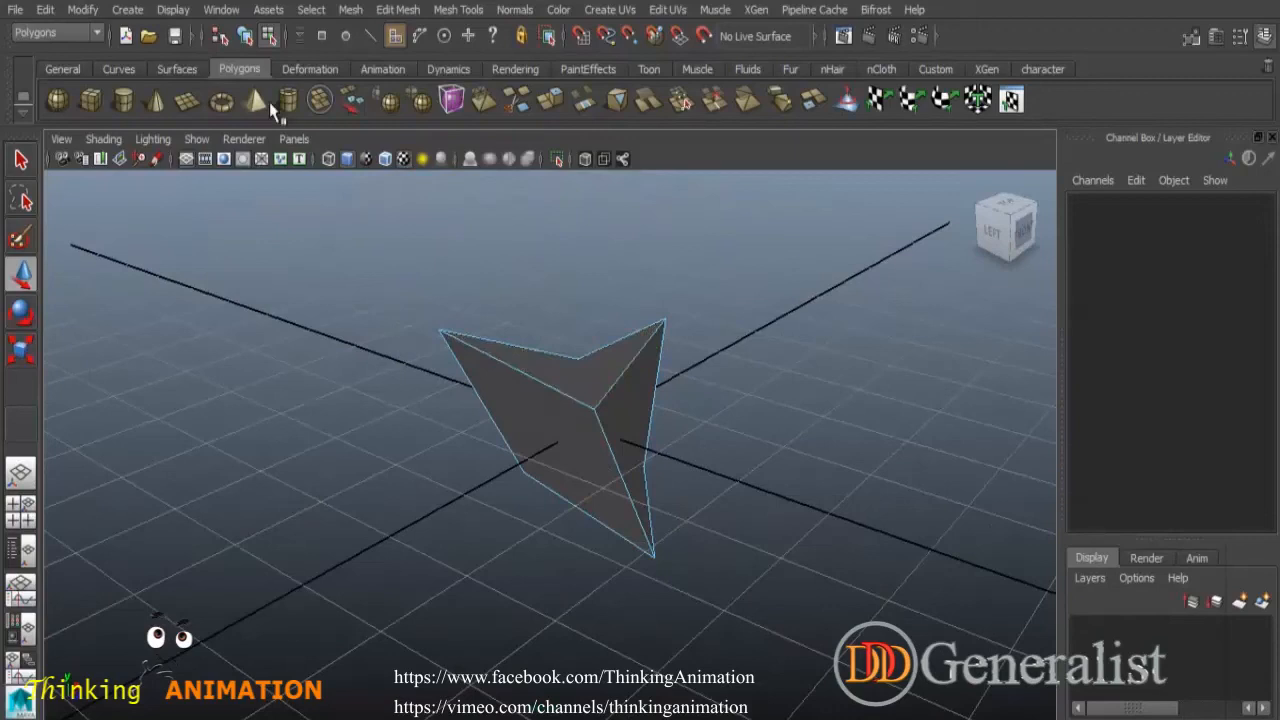
left_click_drag(639, 299, 736, 378)
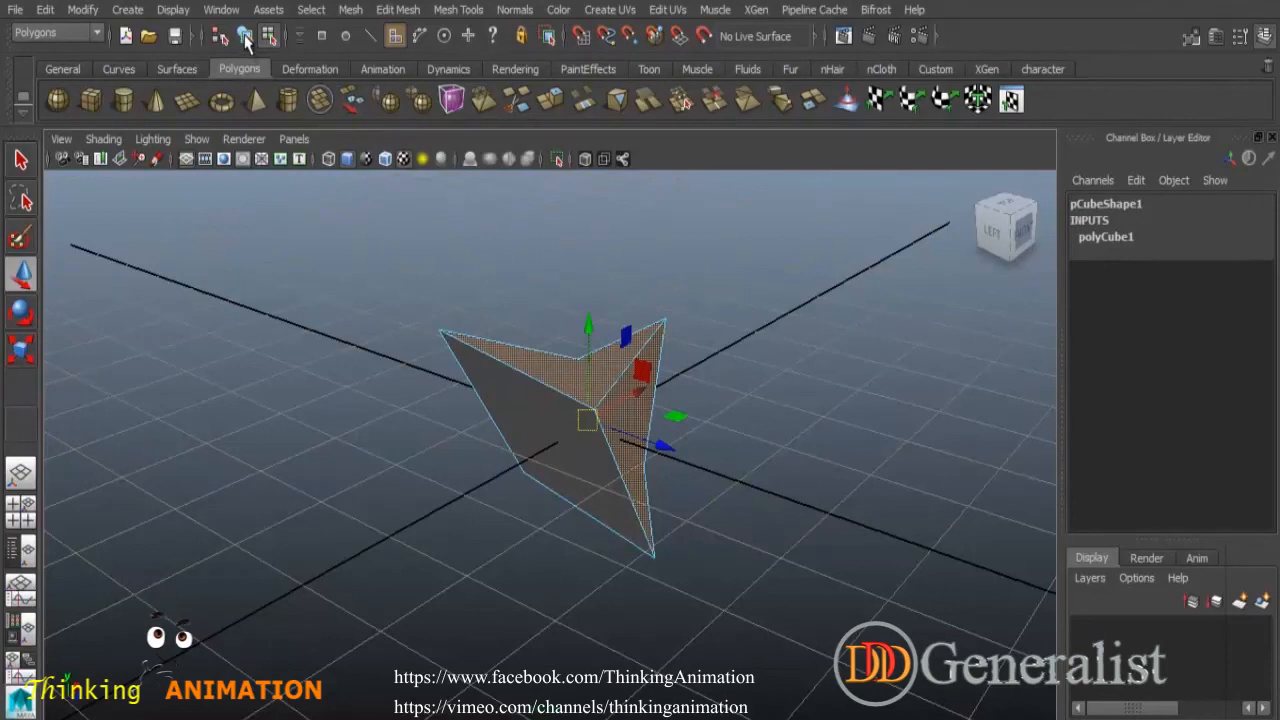
- Return to object selection mode and select the whole distorted cube
left_click(245, 37)
left_click(757, 418)
left_click(480, 402)
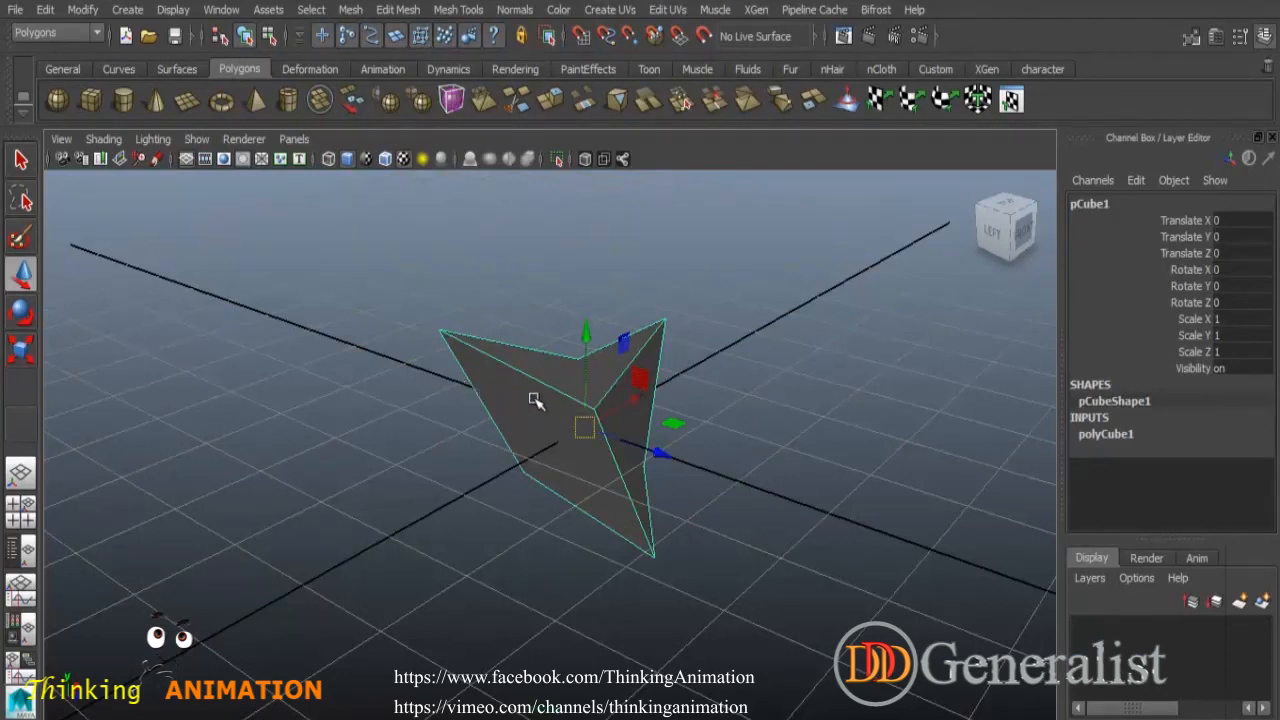
scroll(637, 425, "down", 3)
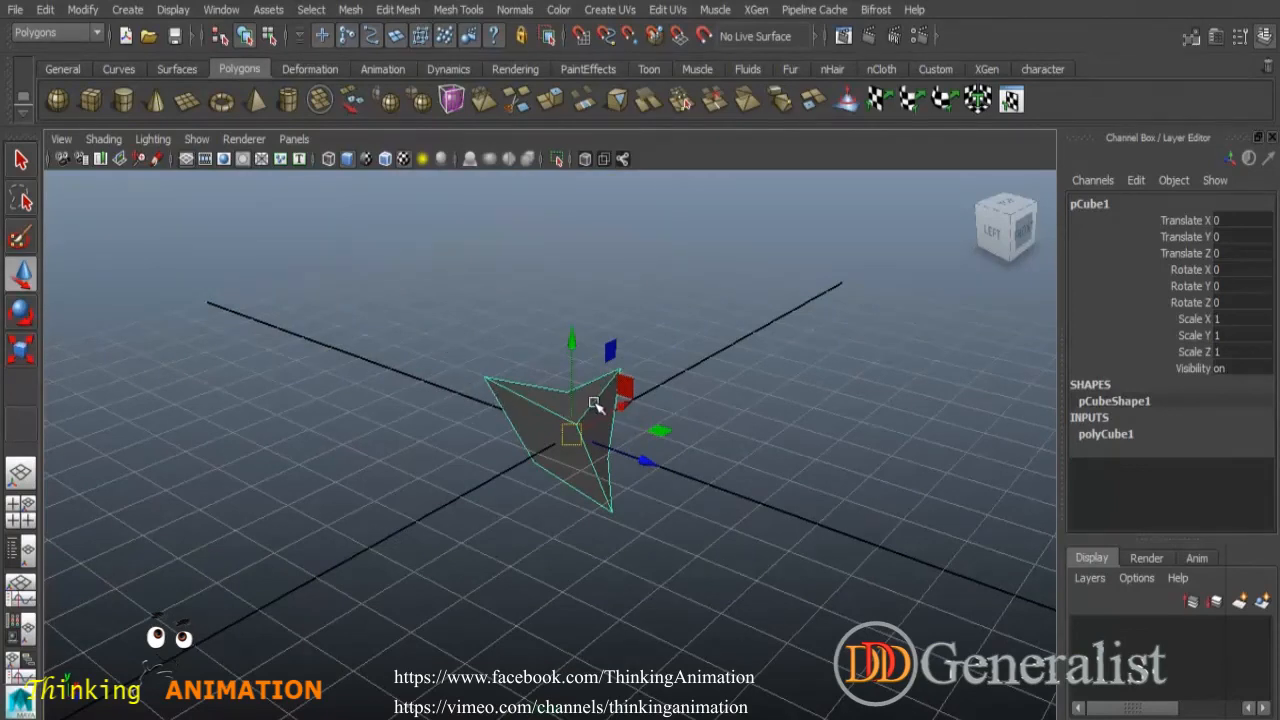
scroll(614, 405, "up", 3)
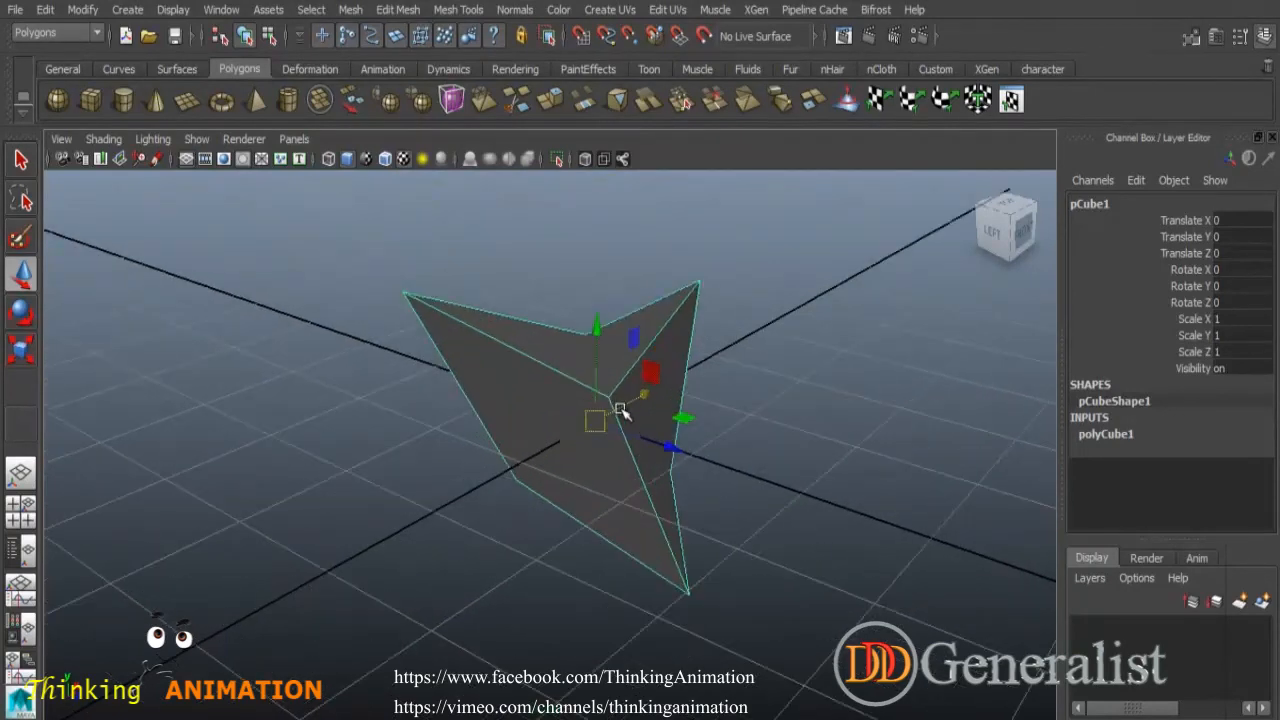